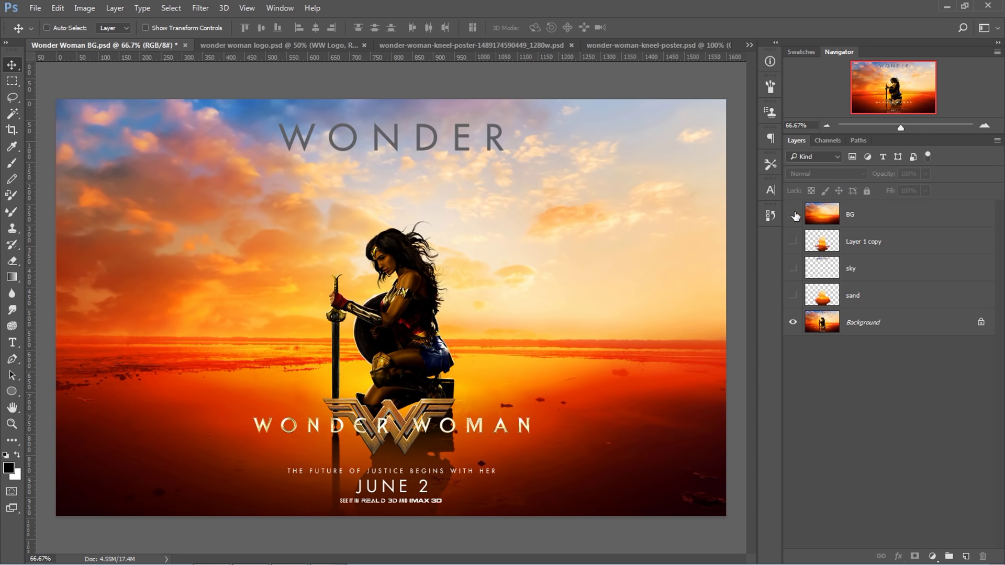
Show the BG layer in Wonder Woman BG.psd and hide Layer 0 in wonder woman logo.psd
click(793, 214)
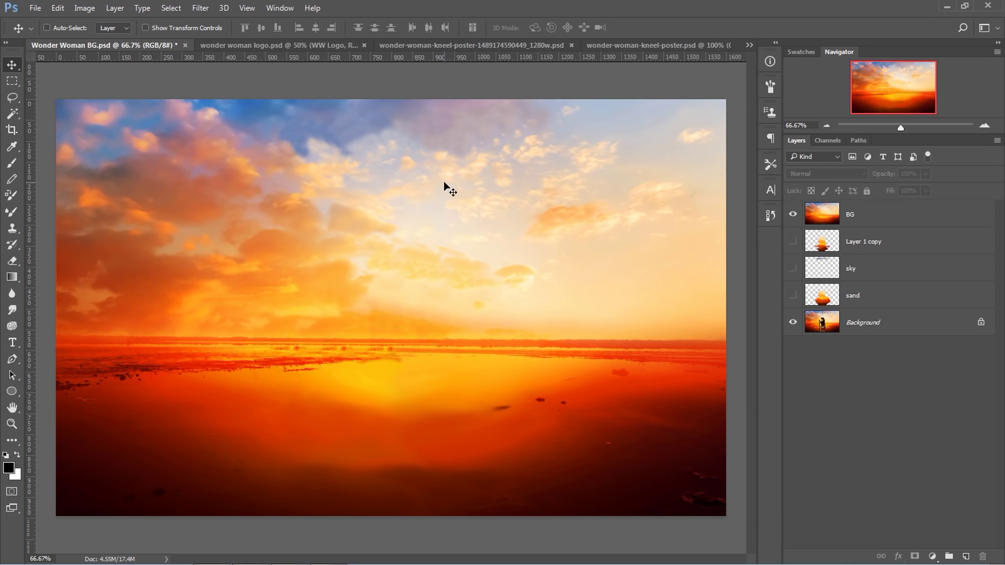
click(320, 46)
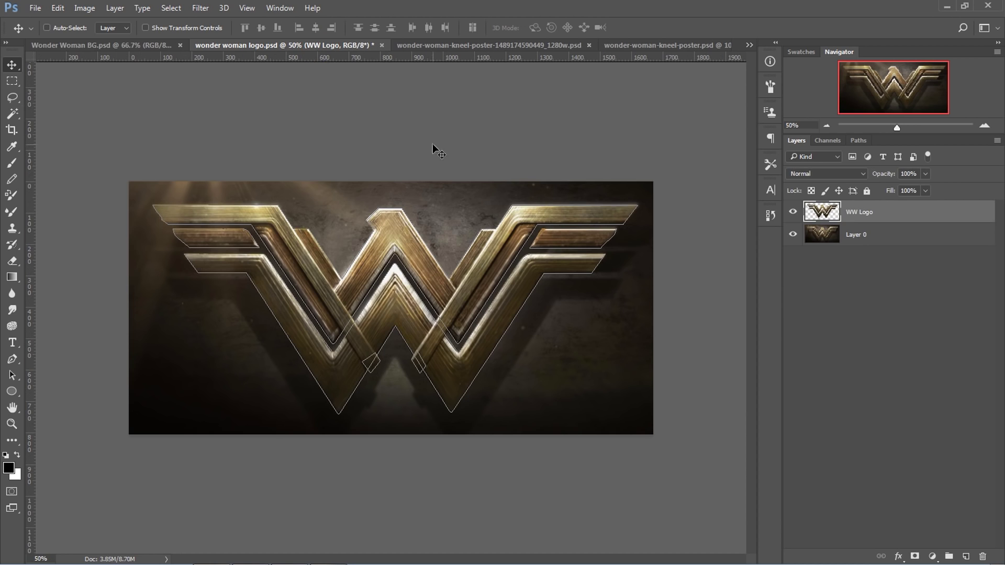
click(793, 234)
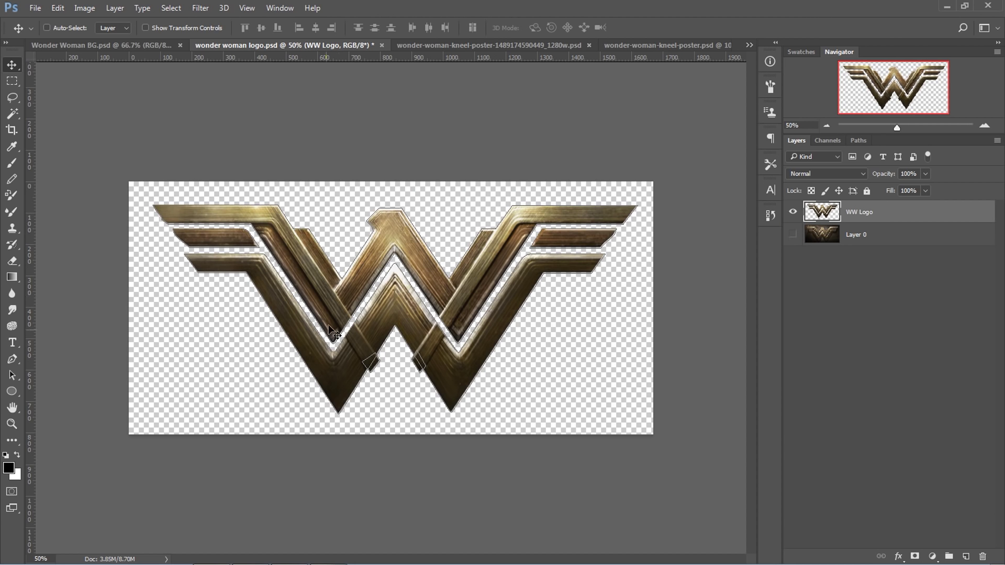
Review the TEXT path in the 1280w poster file and the Wonder Woman and Strands of Hair paths in wonder-woman-kneel-poster.psd
click(456, 45)
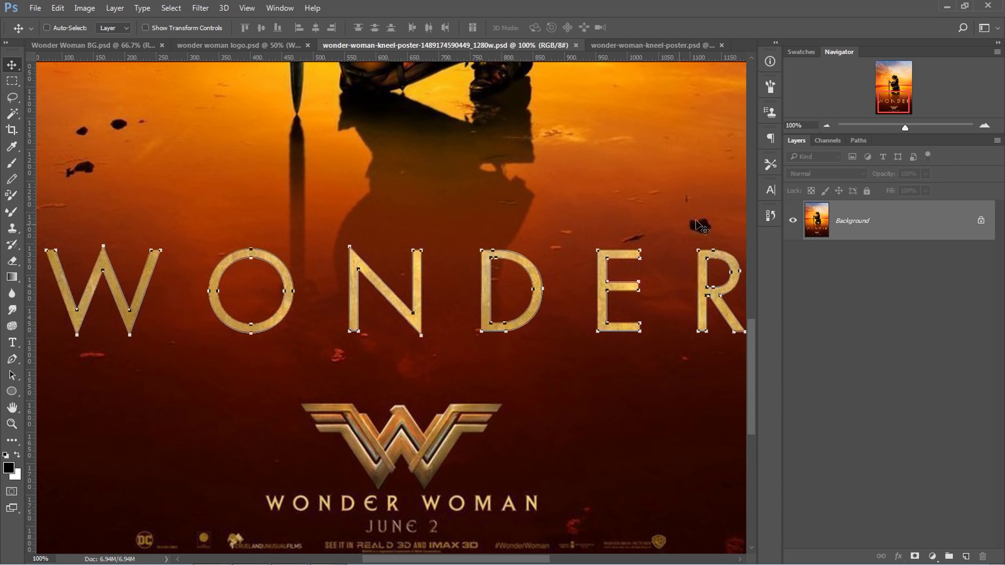
click(858, 141)
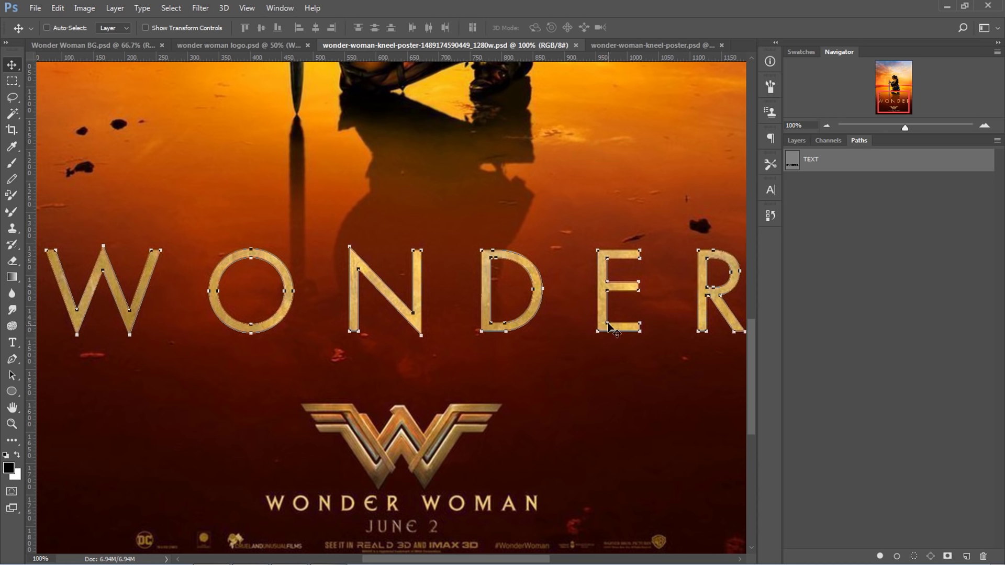
click(642, 45)
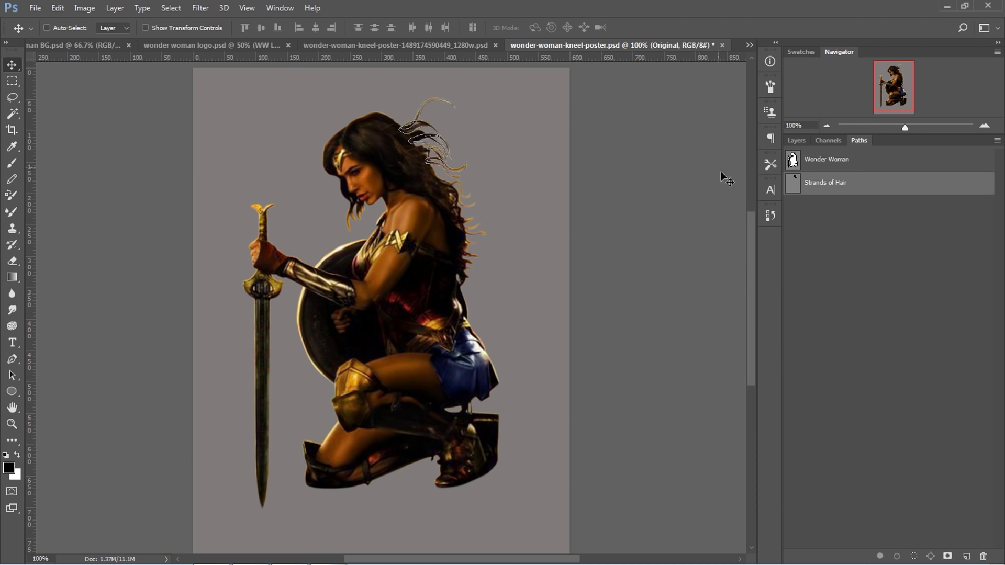
click(816, 160)
click(825, 182)
click(796, 140)
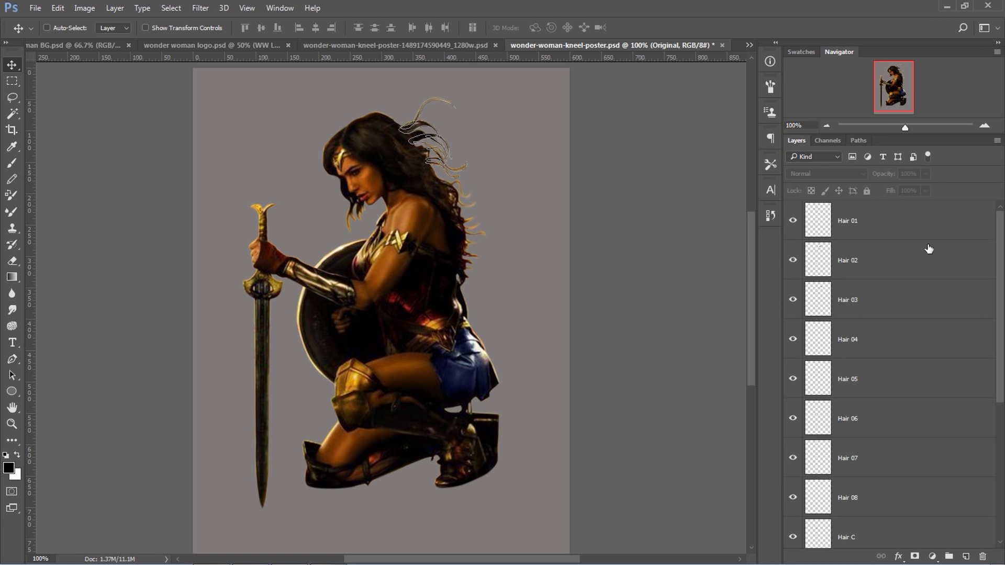
Toggle the Original layer's visibility to compare the source poster with the cut-out figure
scroll(1001, 287, down, 6)
click(794, 491)
click(793, 490)
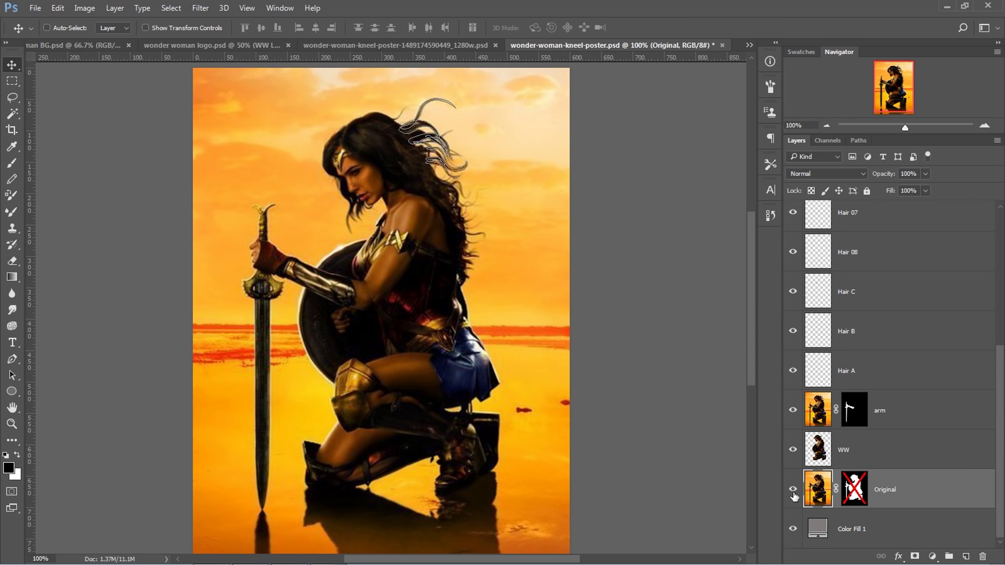
click(794, 490)
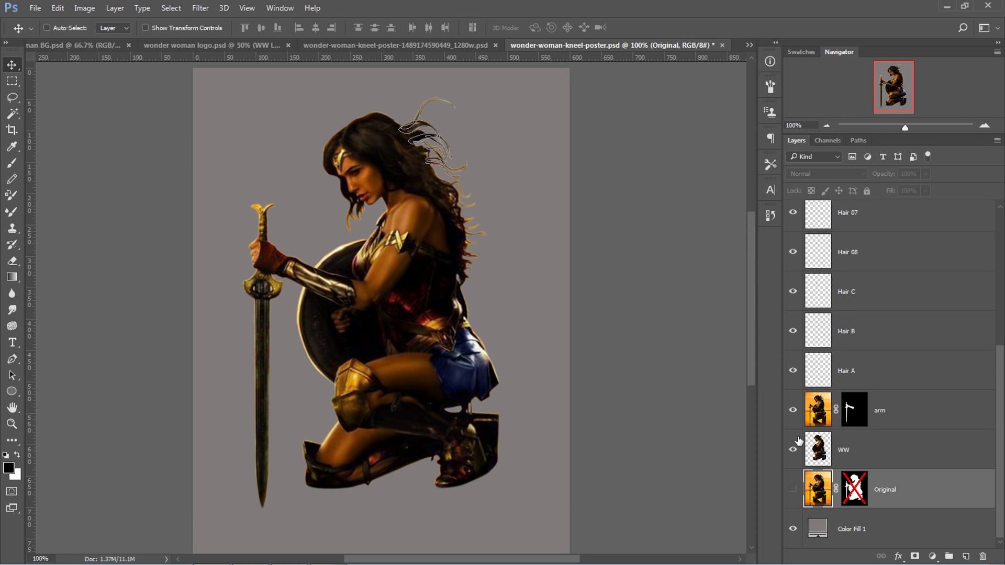
Show only the WW layer, deselect the Strands of Hair path, and make WW the active layer
alt+click(793, 450)
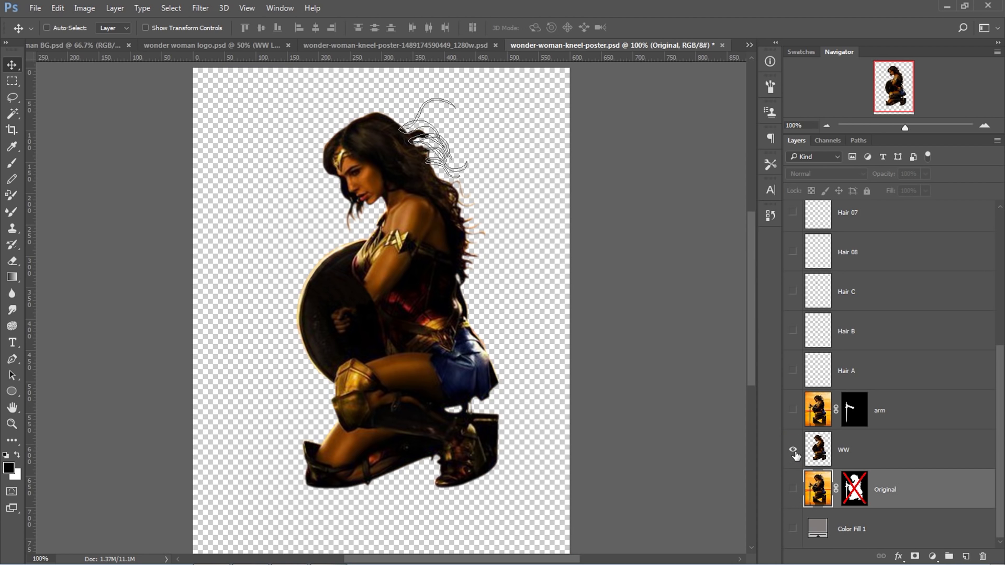
click(859, 141)
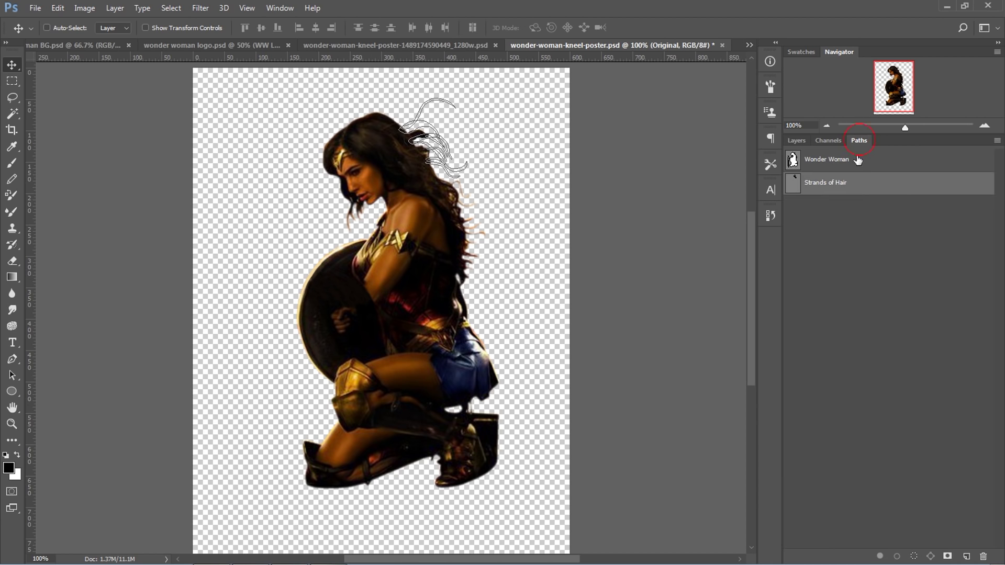
click(858, 226)
click(796, 141)
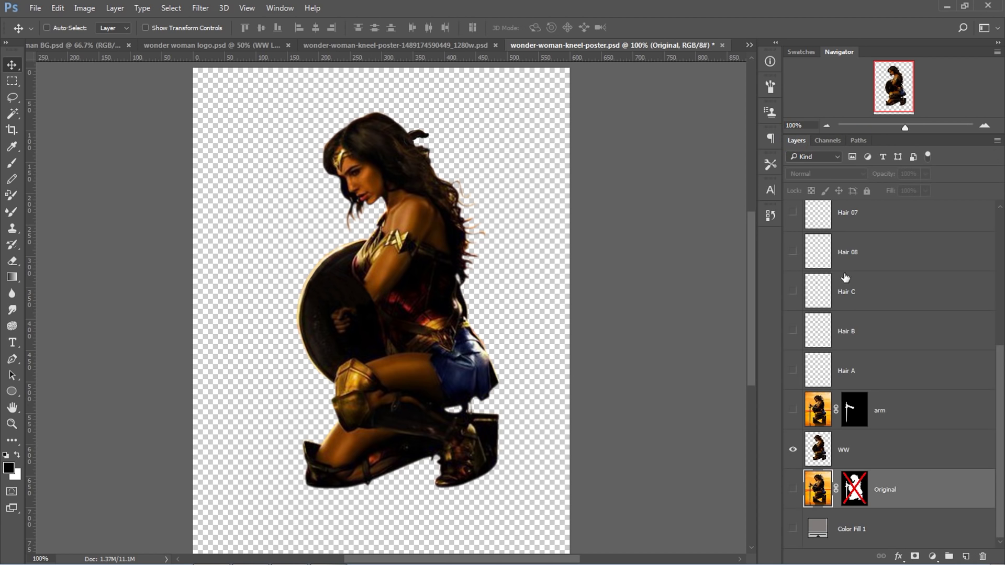
click(842, 448)
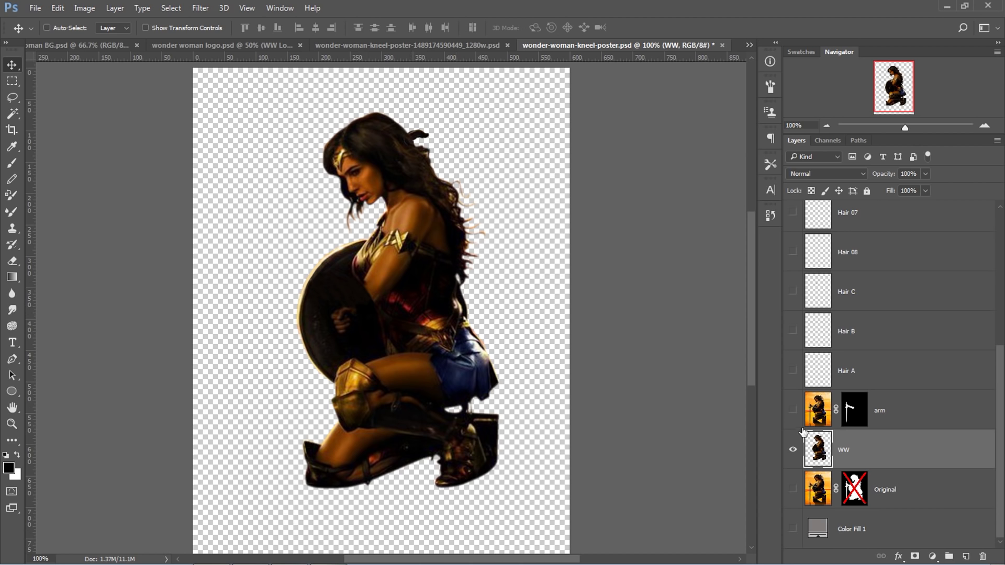
Show and select the arm layer, inspecting it alone with WW briefly hidden
click(794, 412)
click(793, 449)
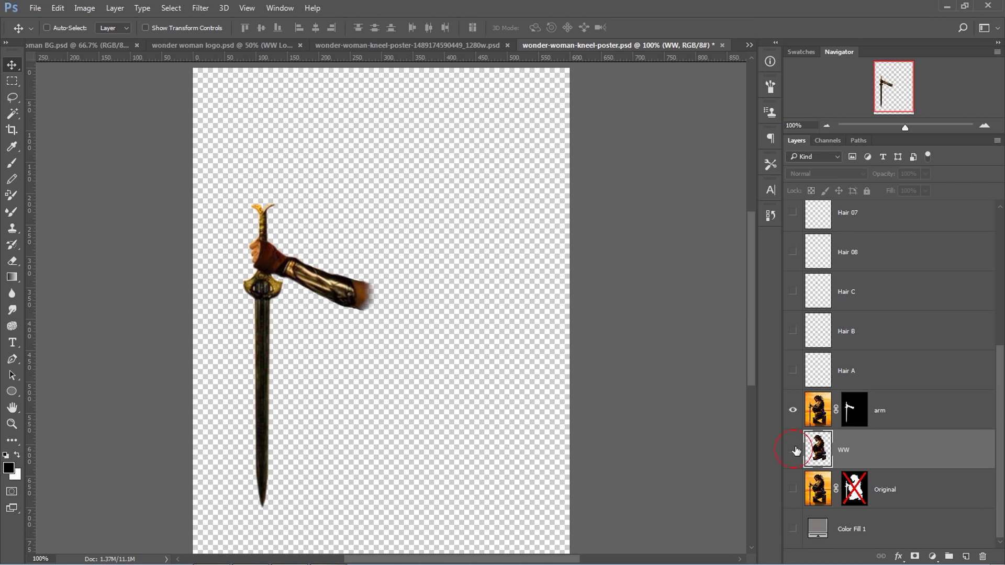
click(793, 449)
click(820, 419)
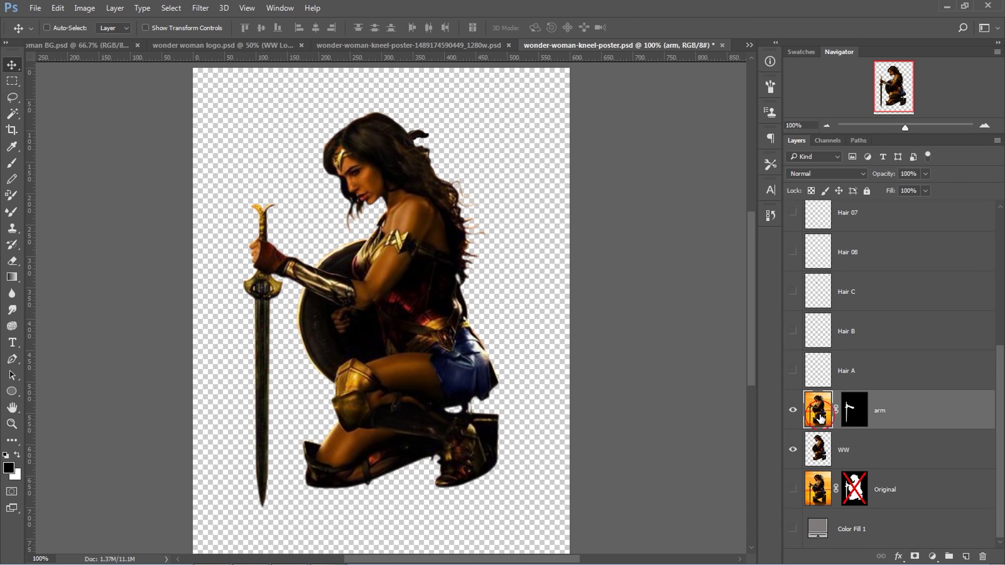
Try rotating the arm layer with Free Transform around a pivot placed at the elbow
key(ctrl+t)
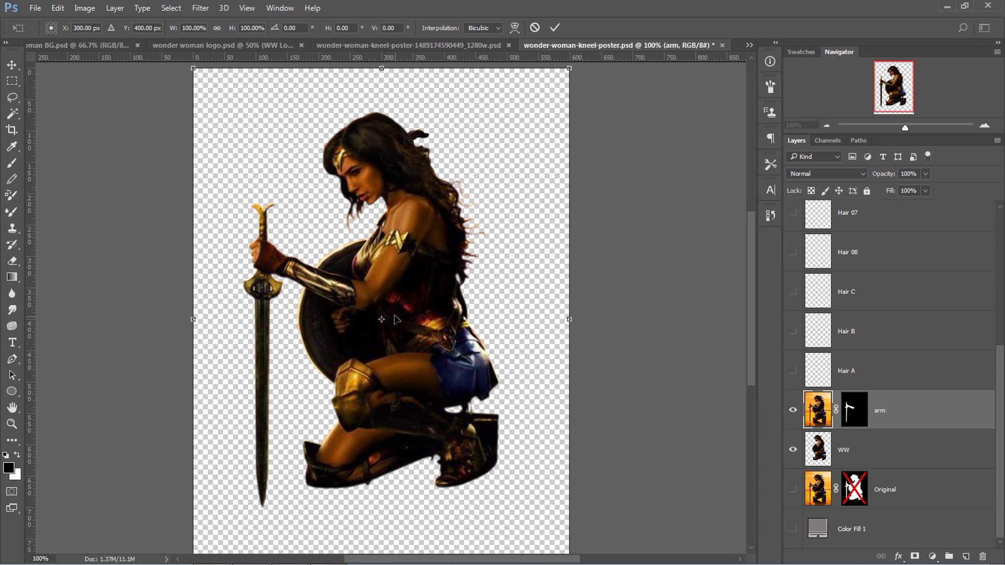
drag(382, 320, 360, 298)
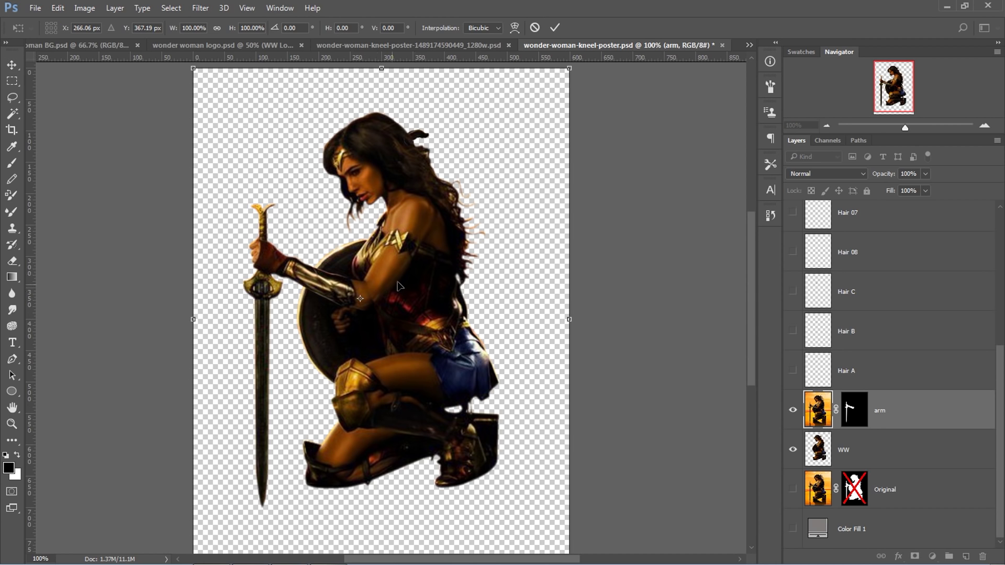
drag(607, 227, 611, 206)
click(535, 27)
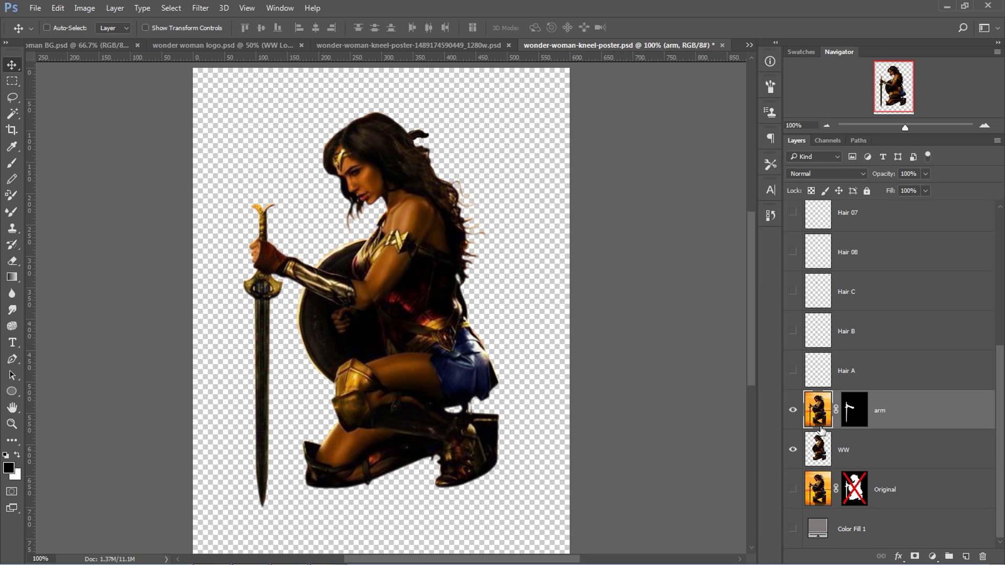
Inspect the loose hair strands in the Original layer with the arm and WW layers hidden
click(793, 411)
click(793, 450)
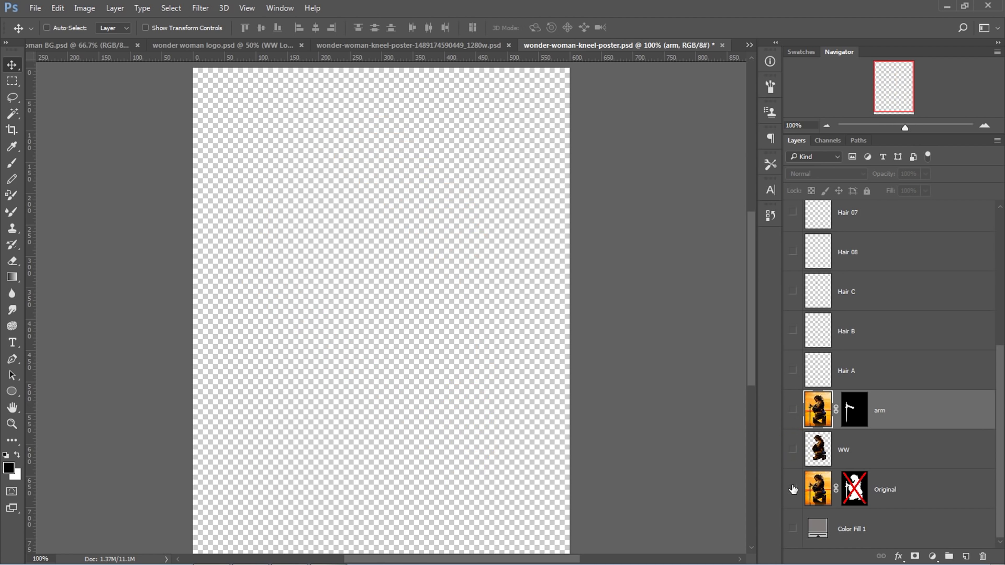
click(792, 489)
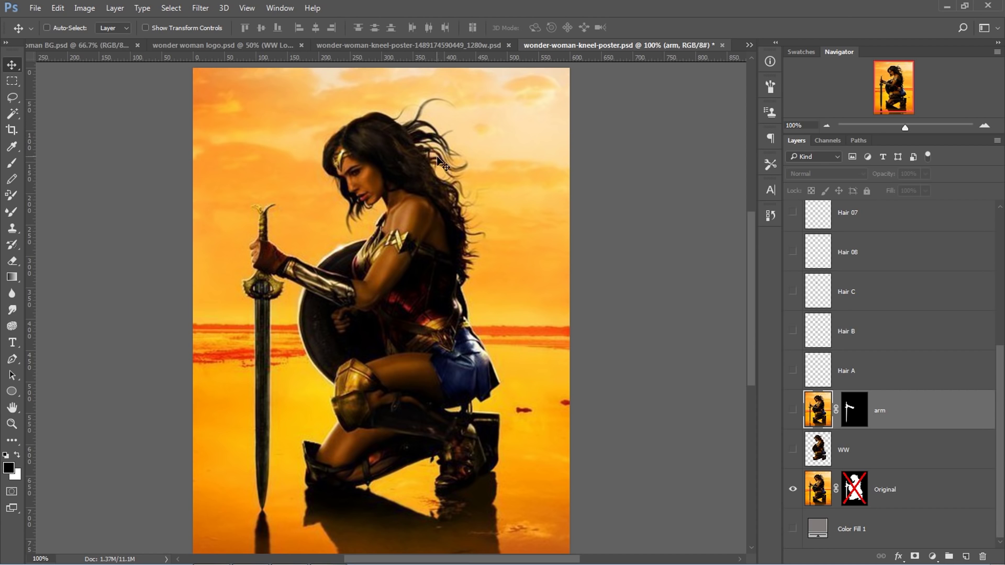
drag(993, 404, 992, 256)
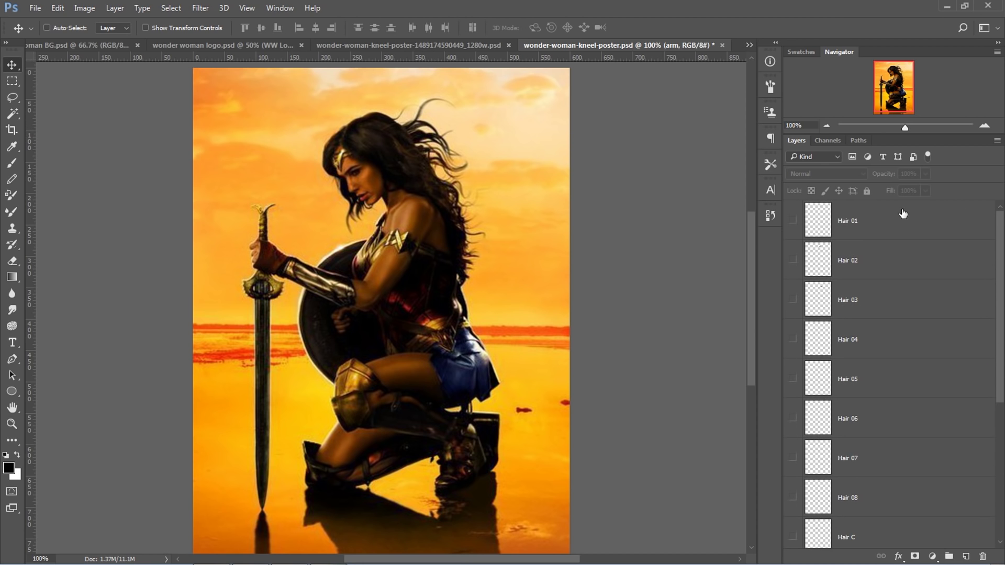
scroll(874, 369, down, 5)
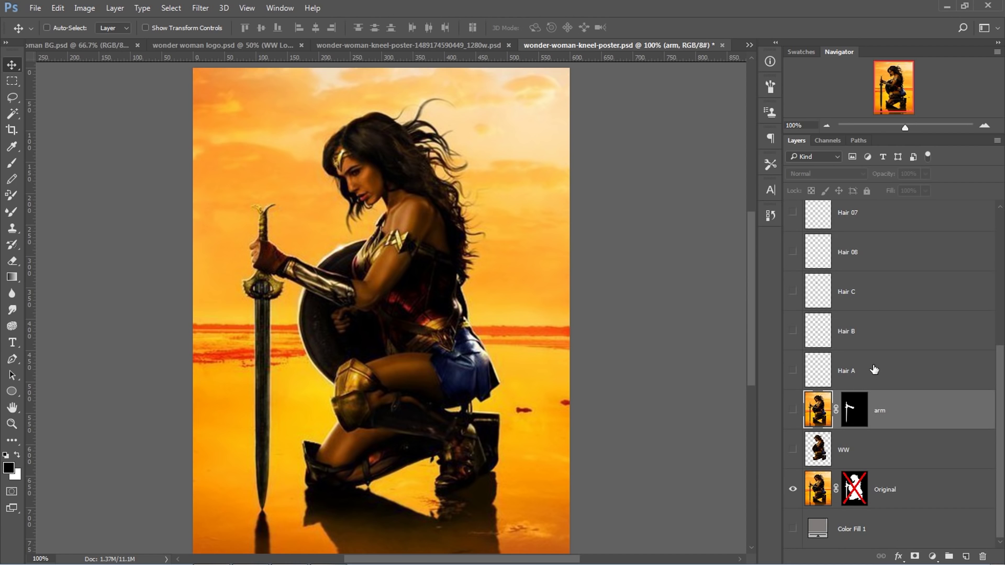
click(792, 488)
Show the layers Hair 01 to Hair 08 and Hair C, Hair B and Hair A
drag(1002, 419, 992, 240)
click(793, 220)
click(792, 260)
click(792, 299)
click(793, 339)
click(792, 378)
click(792, 418)
click(792, 458)
click(793, 497)
scroll(999, 378, down, 2)
click(792, 440)
click(793, 480)
click(792, 519)
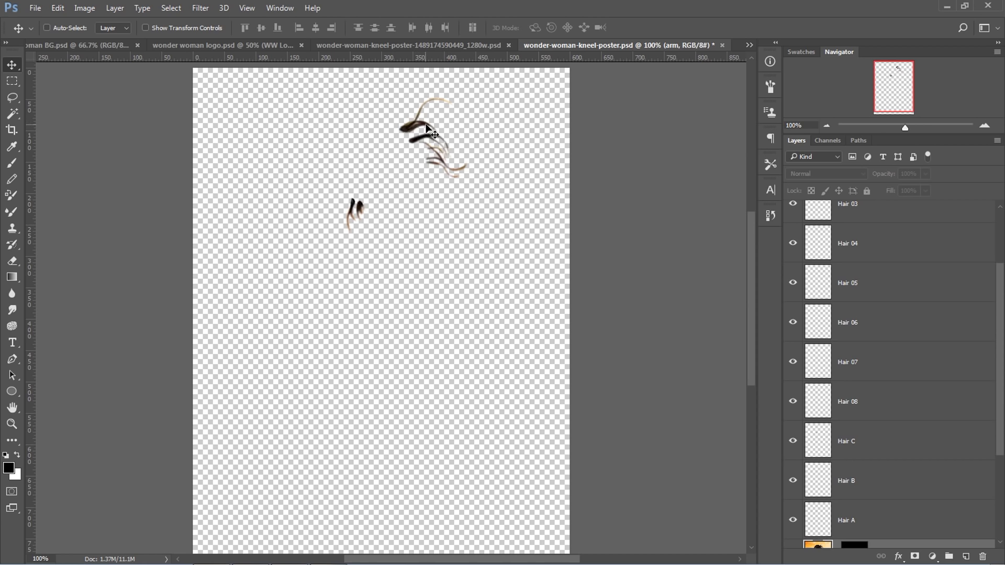
Show the WW and arm layers together with the separated hair strands
scroll(1000, 396, down, 3)
click(795, 453)
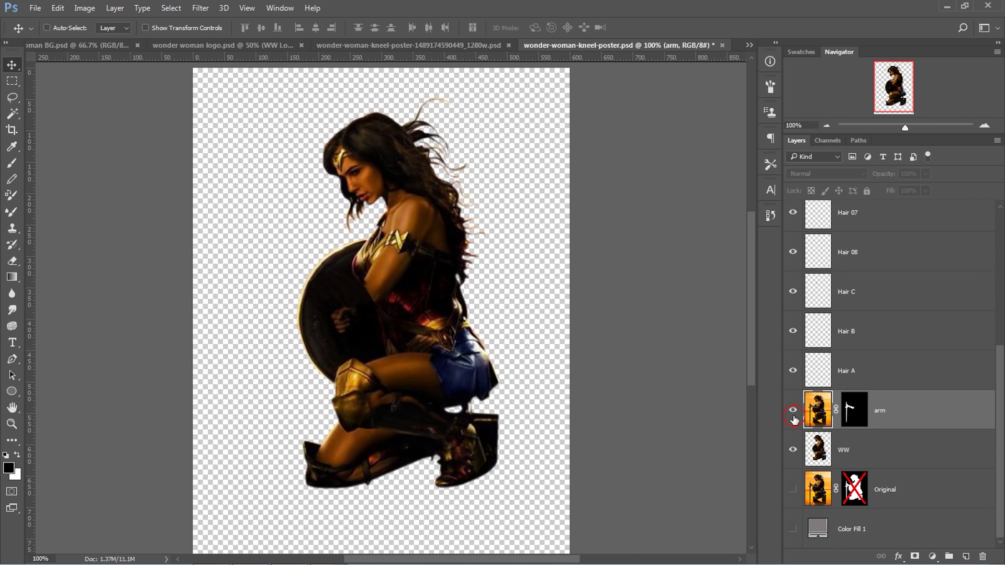
click(792, 421)
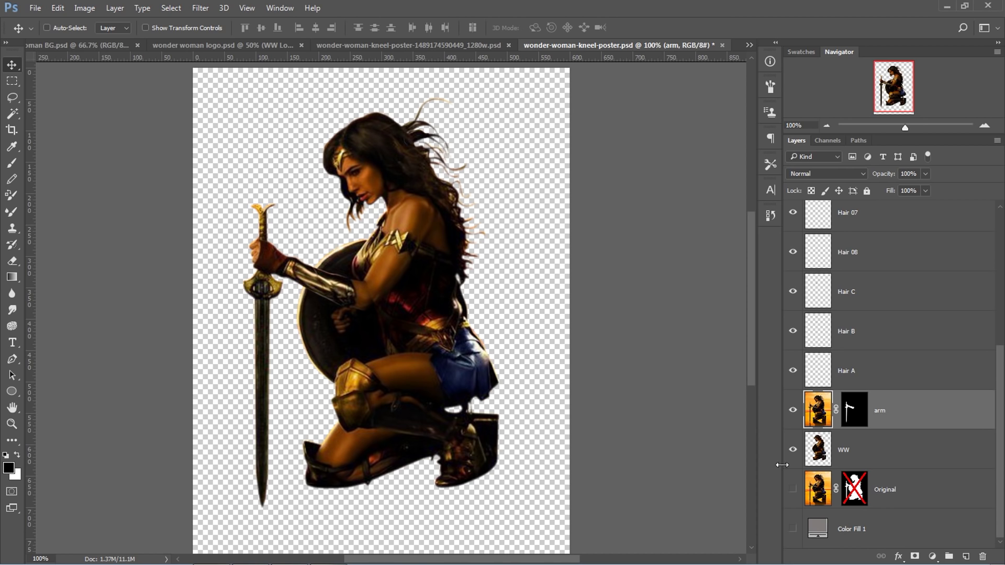
click(792, 489)
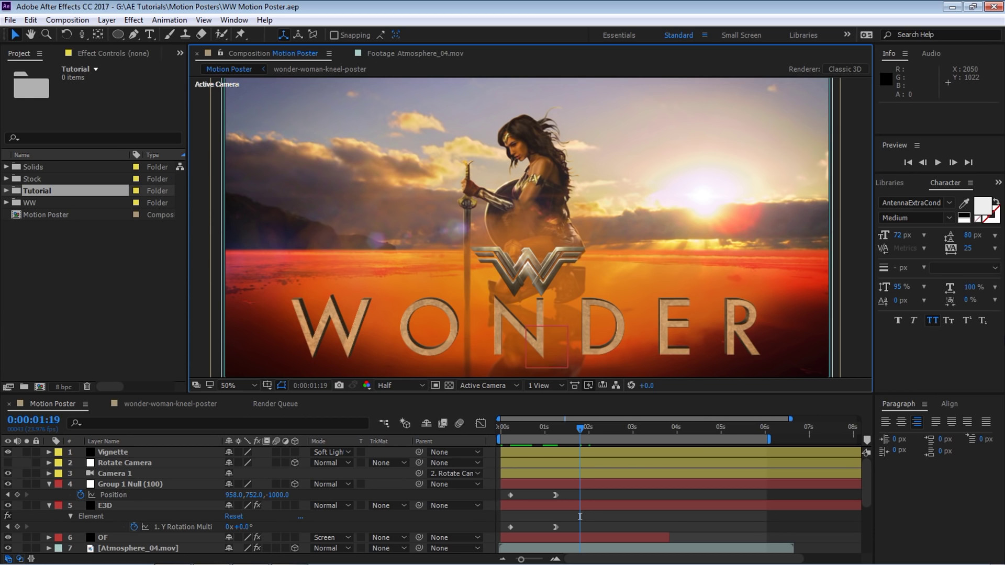
In After Effects, import wonder-woman-kneel-poster.psd as Composition - Retain Layer Sizes with layer styles merged into footage
key(ctrl+i)
click(662, 286)
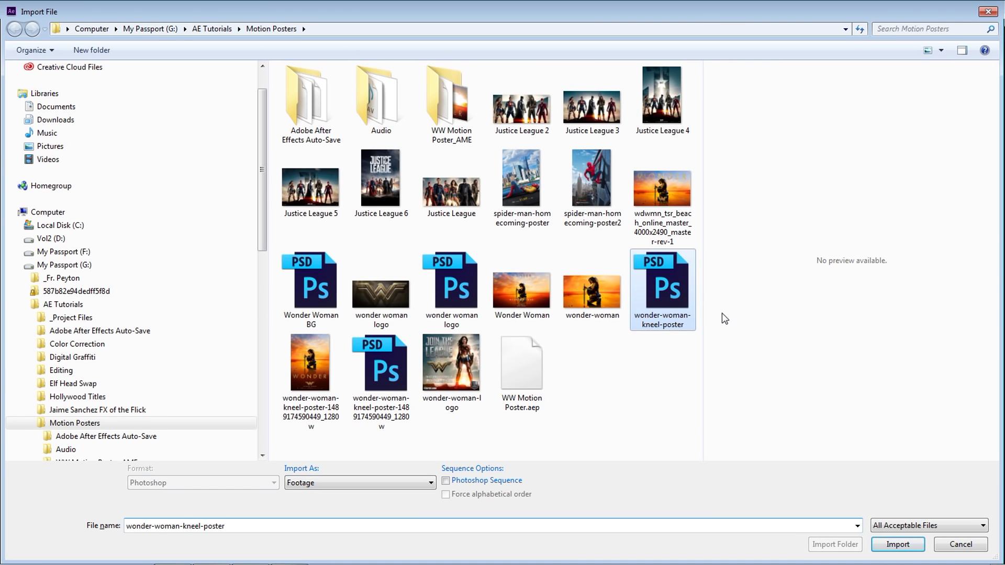
click(898, 545)
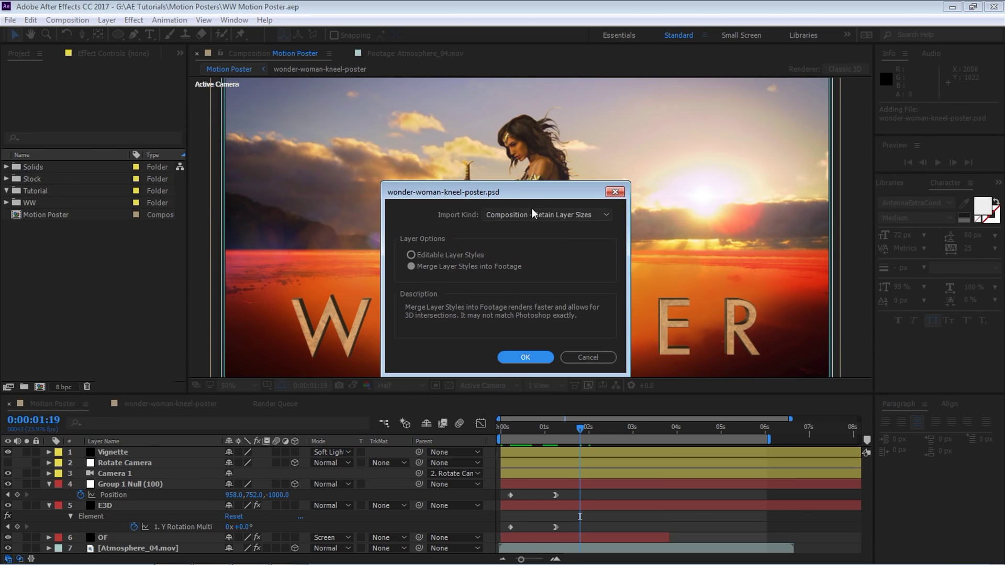
mouse_move(522, 194)
mouse_down()
mouse_move(510, 192)
mouse_move(529, 192)
mouse_up()
click(540, 215)
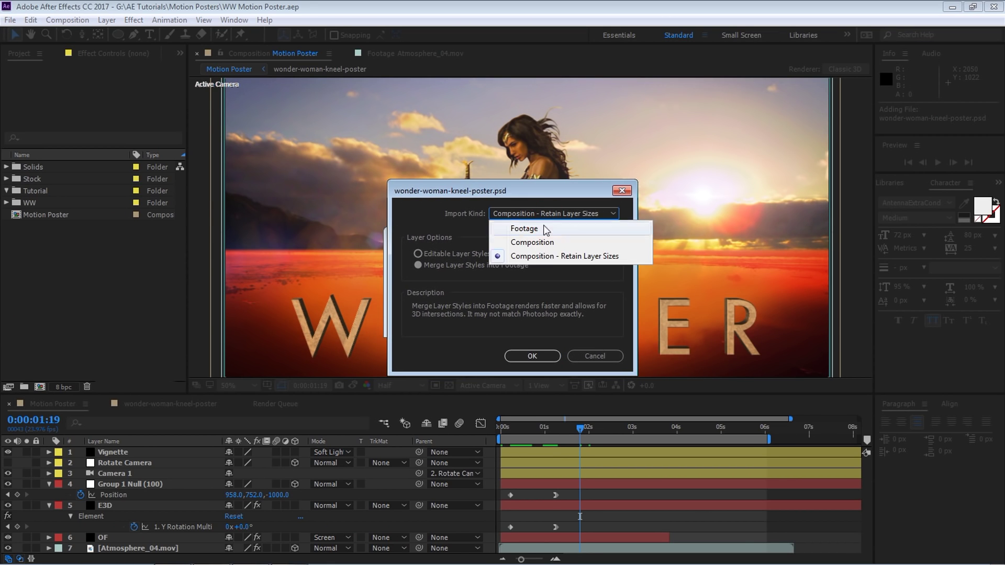
click(548, 258)
click(448, 266)
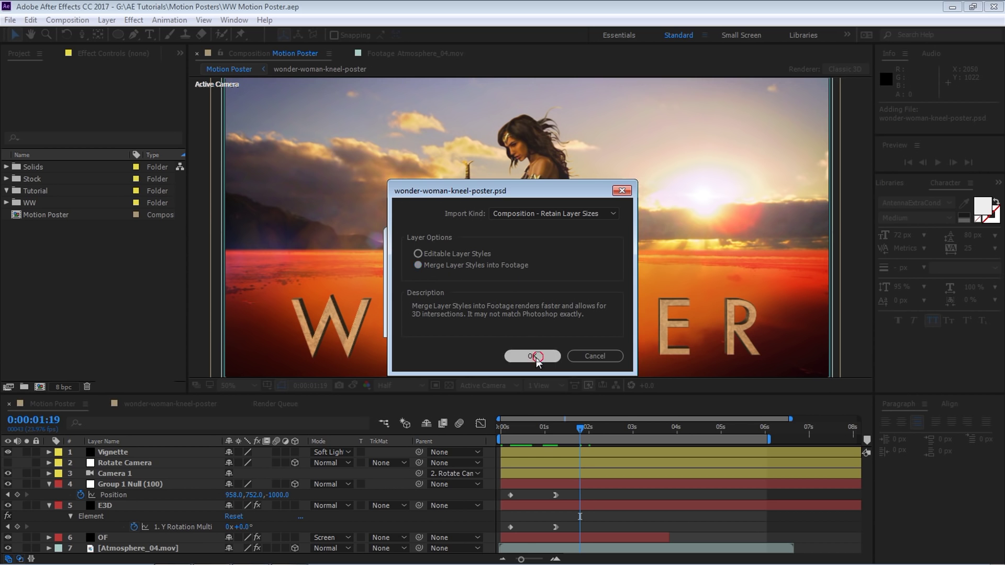
click(534, 356)
Open the wonder-woman-kneel-poster 2 composition and enlarge the project and timeline areas to fit its names and layers
drag(187, 267, 257, 264)
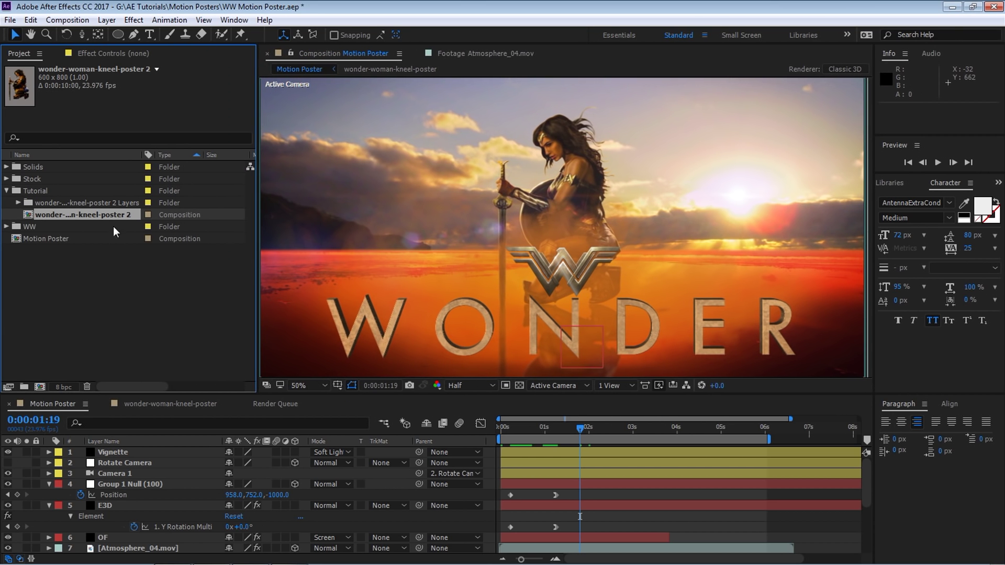
double_click(30, 216)
drag(213, 393, 228, 311)
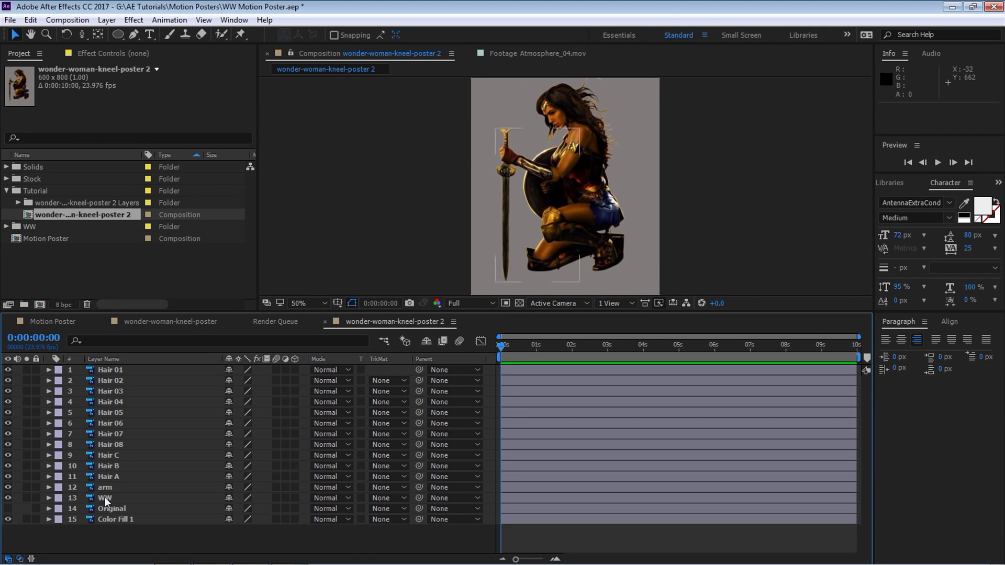
Examine the imported hair layers one by one, from Hair 01 through Hair 08
click(116, 369)
click(117, 380)
click(117, 391)
click(116, 402)
click(117, 413)
click(118, 423)
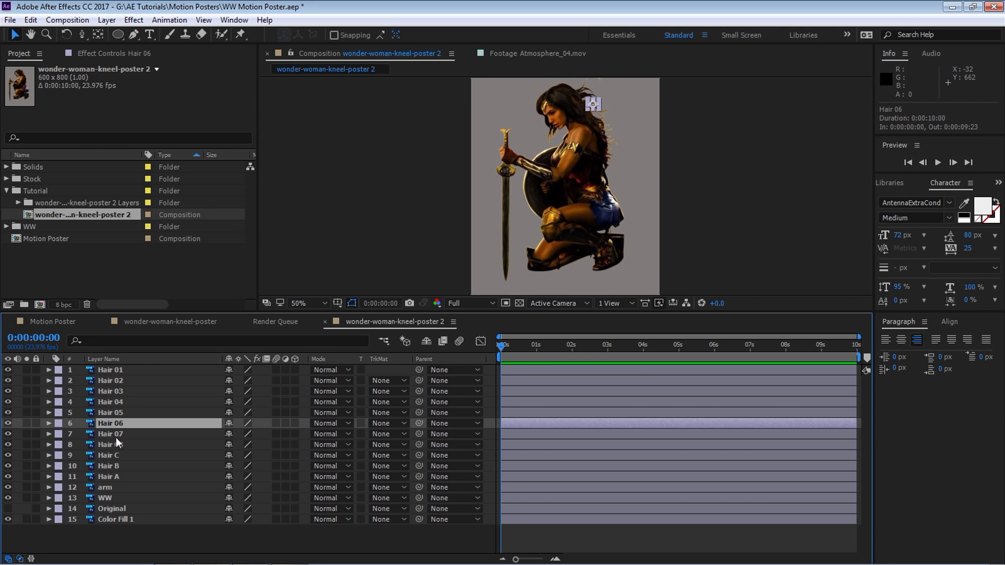
click(118, 445)
Delete the Original layer from the wonder-woman-kneel-poster 2 composition
click(113, 508)
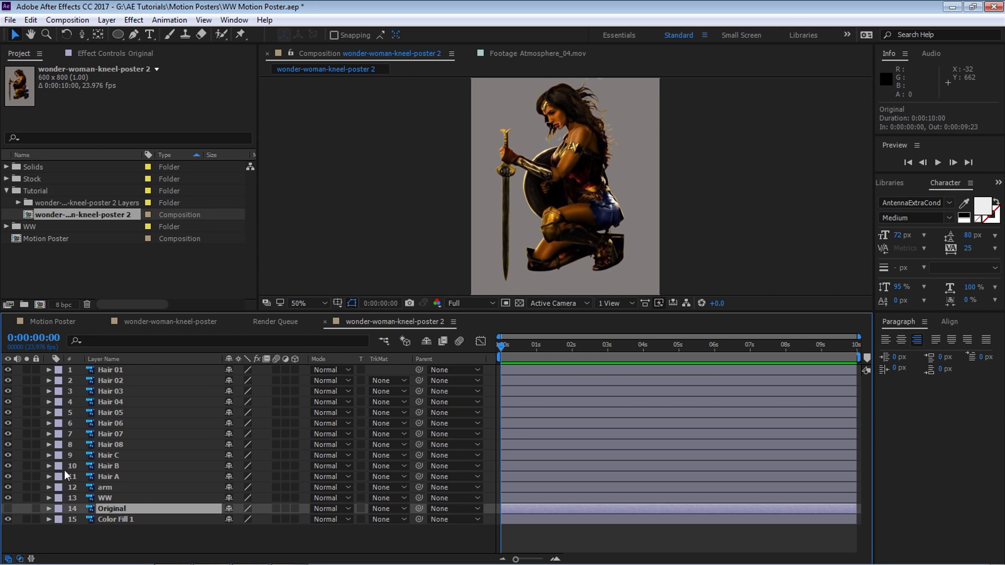
click(7, 508)
key(Delete)
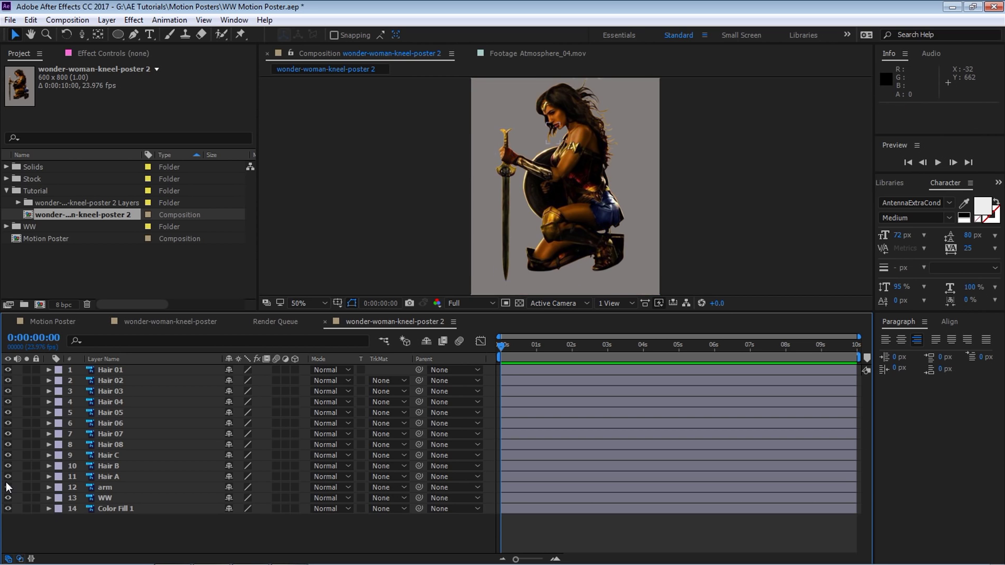
Set the wonder-woman-kneel-poster 2 composition's frame rate to 23.976 frames per second in its composition settings
key(ctrl+k)
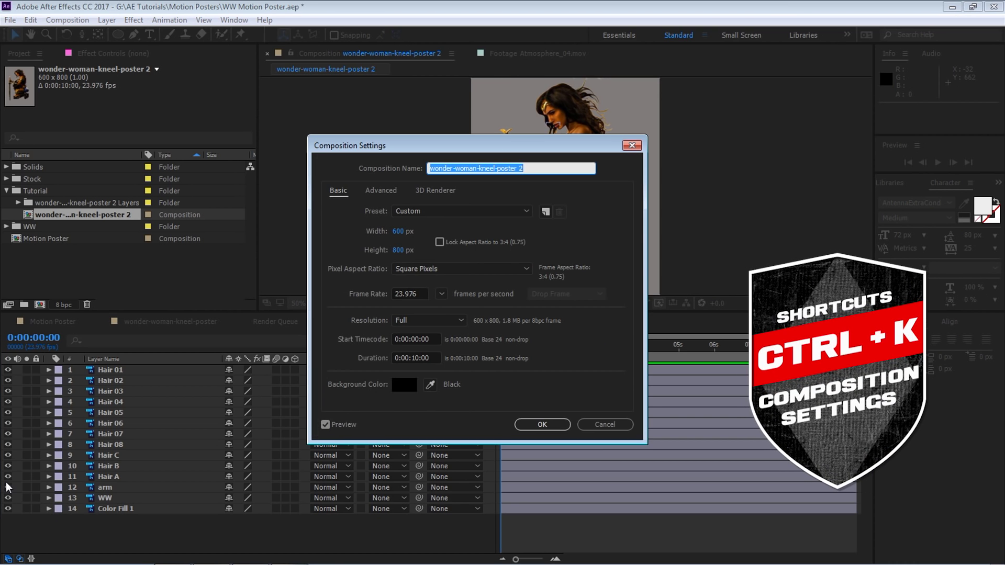
click(441, 294)
click(467, 350)
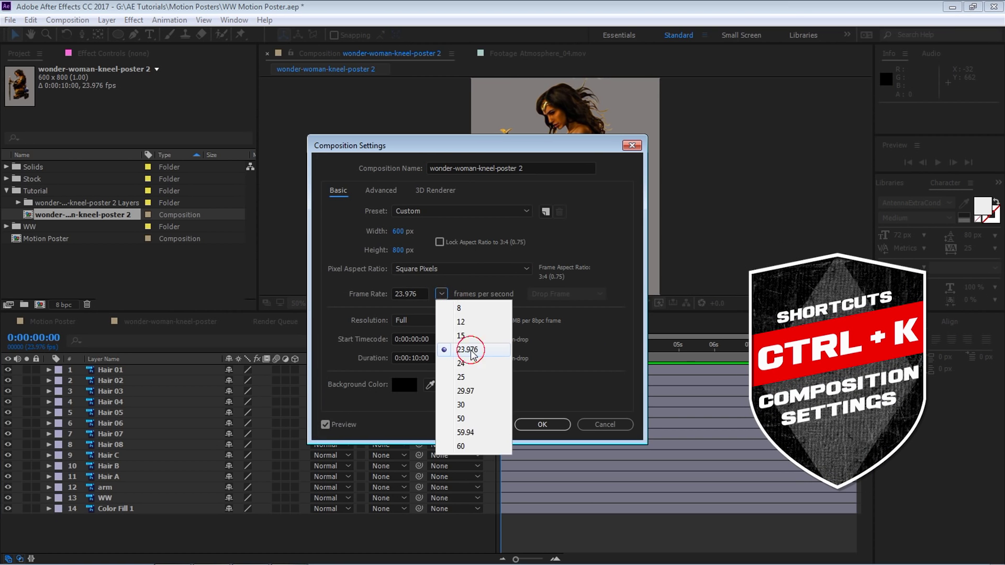
click(441, 294)
click(467, 350)
click(441, 293)
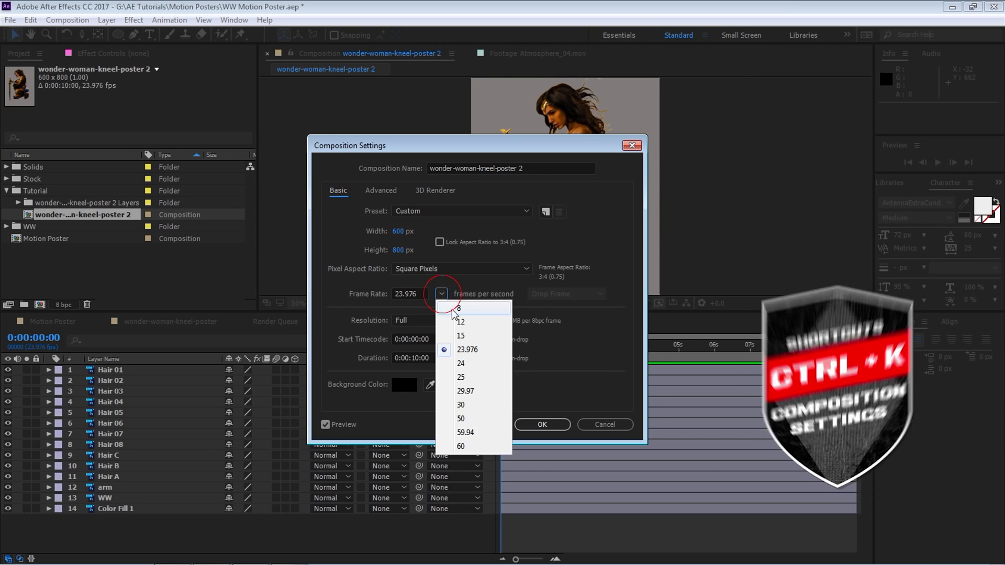
click(467, 350)
click(427, 295)
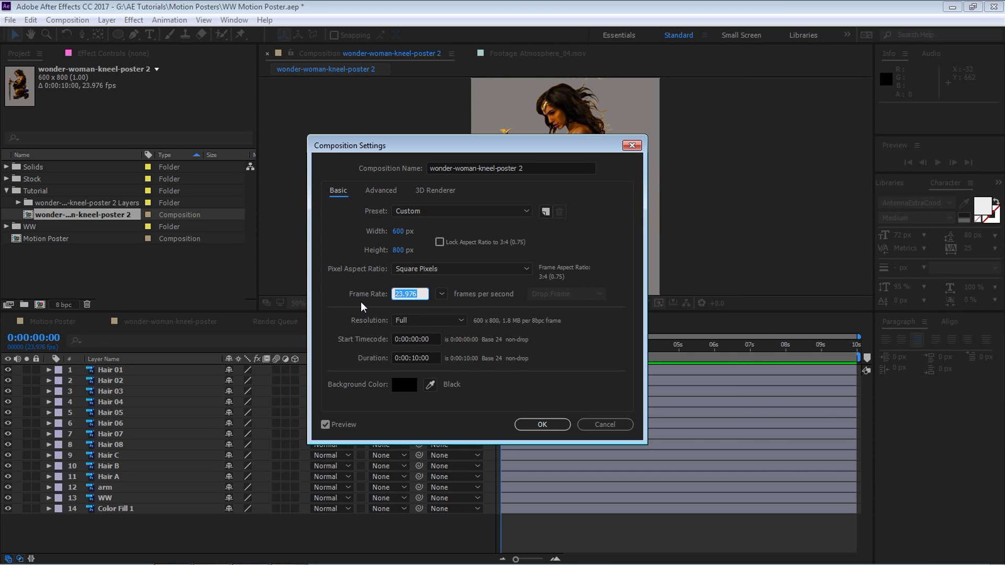
click(542, 424)
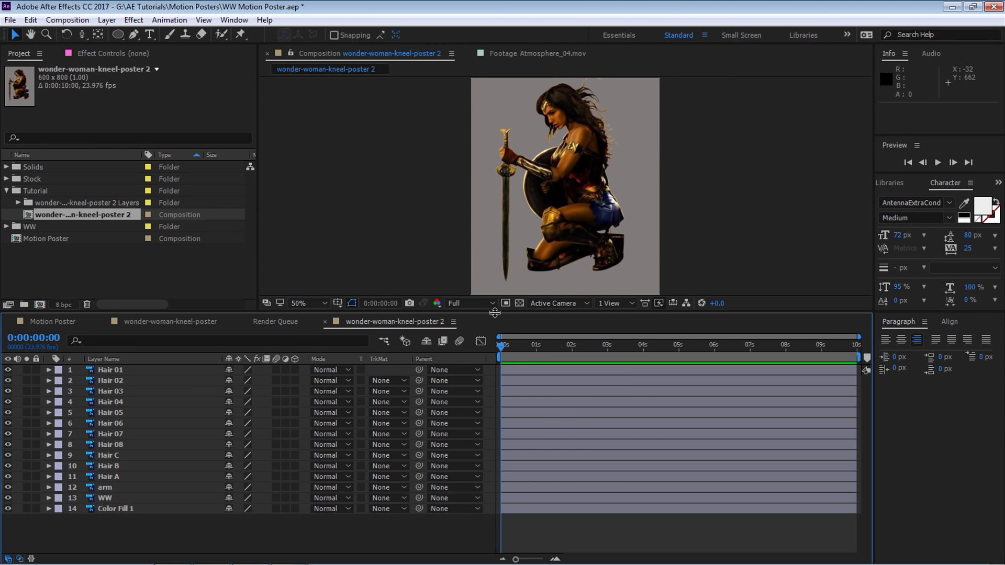
Solo the Hair 01 layer and show it at 200% magnification over the transparency grid in an enlarged viewer
drag(495, 311, 499, 380)
key(slash)
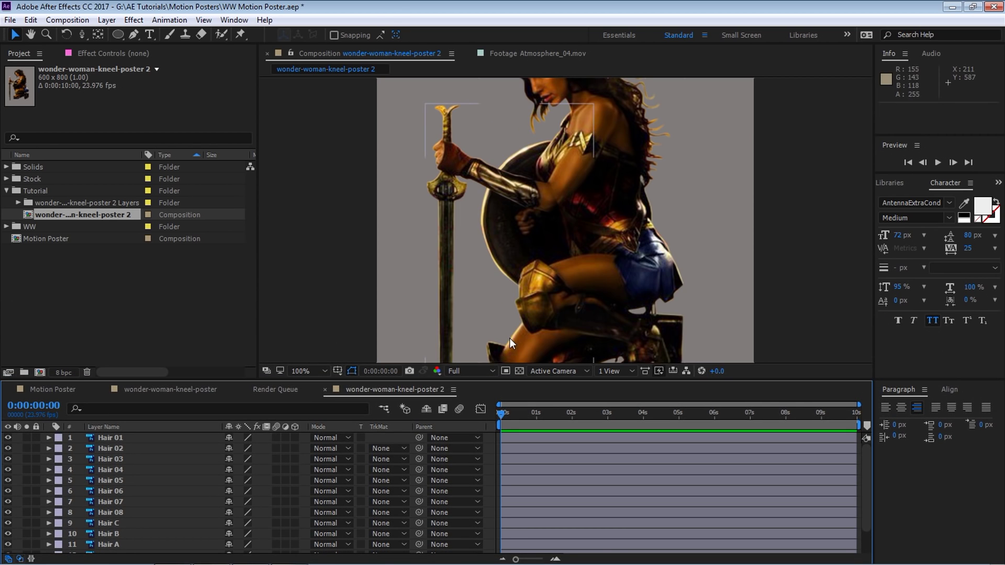
click(128, 440)
key(space)
drag(582, 231, 539, 349)
scroll(606, 188, up, 1)
key(space)
drag(569, 163, 521, 282)
click(27, 437)
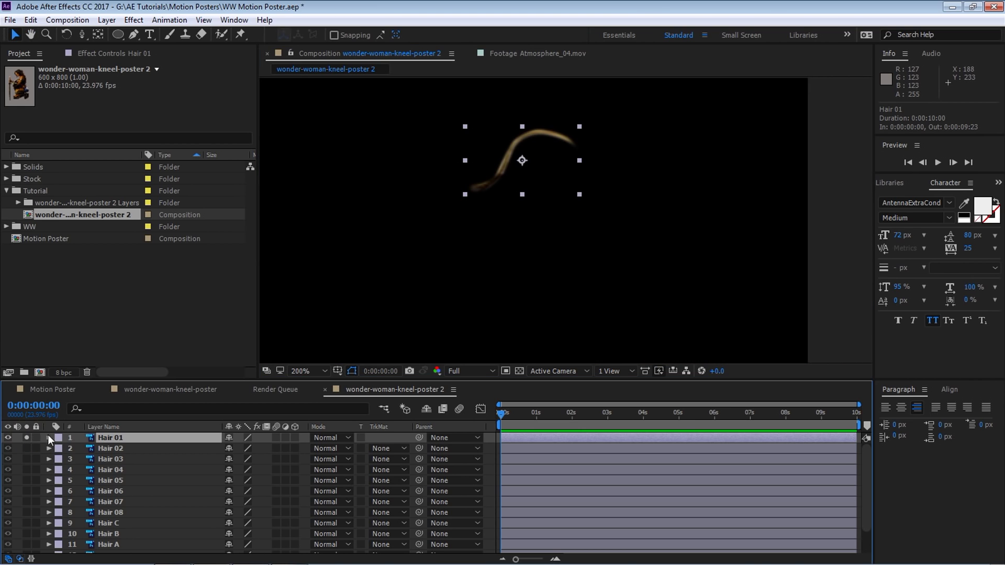
click(519, 371)
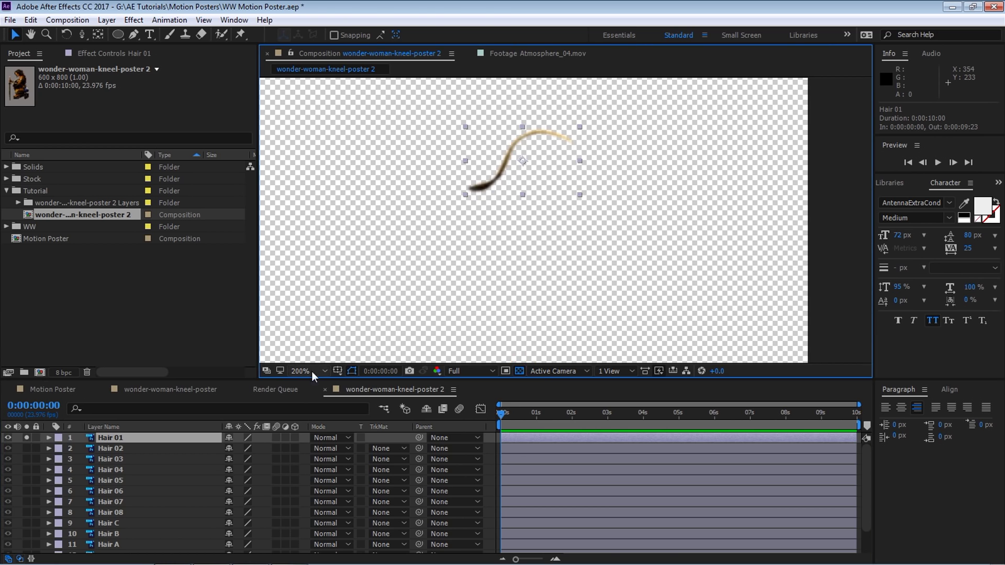
Solo Hair 02 and Hair 03 alongside Hair 01 for comparison, and release both again
click(26, 448)
click(27, 459)
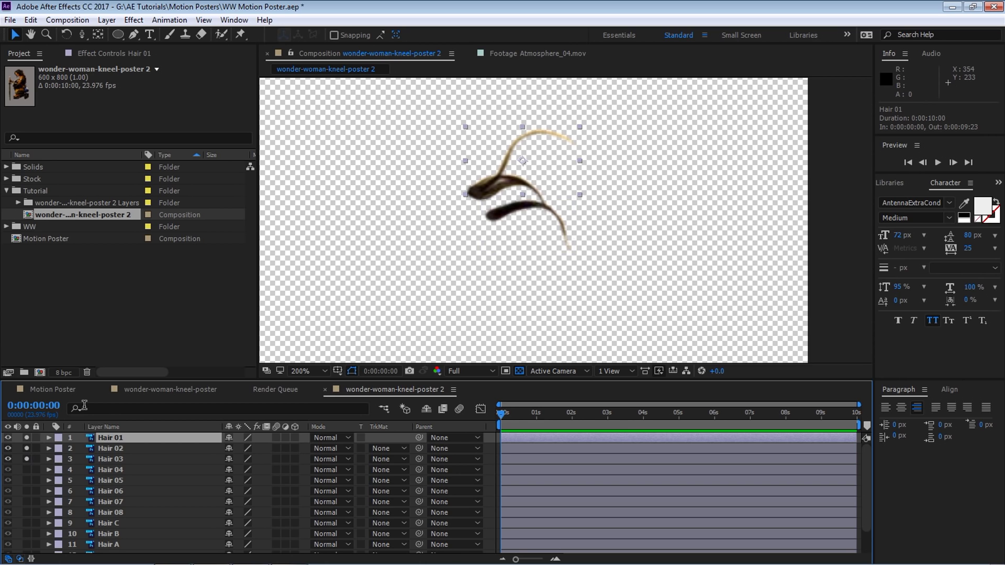
click(27, 449)
click(27, 459)
Place three Puppet pins on Hair 01: at the dark root, the middle bend and the light tip
click(110, 438)
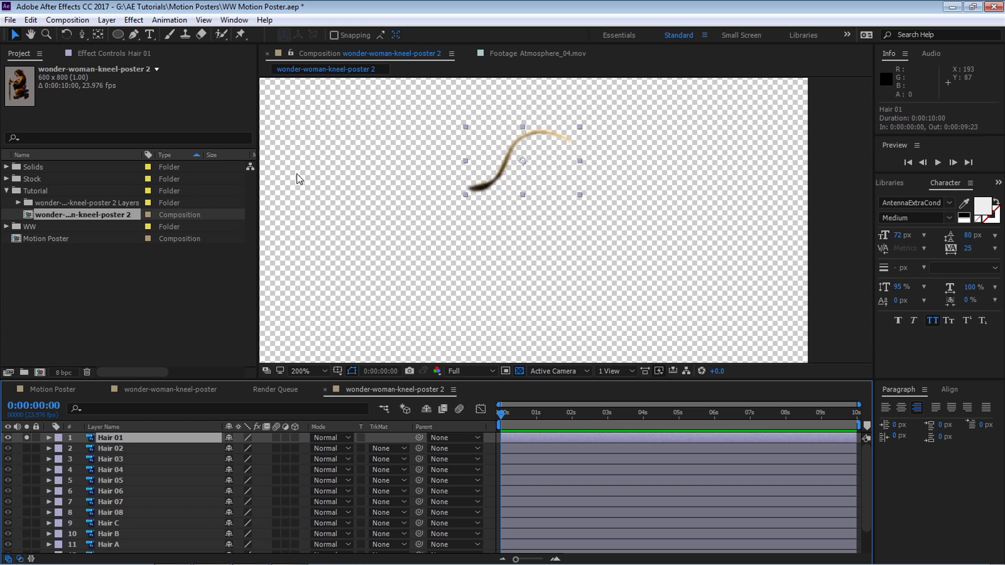
click(241, 34)
click(476, 187)
click(510, 150)
click(568, 138)
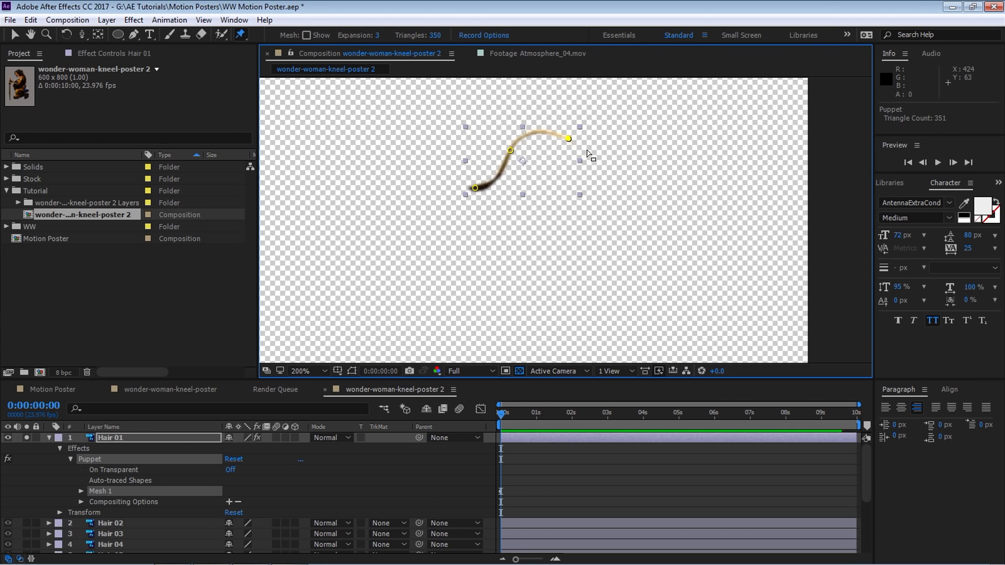
Reveal Hair 01's keyframed pin positions and select Puppet Pins 1, 2 and 3 in turn to identify them
click(213, 432)
drag(502, 413, 411, 402)
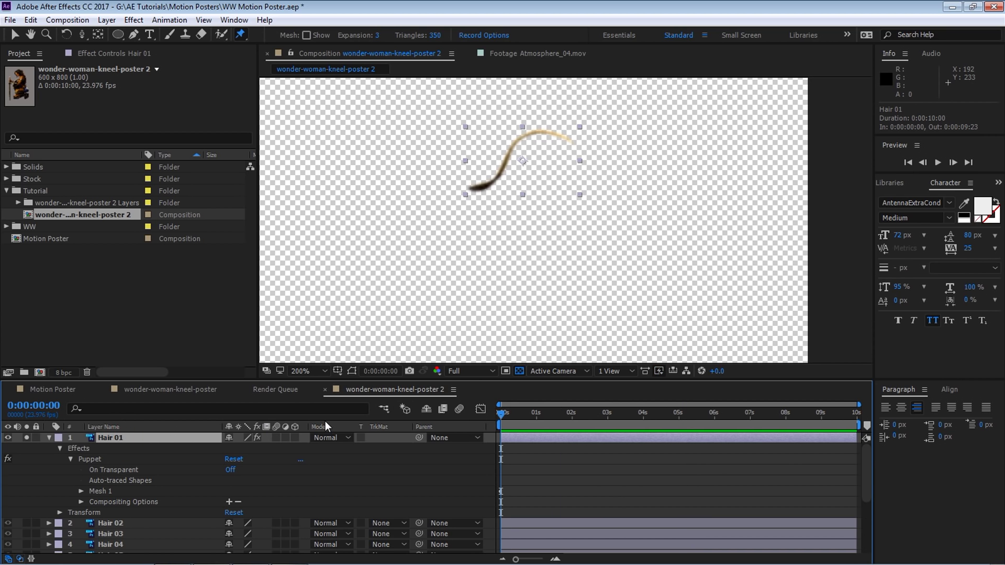
key(u)
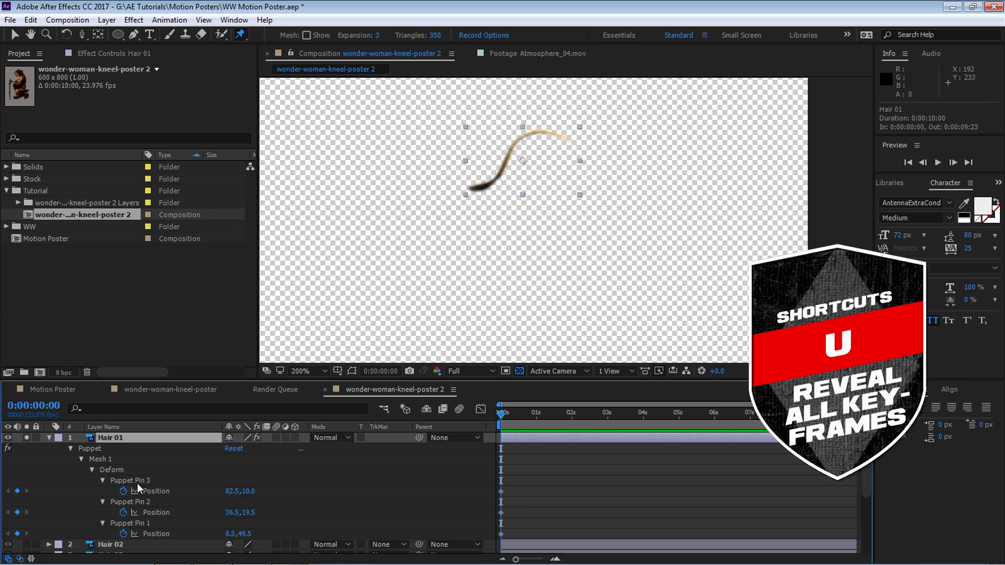
click(139, 524)
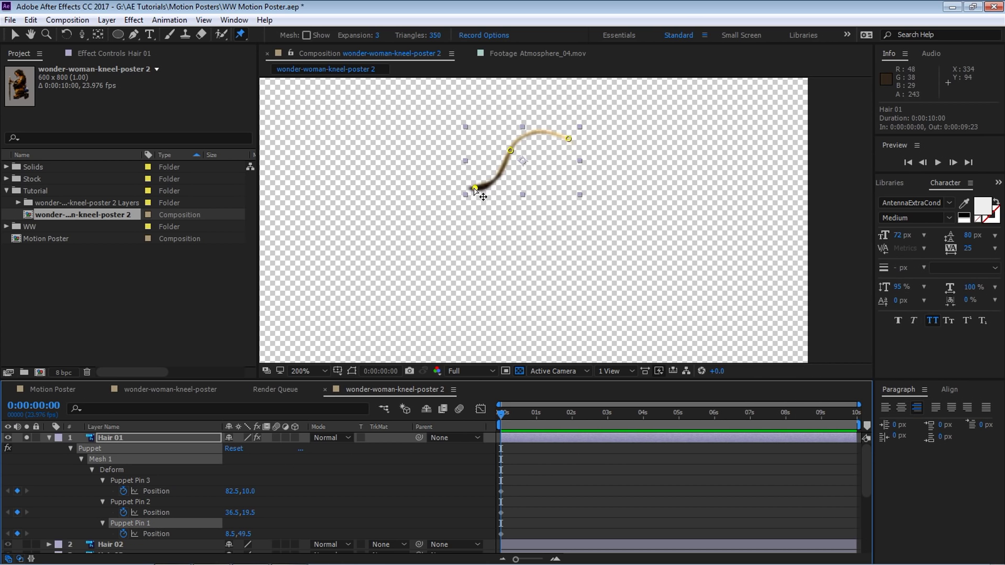
click(140, 503)
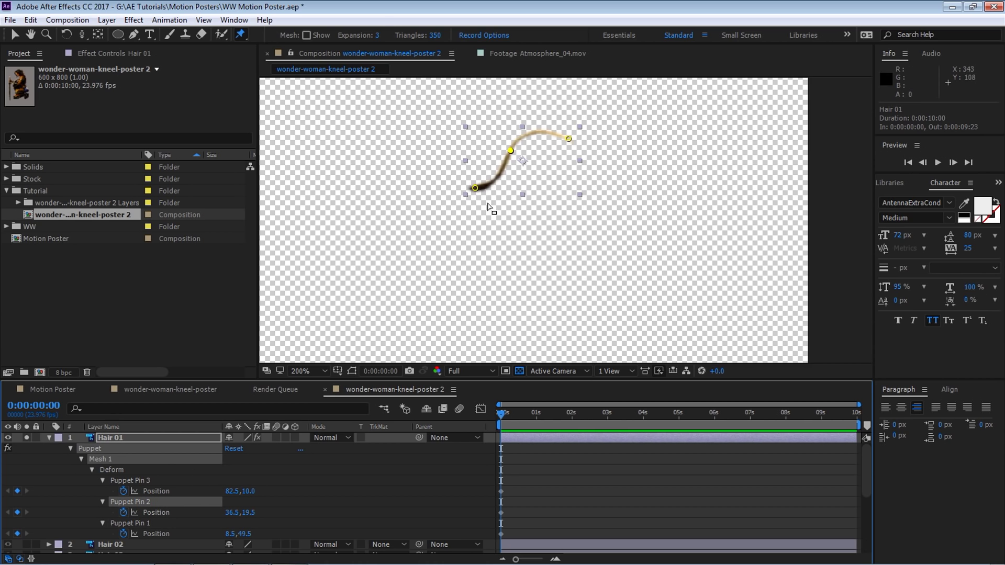
click(151, 481)
Try animating Hair 01 by repositioning Puppet Pins 2 and 3 at 0:00:01:14, and preview the motion
drag(501, 414, 557, 418)
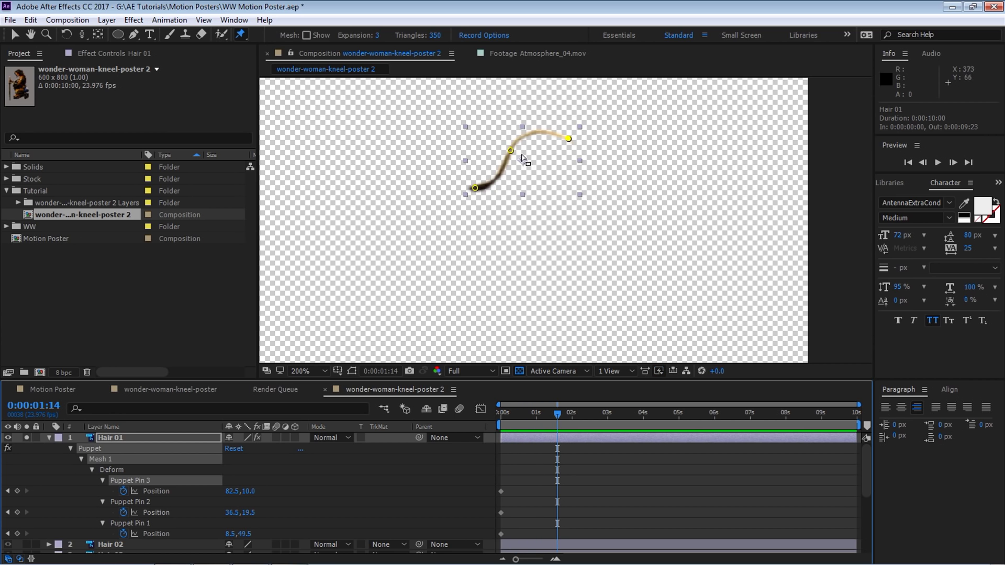
drag(512, 152, 526, 171)
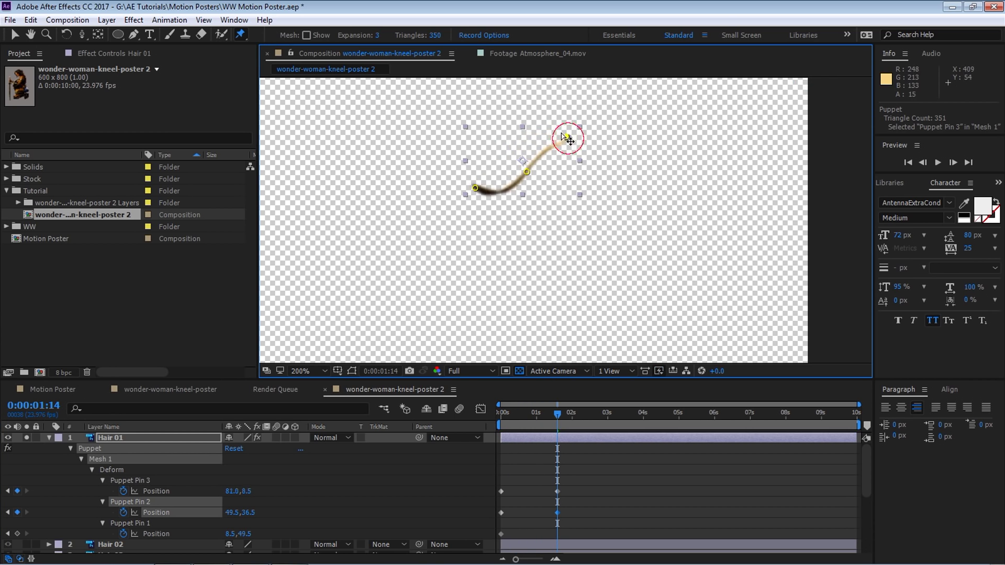
drag(569, 139, 524, 111)
key(Home)
key(space)
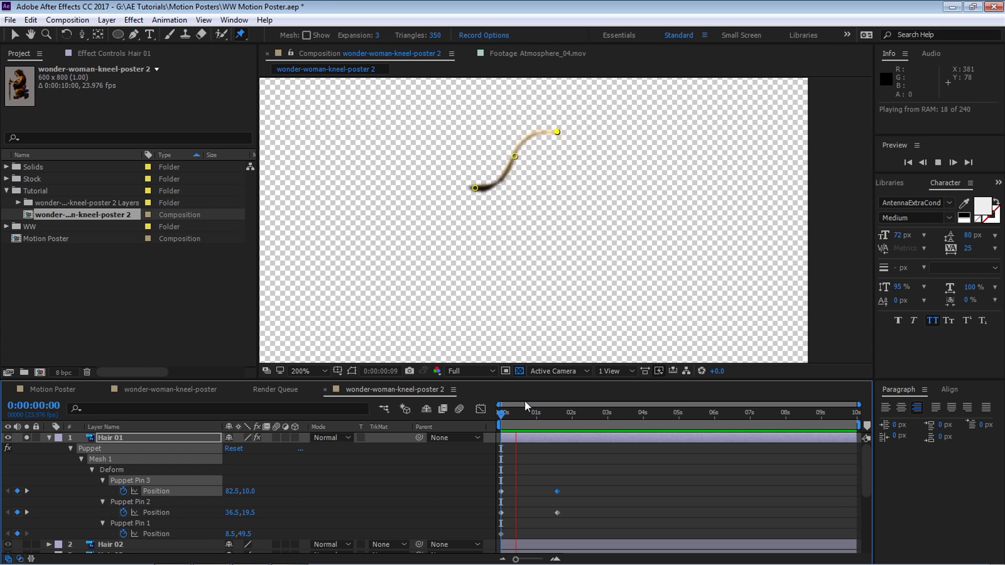
key(space)
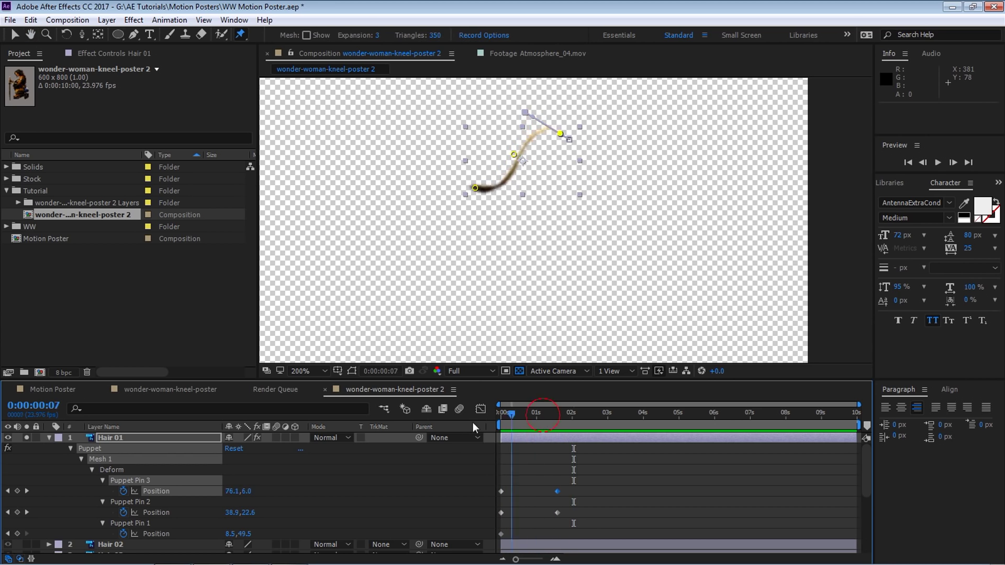
Delete the position keyframes of Puppet Pins 2 and 3 at 0:00:01:14
drag(554, 449, 580, 547)
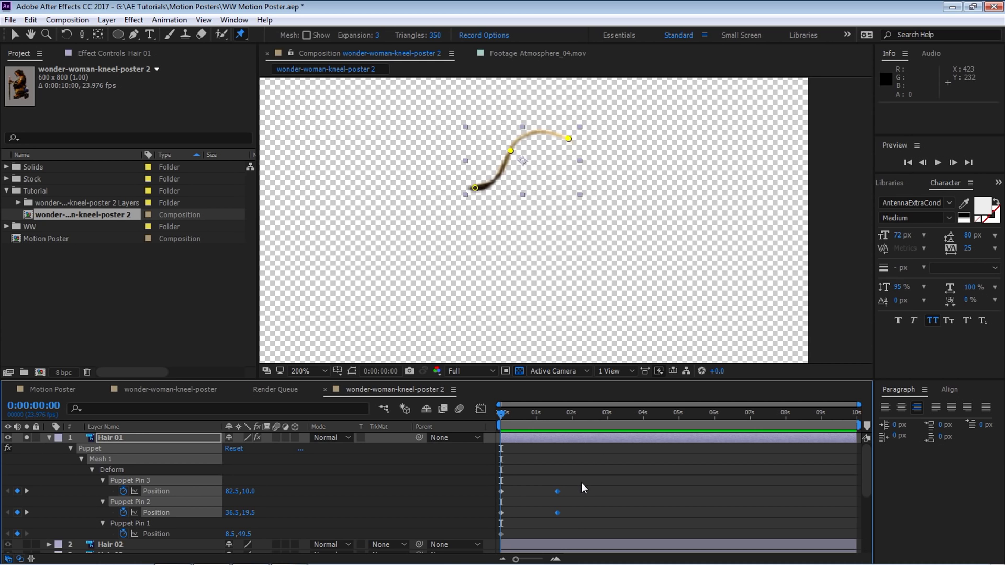
drag(581, 483, 553, 518)
key(Delete)
Add the expression wiggle(4,10) to Puppet Pin 3's position on Hair 01 and preview the movement from the start
click(147, 480)
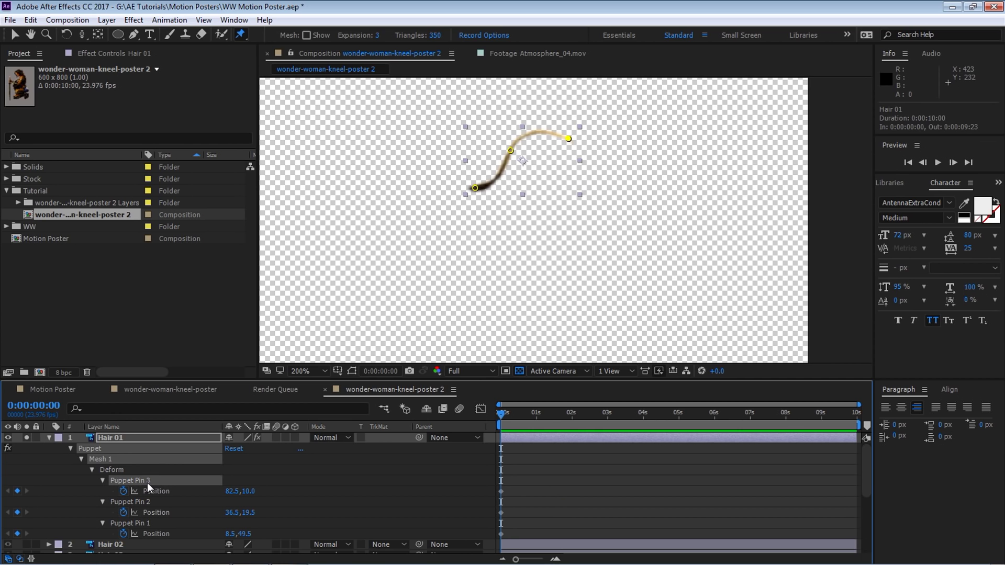
click(151, 491)
alt+click(122, 491)
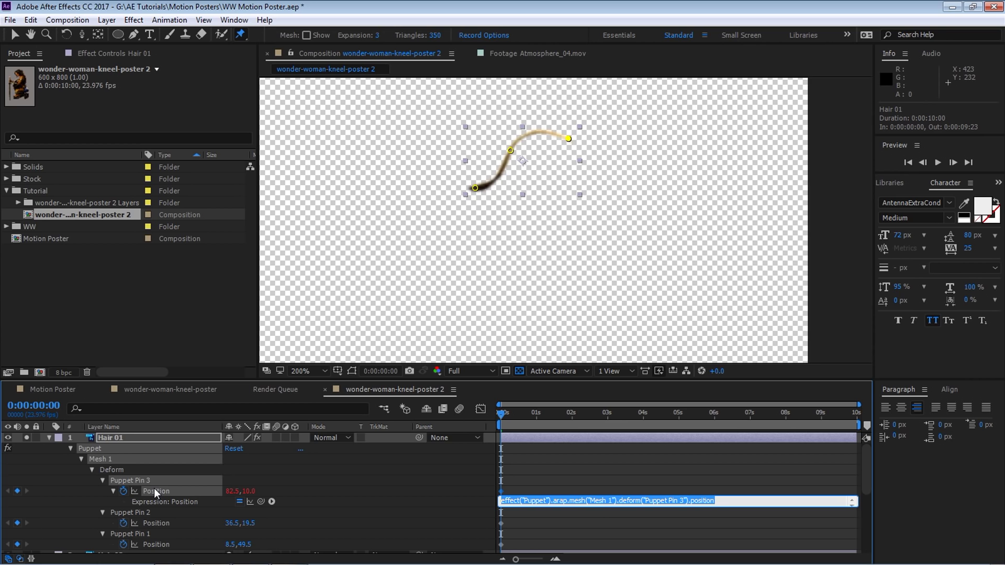
text(wiggle(4)
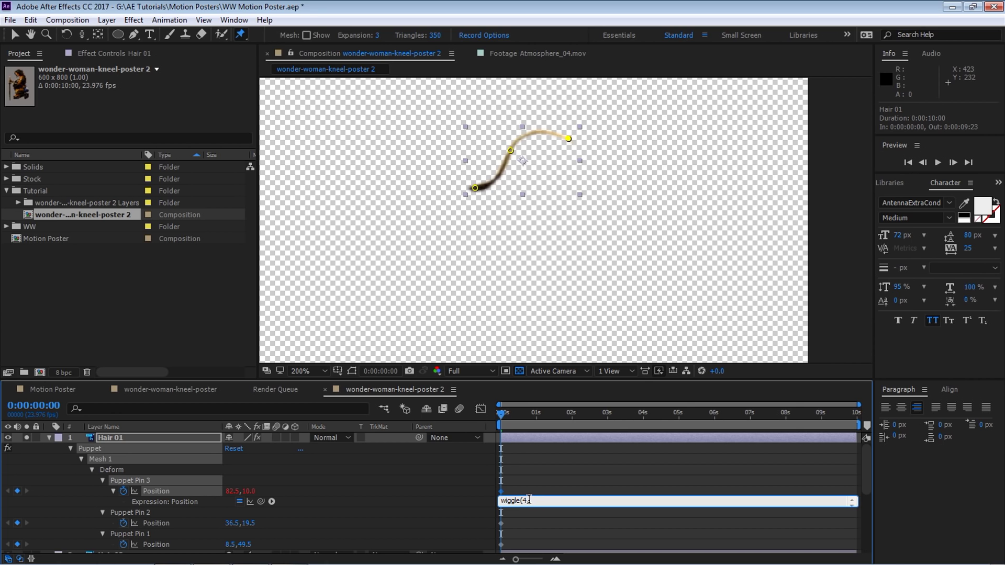
text(,10)
text())
drag(548, 500, 460, 476)
drag(519, 412, 493, 427)
key(space)
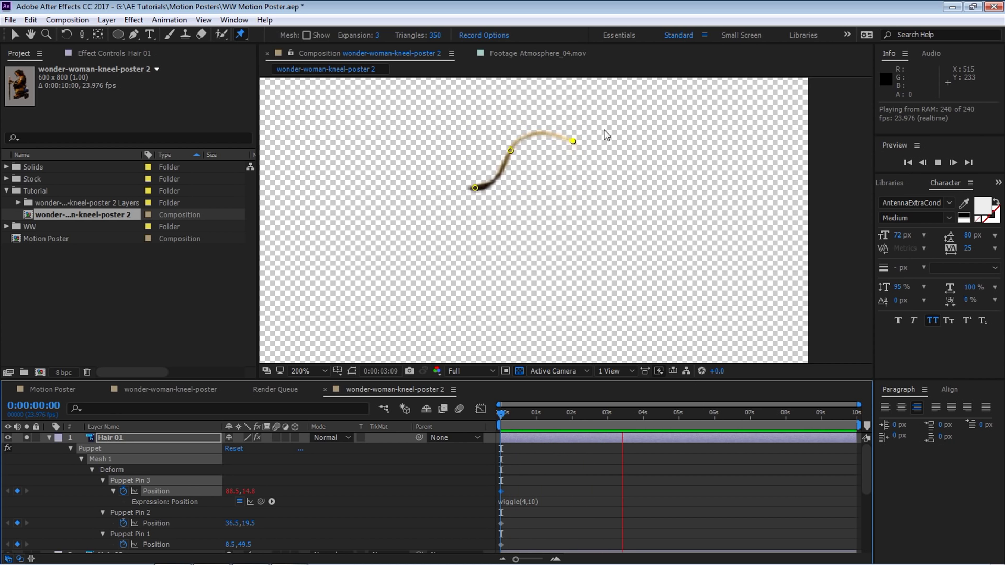
key(space)
Copy Puppet Pin 3's wiggle expression to Puppet Pin 2's position on Hair 01
click(531, 503)
key(ctrl+c)
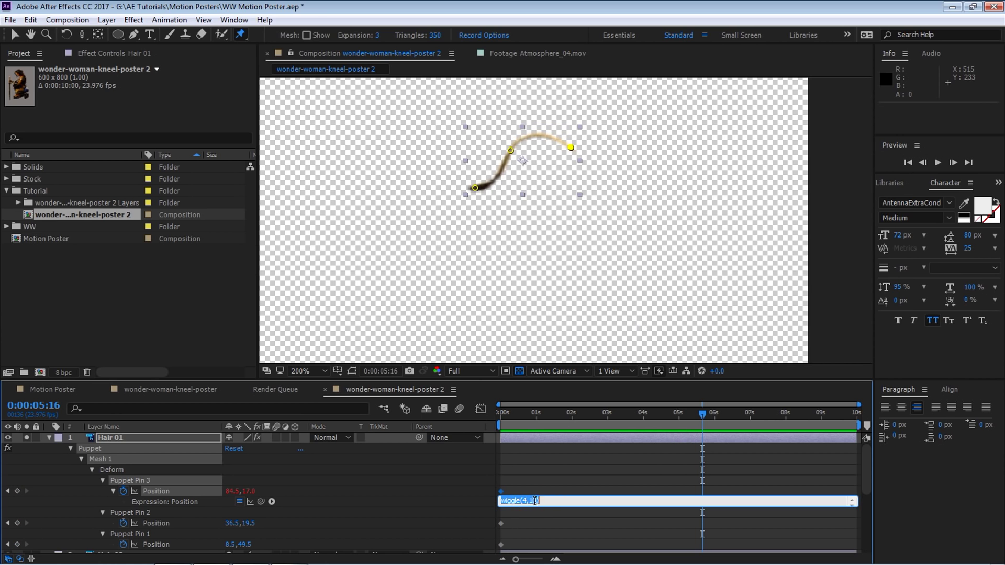
drag(521, 415, 329, 437)
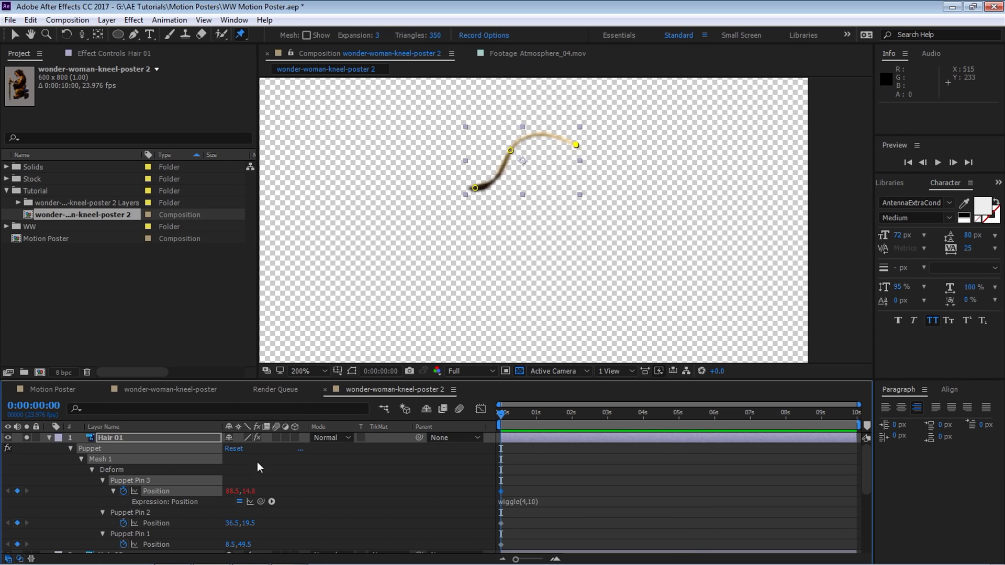
drag(234, 382, 230, 348)
click(146, 475)
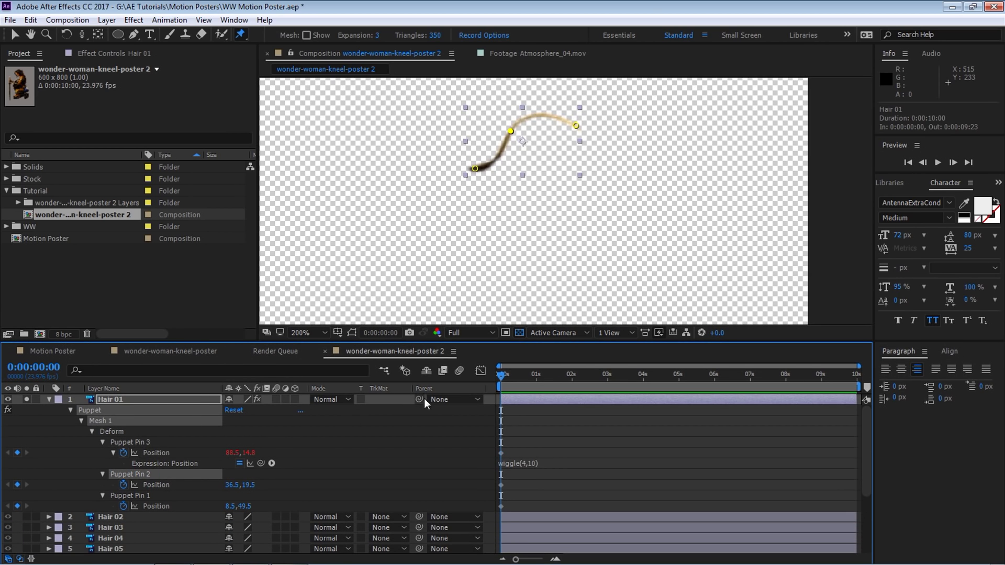
alt+click(124, 484)
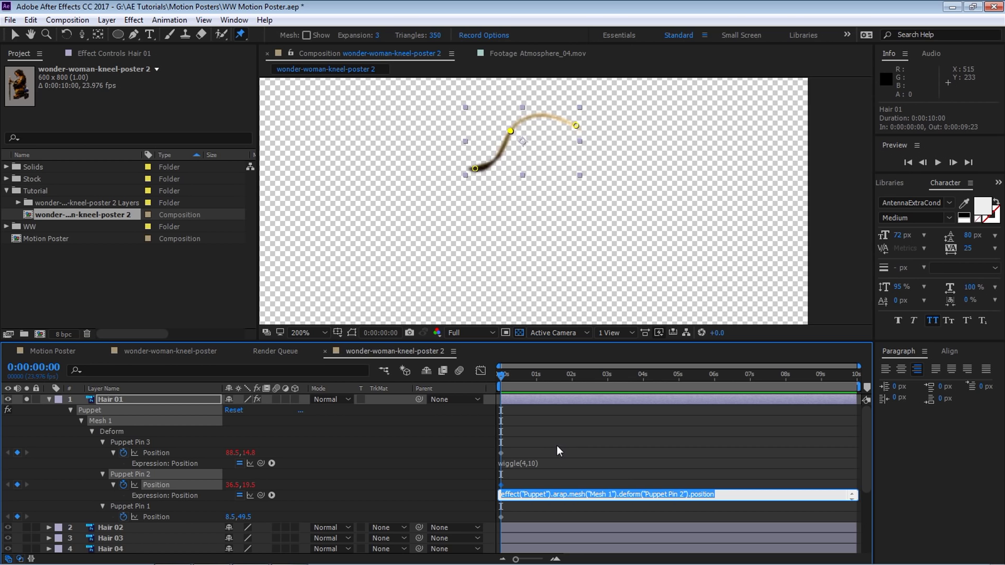
key(ctrl+v)
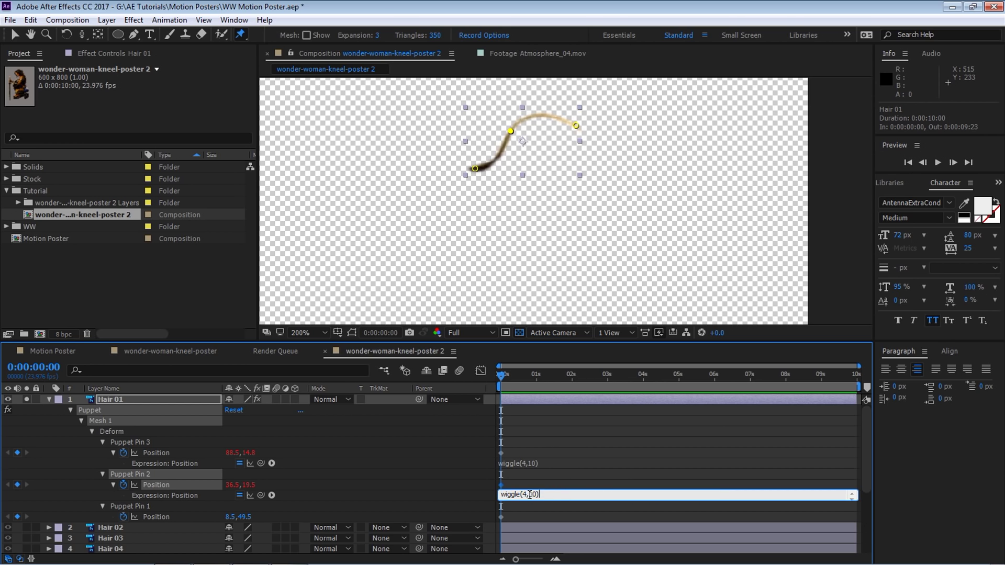
Change Puppet Pin 2's position expression to wiggle(3,6) and preview the hair strand's movement
click(527, 494)
key(BackSpace)
text(3)
key(Right)
key(shift+Right)
key(shift+Right)
text(6)
key(KP_Enter)
key(space)
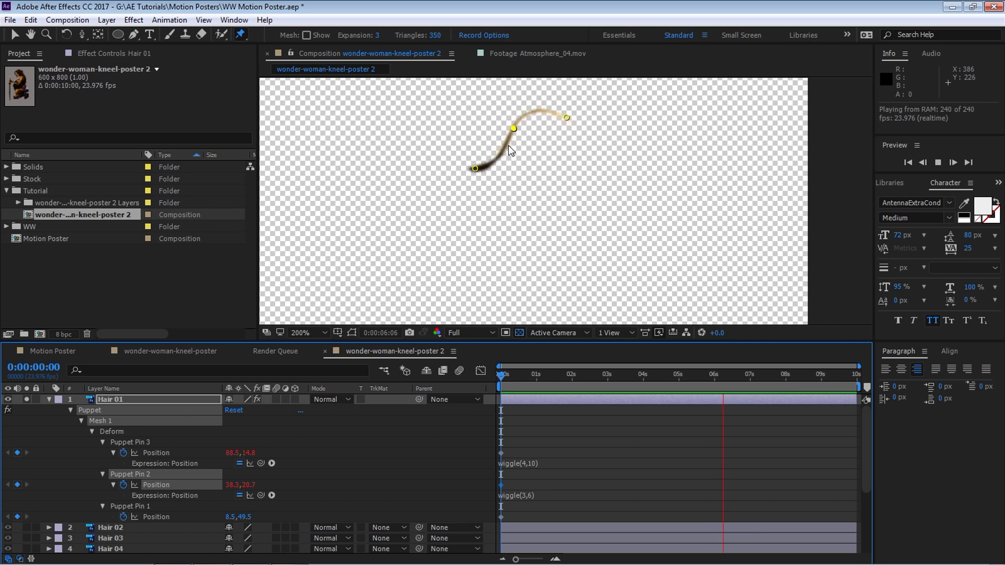
key(space)
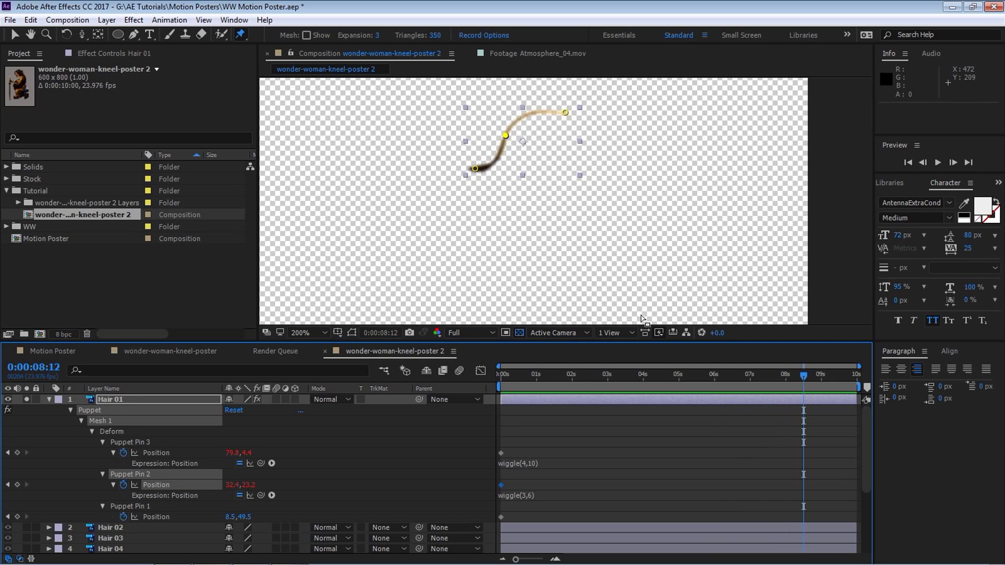
Collapse and unsolo Hair 01, and preview its movement with the full artwork at 100% magnification
click(48, 399)
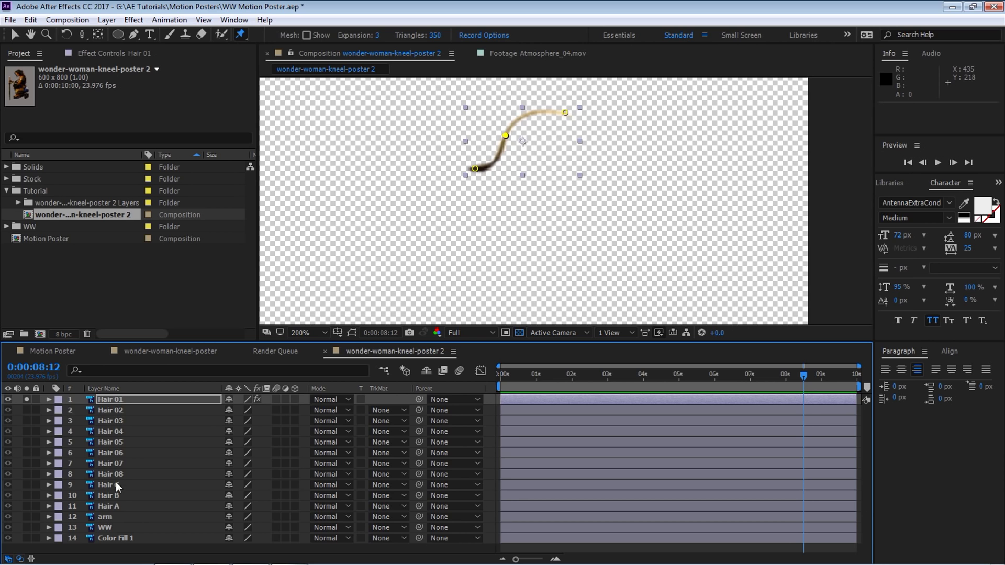
click(26, 399)
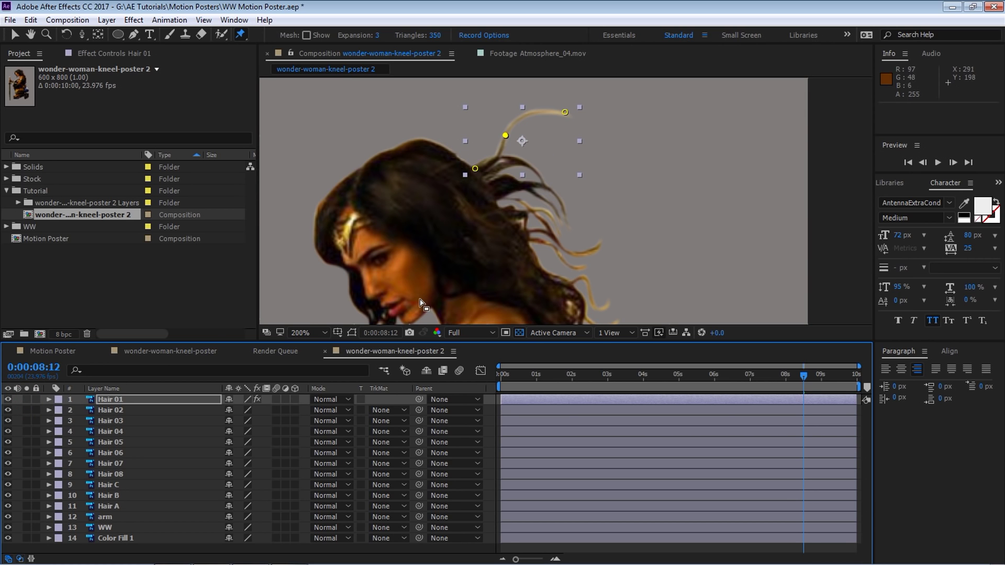
scroll(501, 156, down, 1)
drag(547, 257, 549, 234)
click(592, 257)
drag(513, 375, 479, 382)
key(space)
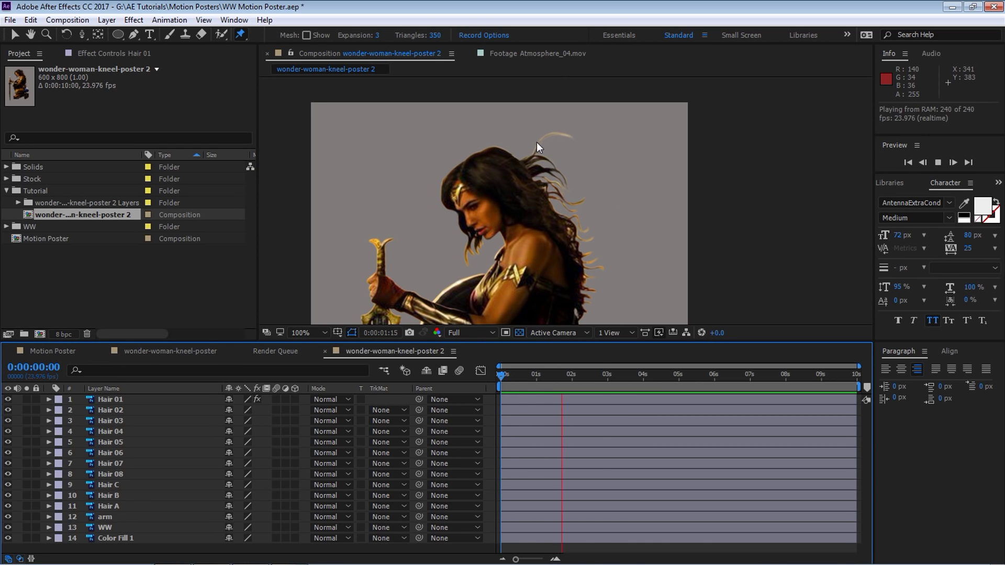
key(space)
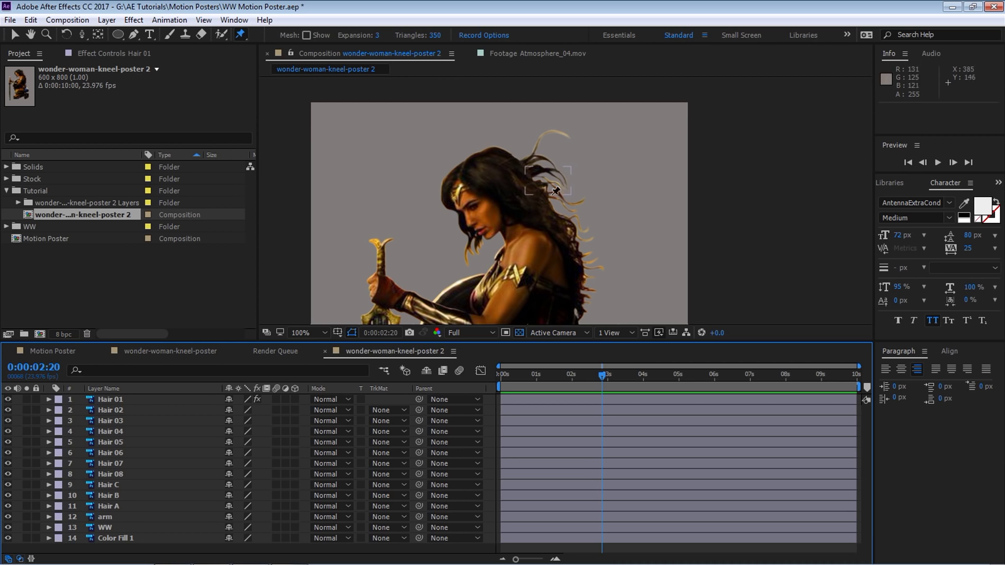
Solo Hair 02 and place three Puppet pins at its root, middle and tip at the start of the timeline
click(119, 410)
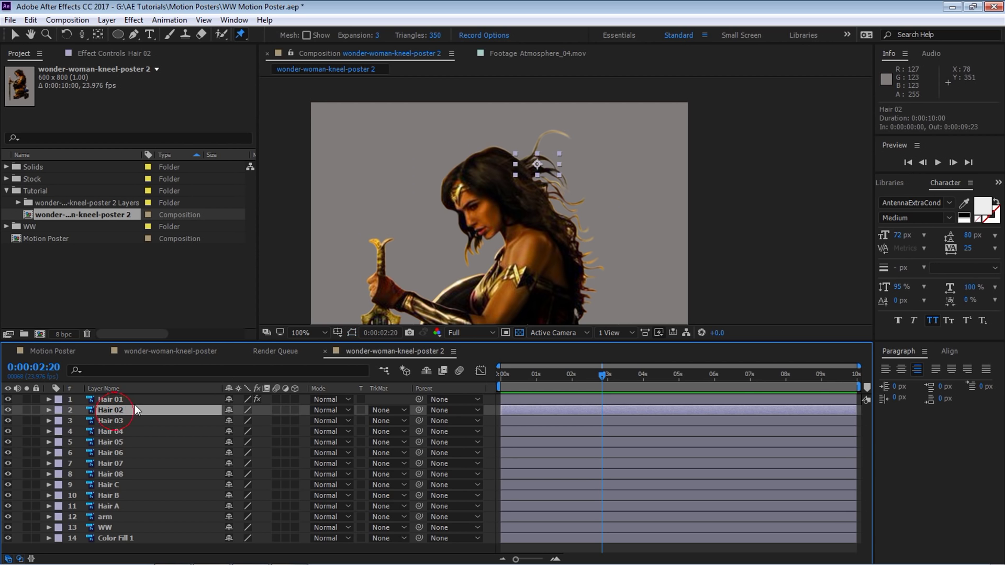
key(period)
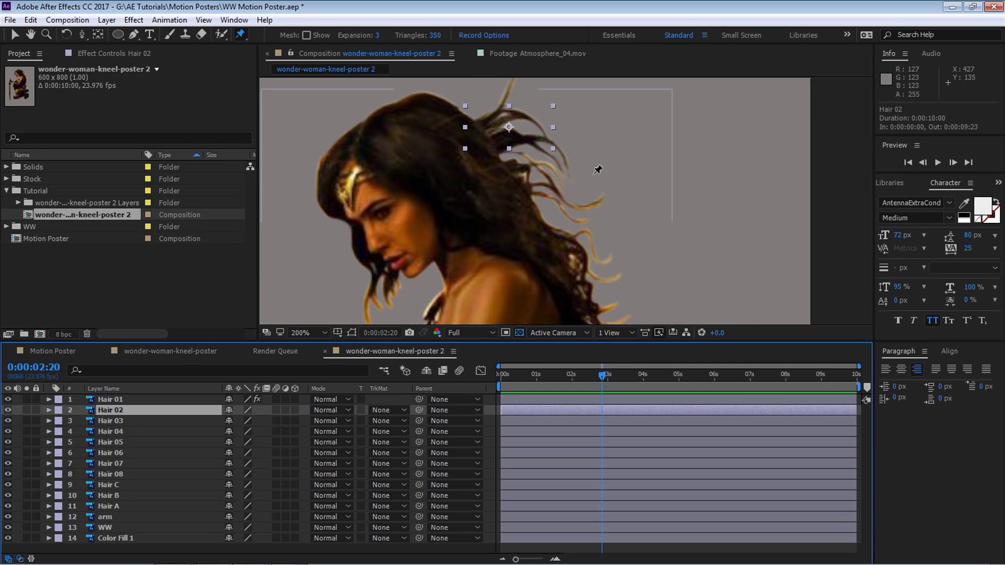
click(26, 409)
drag(593, 376, 501, 376)
click(476, 125)
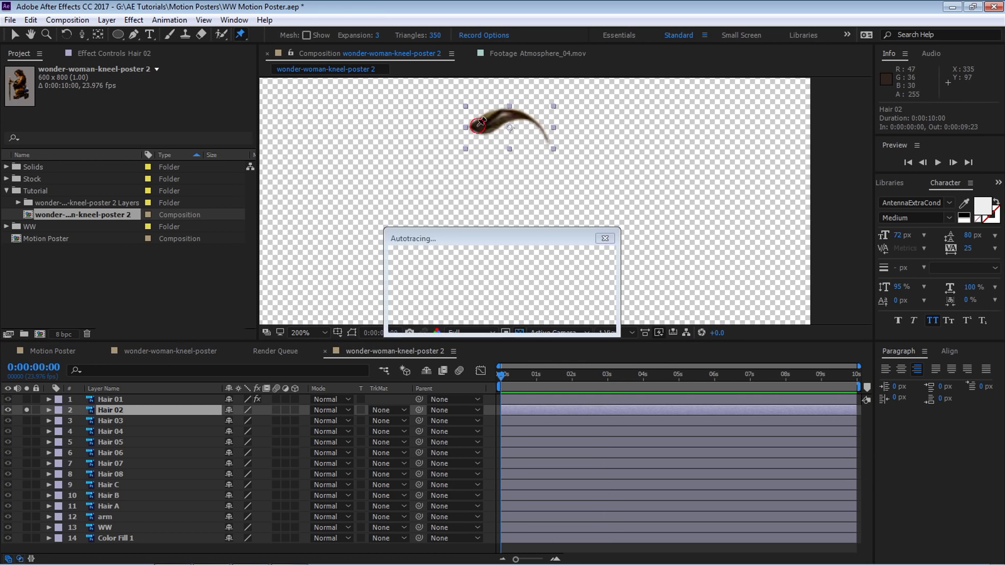
click(514, 113)
click(547, 140)
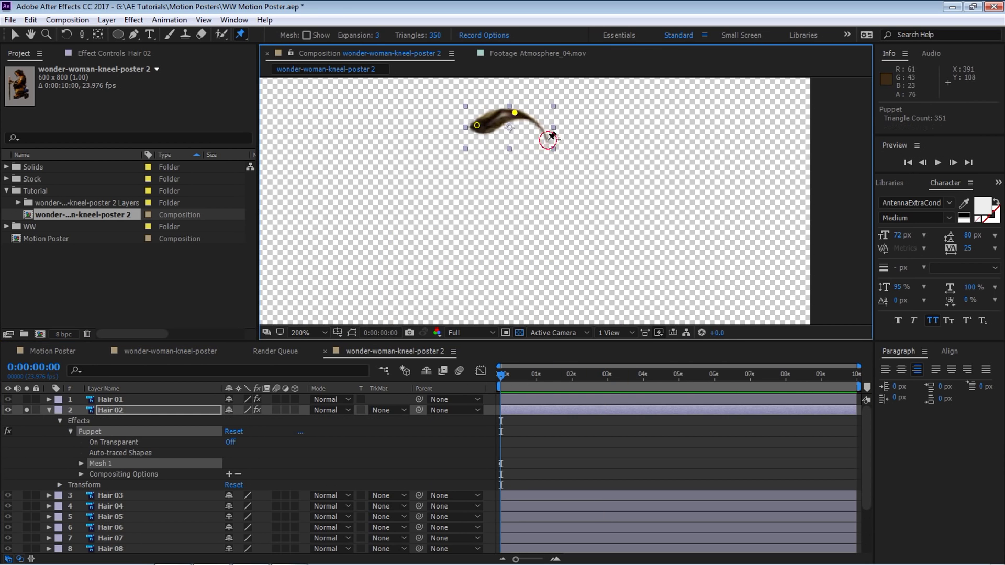
Reveal Hair 02's pin keyframes and add the expression wiggle(4,10) to Puppet Pin 3's position
click(113, 411)
key(u)
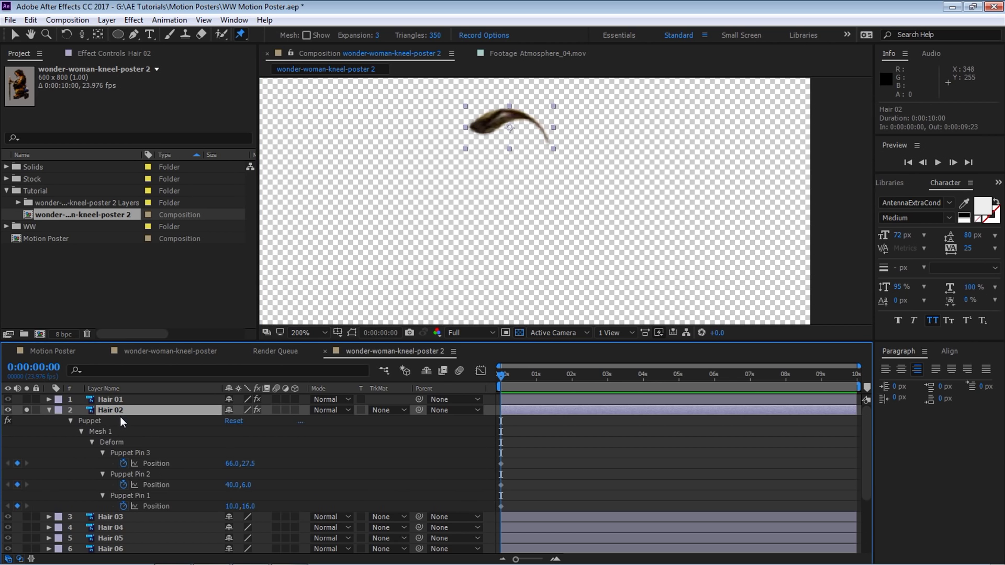
click(130, 453)
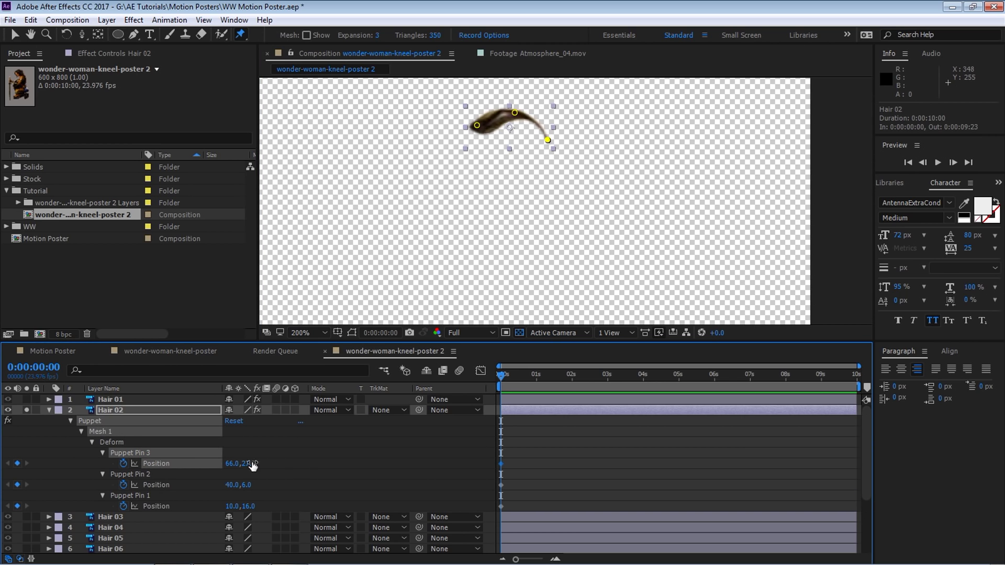
alt+click(124, 463)
text(wiggle(4,10))
Add the expression wiggle(3,5) to Puppet Pin 2's position on Hair 02
click(142, 485)
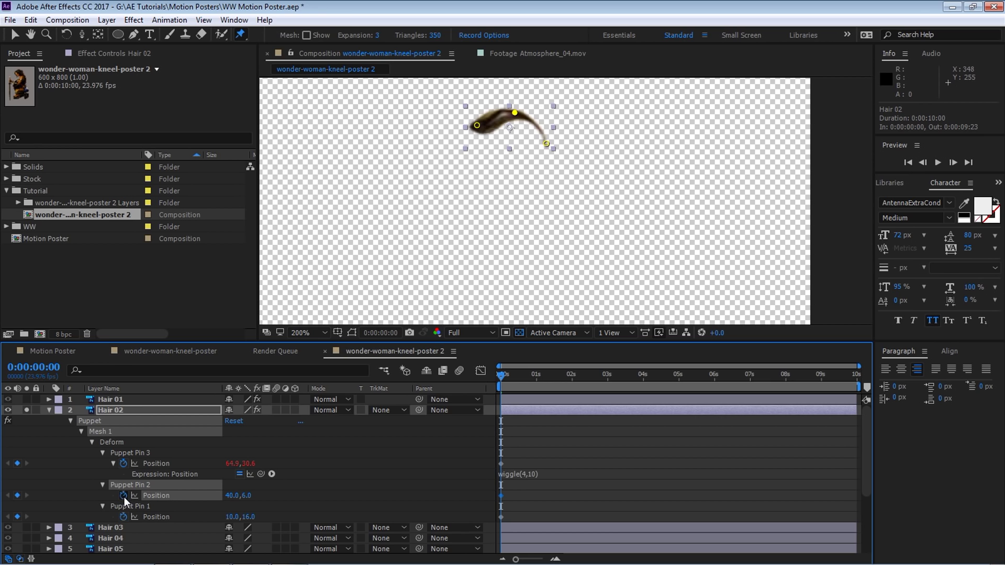
alt+click(124, 495)
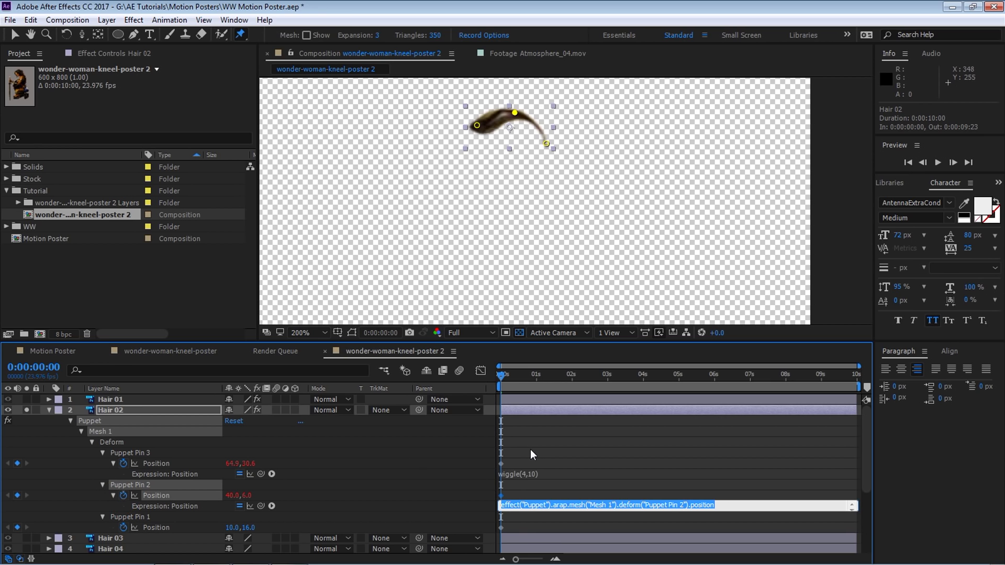
text(wiggle(4,10))
key(Left)
key(Left)
key(Left)
key(Left)
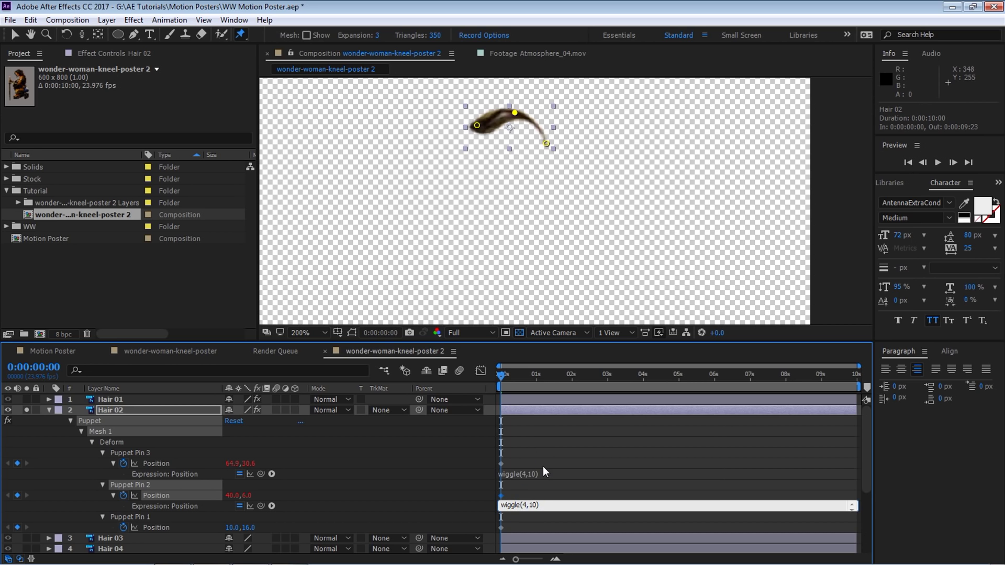
key(BackSpace)
text(3)
key(Right)
key(shift+Right)
key(shift+Right)
text(5)
click(518, 381)
Preview Hair 02's movement, and collapse and unsolo the layer
key(space)
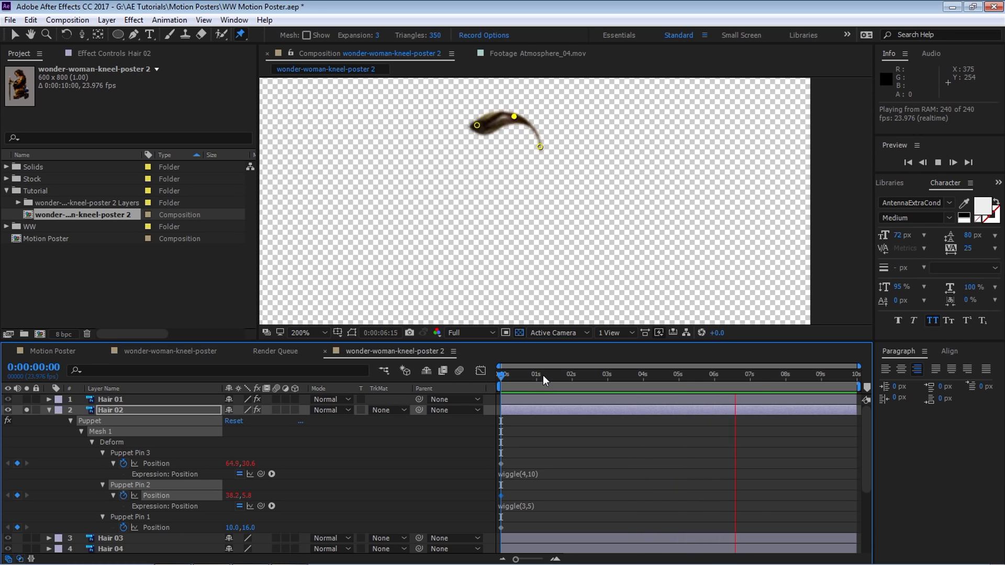
key(space)
click(49, 410)
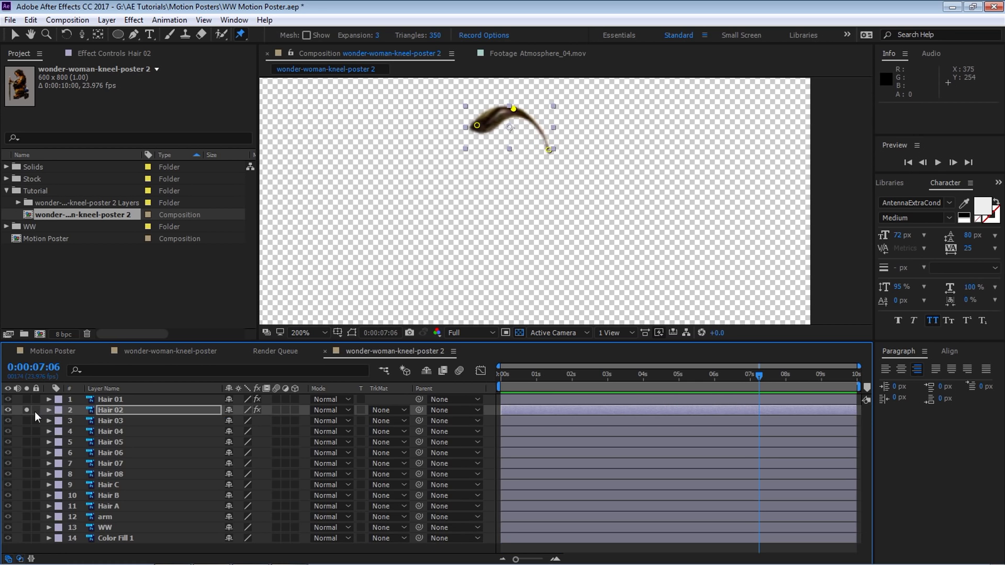
click(27, 409)
Solo the arm layer and examine the cut-out forearm and sword up close
click(114, 518)
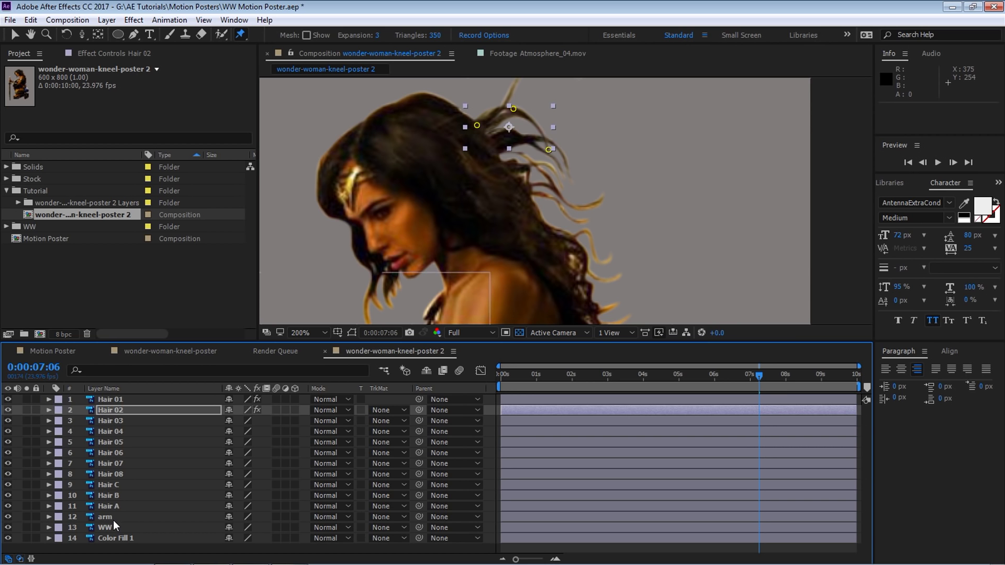
key(space)
drag(490, 297, 591, 112)
drag(533, 262, 550, 241)
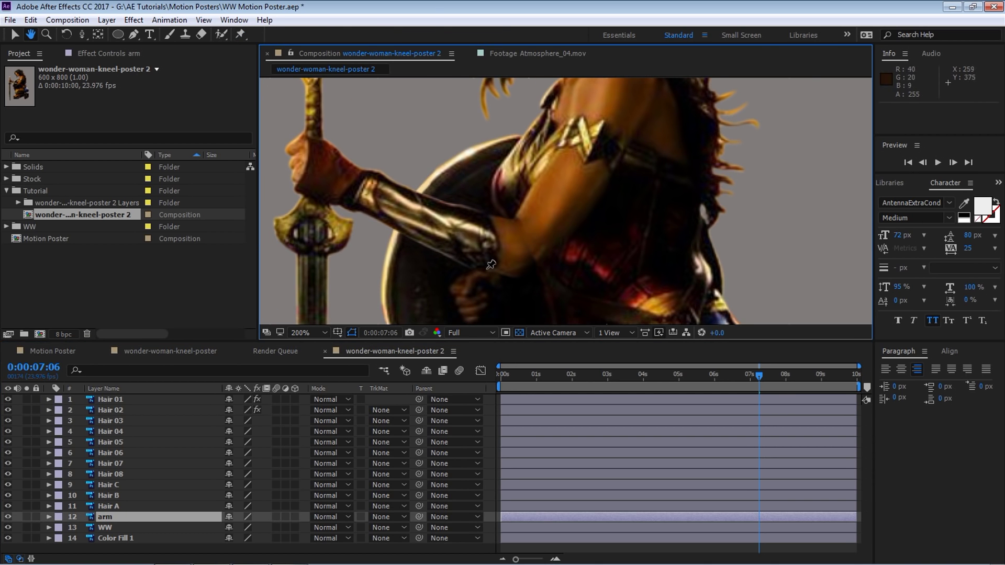
click(27, 516)
key(grave)
key(grave)
key(grave)
key(space)
drag(502, 359, 547, 231)
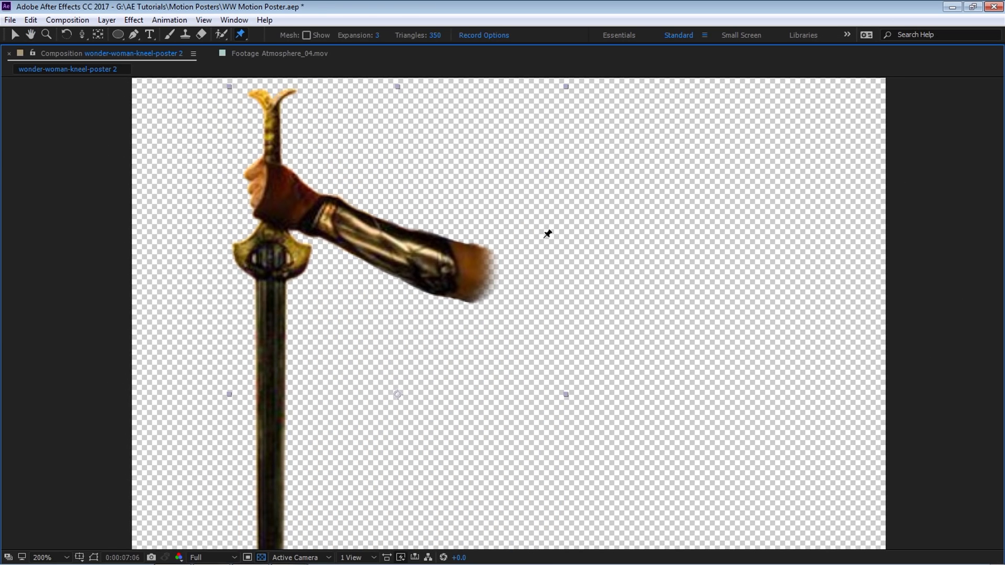
key(grave)
scroll(546, 149, down, 2)
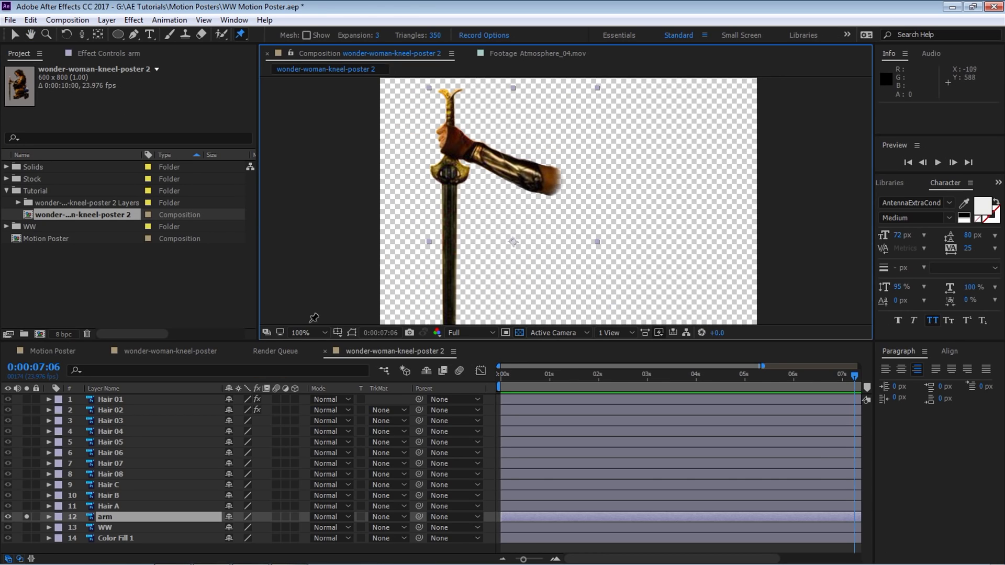
Fit the composition in view, check the WW layer on its own, and solo it together with the arm layer
click(308, 333)
click(27, 517)
click(27, 527)
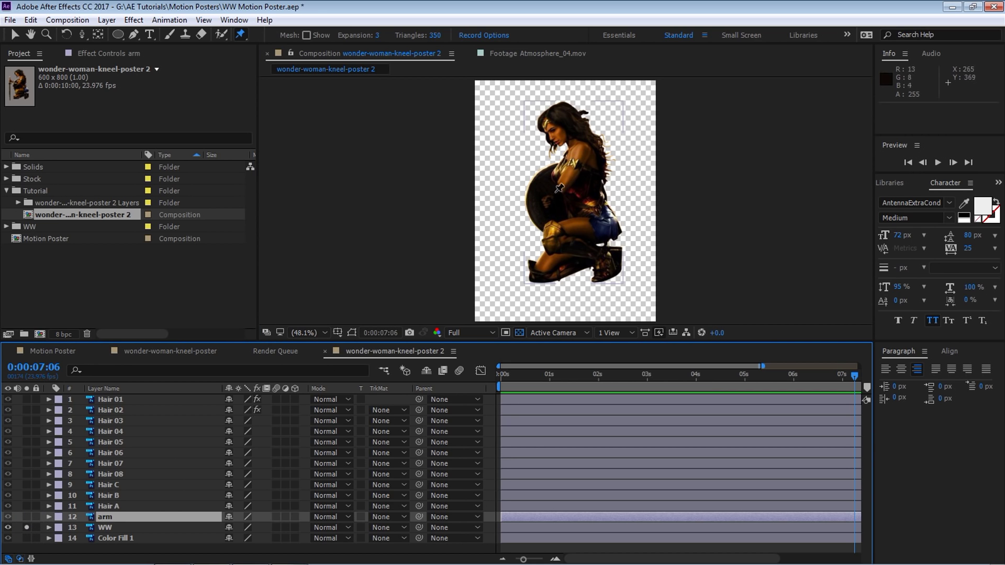
click(26, 516)
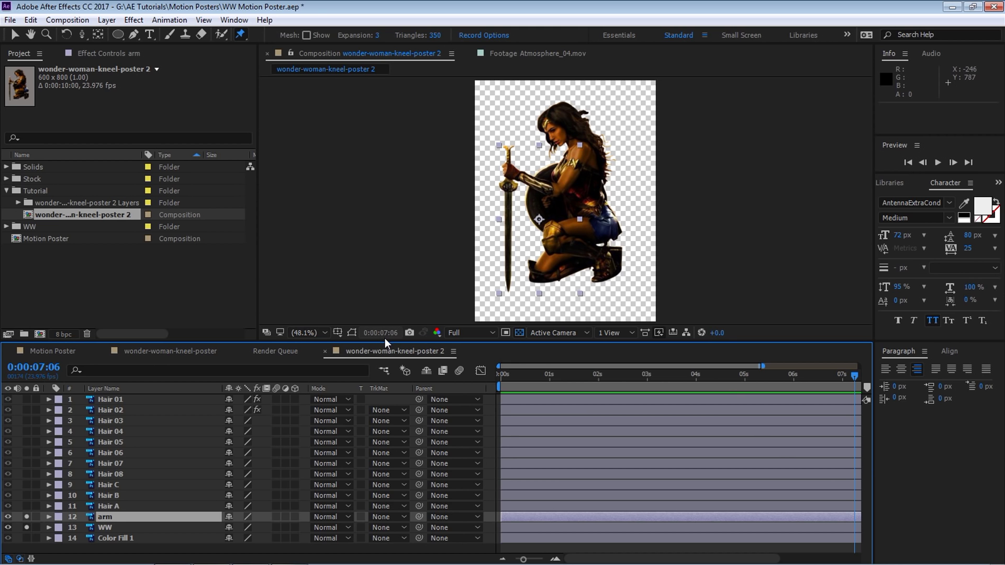
Move the arm layer's anchor point to the elbow
key(y)
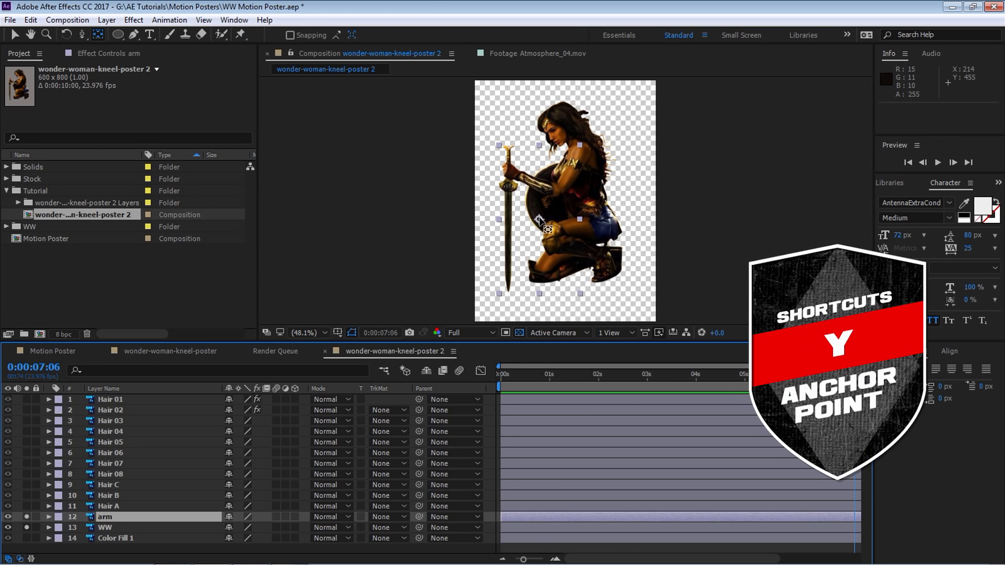
drag(576, 180, 542, 183)
scroll(552, 167, up, 1)
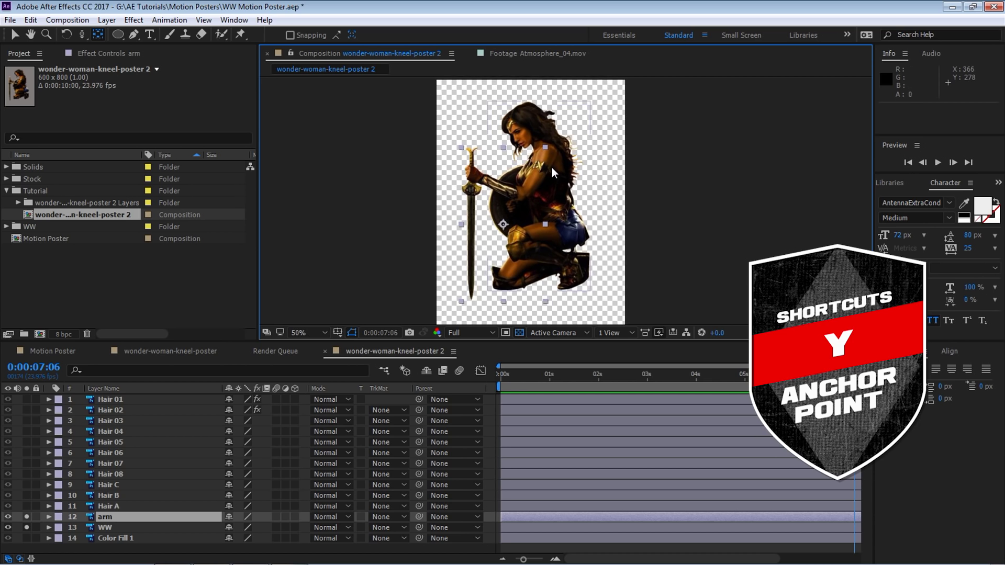
scroll(552, 103, up, 2)
key(grave)
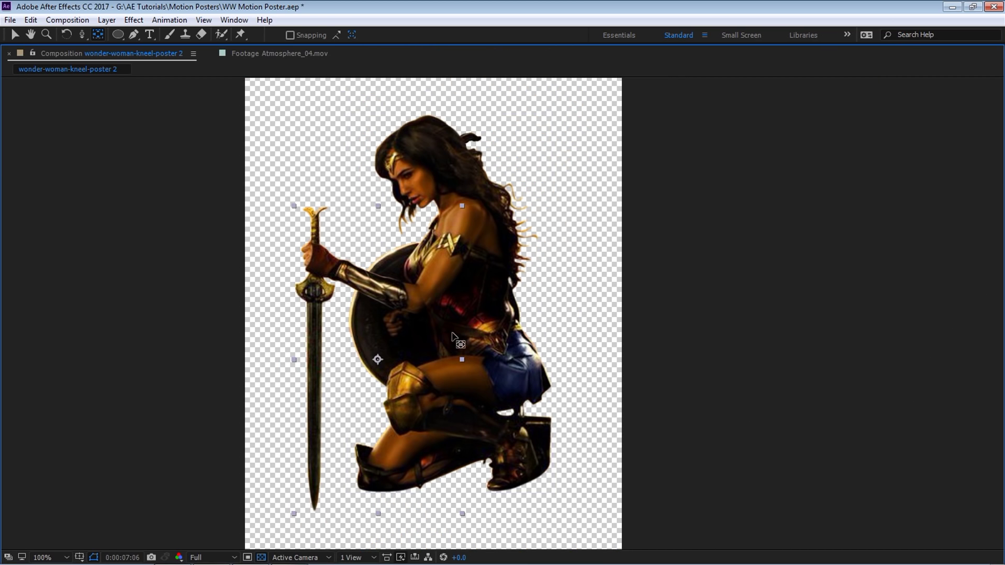
mouse_move(378, 360)
mouse_down()
mouse_move(423, 308)
mouse_move(396, 288)
mouse_move(389, 297)
mouse_move(396, 289)
mouse_up()
Keyframe the arm's rotation at 0° at 1 second and again about half a second further on
key(w)
key(grave)
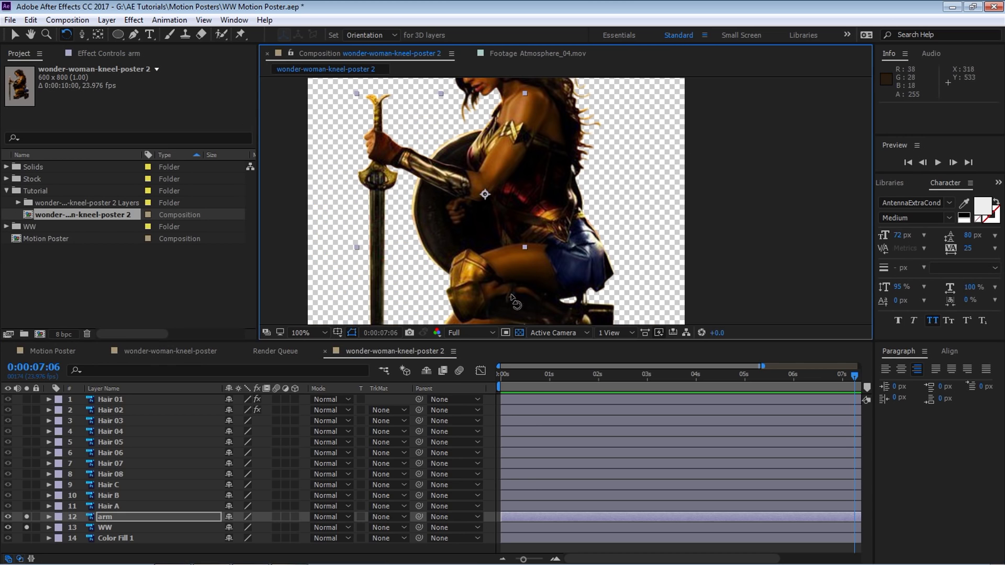
click(536, 372)
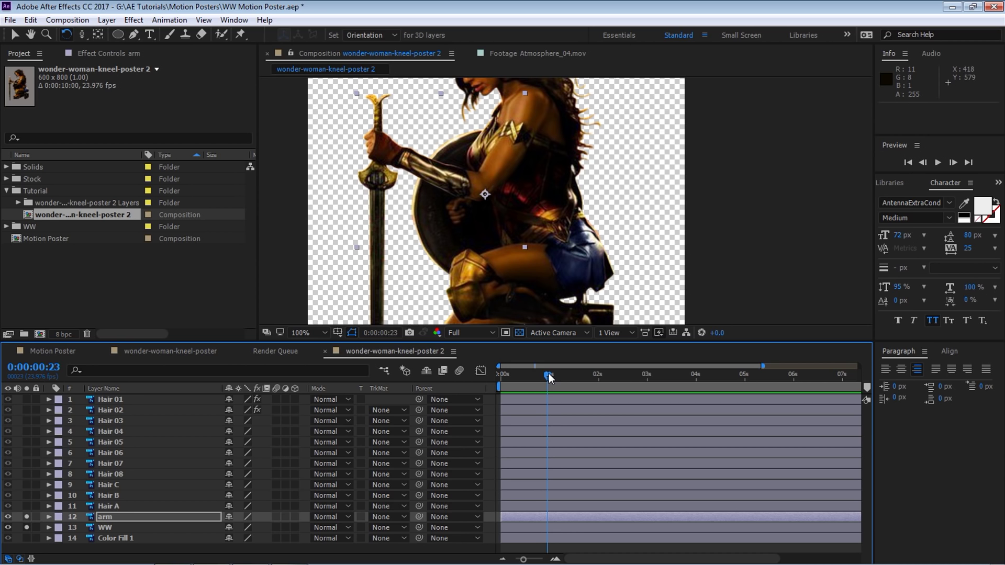
click(105, 517)
key(r)
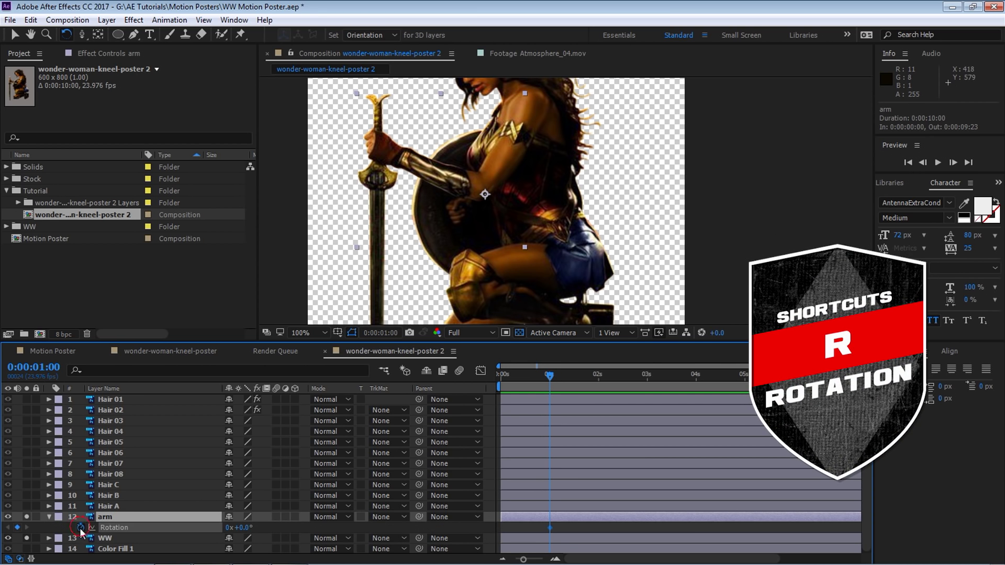
drag(551, 375, 576, 375)
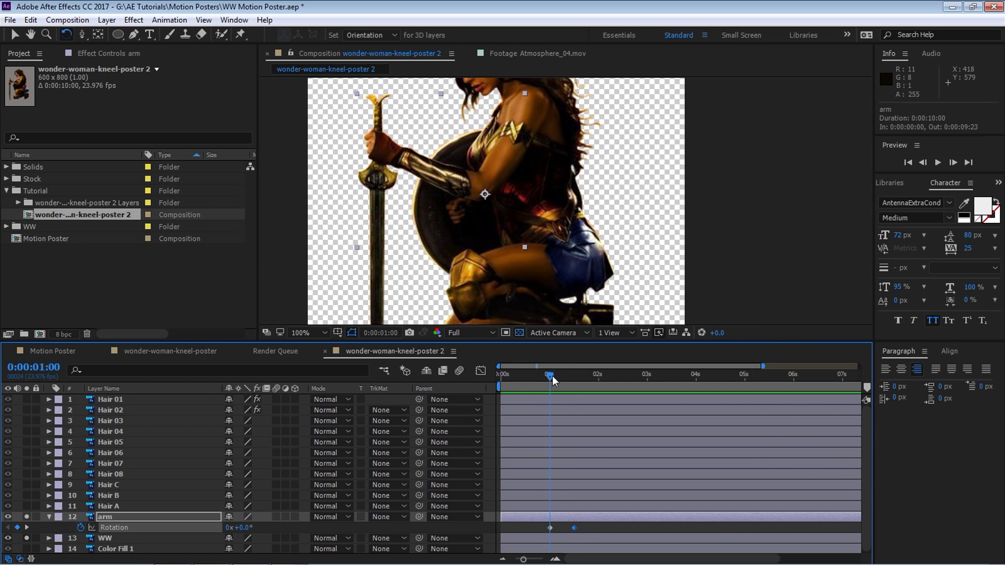
Rotate the arm and sword to about 16.2° at the 1-second keyframe and fit the composition in view
key(grave)
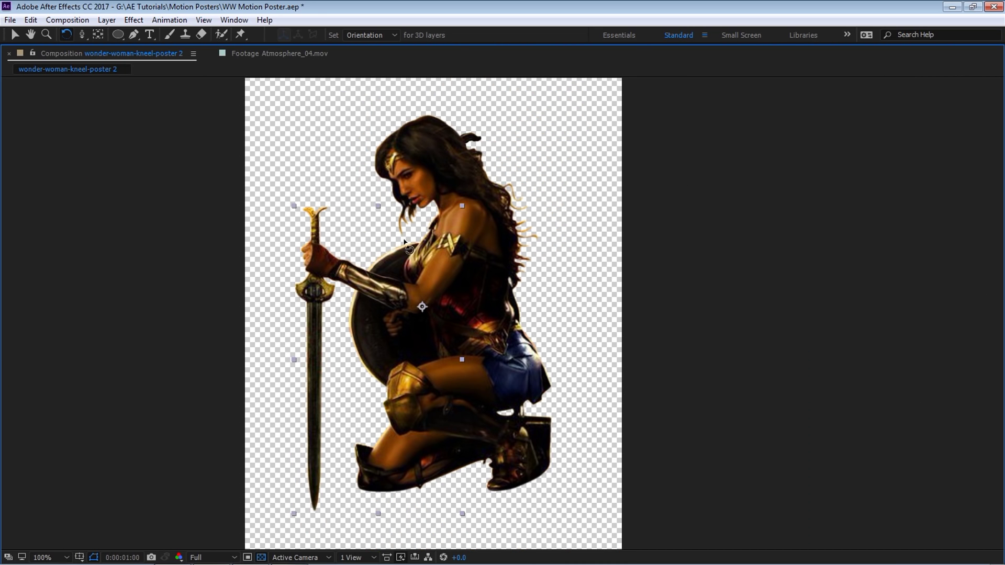
drag(357, 283, 240, 464)
key(grave)
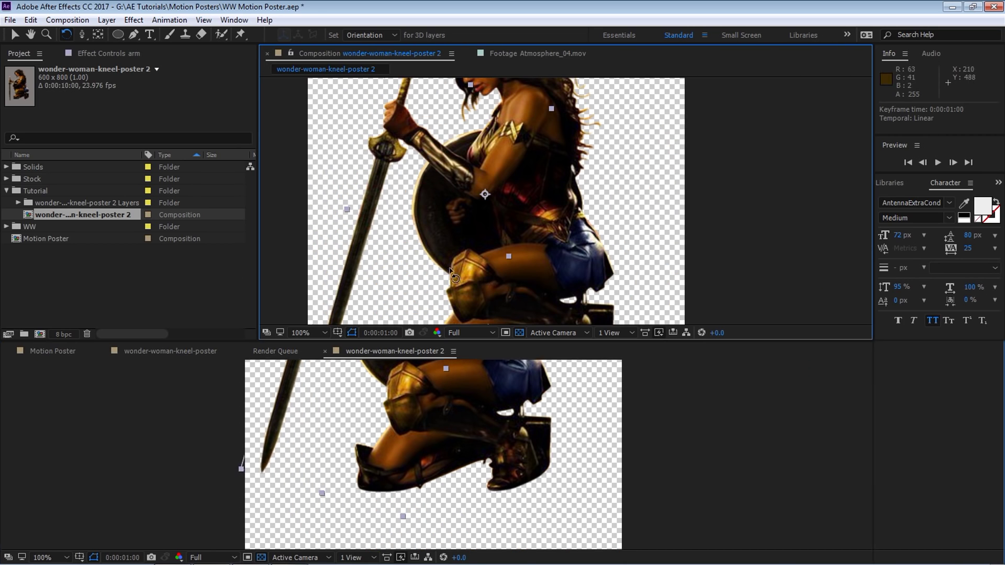
click(309, 333)
click(335, 119)
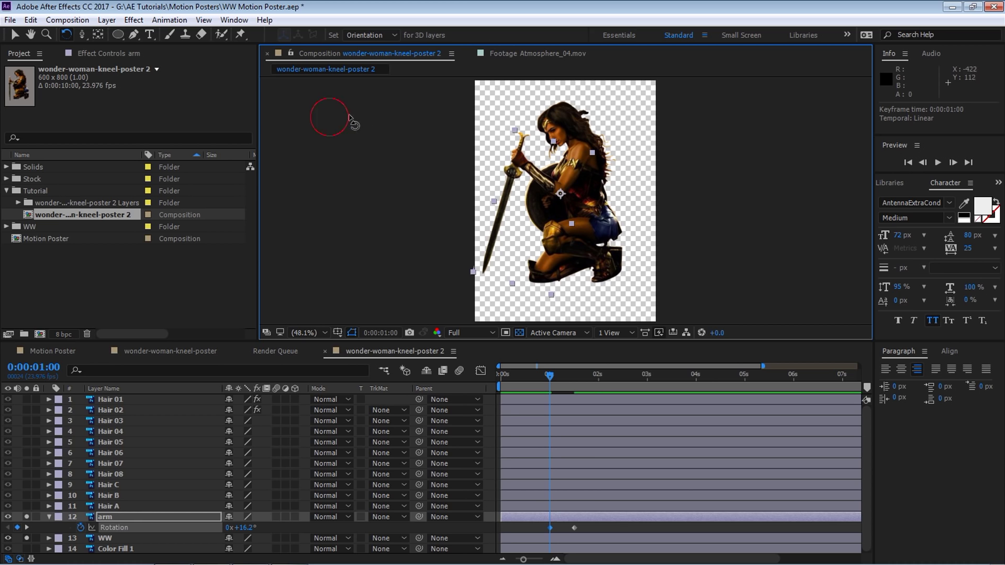
Apply Easy Ease In to the arm's second rotation keyframe and preview the swing
key(v)
drag(588, 525, 564, 531)
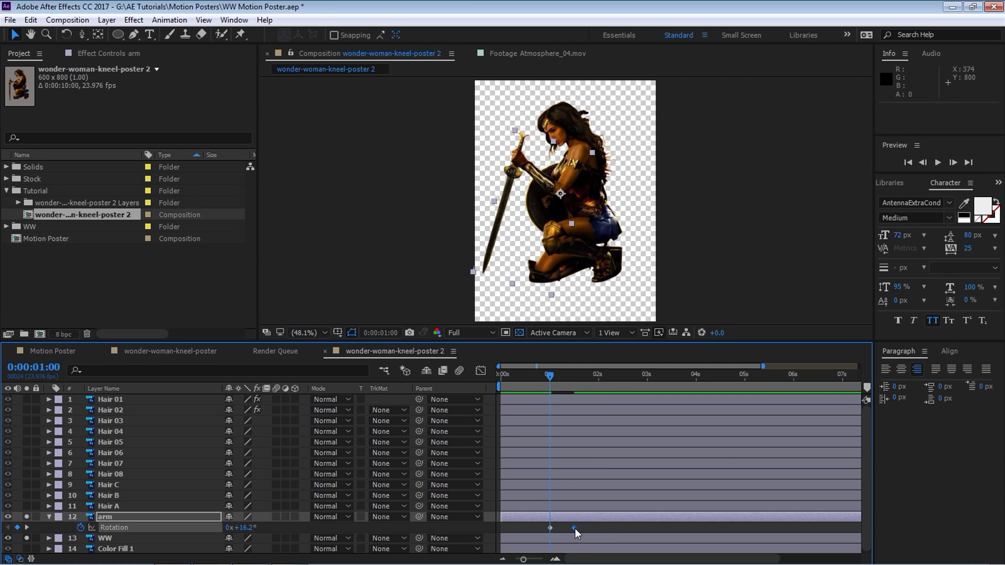
right_click(574, 528)
mouse_move(608, 519)
click(479, 449)
key(space)
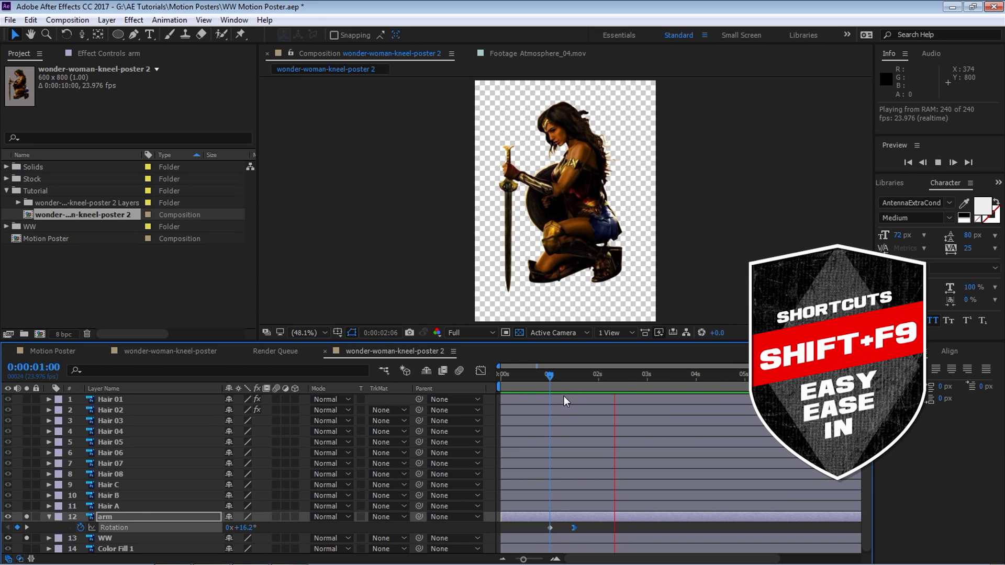
key(space)
Unsolo the arm and WW layers, preview the arm swing with the full artwork, and deselect everything
key(space)
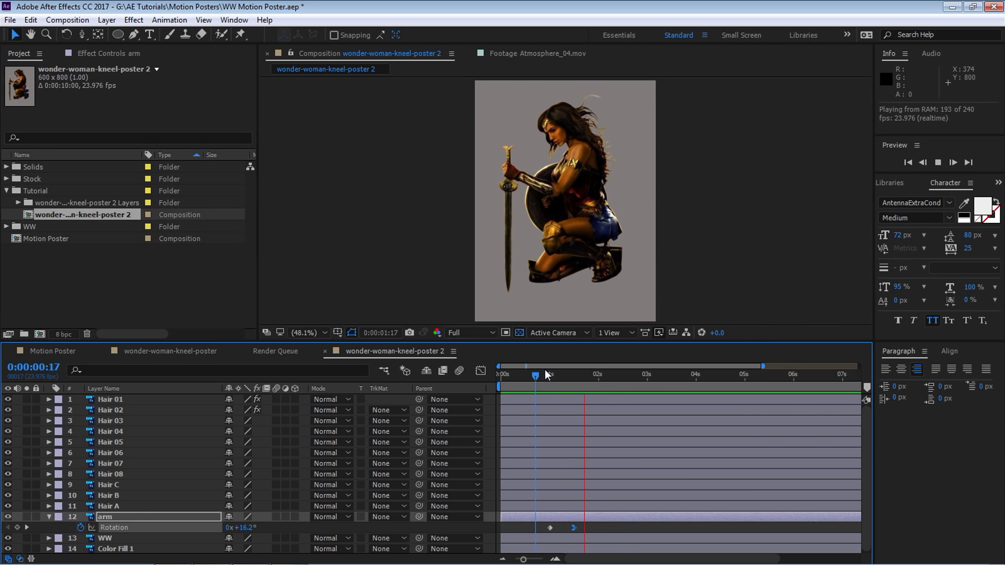
drag(546, 372, 550, 375)
key(space)
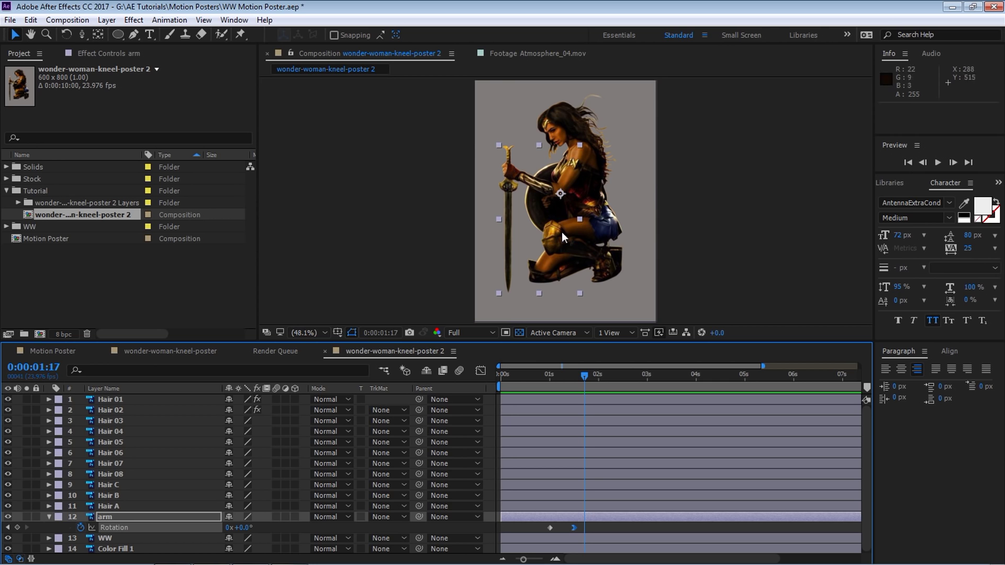
key(F2)
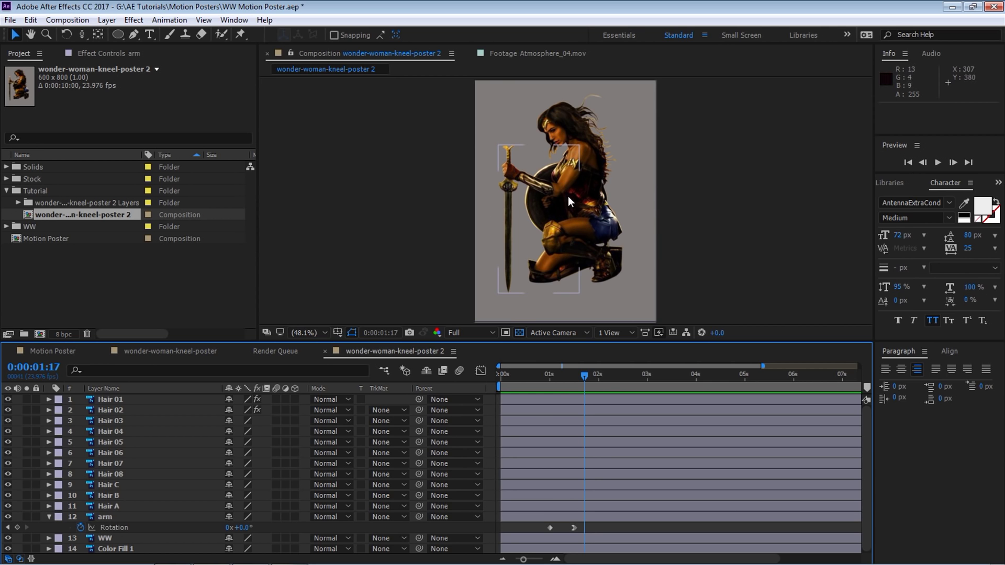
Create a null object and rename it Breathe
click(108, 20)
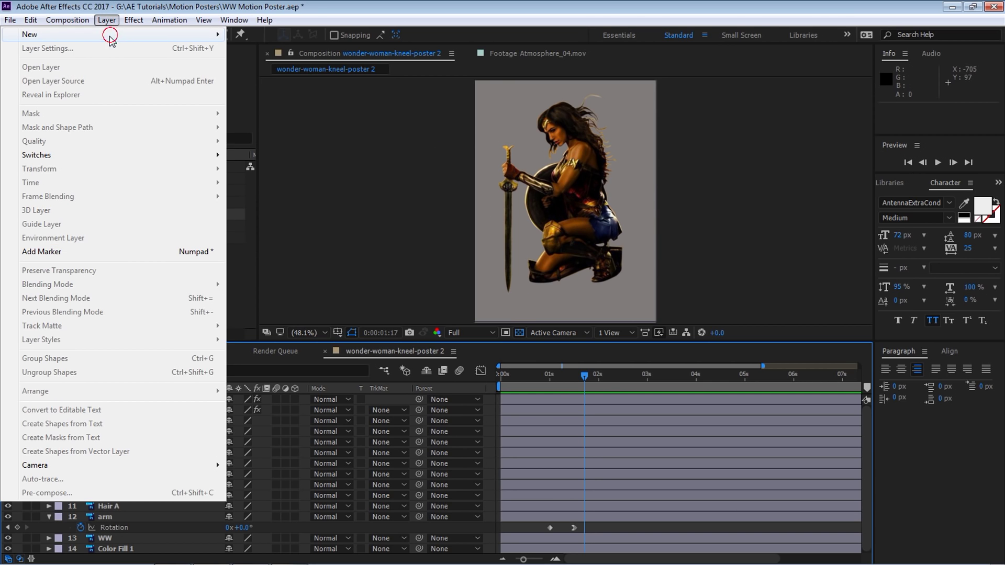
mouse_move(42, 34)
click(265, 87)
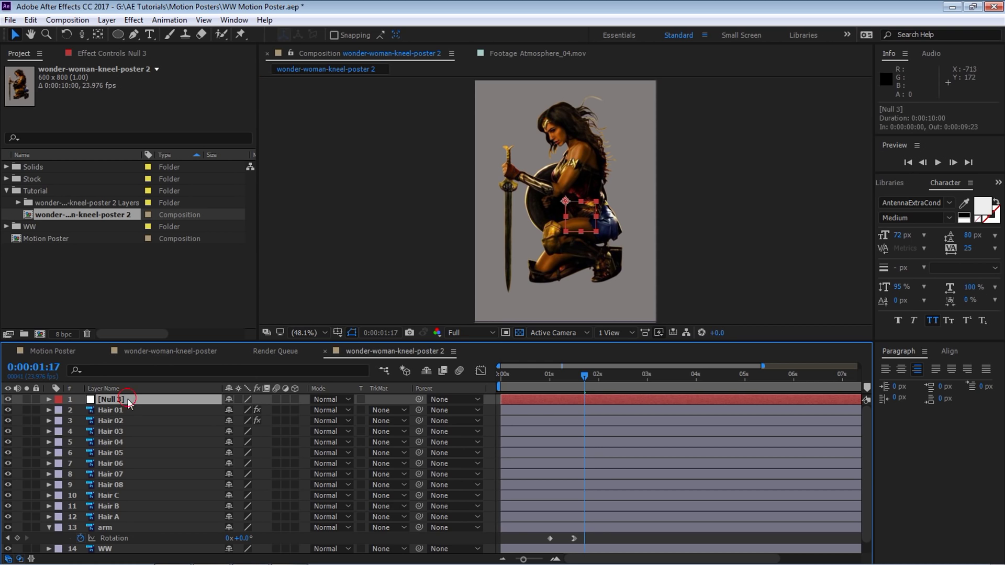
key(Return)
key(BackSpace)
text(Breathe)
key(Return)
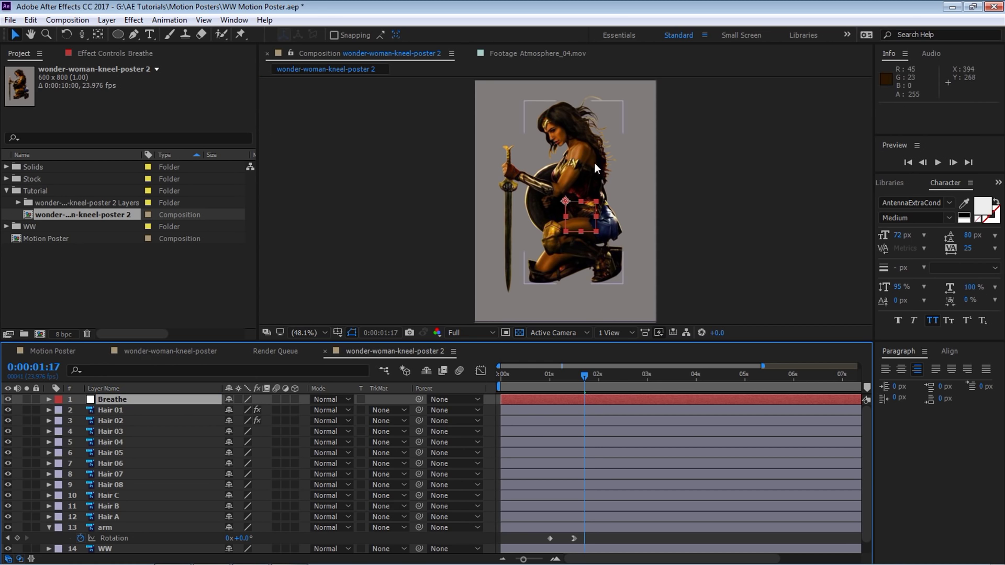
Move the Breathe null straight down so its anchor sits level with the bottom of the character's feet
key(grave)
scroll(608, 172, up, 1)
drag(552, 280, 537, 185)
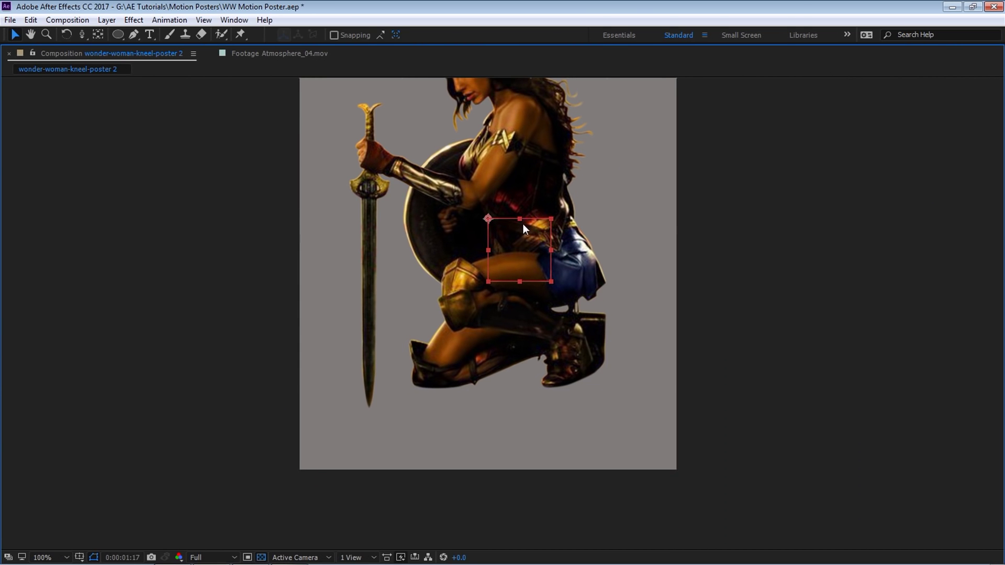
drag(490, 220, 489, 388)
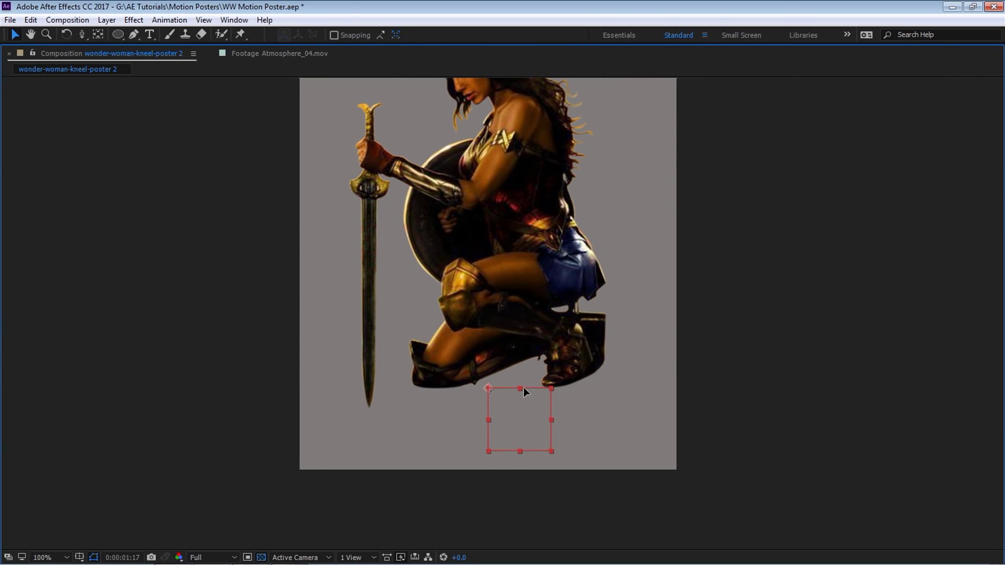
Hide the Color Fill 1 layer and parent all layers from Hair 01 through WW to the Breathe null
key(grave)
click(111, 411)
key(grave)
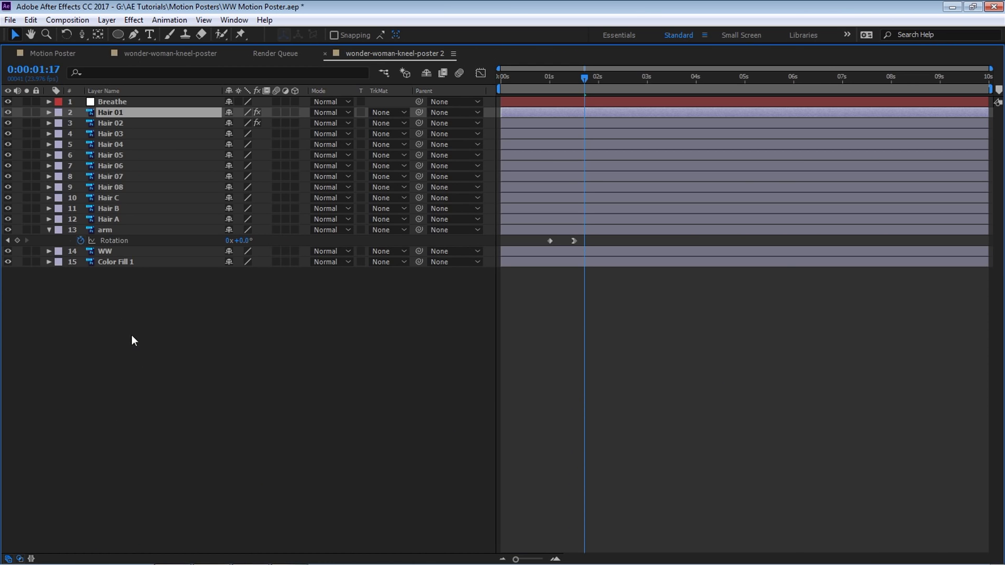
shift+click(114, 252)
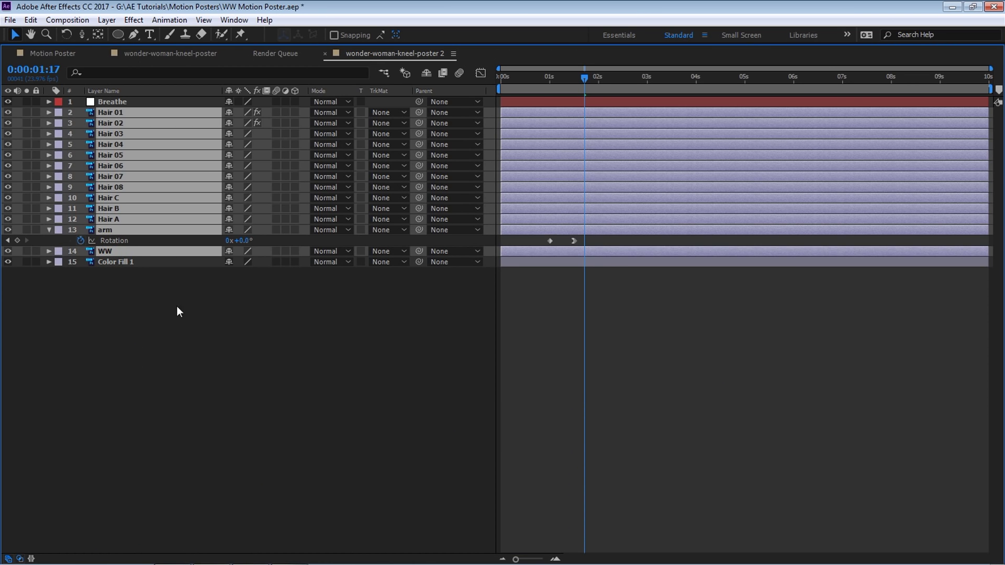
key(grave)
key(grave)
key(grave)
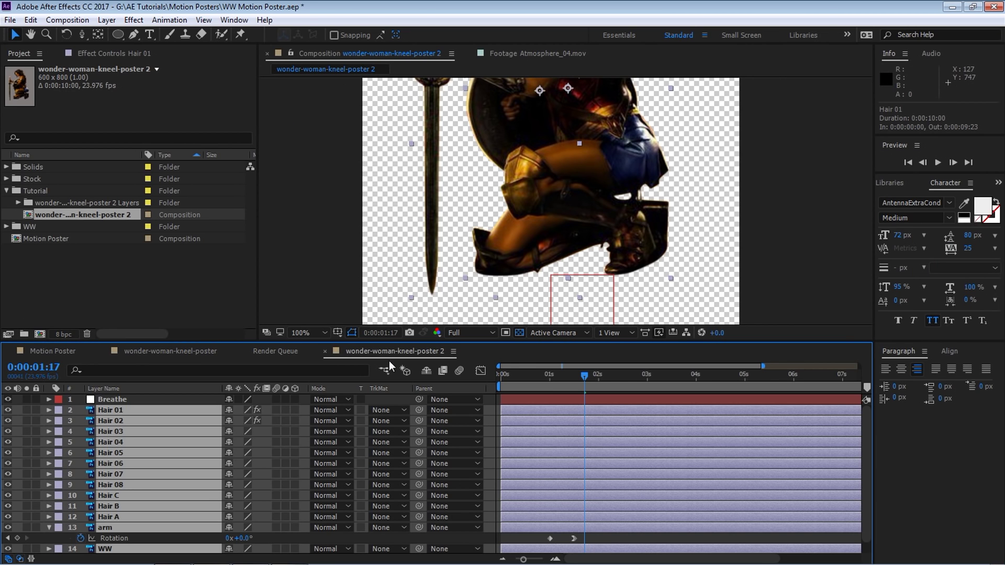
click(49, 527)
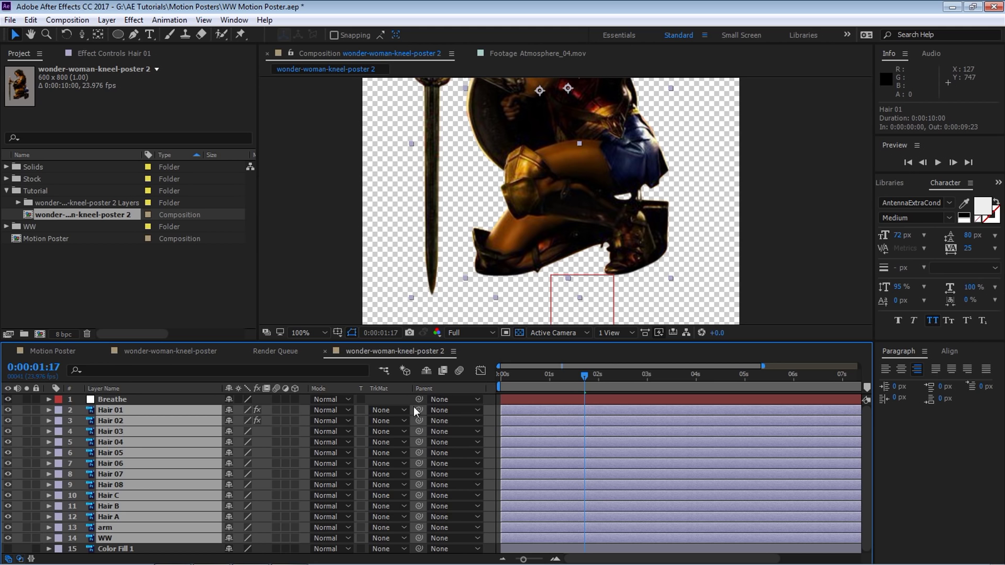
drag(419, 409, 114, 399)
Reveal the Breathe null's Scale, unlink its proportions, and add a Scale keyframe at 0:00:00:00
click(115, 399)
drag(578, 375, 501, 377)
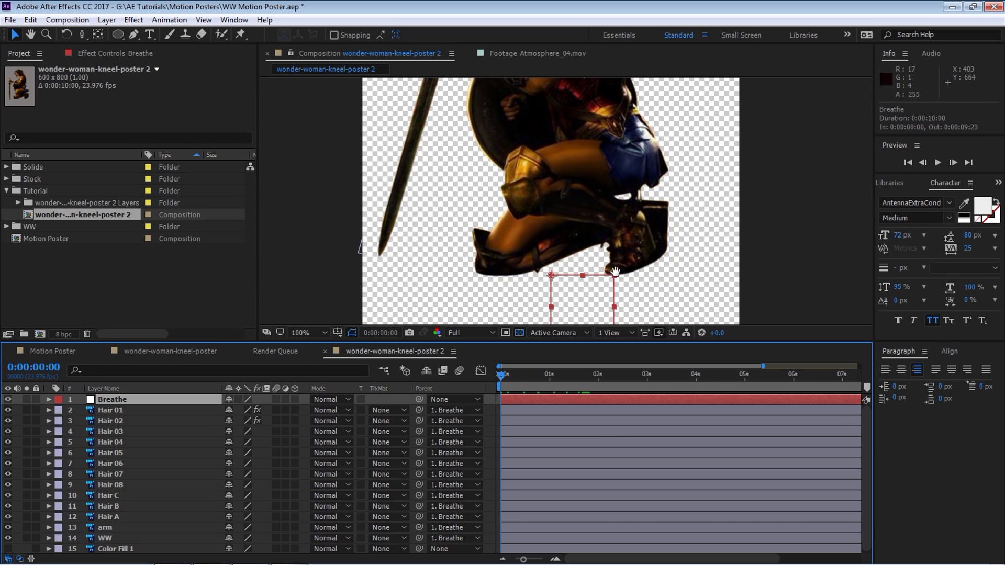
drag(615, 272, 617, 304)
key(grave)
key(grave)
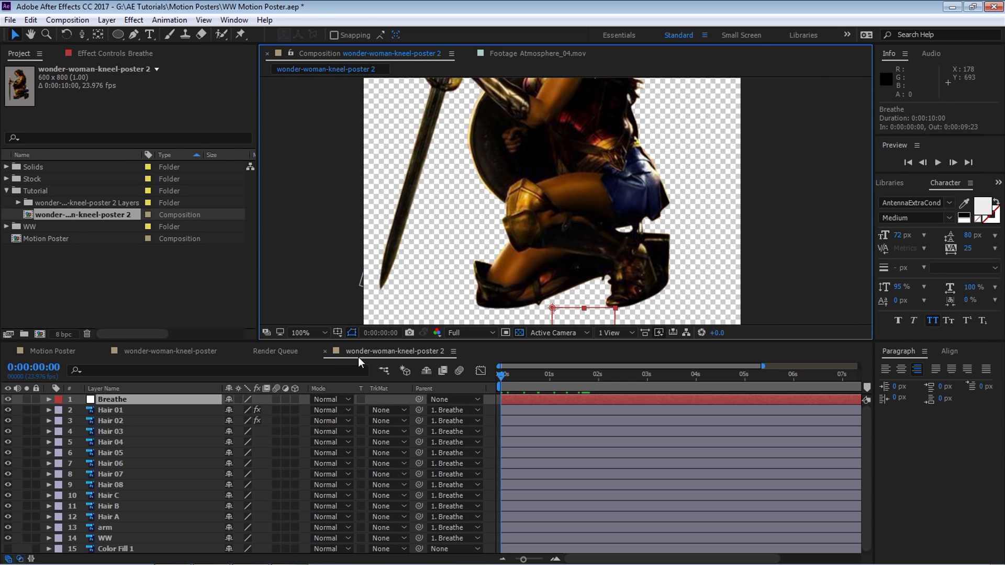
key(s)
drag(448, 340, 368, 404)
click(228, 444)
click(80, 443)
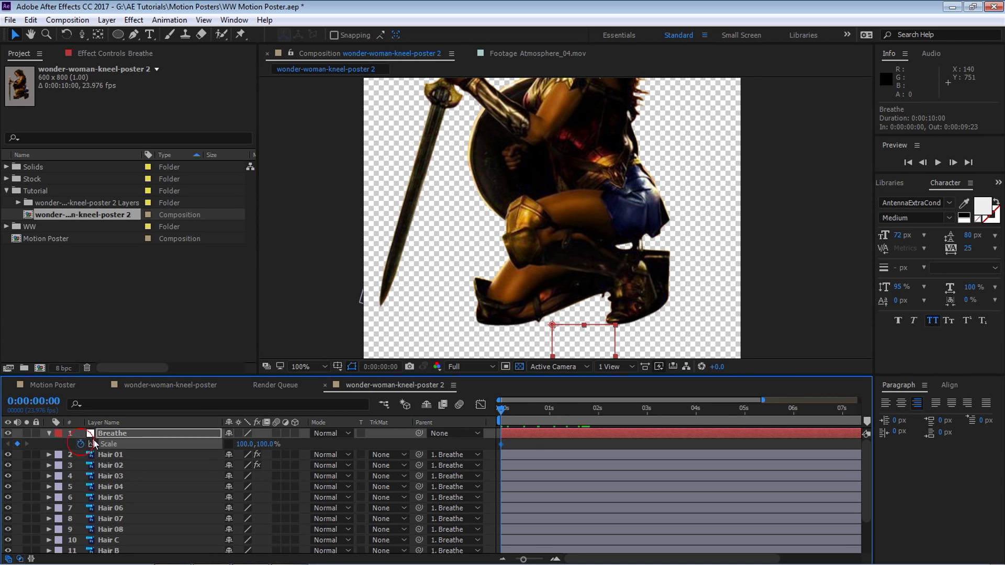
Set the Breathe null's vertical scale to 102% at 0:00:01:12 and back to 100% at 0:00:03:00
drag(502, 407, 574, 413)
click(268, 444)
text(102)
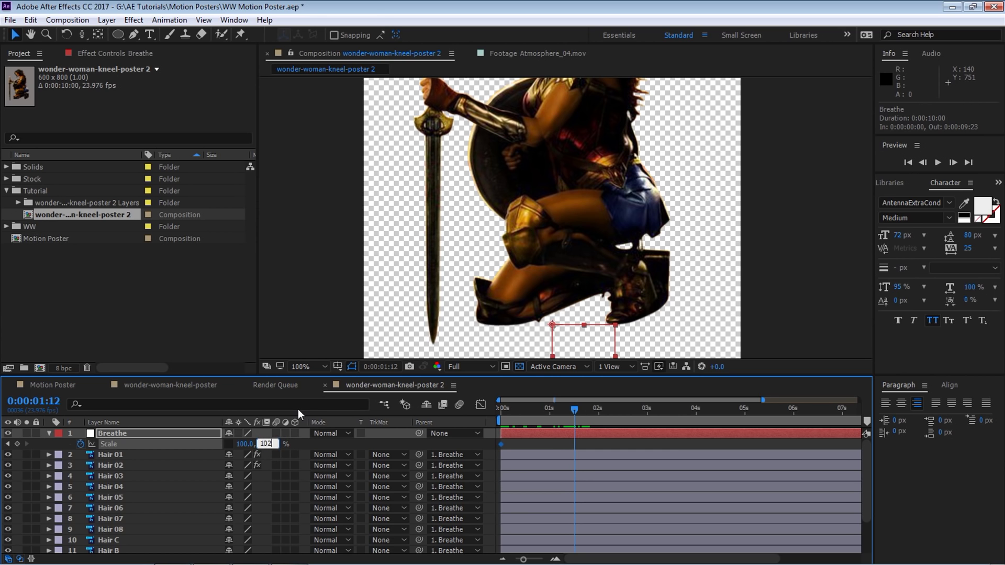
key(Return)
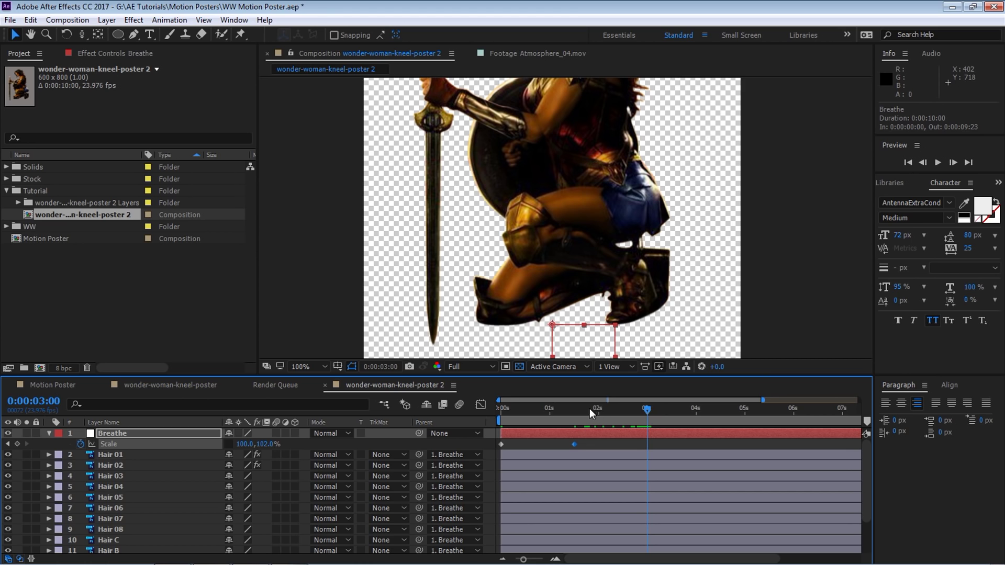
click(265, 444)
text(100)
key(Return)
Apply Easy Ease to all three Scale keyframes of the Breathe null
drag(674, 441, 432, 460)
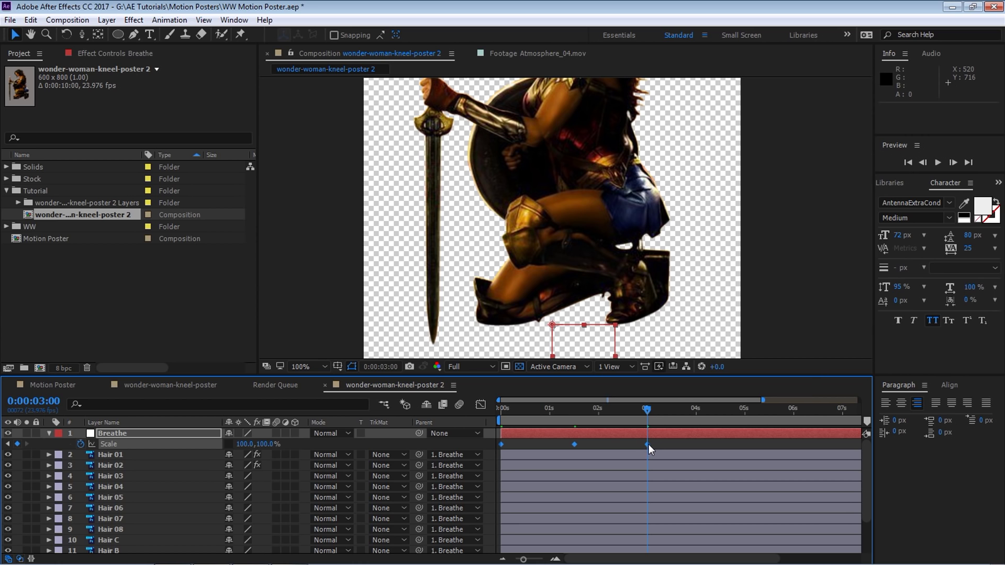
right_click(648, 444)
right_click(648, 443)
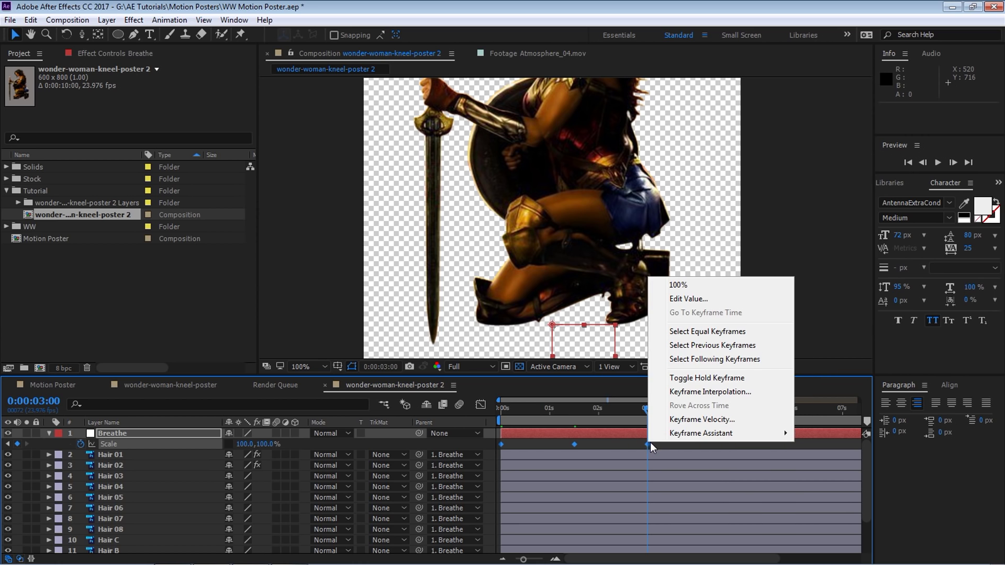
mouse_move(664, 432)
click(516, 462)
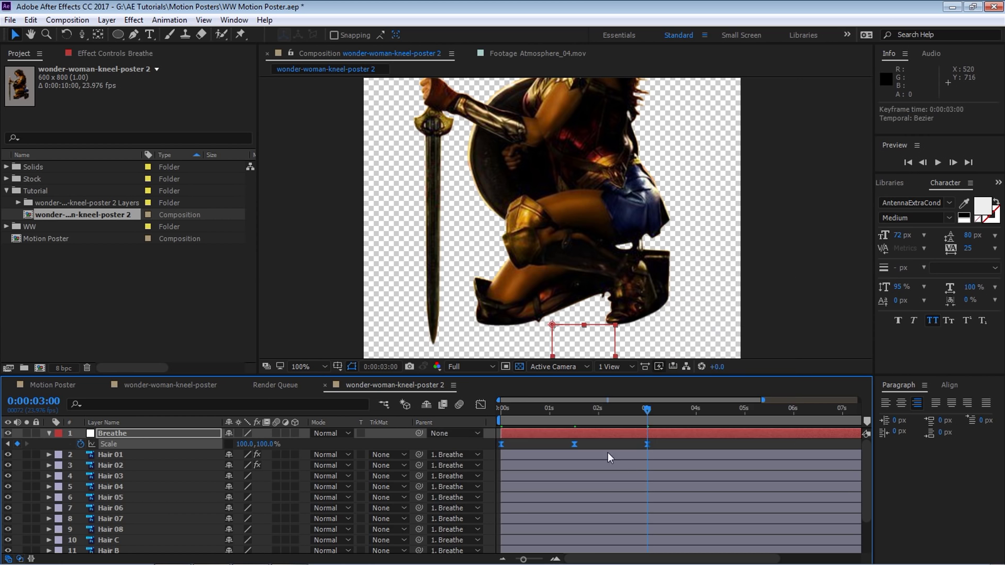
Preview the breathing motion from the start in the enlarged composition view
key(Home)
key(grave)
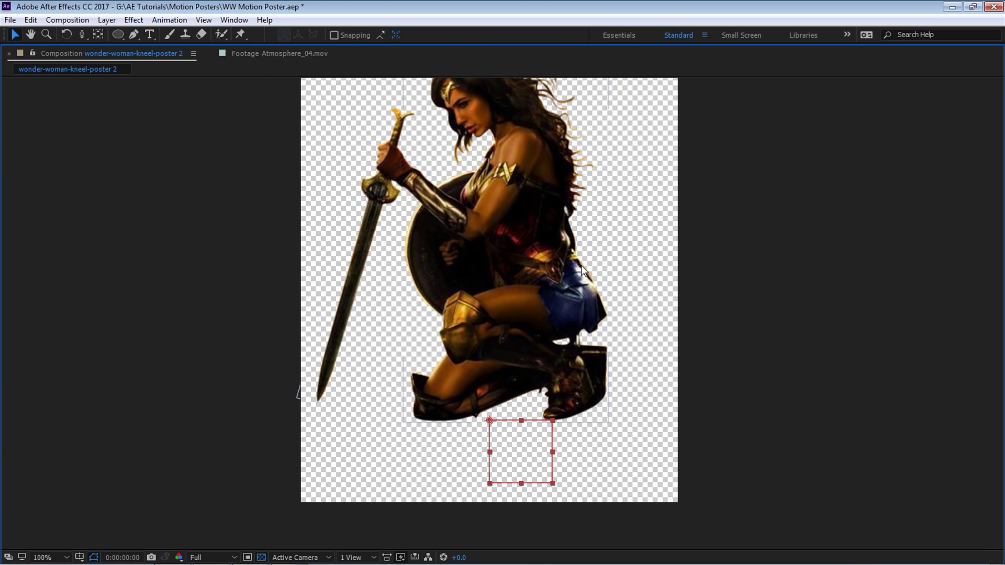
key(space)
drag(573, 312, 578, 348)
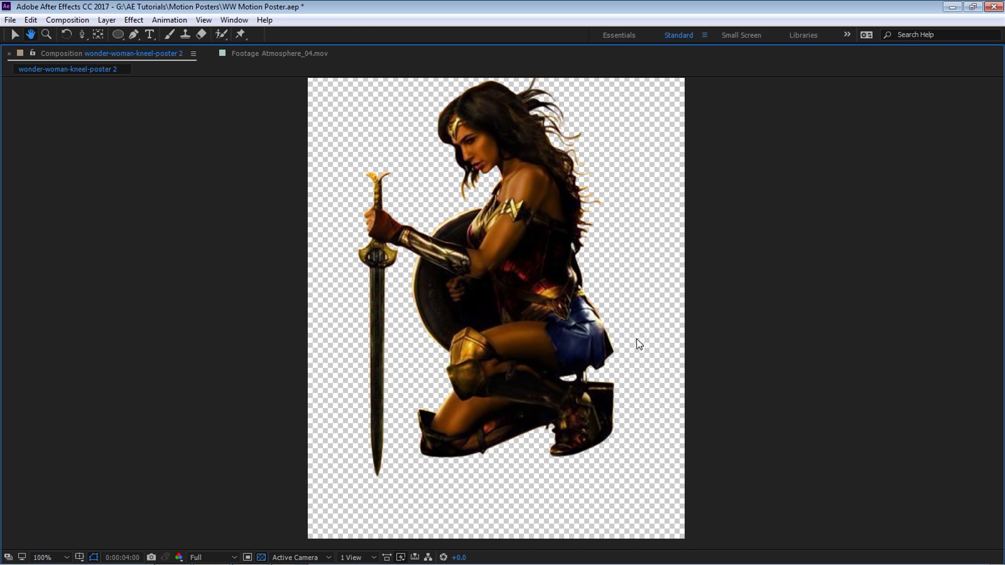
Show the full 10-second timeline and inspect the animation beyond the last Scale keyframe
key(grave)
drag(652, 413, 679, 408)
drag(762, 400, 858, 399)
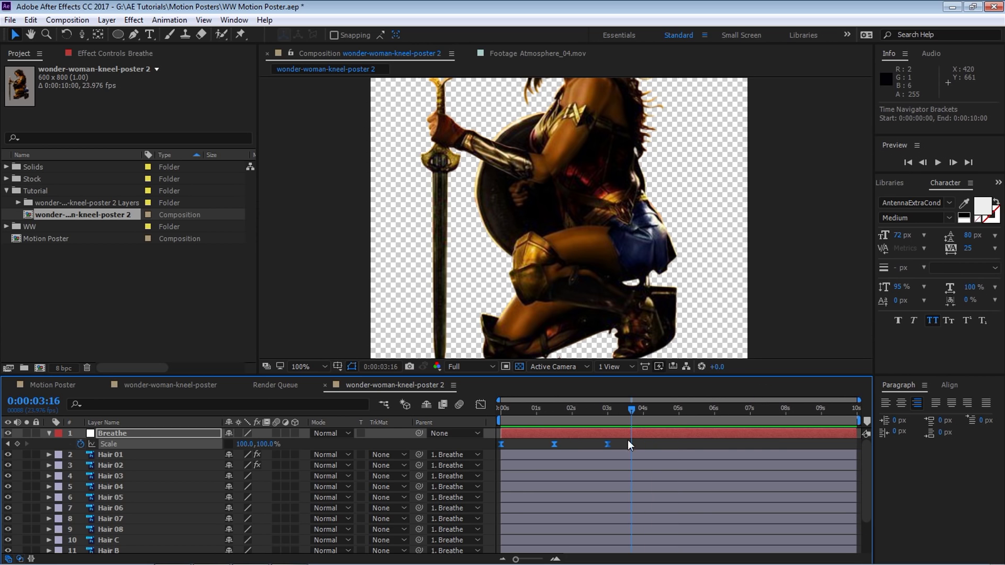
drag(637, 410, 647, 399)
key(space)
drag(577, 260, 578, 282)
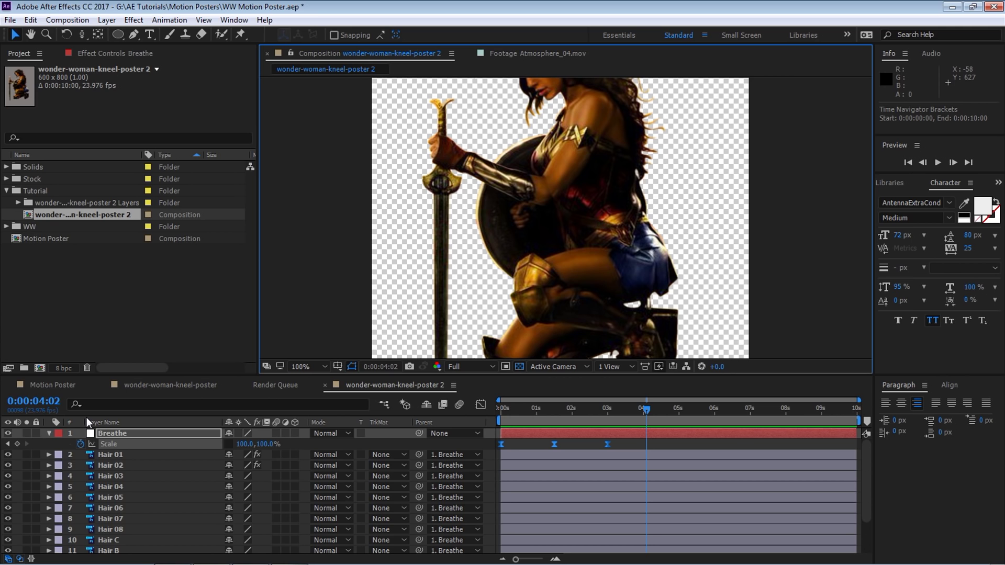
Add the expression loopOut("cycle") to the Breathe null's Scale property
alt+click(81, 444)
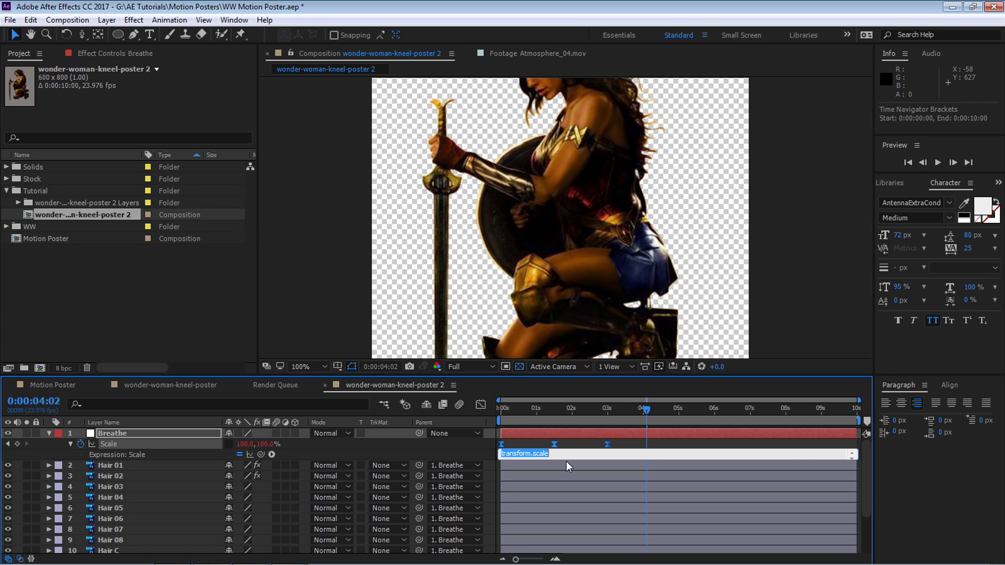
drag(566, 460, 566, 474)
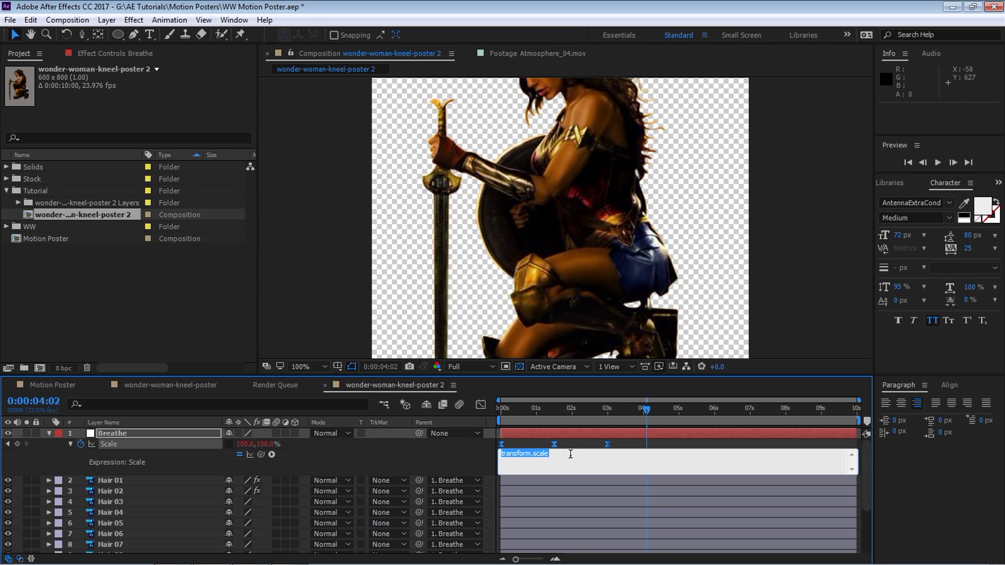
text(loopOut("cycle)
Preview the looping breathing motion from the start of the composition
drag(518, 408, 497, 408)
key(grave)
key(space)
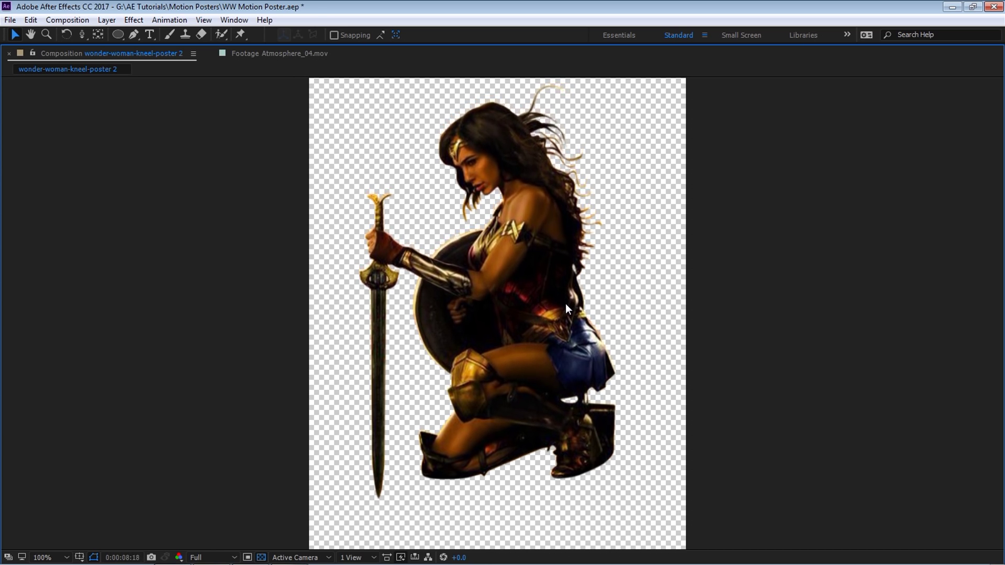
key(grave)
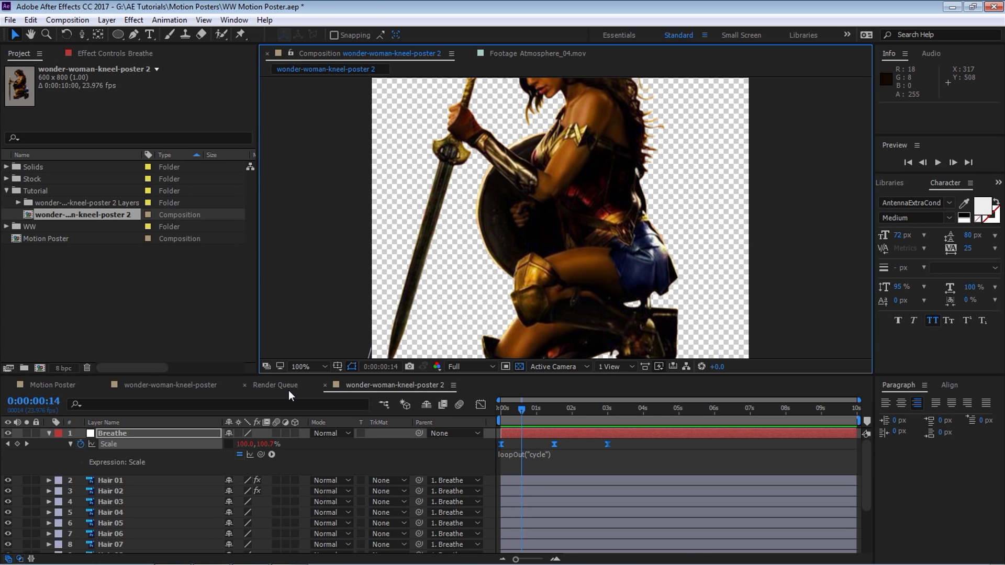
key(grave)
key(grave)
Open the wonder-woman-kneel-poster composition and preview its animated hair, sword arm and breathing
click(176, 385)
key(grave)
key(grave)
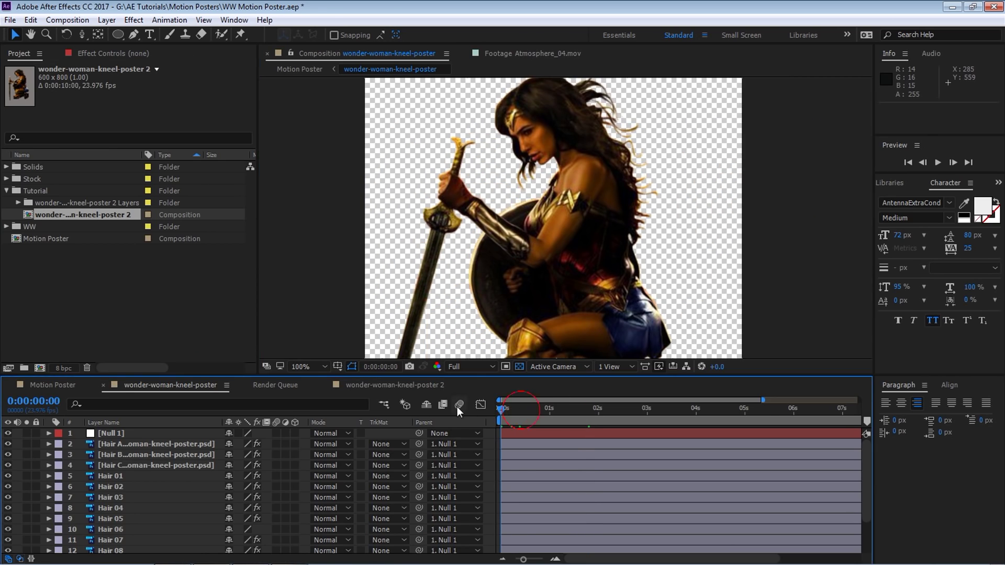
key(grave)
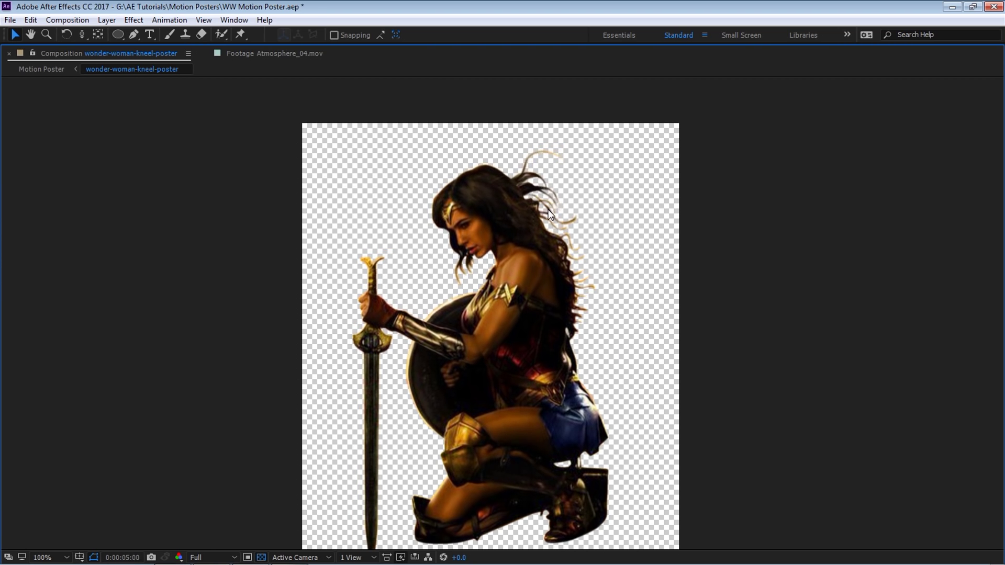
key(space)
key(grave)
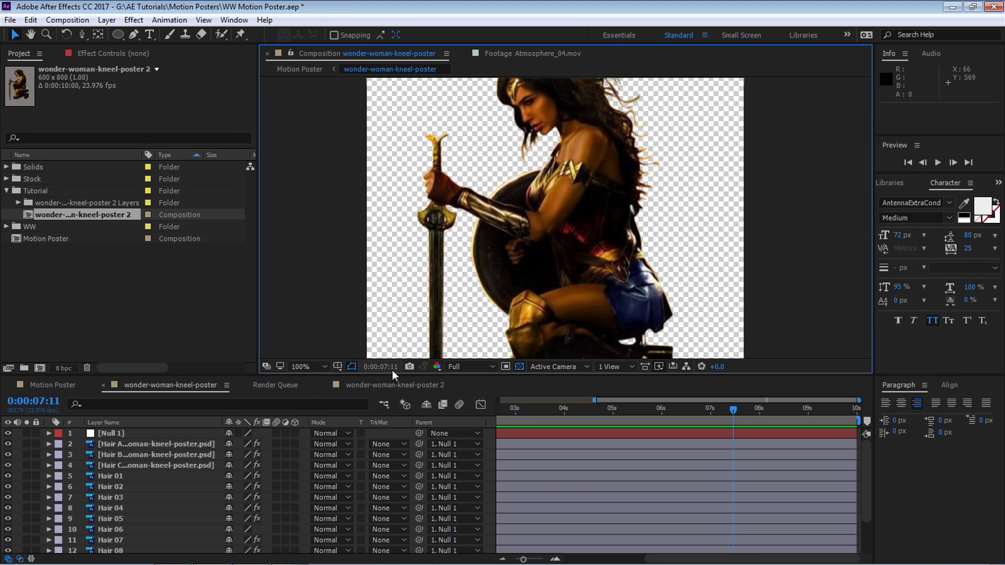
Close the wonder-woman-kneel-poster 2 timeline and create a 10-second composition from the HDTV 1080 29.97 preset, with the frame rate changed to 23.976
click(372, 386)
click(325, 387)
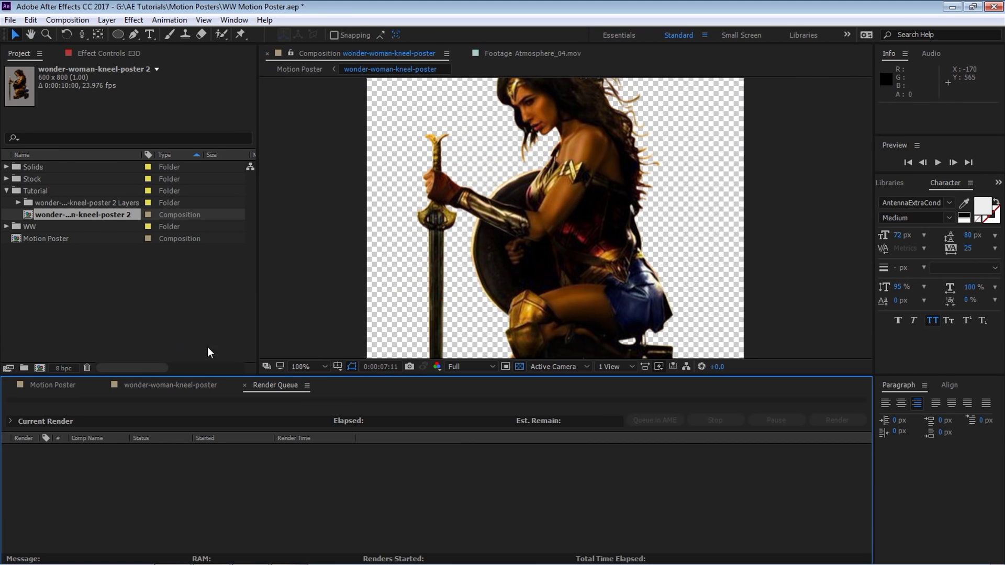
click(40, 367)
click(425, 212)
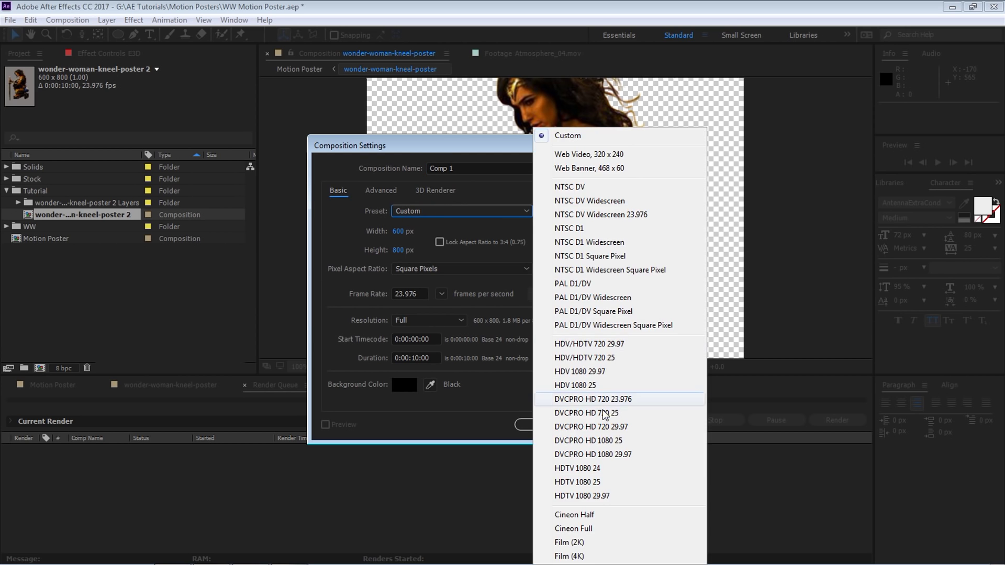
click(582, 495)
click(441, 294)
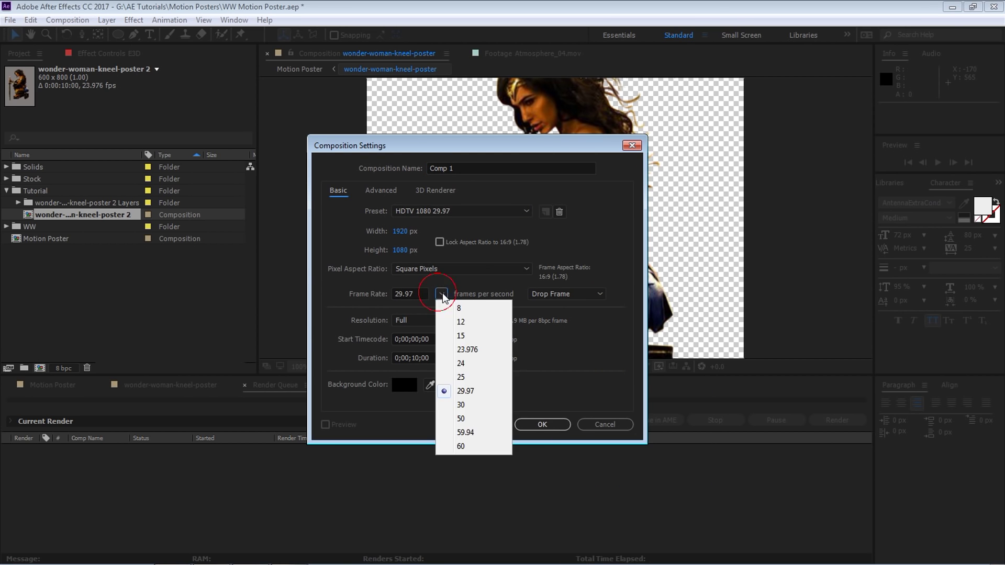
click(467, 349)
click(404, 232)
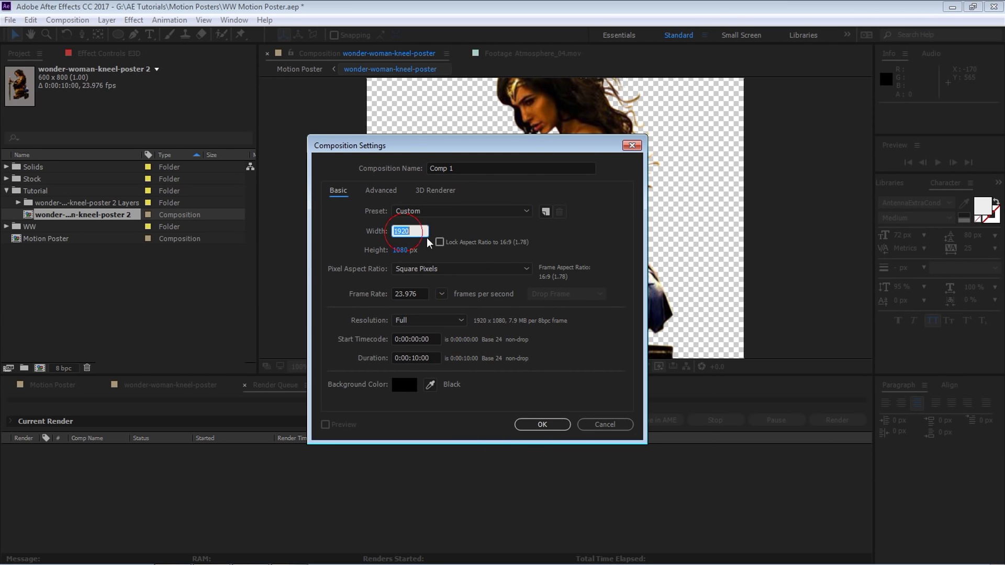
click(401, 251)
click(432, 357)
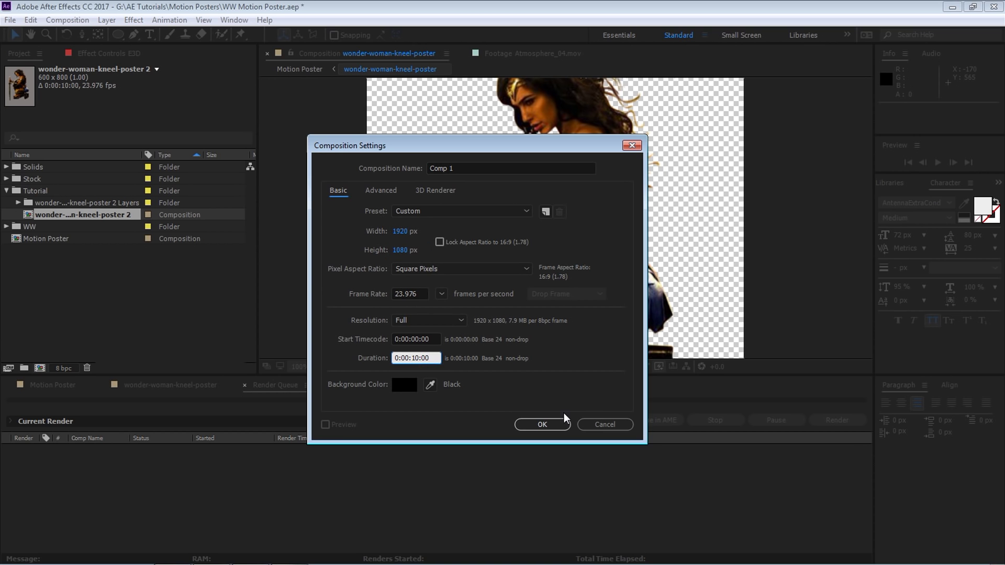
click(543, 424)
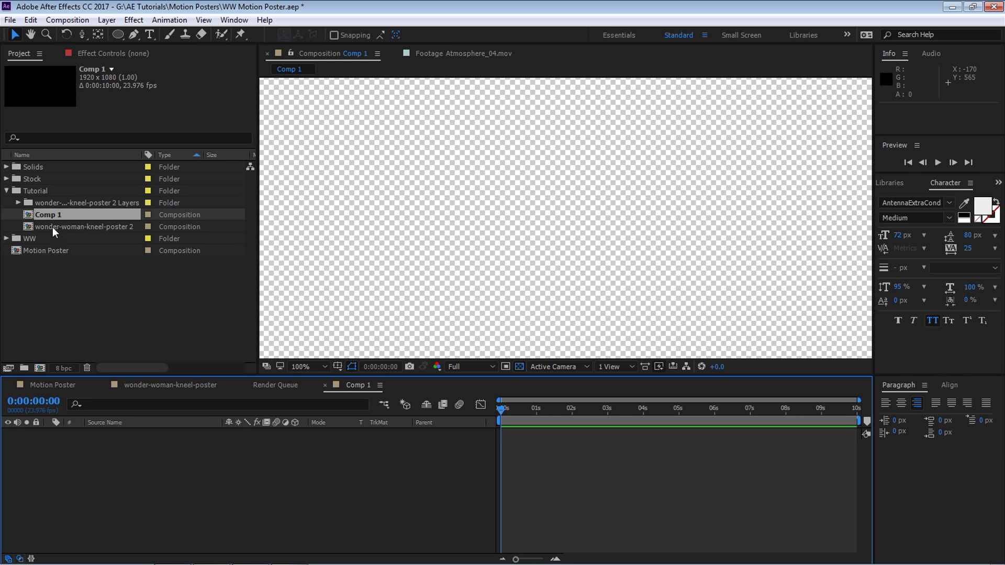
Add the wonder-woman-kneel-poster composition from the WW folder to the Comp 1 timeline and view it at 50%
click(7, 238)
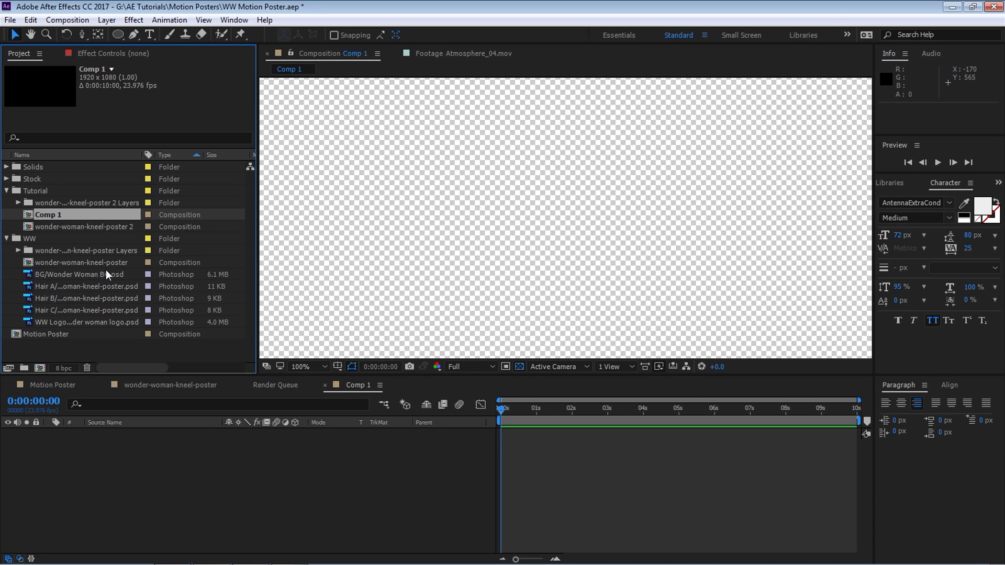
click(46, 277)
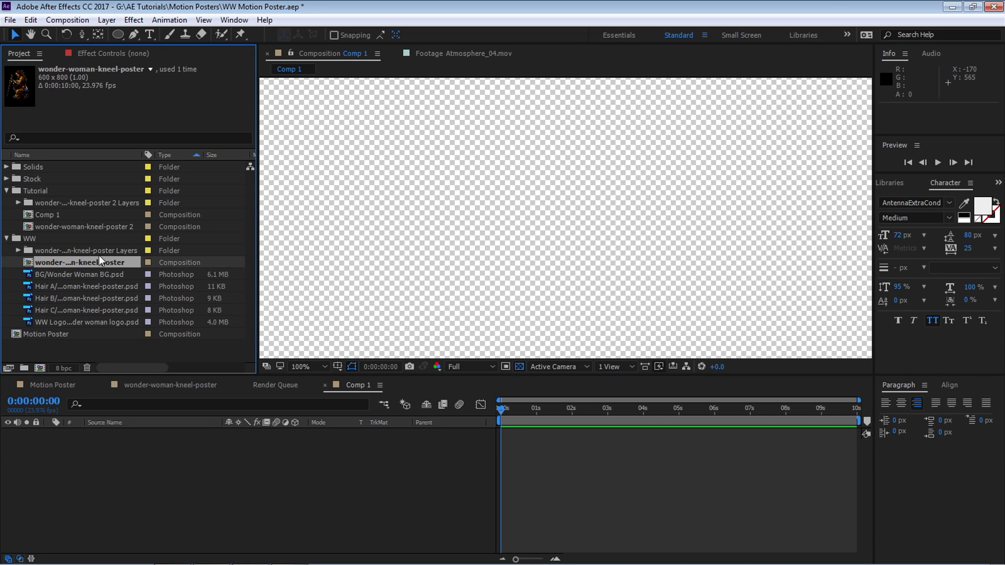
drag(91, 262, 219, 463)
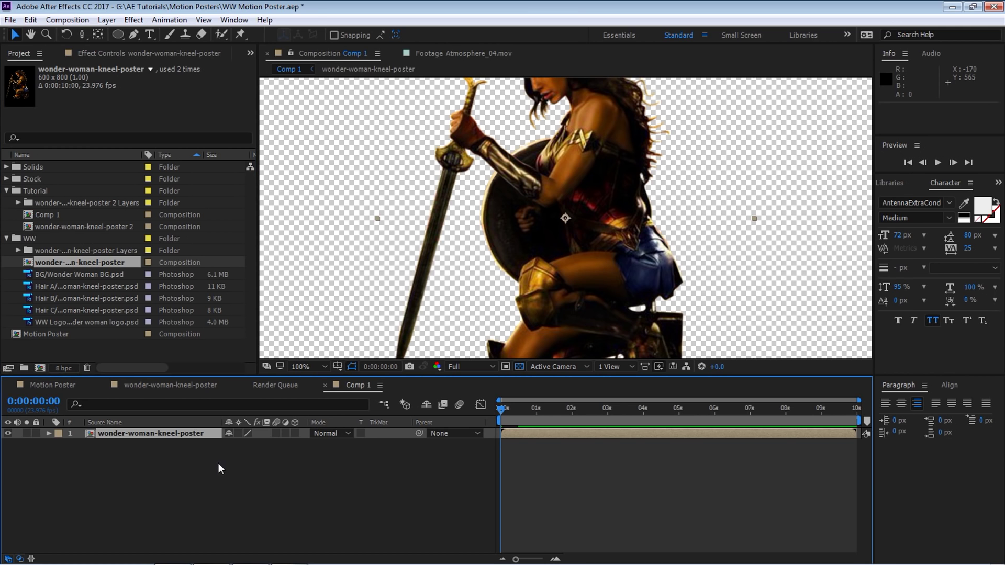
key(comma)
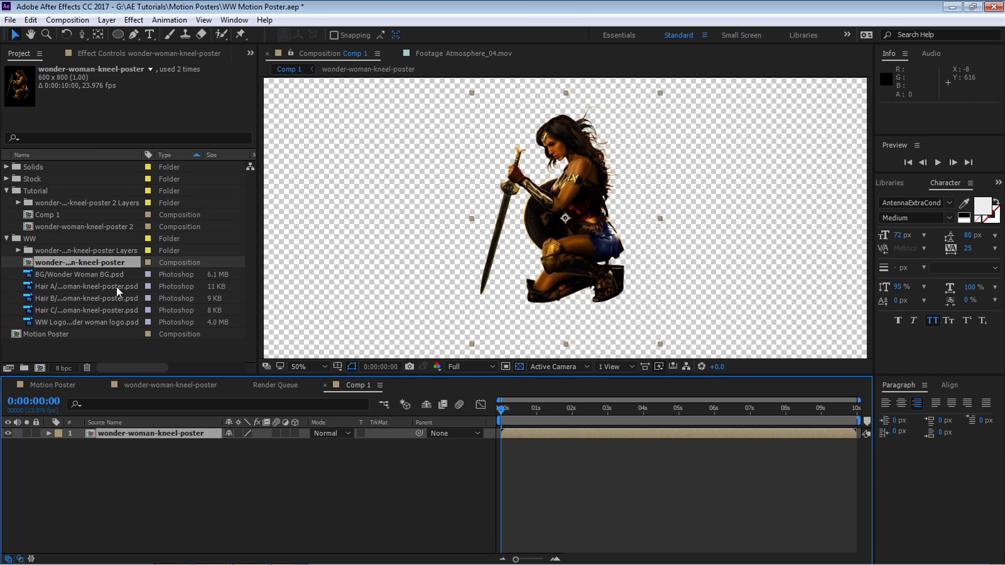
Add BG/Wonder Woman BG.psd from the WW folder to Comp 1 beneath the wonder-woman-kneel-poster layer
click(93, 276)
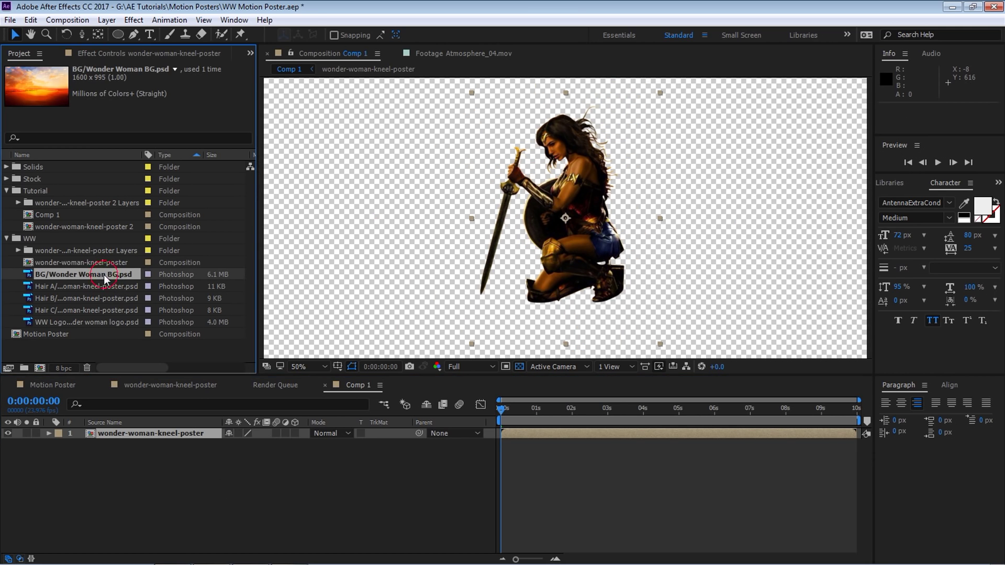
double_click(103, 275)
drag(40, 274, 146, 469)
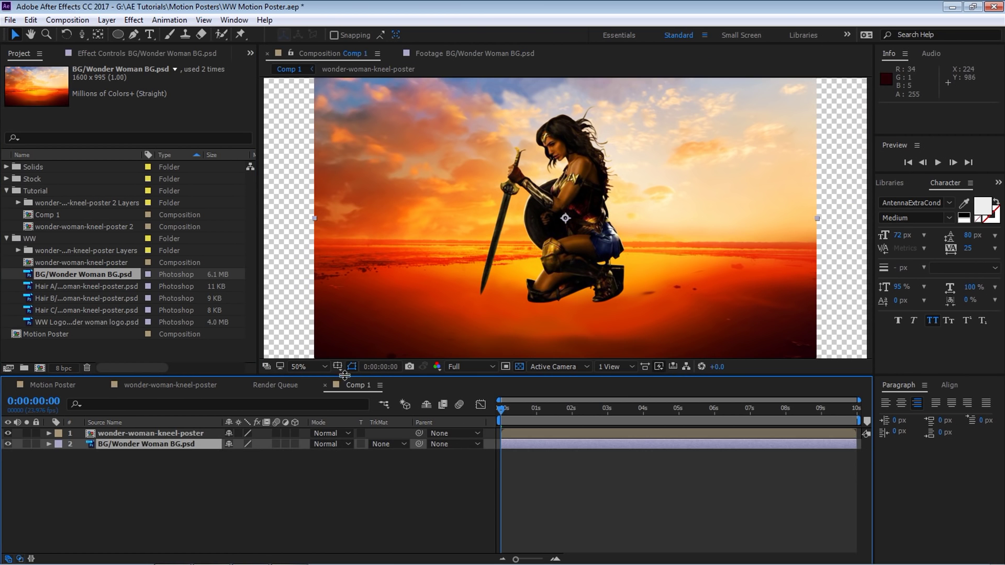
Scale the BG/Wonder Woman BG.psd layer to 122% so it fills the frame, and review the enlarged composition
key(comma)
key(comma)
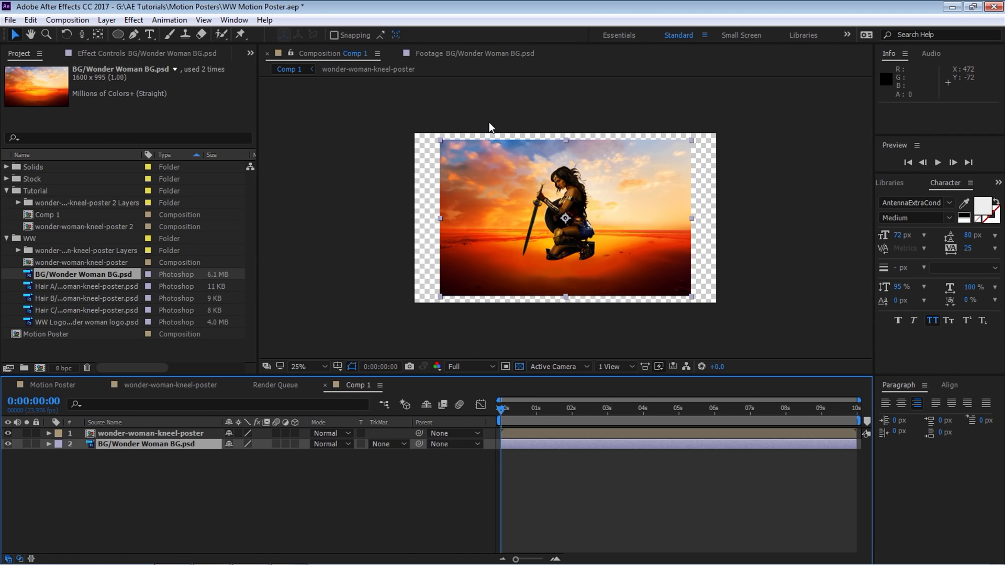
key(s)
drag(242, 456, 258, 456)
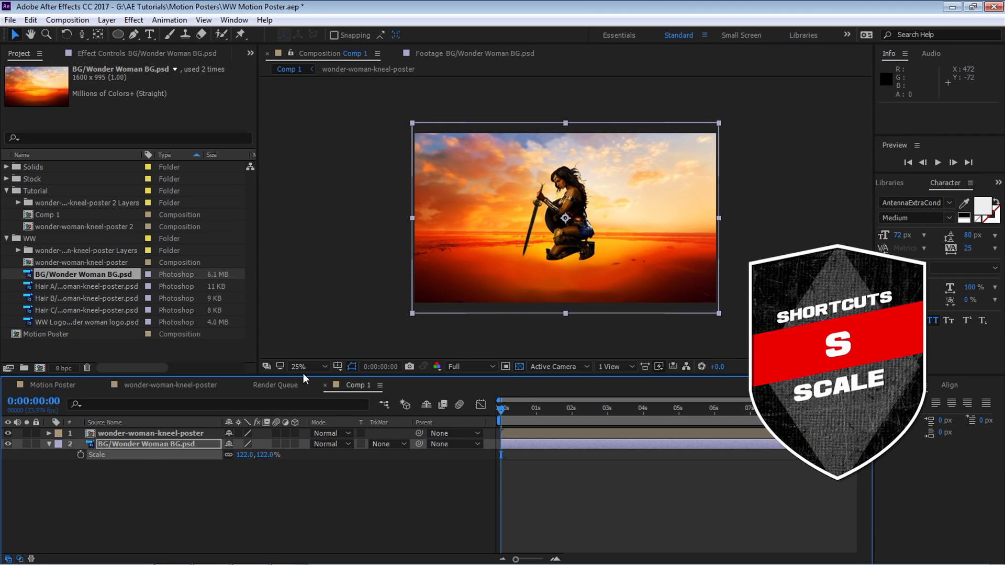
key(period)
key(period)
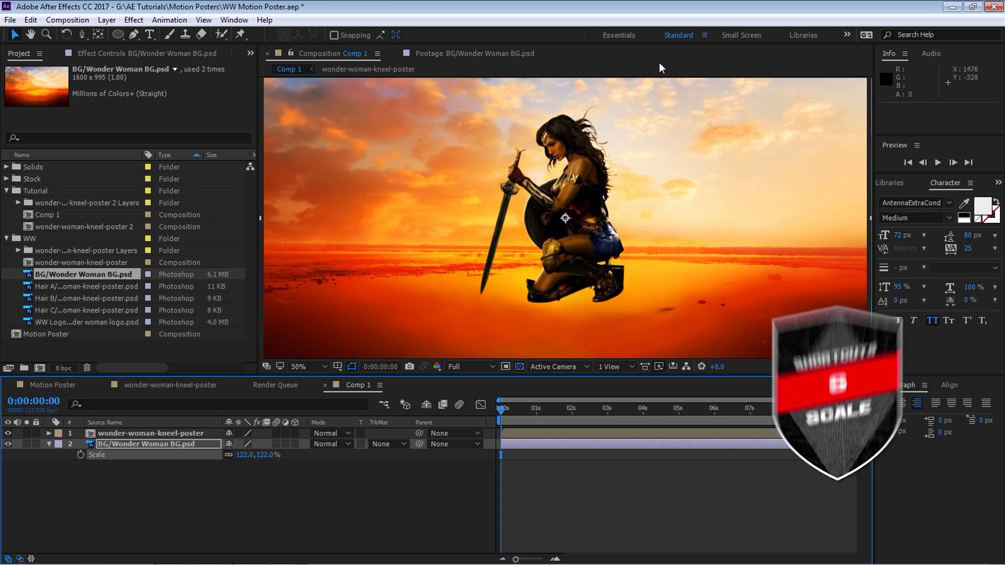
key(grave)
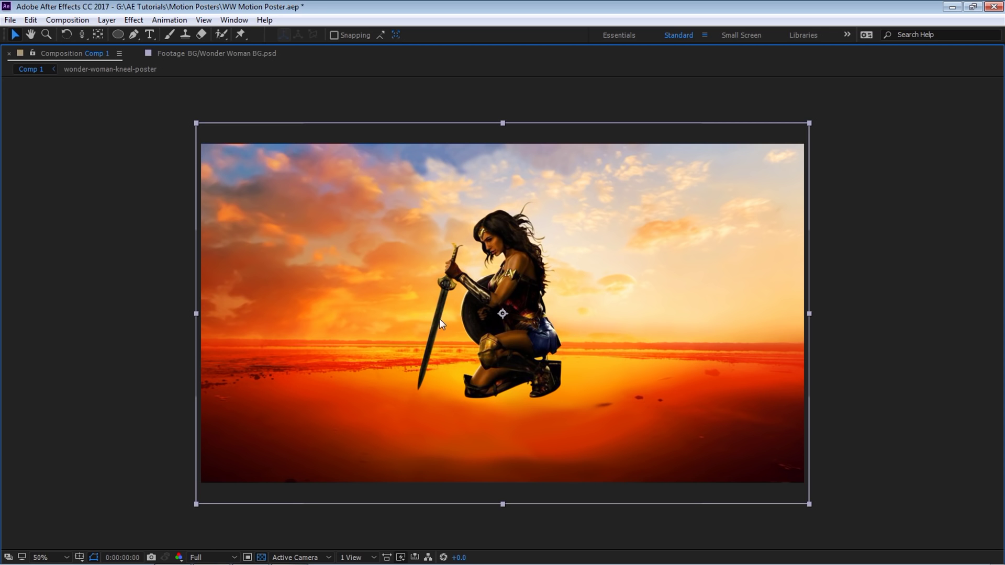
key(grave)
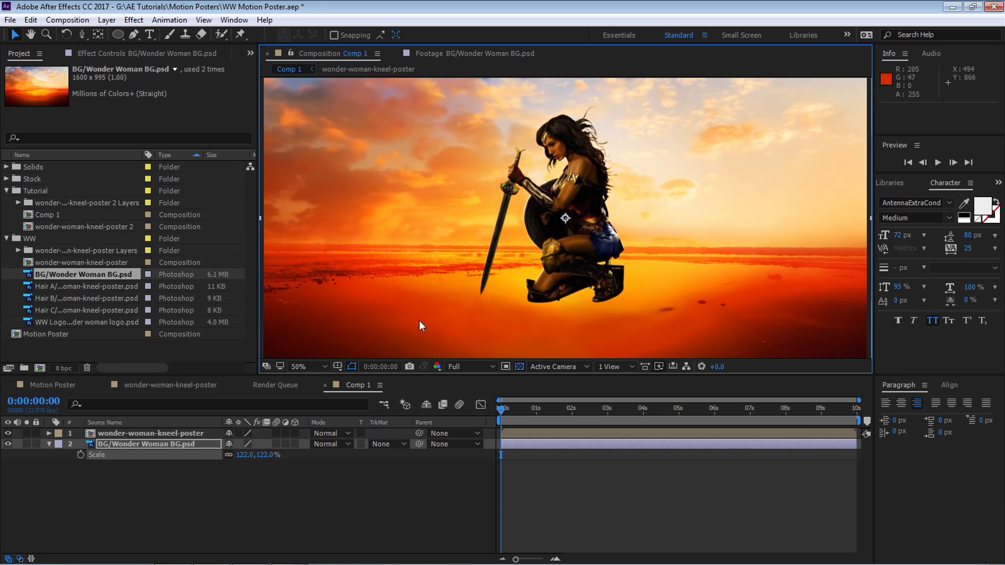
Apply the Linear Wipe effect to the BG/Wonder Woman BG.psd layer with a Wipe Angle of 180°
click(155, 442)
click(134, 20)
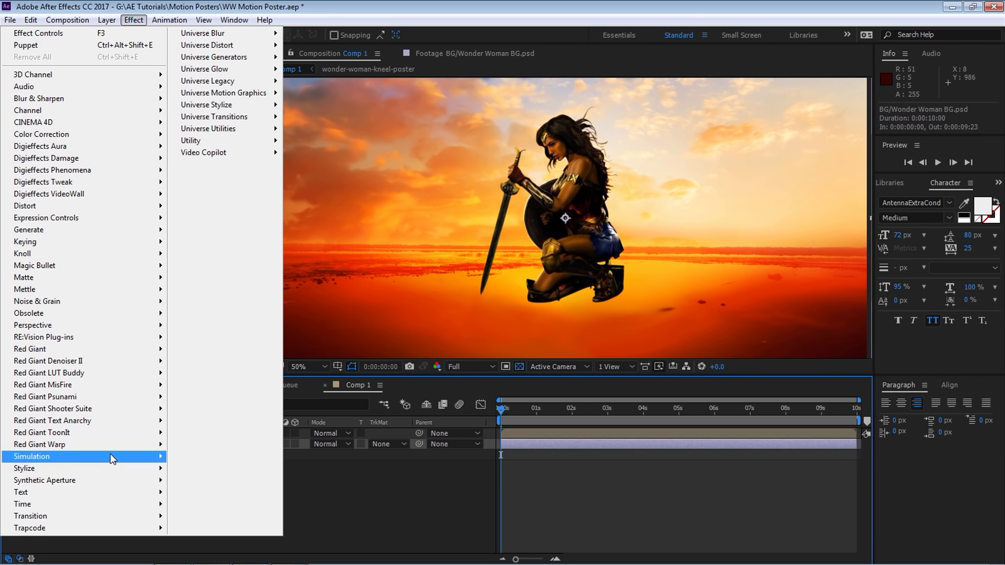
mouse_move(105, 516)
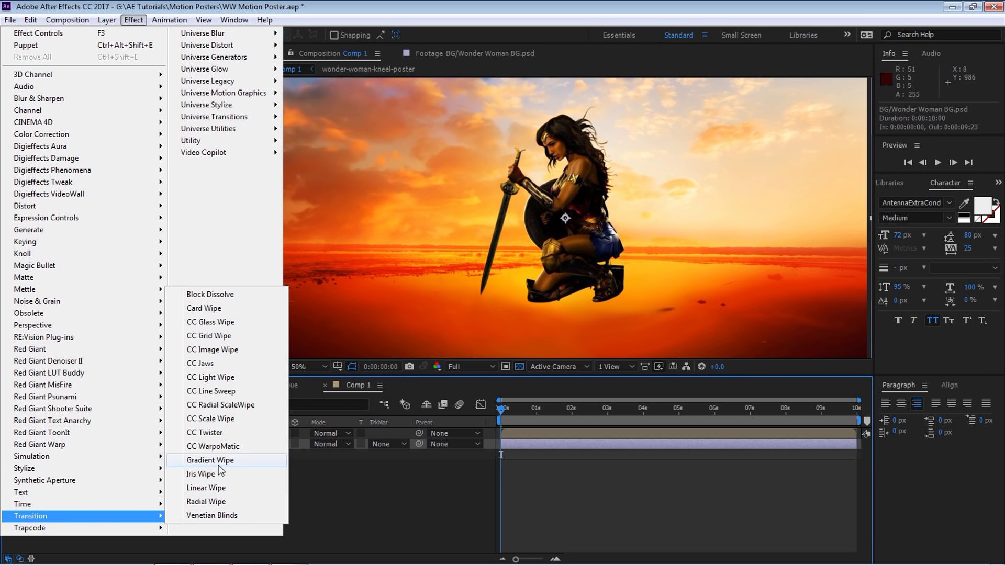
click(221, 489)
click(166, 100)
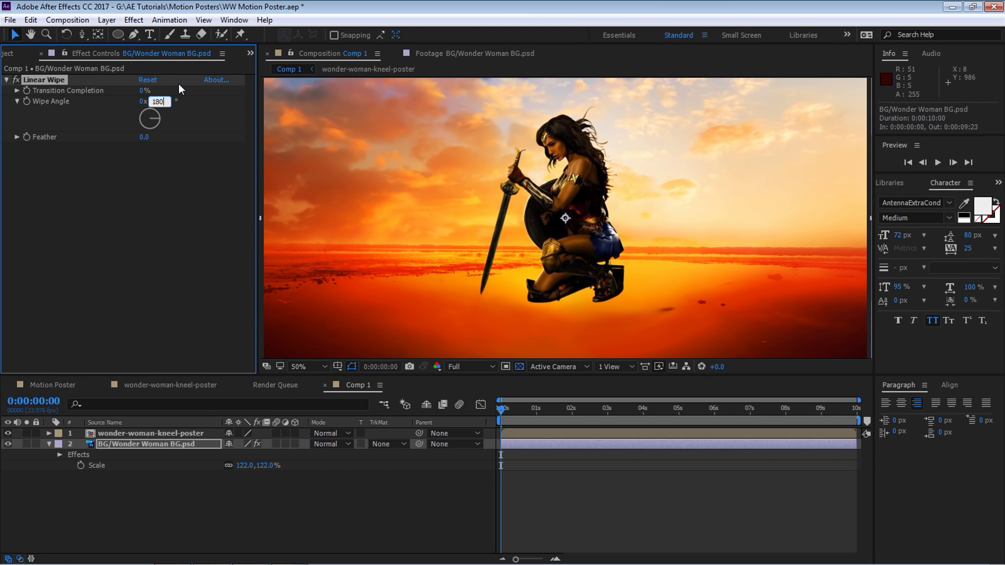
key(Return)
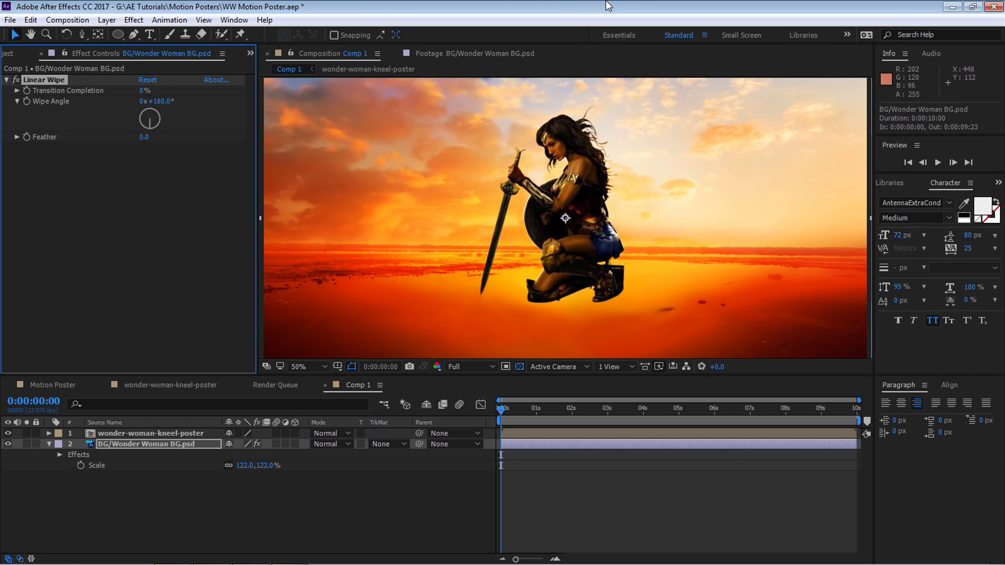
Wipe away the background's sky by setting the Linear Wipe's Transition Completion to 58% and Feather to 15
key(comma)
click(309, 366)
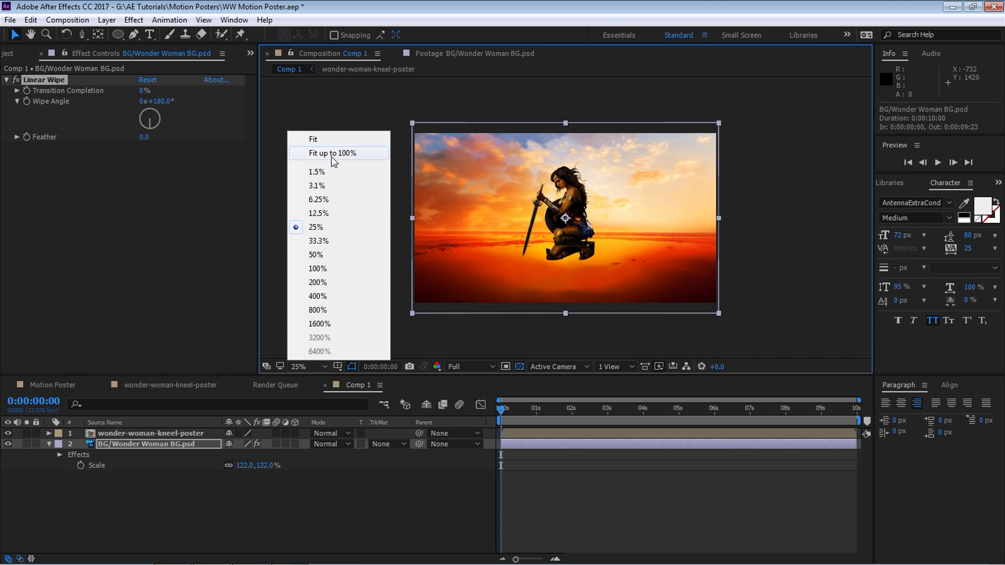
click(337, 146)
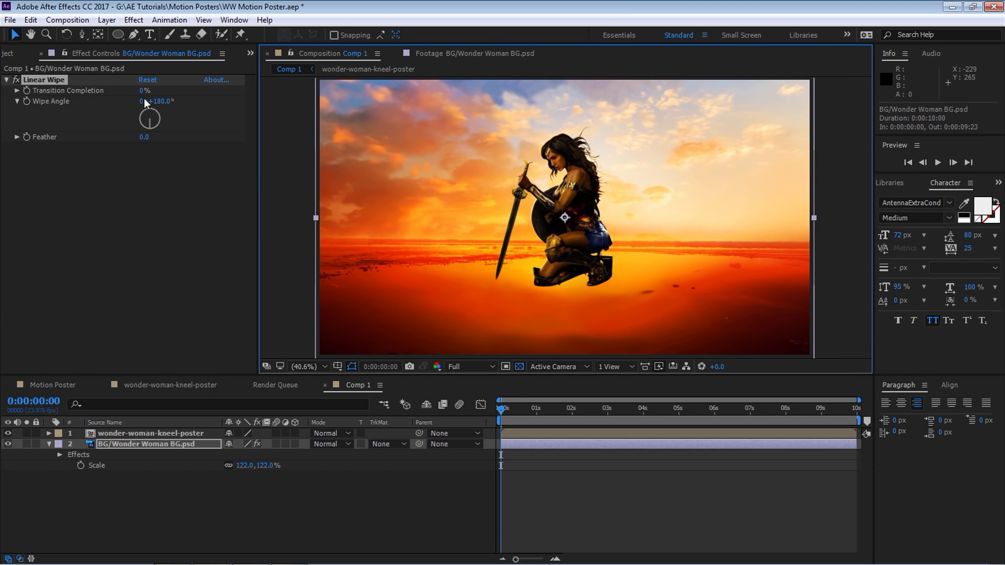
drag(142, 92, 162, 95)
click(146, 138)
key(Return)
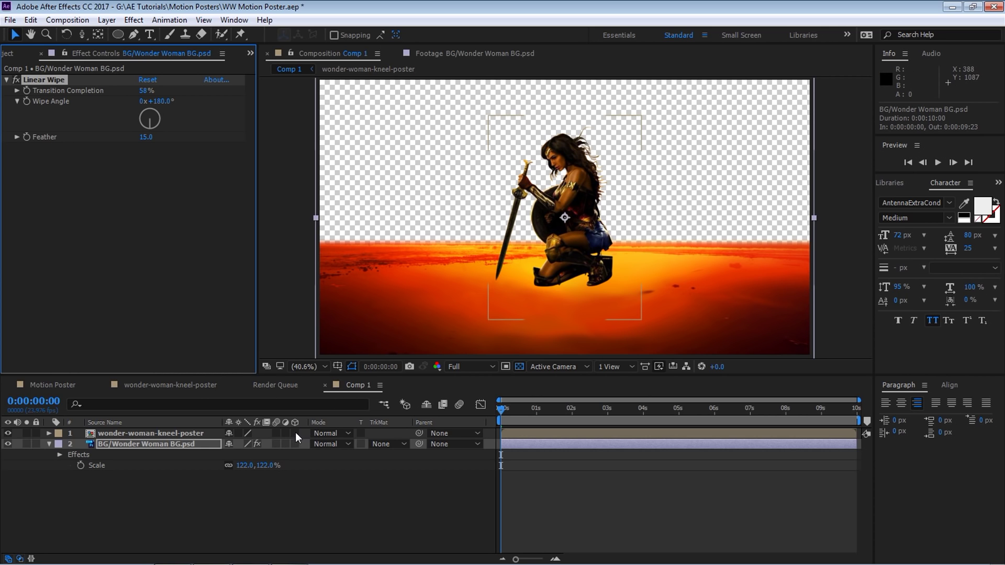
Make both layers 3D, and show the composition from the Top view with the transparency grid off
drag(295, 432, 295, 444)
click(555, 366)
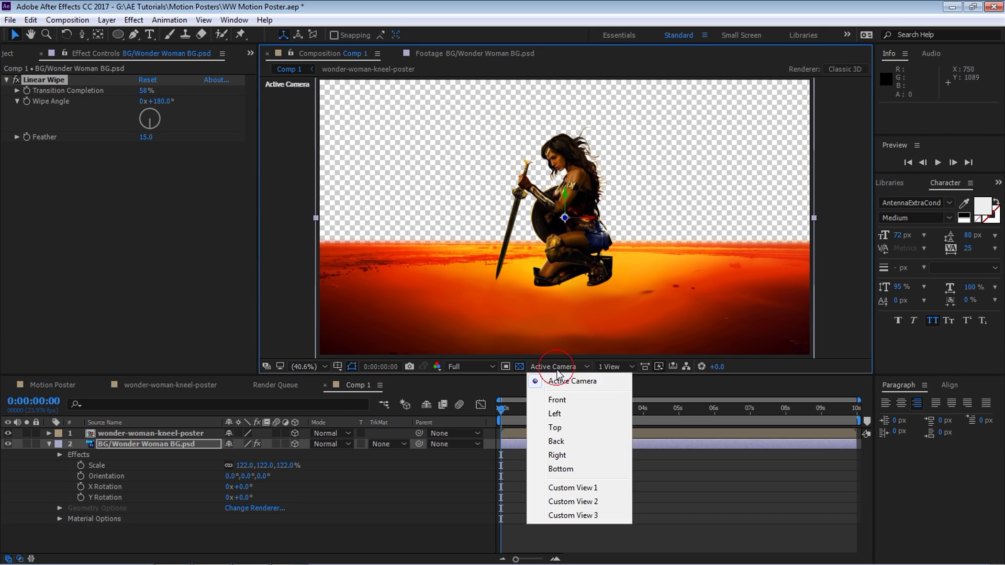
click(555, 427)
click(518, 367)
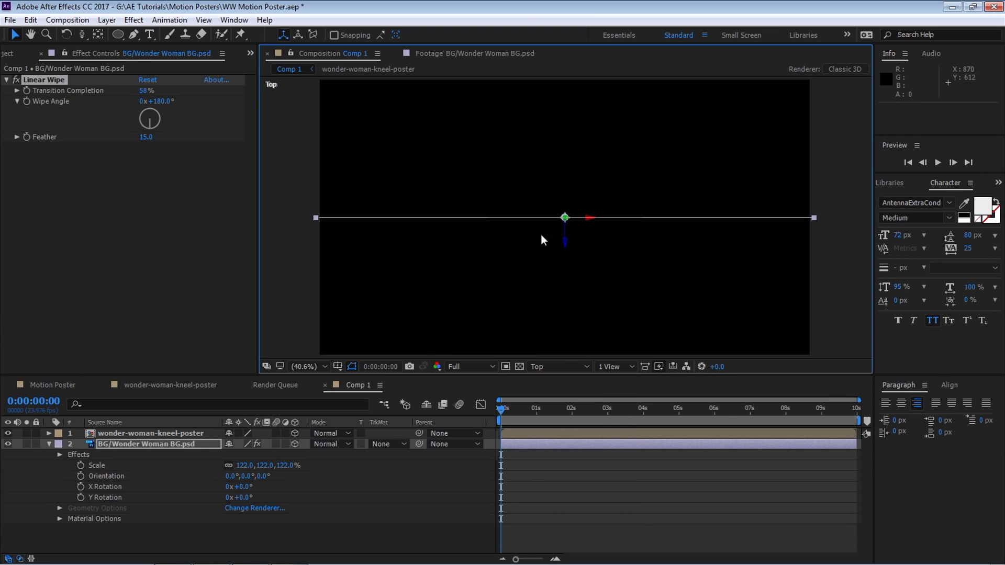
Change the wonder-woman-kneel-poster layer's label colour to Fuchsia and compare both layers' outlines in the Top view
click(179, 435)
click(58, 434)
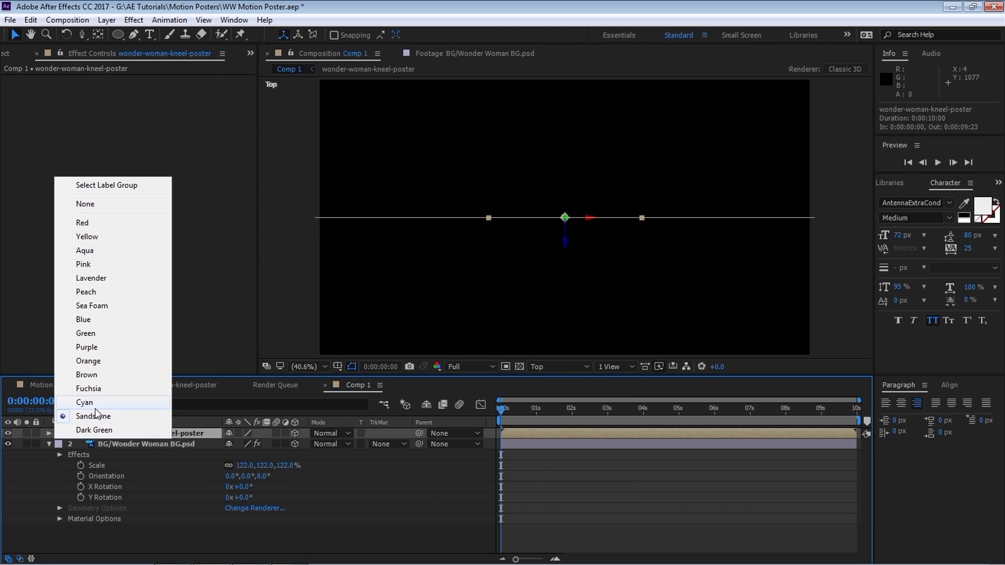
click(88, 388)
click(162, 446)
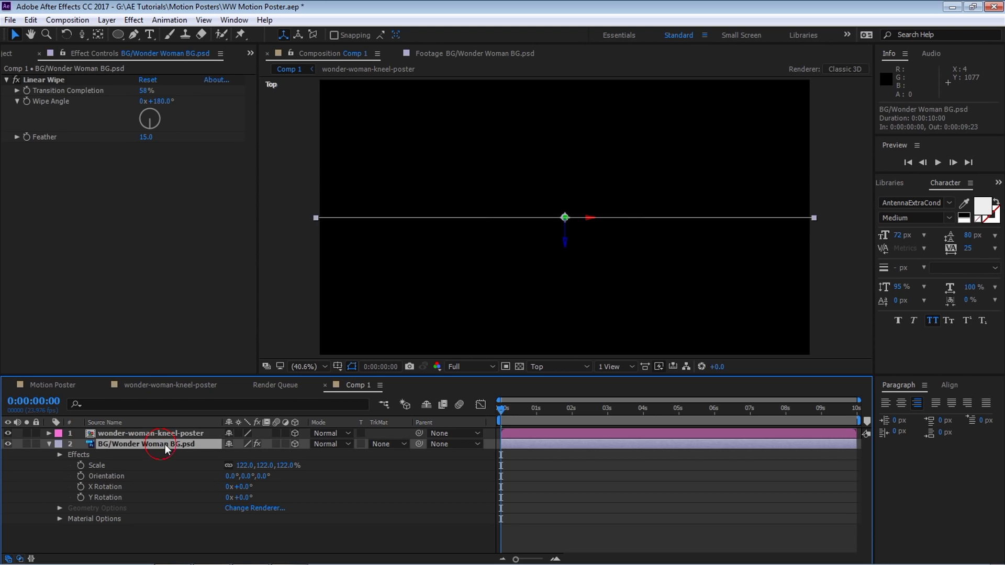
click(166, 434)
click(166, 443)
Push the BG/Wonder Woman BG.psd layer back to a Z position of 100 and return to the Active Camera view
drag(566, 246, 565, 223)
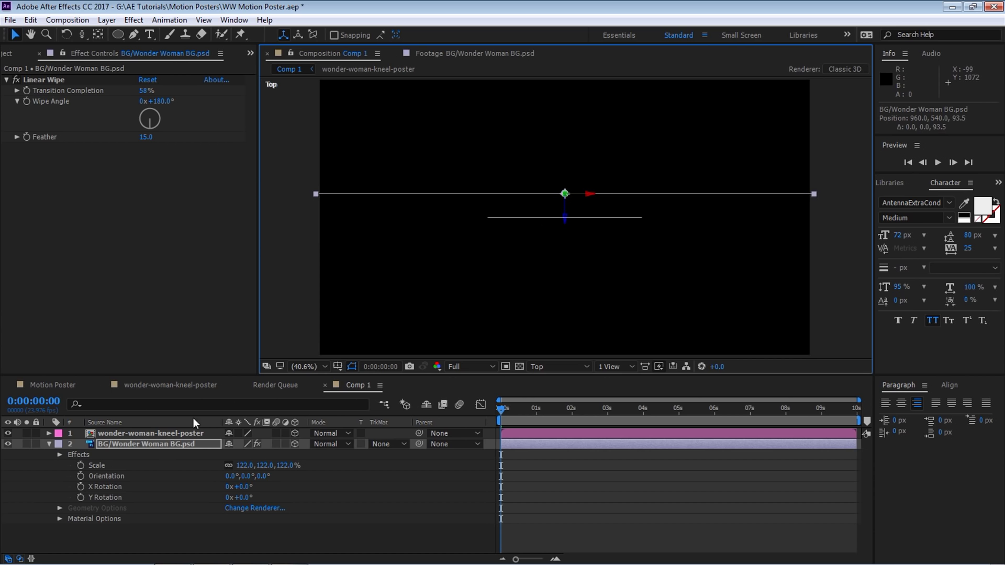
click(166, 444)
key(p)
click(279, 455)
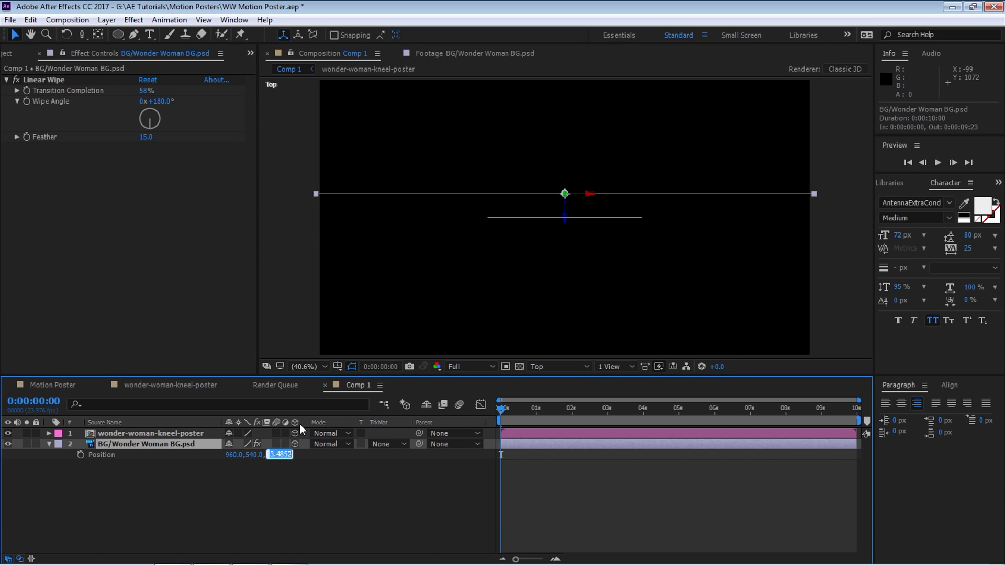
text(100)
key(Return)
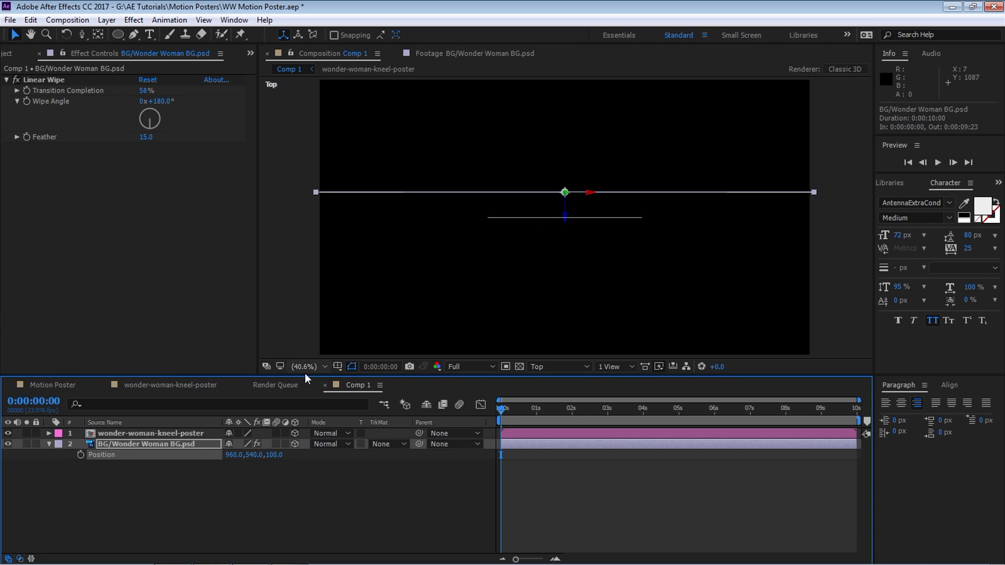
click(539, 368)
click(549, 447)
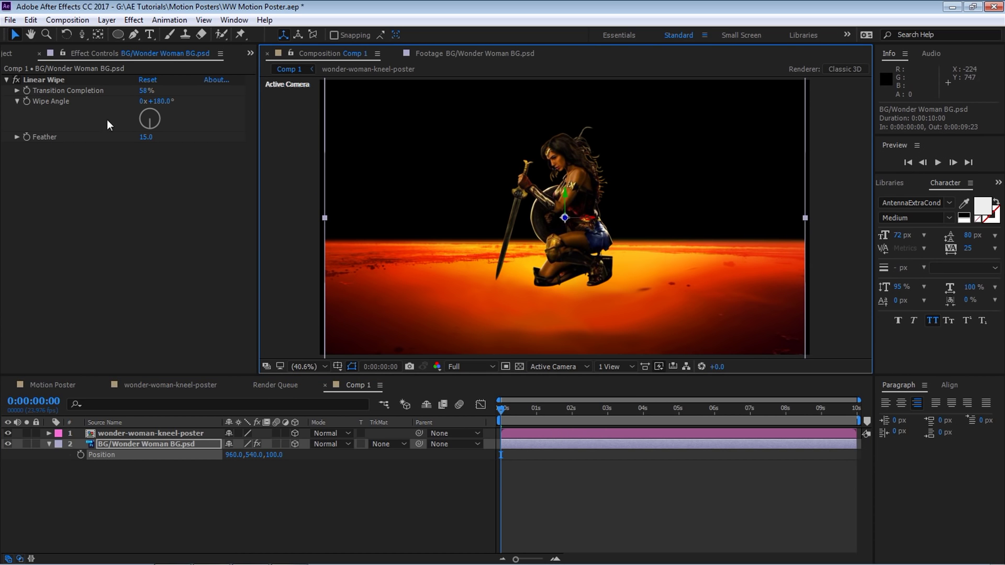
Review the ss1hd.mov footage from the Stock folder and scrub Comp 1 to 0:00:01:08
click(9, 53)
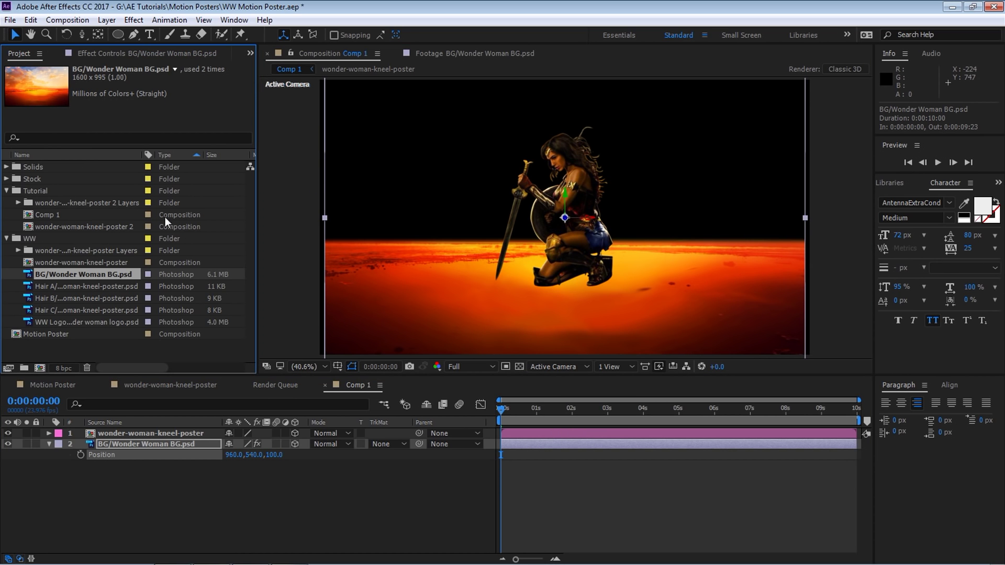
click(6, 179)
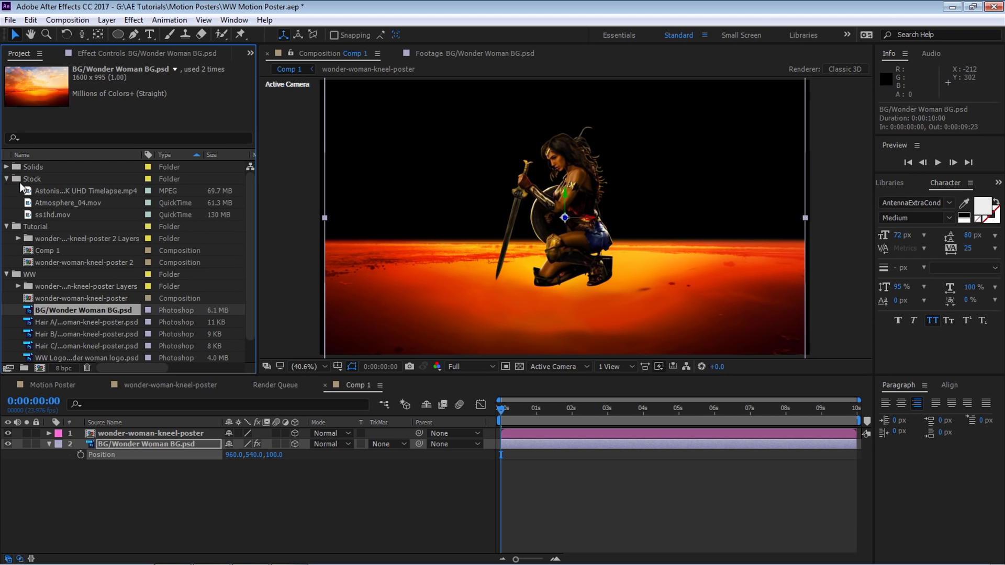
double_click(56, 215)
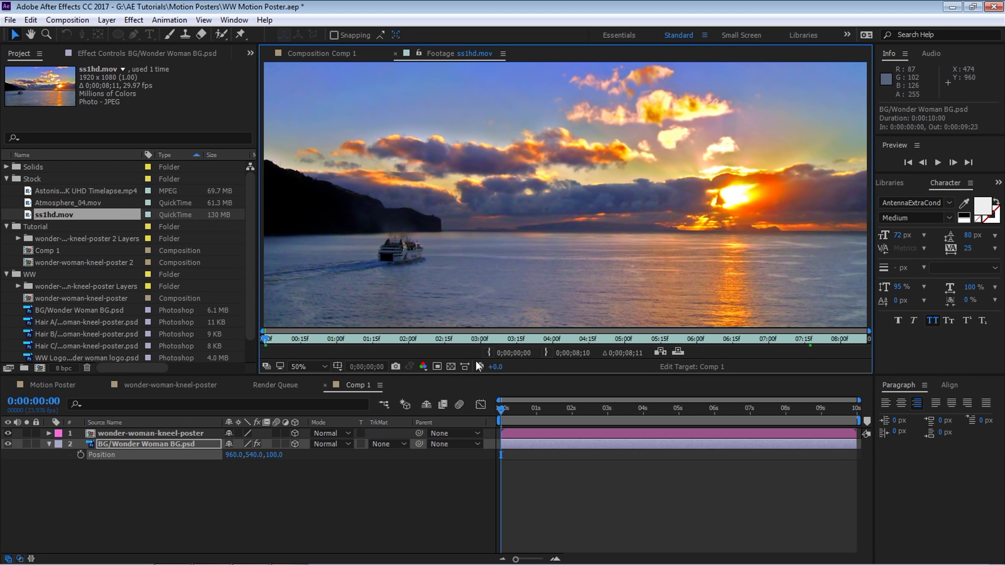
drag(504, 400, 548, 408)
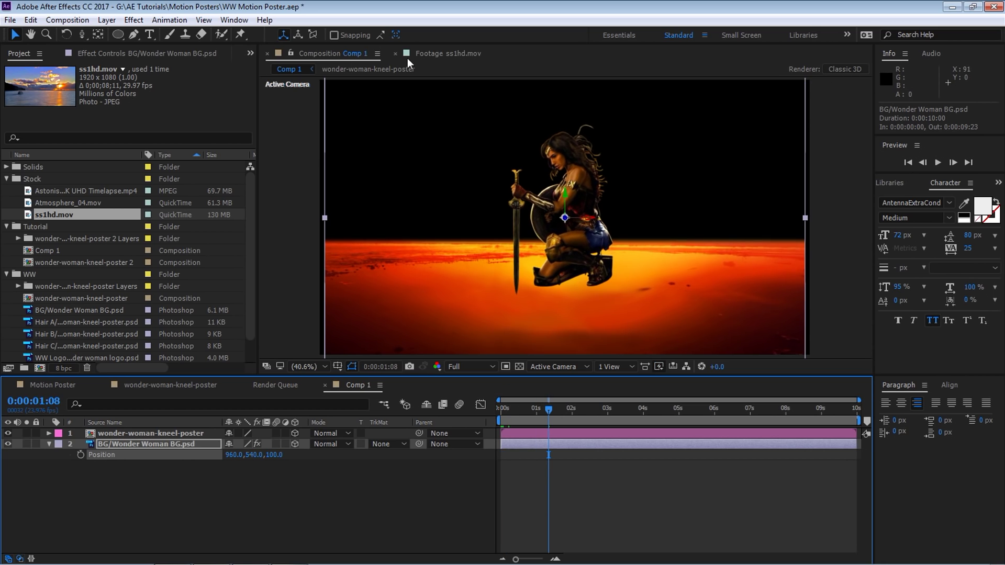
click(438, 53)
drag(267, 337, 832, 303)
Add ss1hd.mov to Comp 1 as the lowest layer, make it 3D, and switch to the Top view
drag(66, 216, 151, 461)
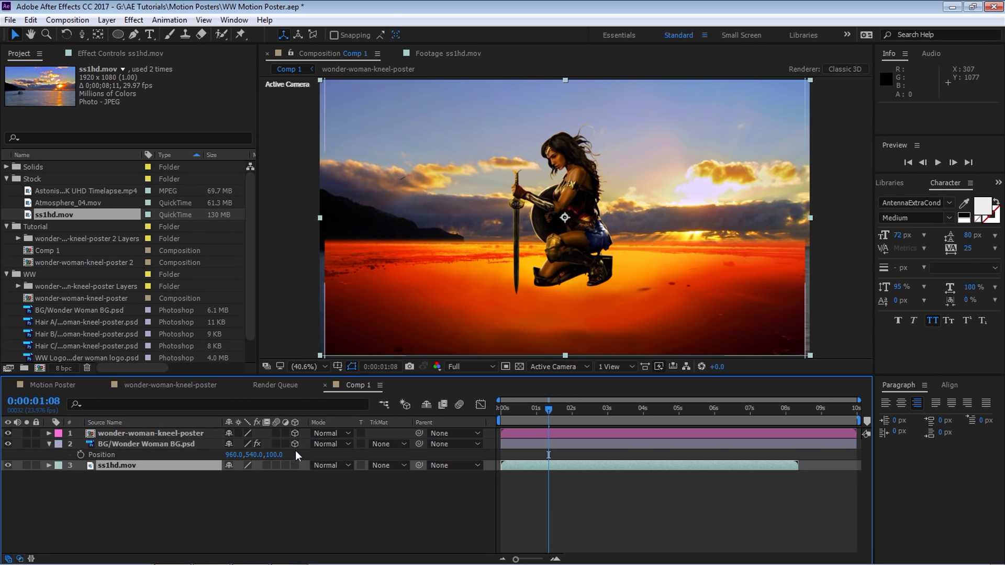
click(295, 465)
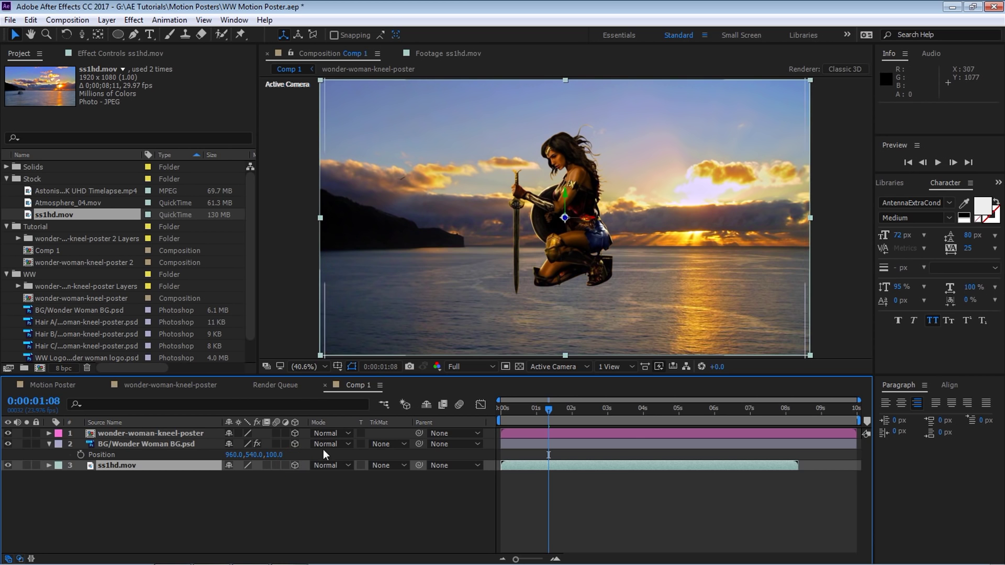
click(564, 367)
click(568, 427)
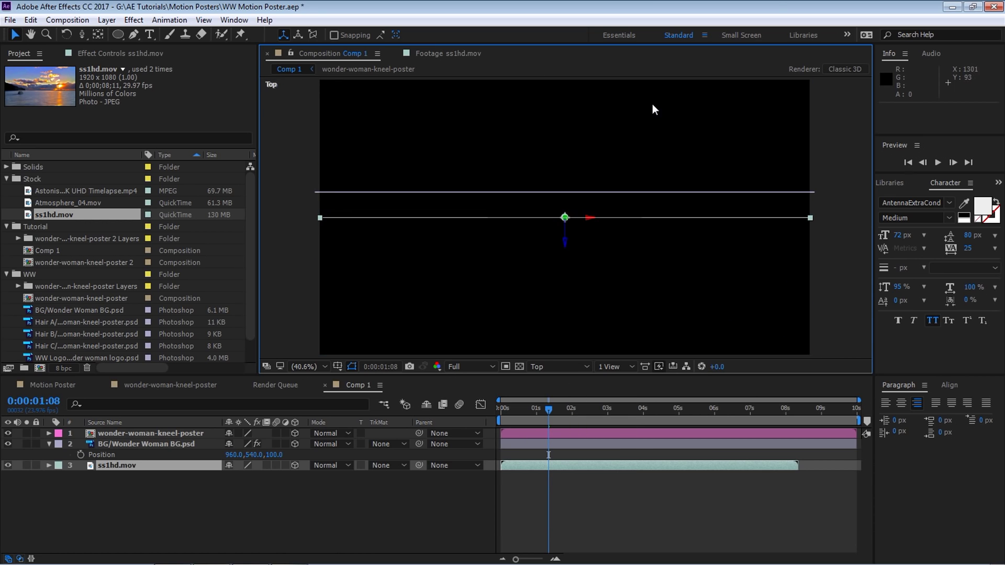
Set the ss1hd.mov layer's Z position to 500 and return to the Active Camera view at 50%
key(comma)
key(comma)
drag(564, 235, 563, 163)
click(169, 466)
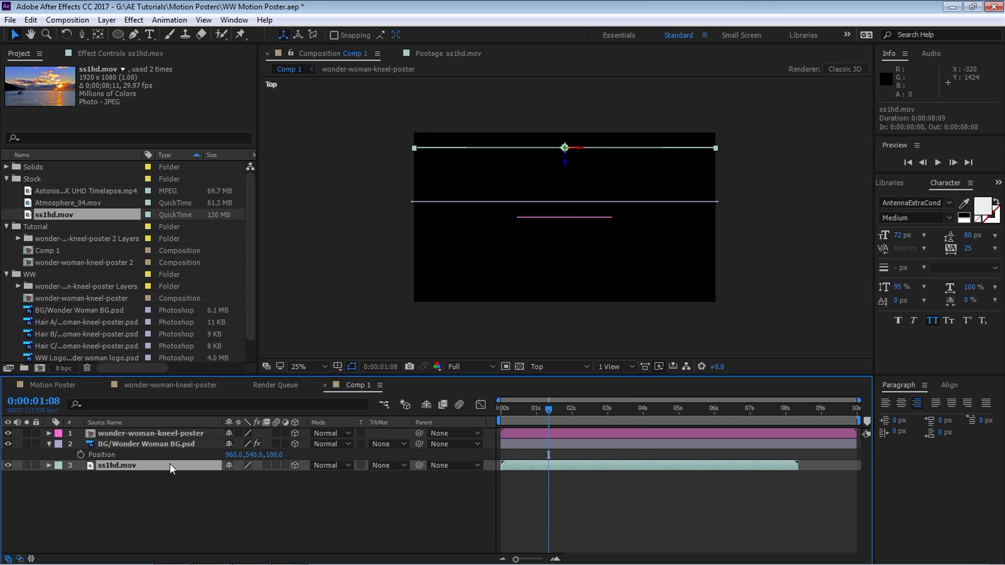
key(p)
click(276, 475)
text(500)
key(Return)
click(540, 366)
click(559, 381)
key(period)
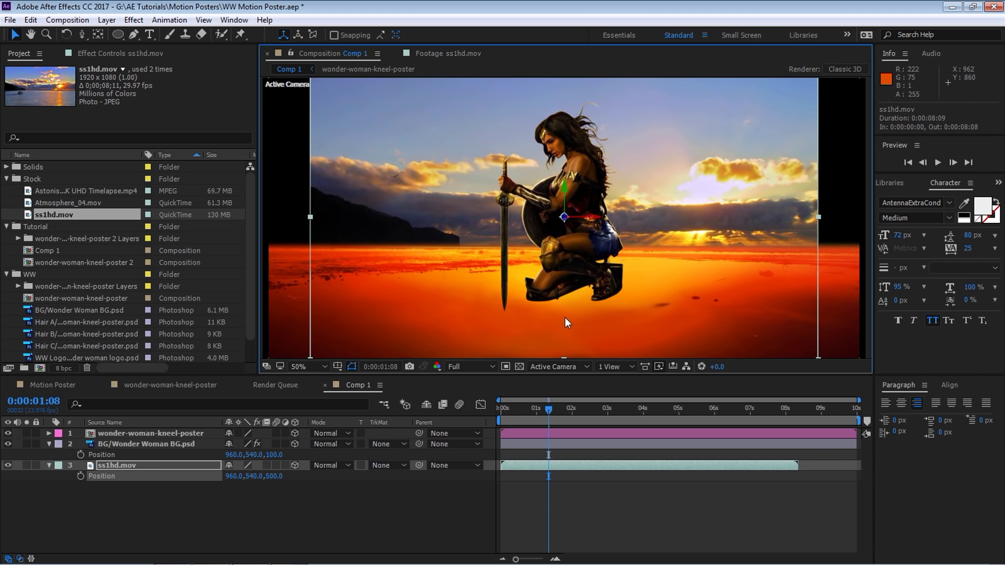
Adjust the ss1hd.mov layer's height to a Y position of 538 and scale it to 125%
drag(564, 186, 563, 172)
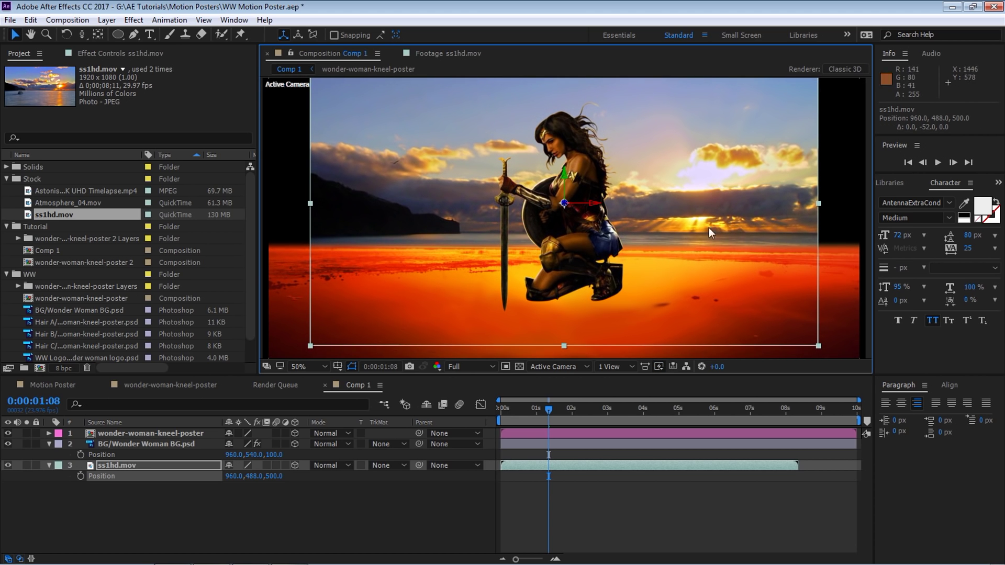
drag(564, 172, 569, 192)
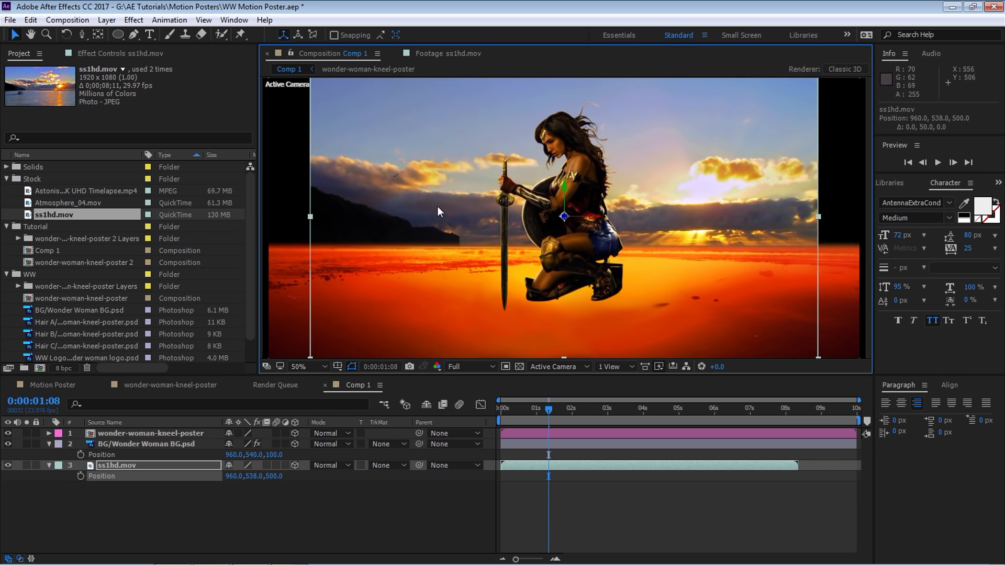
key(comma)
key(comma)
key(s)
drag(246, 480, 283, 465)
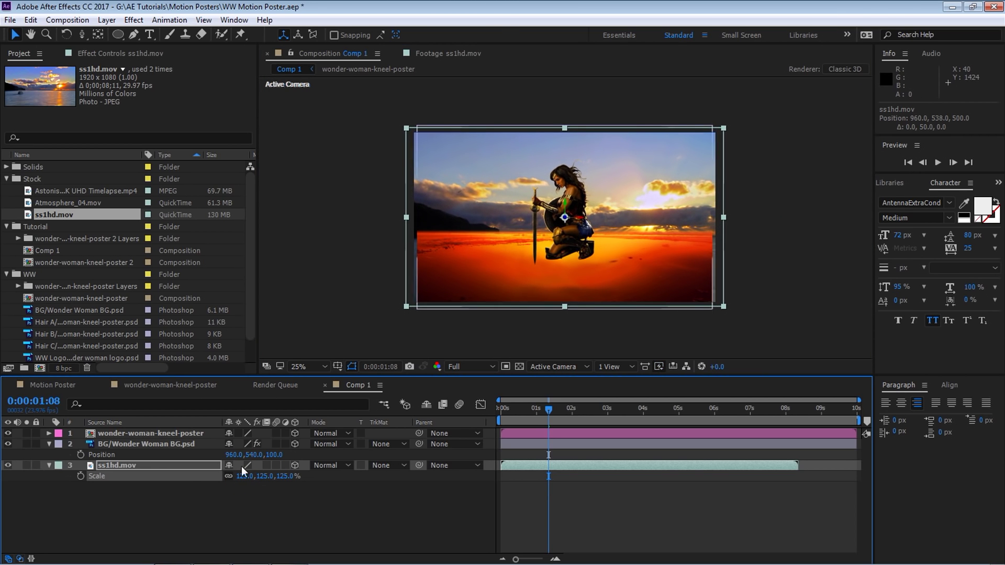
Scale the BG/Wonder Woman BG.psd layer to 133% so it covers the frame's full width
click(169, 443)
key(s)
drag(242, 455, 249, 455)
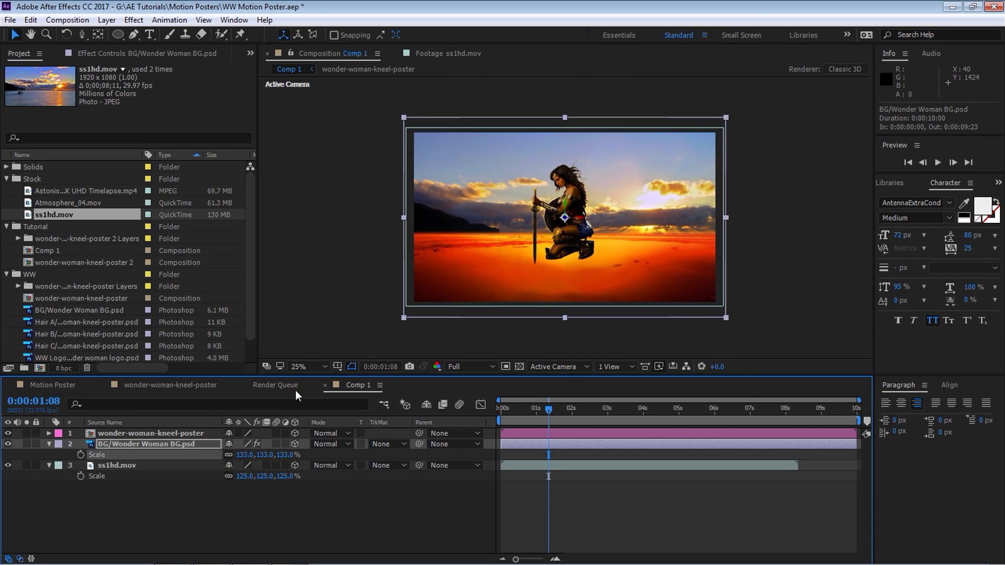
Play back Comp 1 at 50% and enlarged to examine the moving sky behind the character
key(period)
key(space)
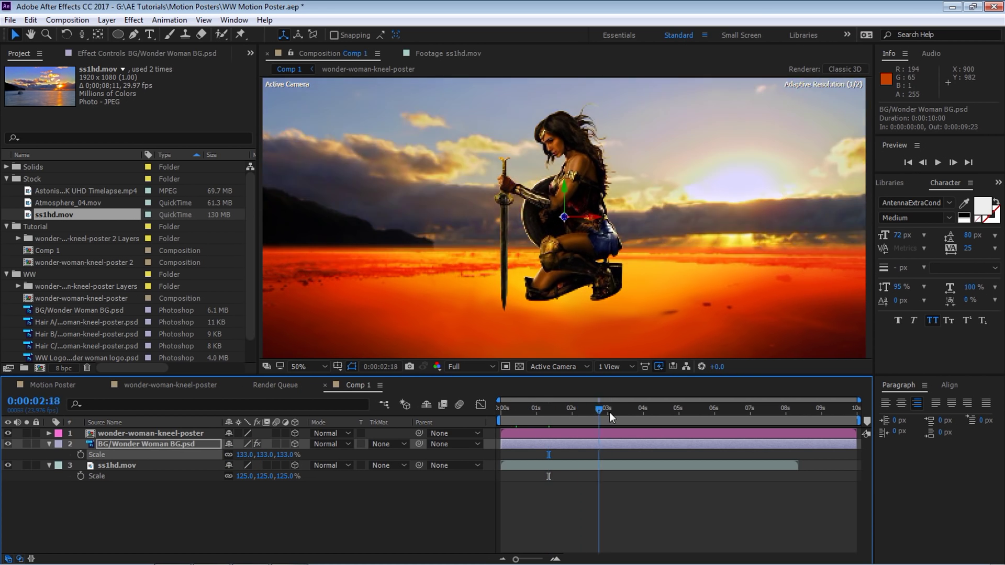
key(grave)
key(grave)
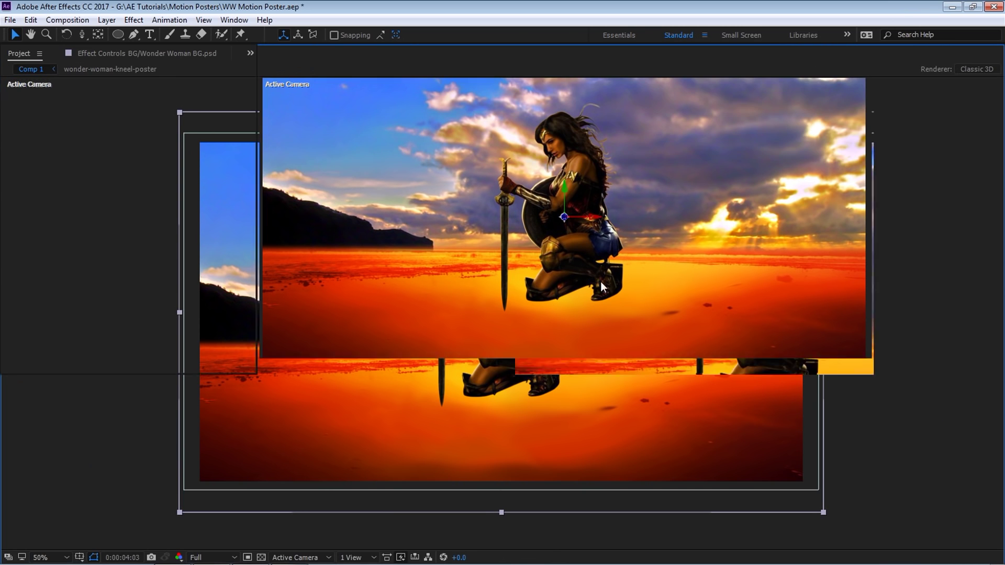
drag(425, 375, 428, 395)
Check the Atmosphere_04.mov footage, add it to Comp 1 as the topmost layer, and make it a soloed 3D layer
double_click(90, 205)
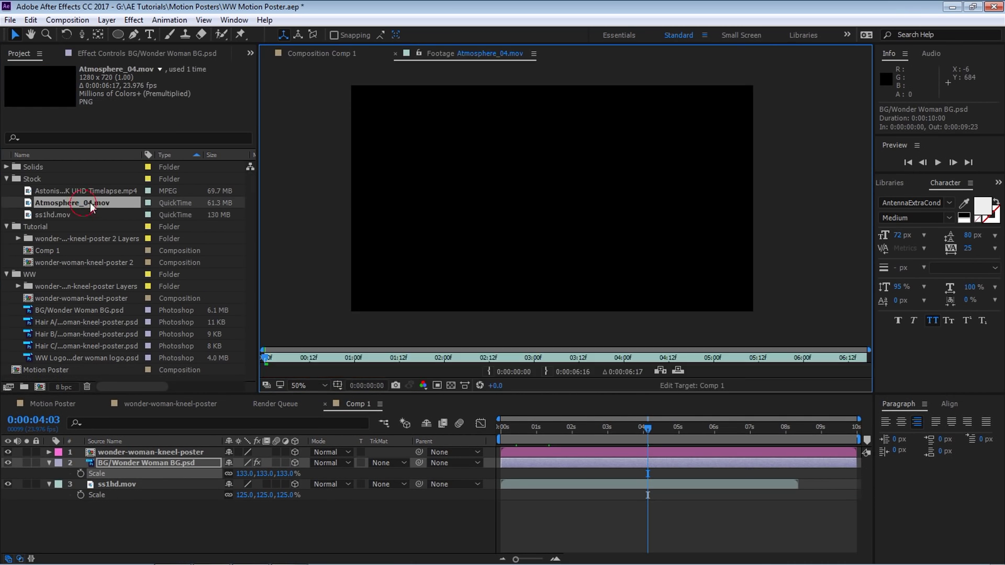
drag(294, 360, 481, 347)
drag(87, 201, 203, 448)
click(295, 452)
click(27, 452)
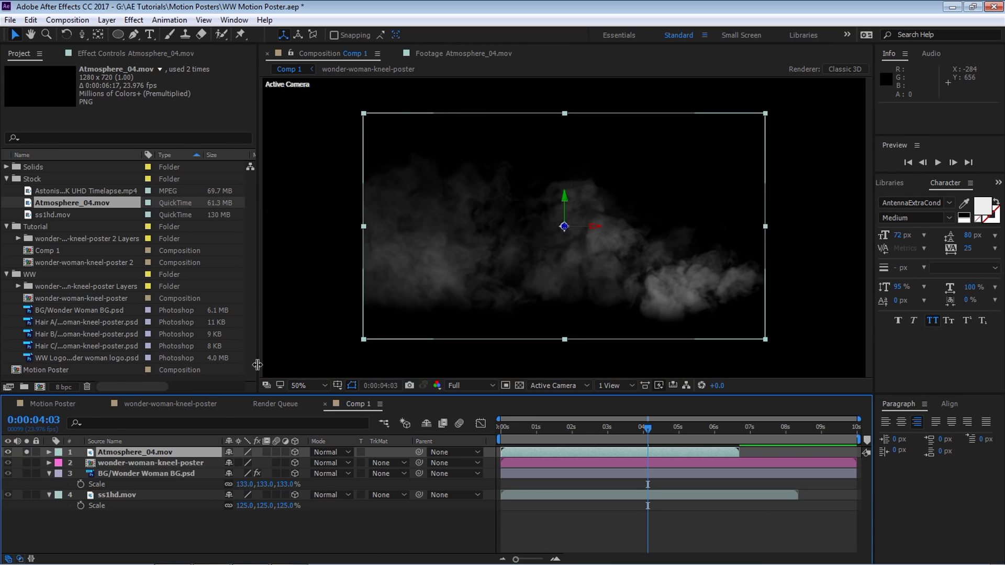
Scale the Atmosphere_04.mov layer to 134% and check its edges in the enlarged view
key(comma)
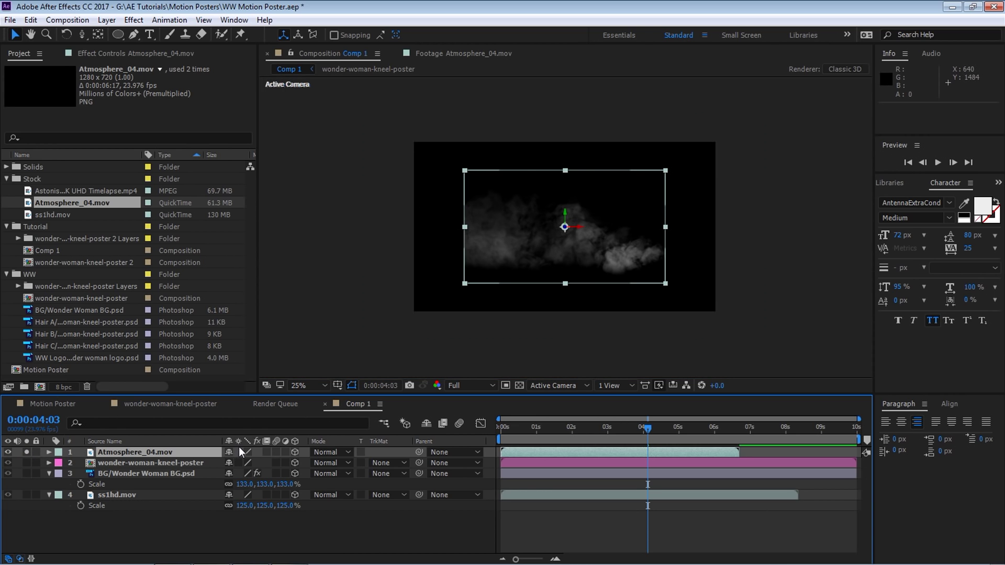
key(s)
drag(243, 463, 284, 463)
key(period)
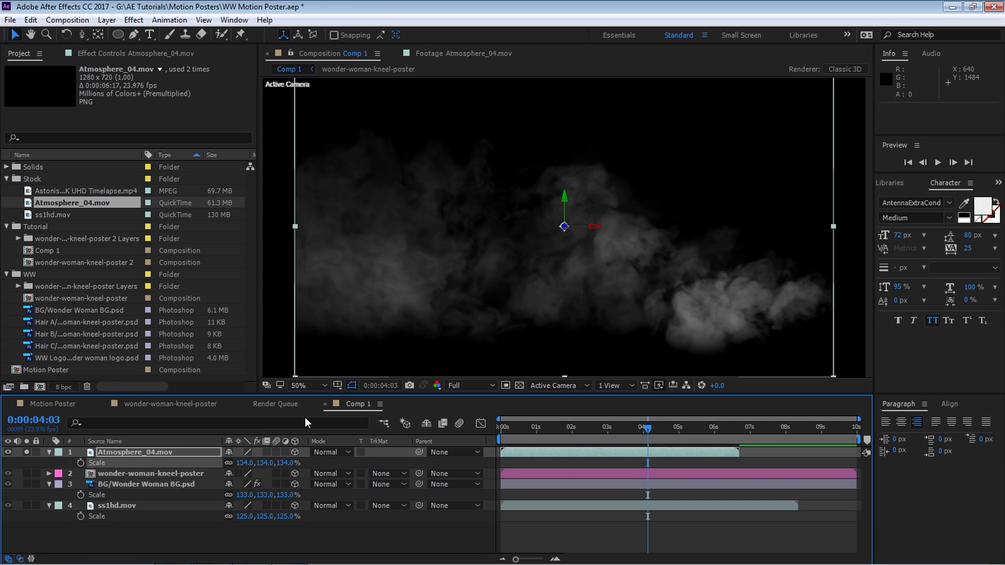
key(grave)
key(grave)
key(grave)
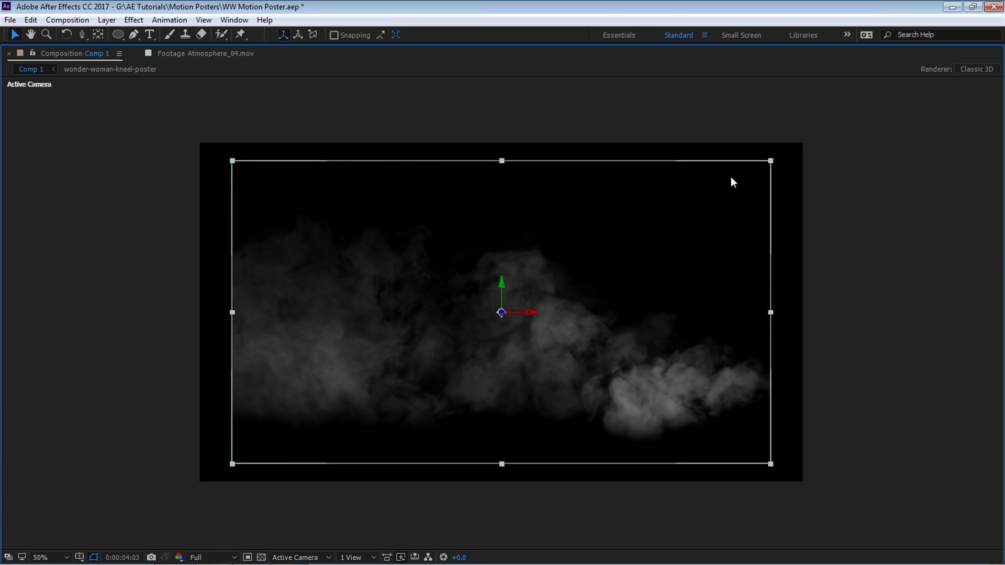
key(grave)
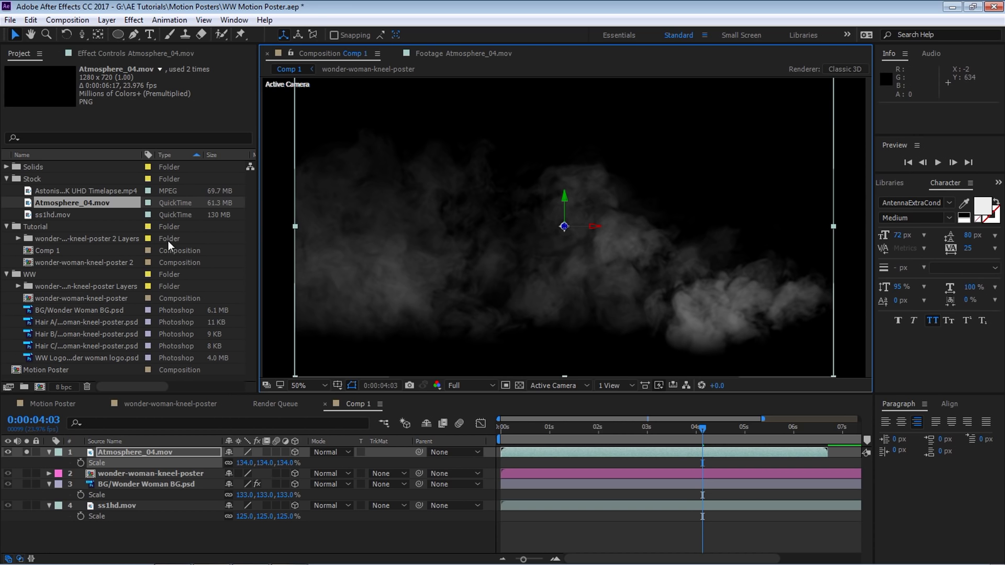
Add an ellipse mask fitted to the full bounds of the Atmosphere_04.mov layer
click(119, 37)
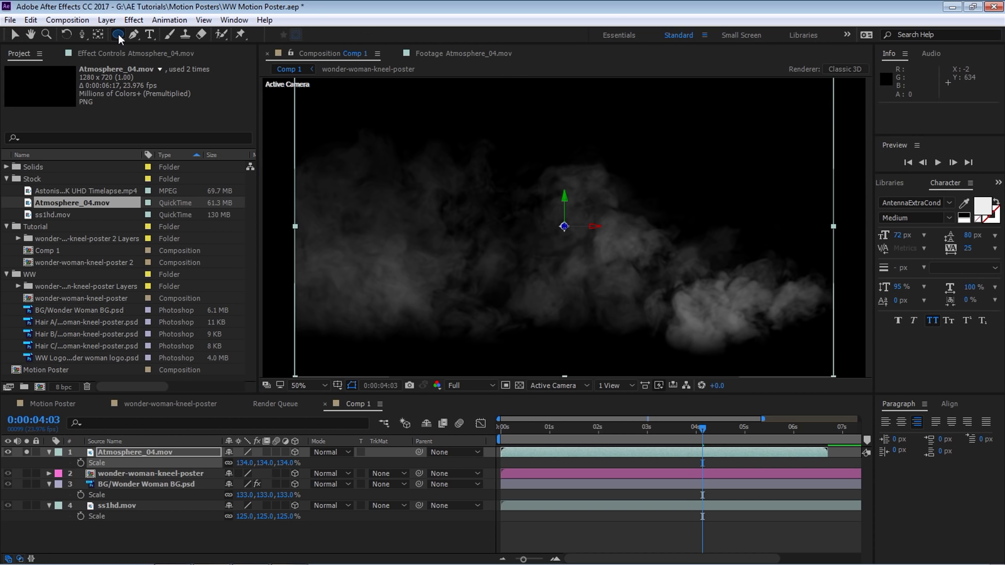
double_click(118, 36)
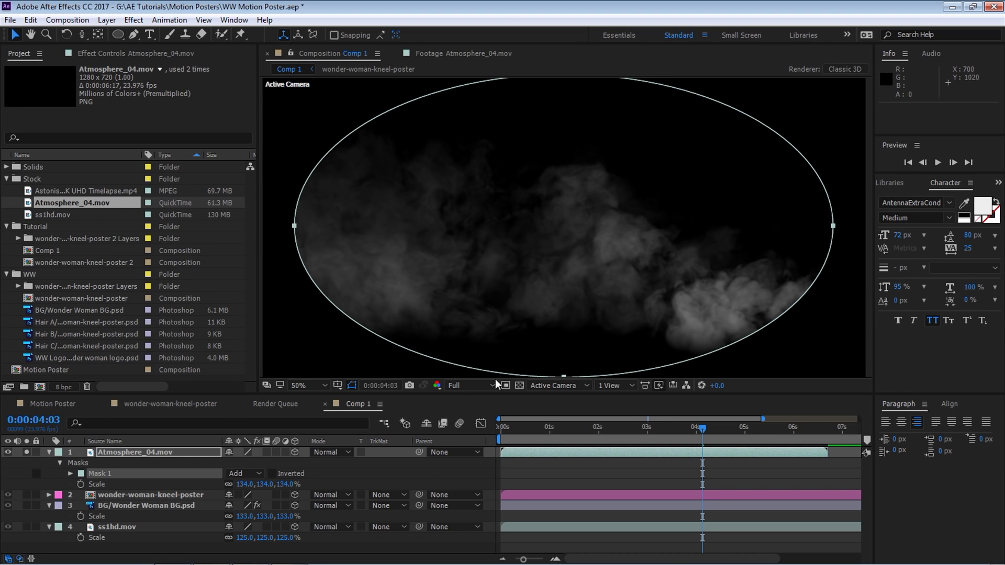
drag(703, 429, 687, 429)
key(ctrl+shift+a)
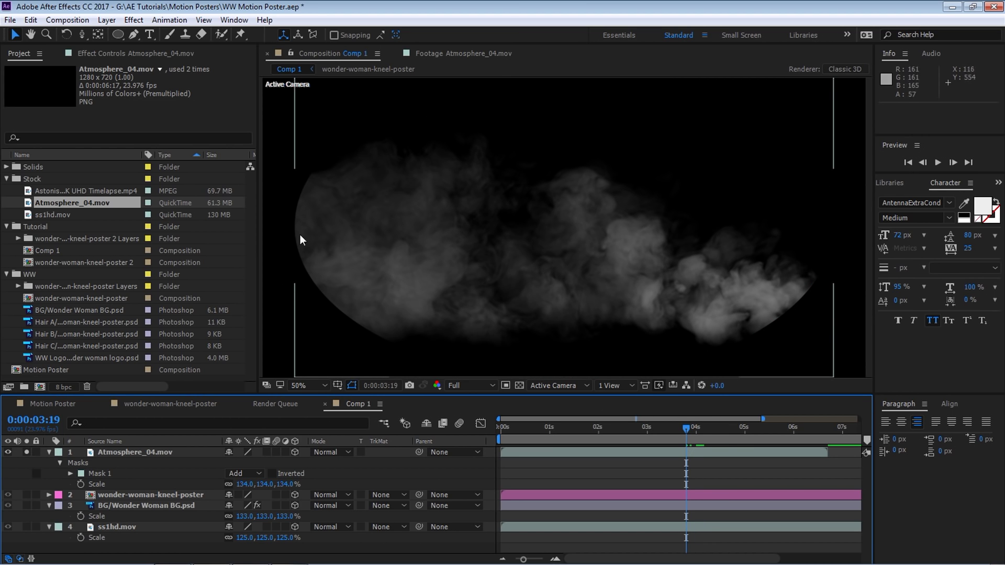
Set the smoke layer's Mask Feather to 100 pixels and its Mask Expansion to -25 pixels
click(137, 454)
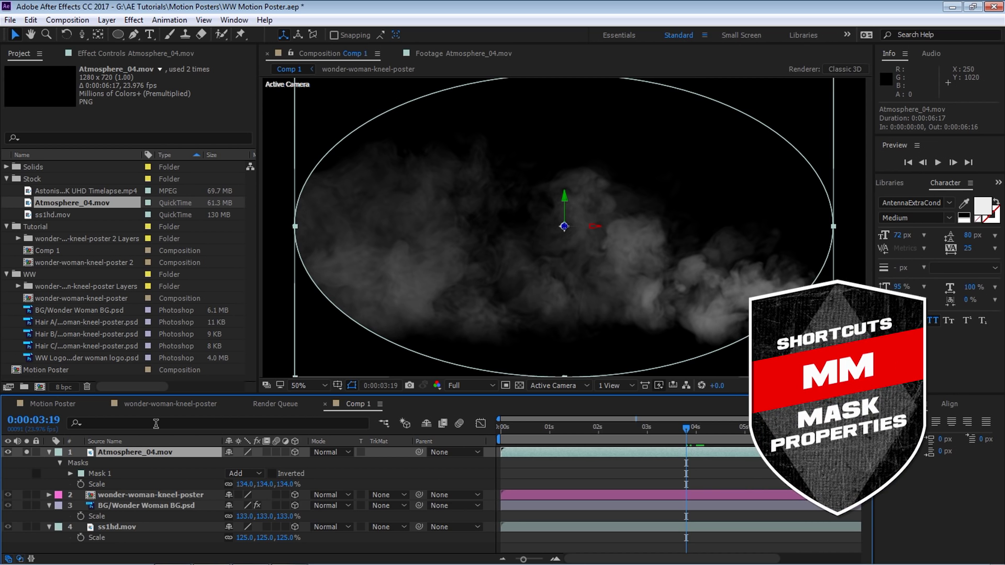
key(m)
key(m)
click(135, 483)
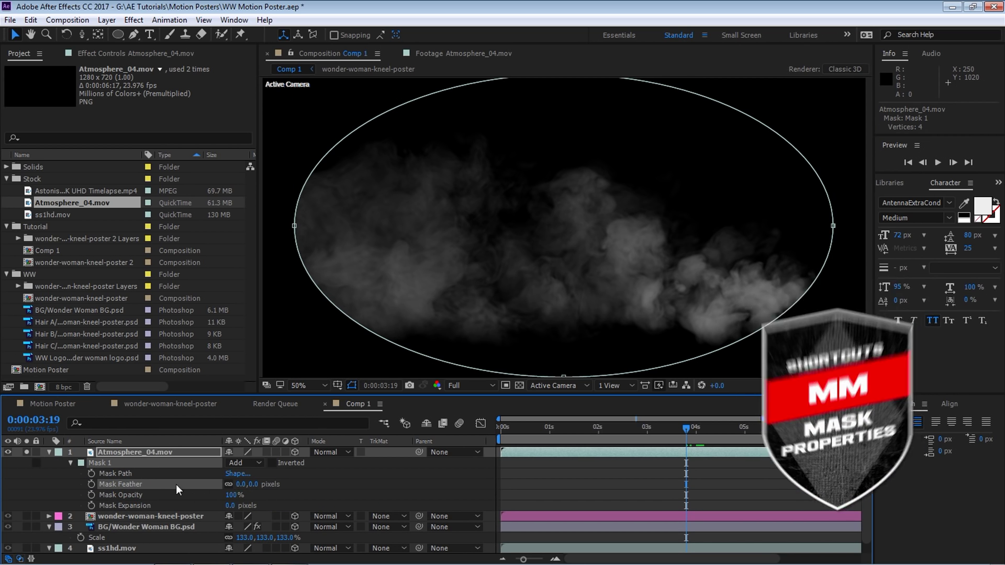
click(240, 484)
text(100)
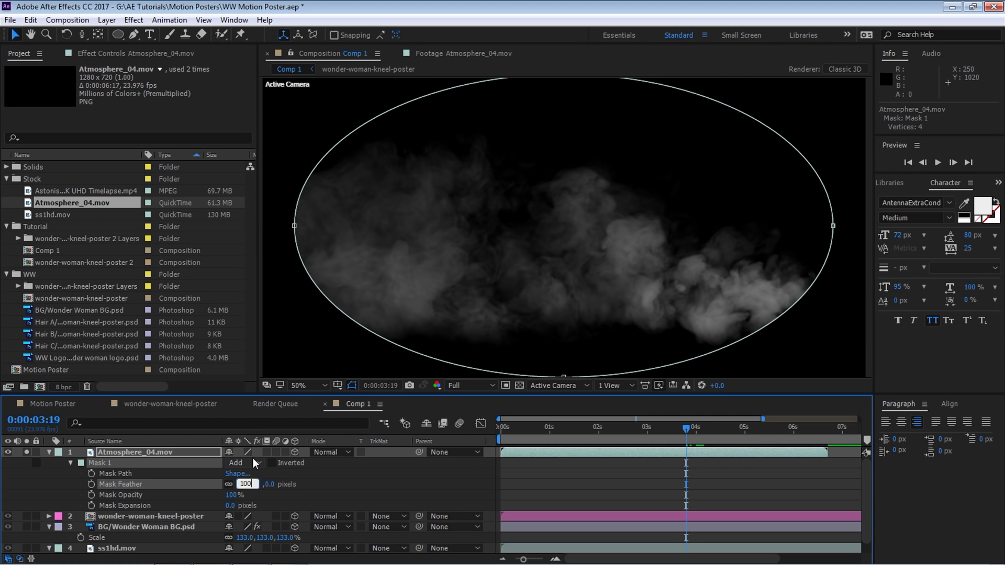
key(Return)
mouse_move(229, 506)
mouse_down()
mouse_move(241, 506)
mouse_move(224, 506)
mouse_up()
click(233, 506)
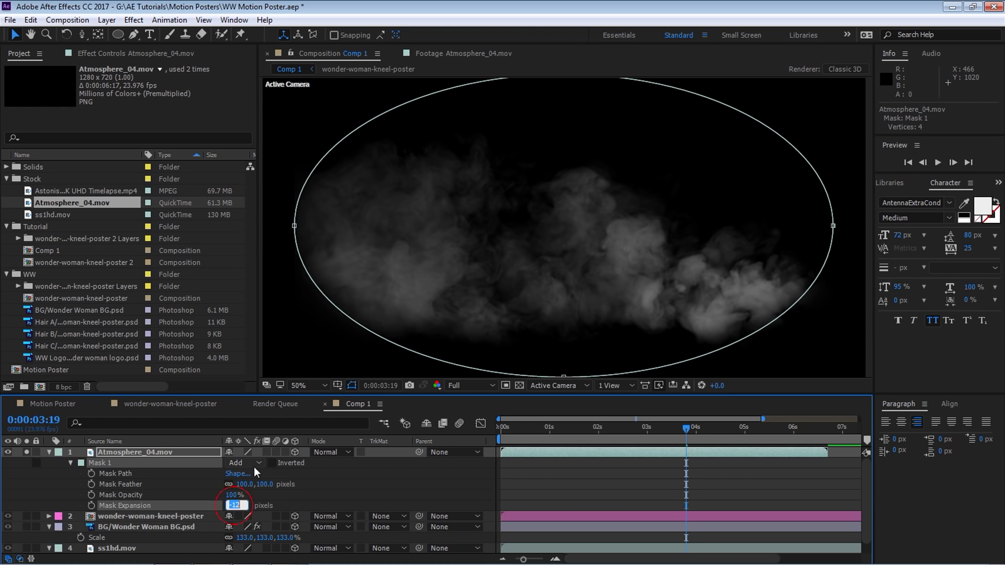
text(-25)
key(Return)
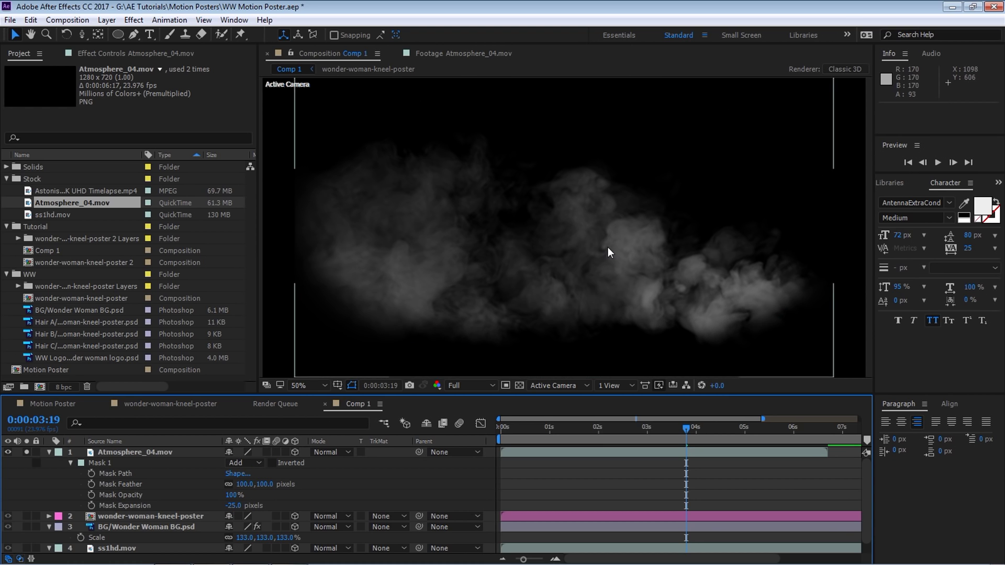
Play back the feathered smoke on its own, and turn off solo for the Atmosphere_04.mov layer
scroll(608, 247, down, 2)
drag(531, 425, 595, 427)
key(space)
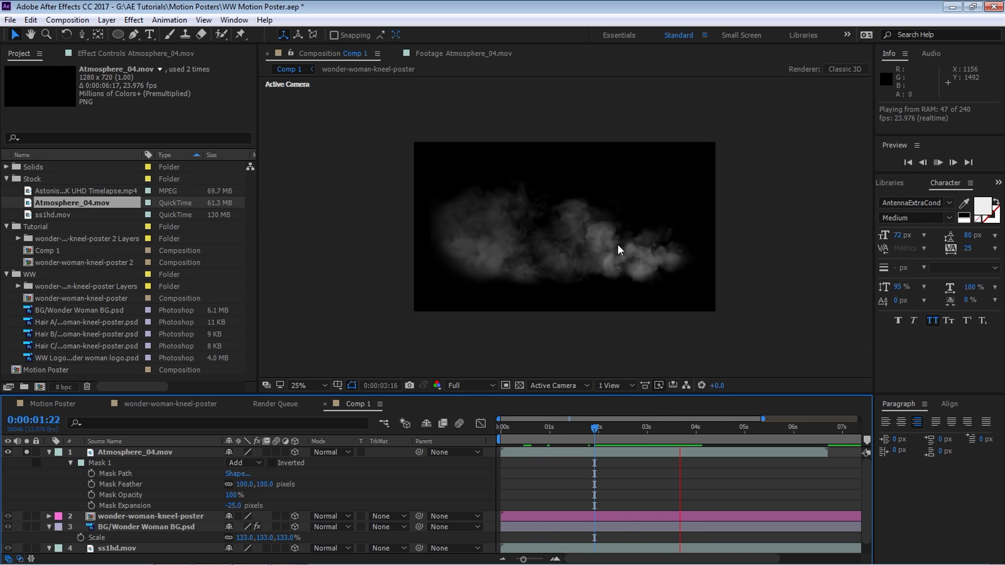
key(space)
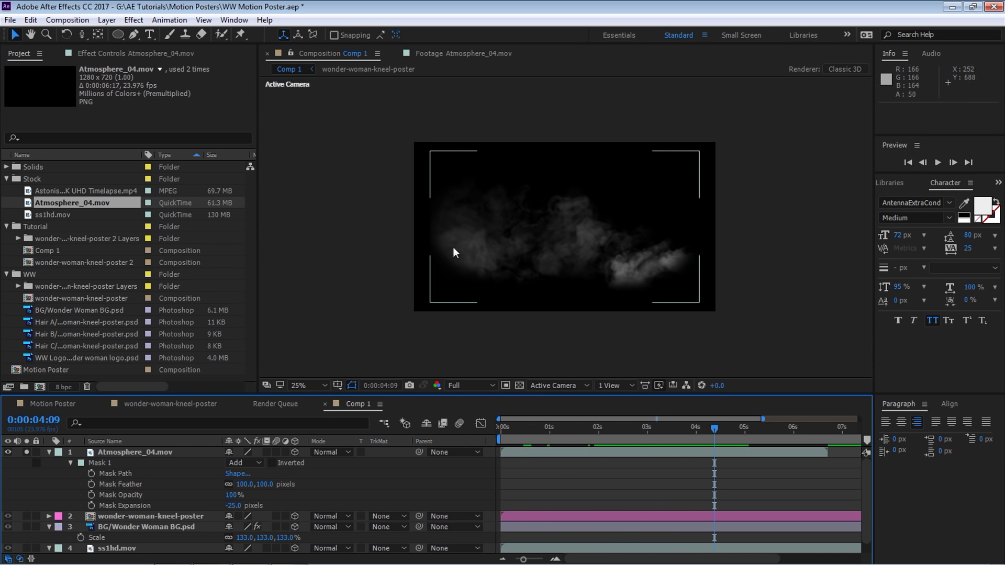
key(space)
key(space)
click(48, 452)
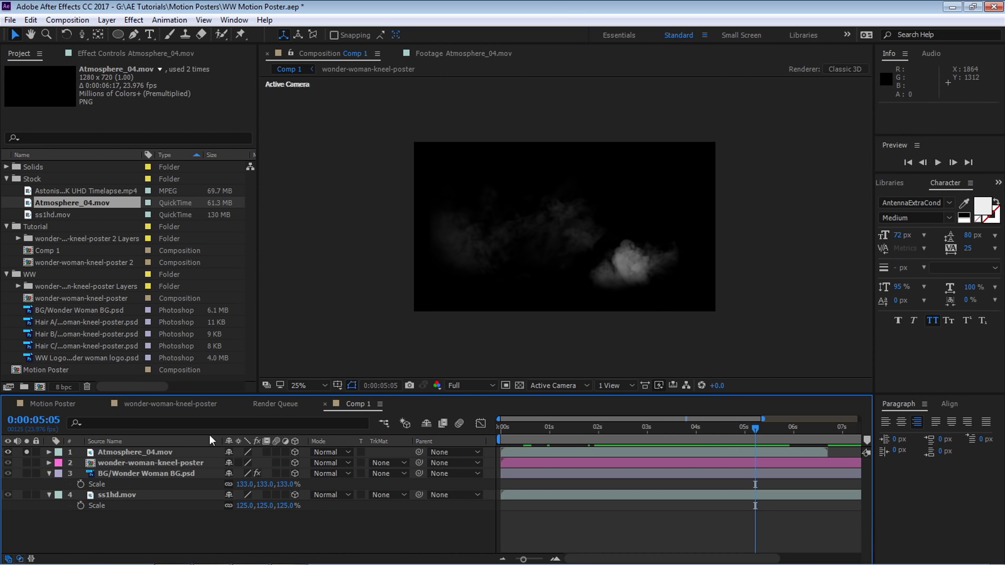
click(27, 452)
Move the Atmosphere_04.mov layer in front of the character to Z -100 using the Top view, and return to the Active Camera view
click(545, 384)
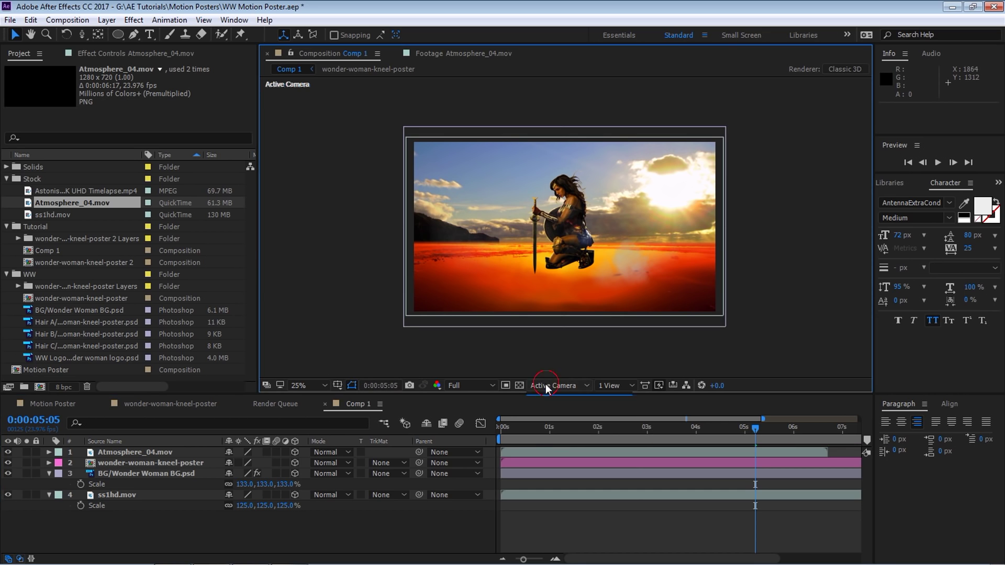
click(162, 452)
drag(566, 243, 569, 259)
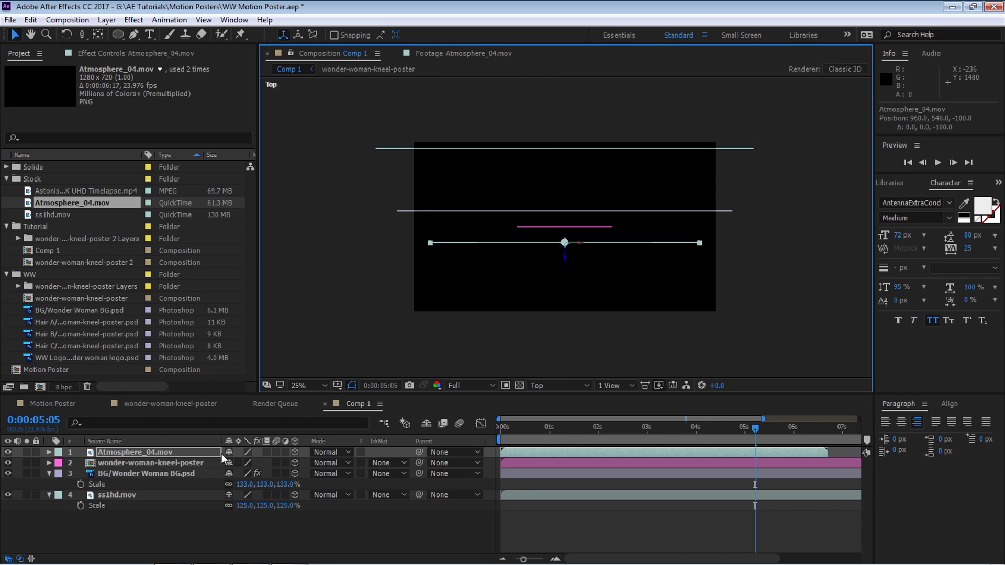
key(p)
click(281, 541)
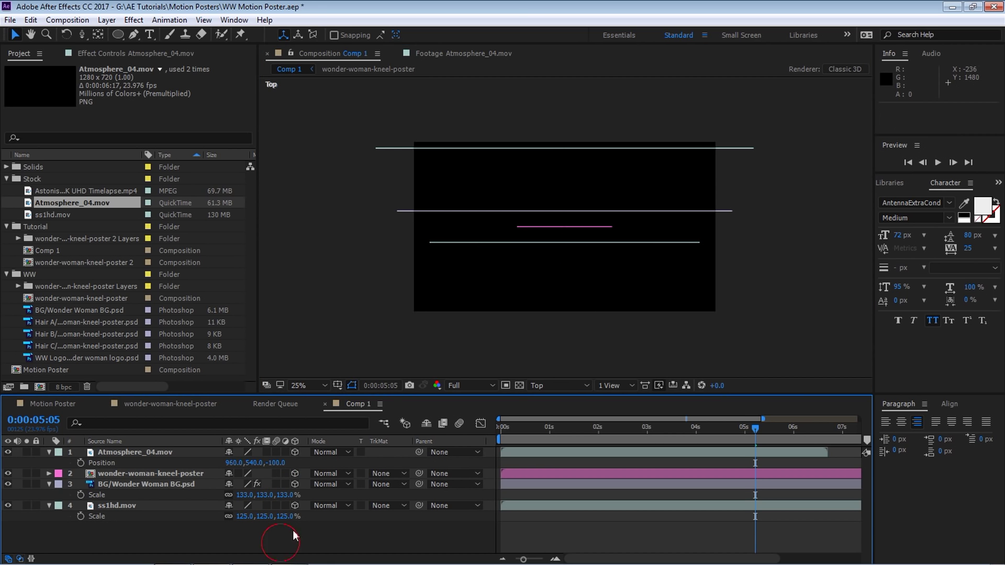
click(556, 387)
click(608, 397)
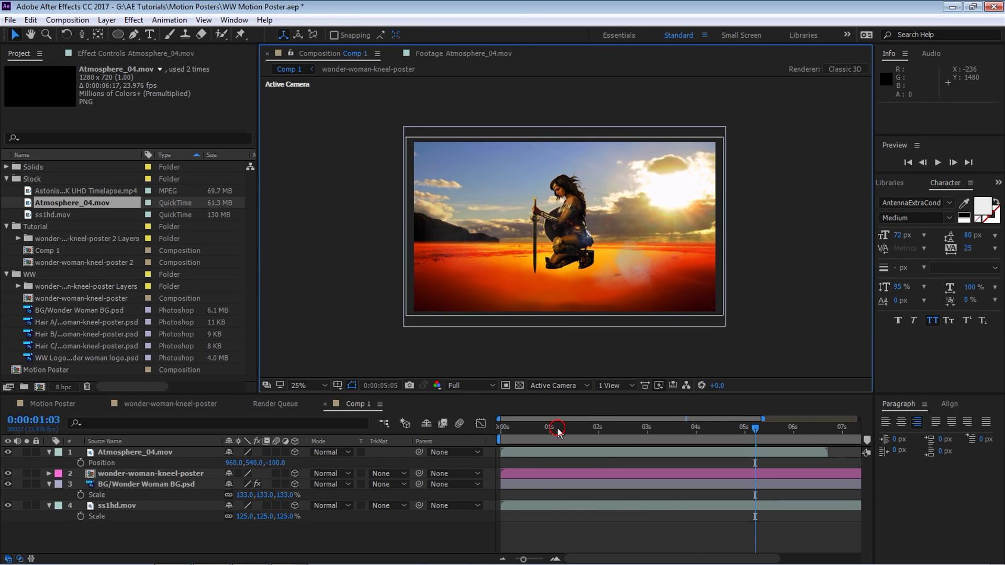
drag(558, 431, 605, 430)
key(period)
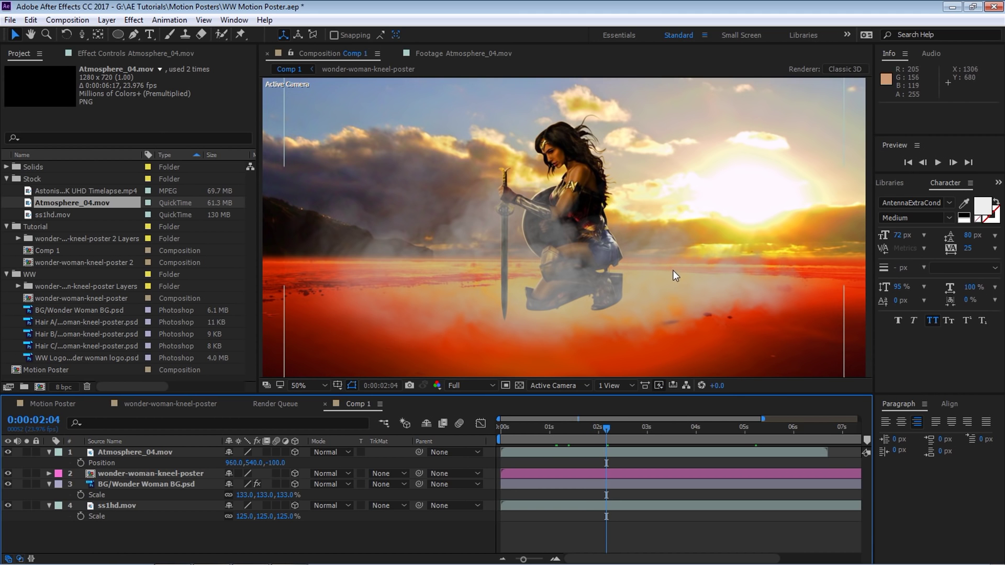
Apply the Fill effect to the Atmosphere_04.mov layer
click(117, 452)
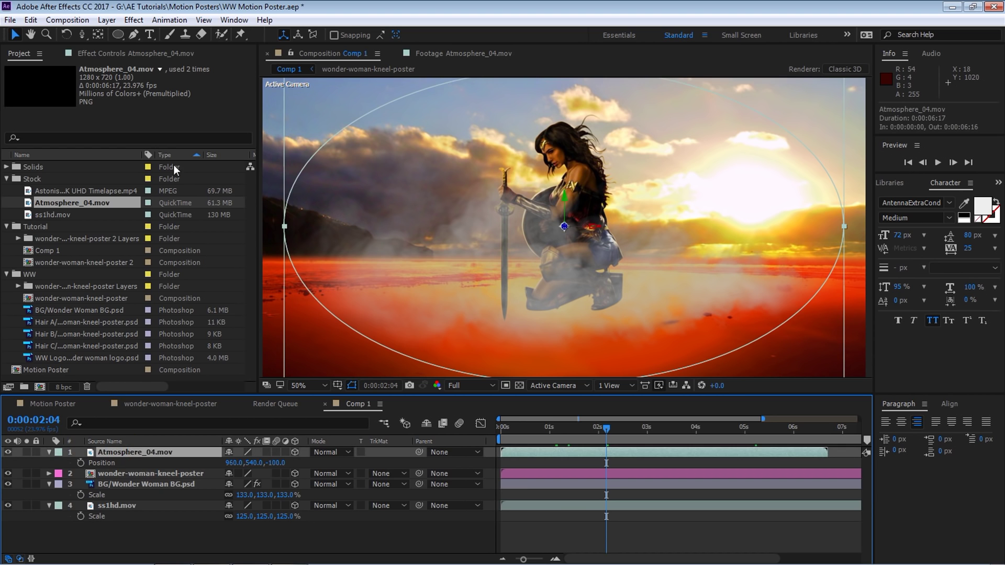
click(137, 22)
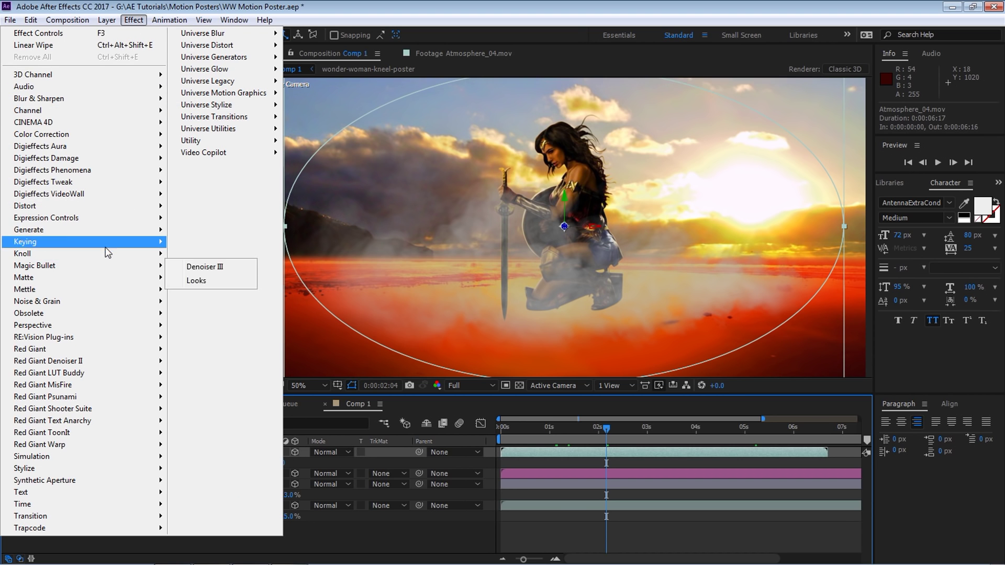
mouse_move(115, 233)
click(222, 418)
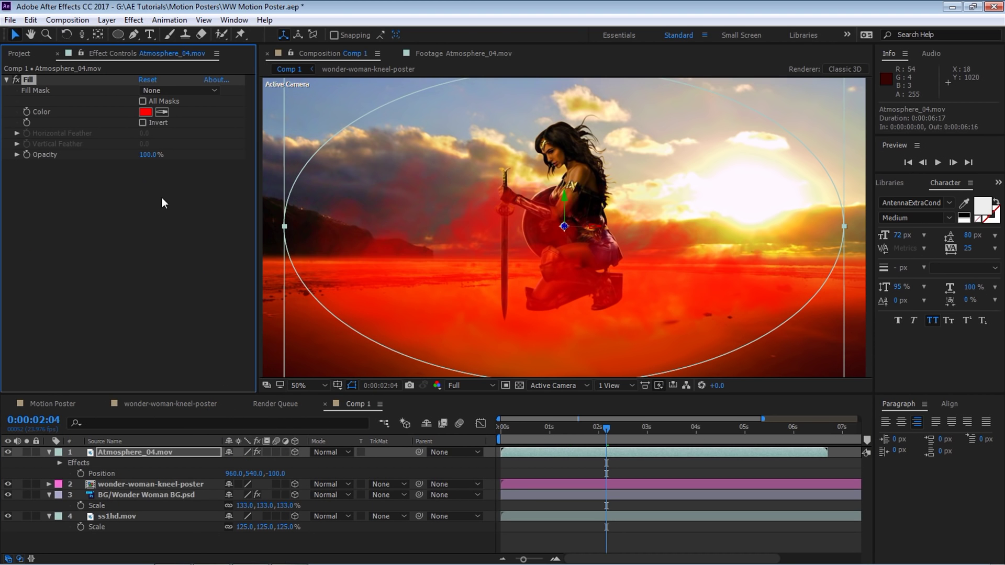
Set the smoke's Fill color to an orange sampled from the ground while the Atmosphere_04.mov layer is temporarily hidden
click(16, 80)
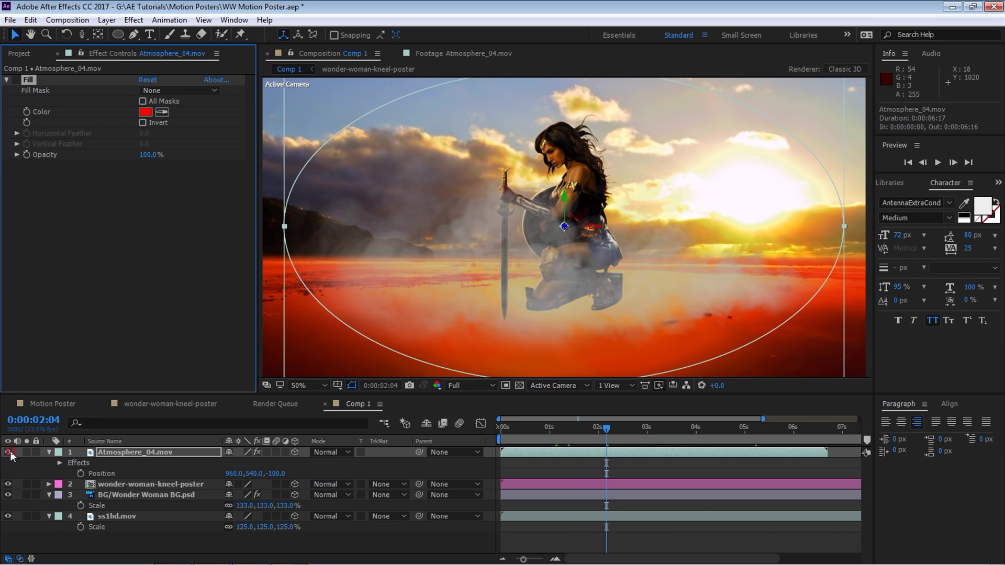
click(8, 453)
click(162, 111)
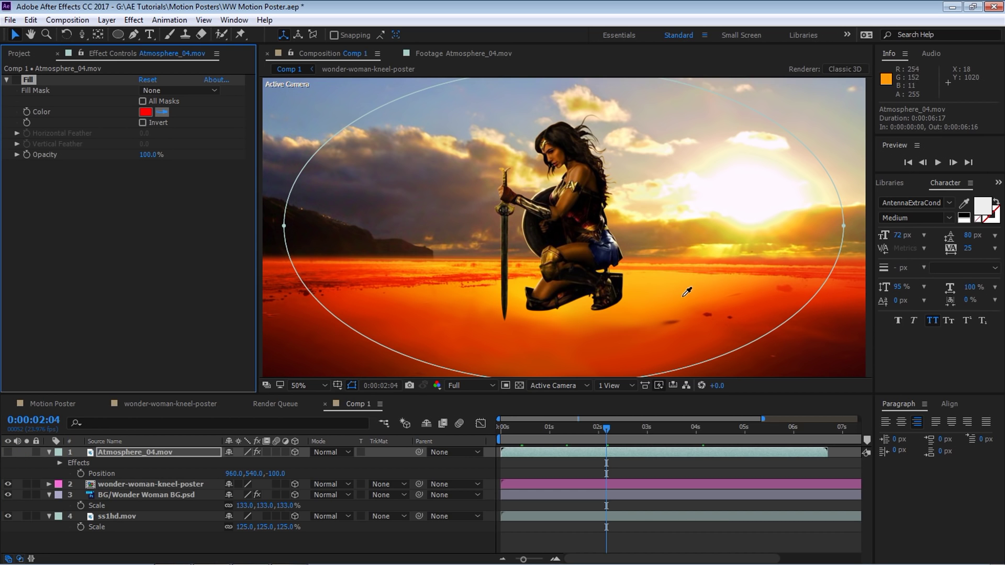
click(712, 301)
click(10, 453)
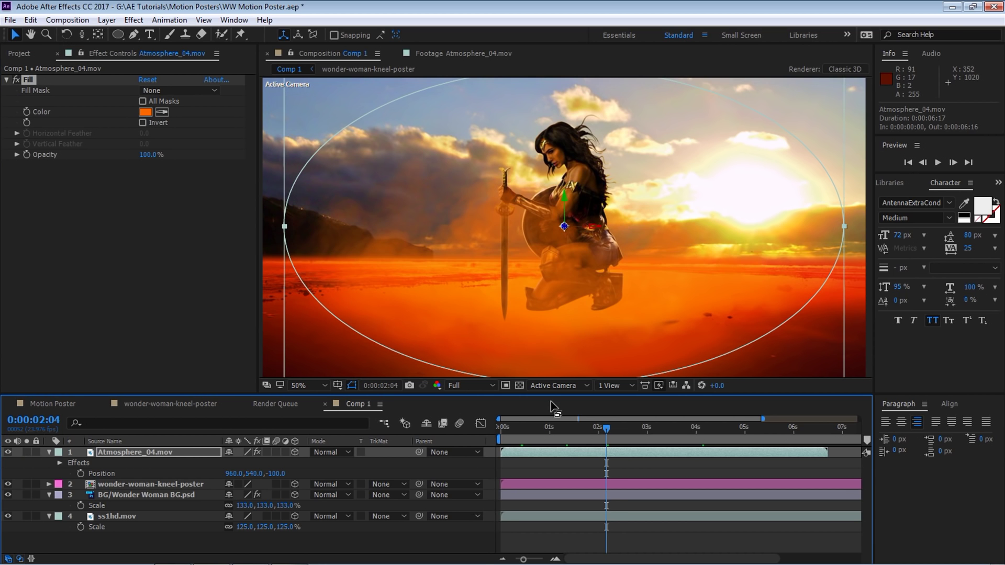
Play back Comp 1 from the start to examine the orange smoke over the character
key(space)
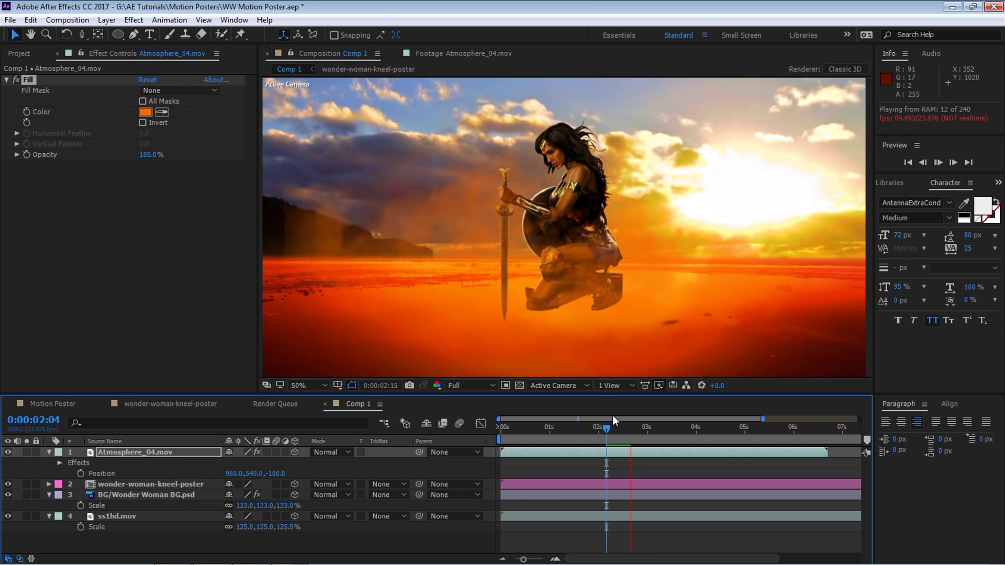
drag(624, 427, 497, 442)
key(space)
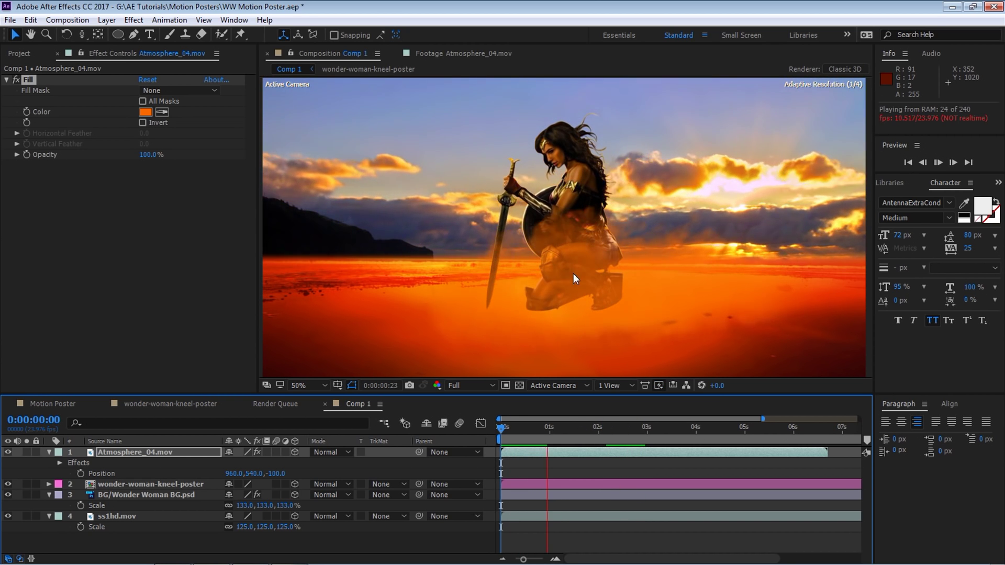
key(space)
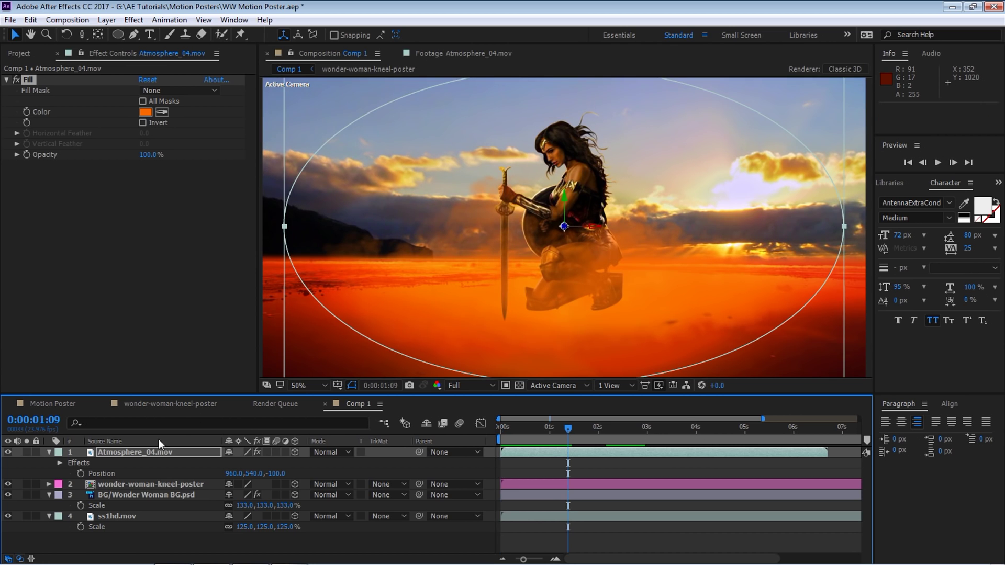
Try the VC Reflect effect on the wonder-woman-kneel-poster layer with the floor position at 264, 662 near the character's knees
click(144, 484)
click(50, 452)
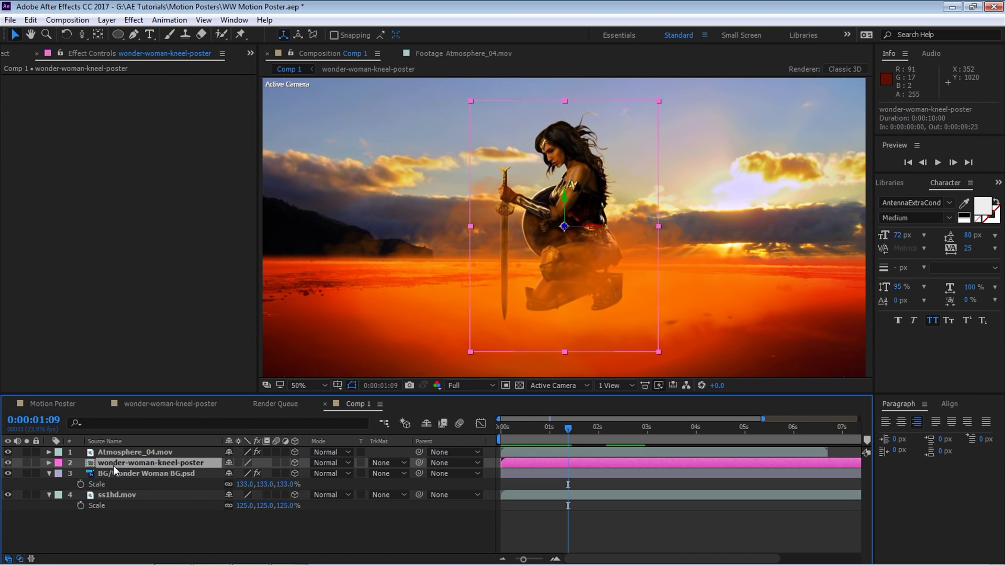
click(133, 20)
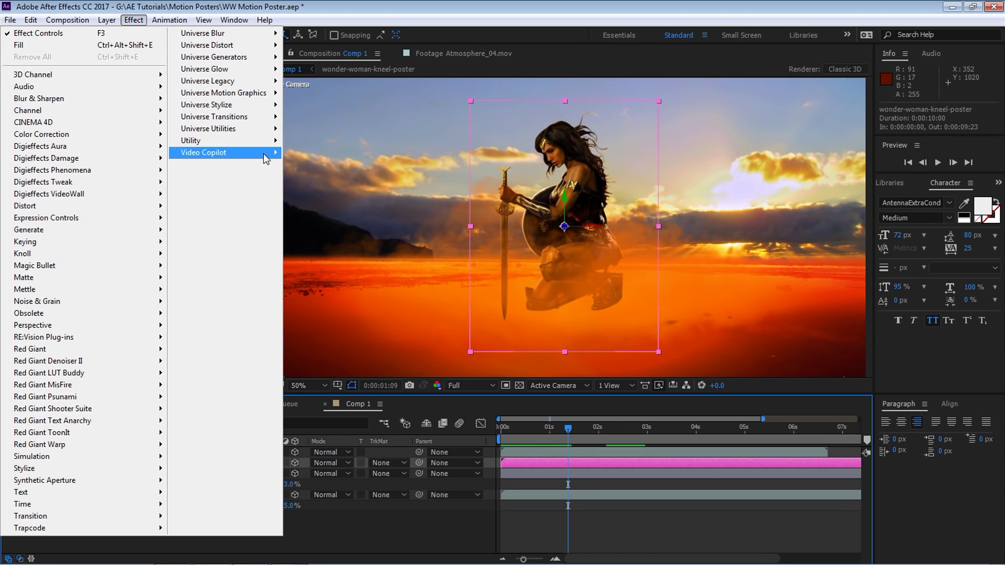
mouse_move(265, 156)
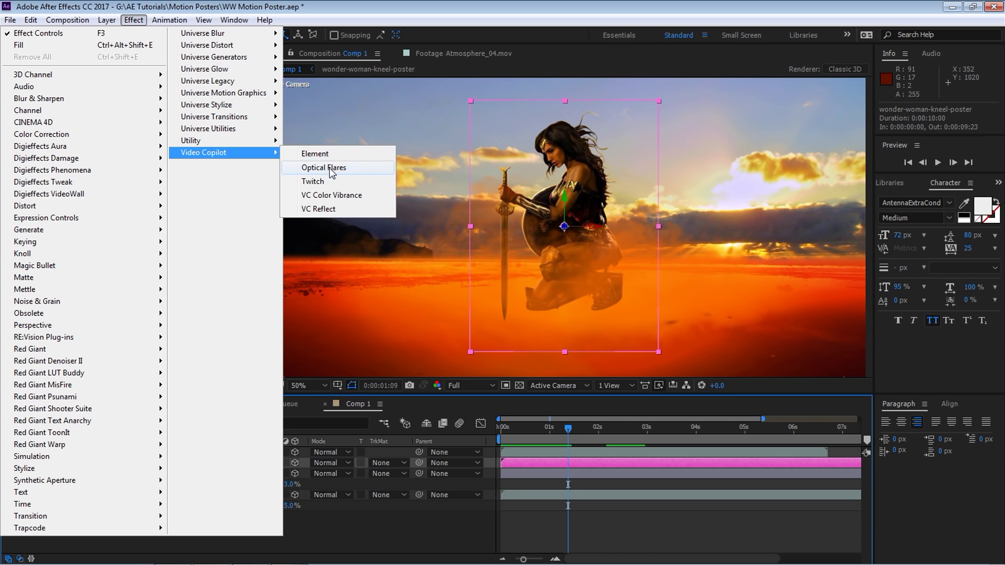
click(333, 209)
click(145, 90)
click(552, 309)
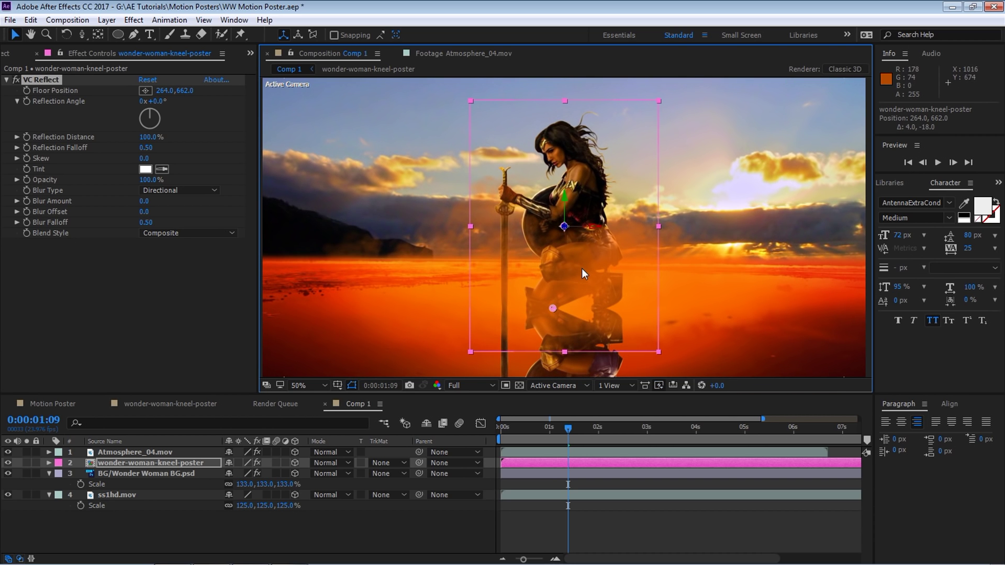
Delete the VC Reflect effect from the wonder-woman-kneel-poster layer
key(ctrl+shift+a)
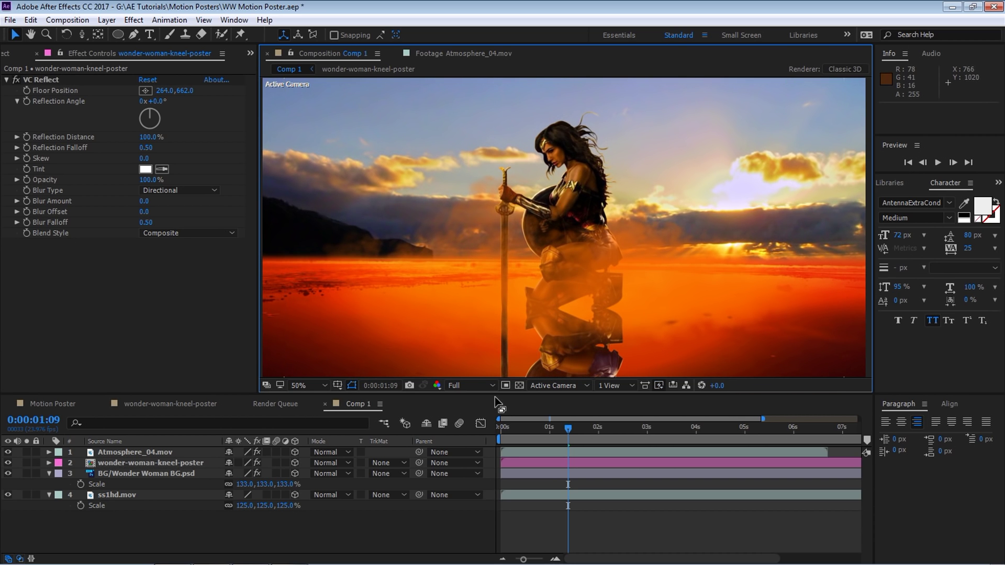
drag(496, 394, 496, 407)
key(space)
drag(538, 368, 538, 363)
click(52, 79)
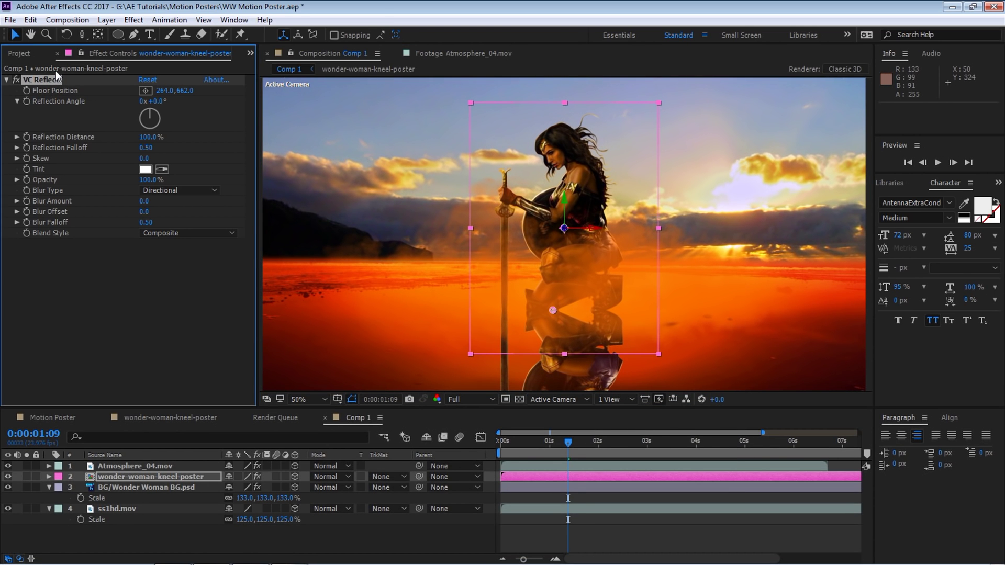
key(Delete)
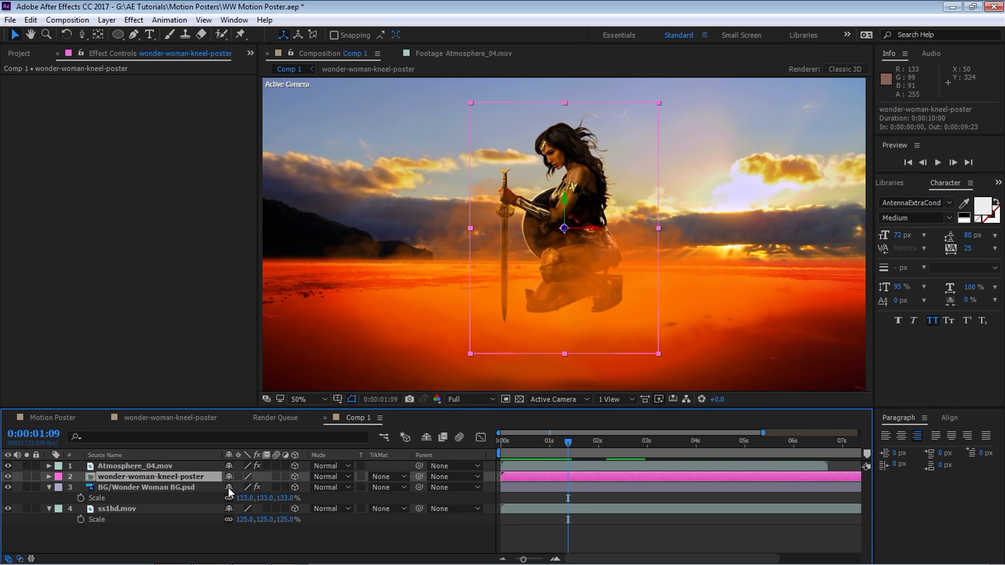
Duplicate the wonder-woman-kneel-poster layer, naming the upper copy Shadow and the lower one WW
key(ctrl+d)
key(Return)
text(Shadow)
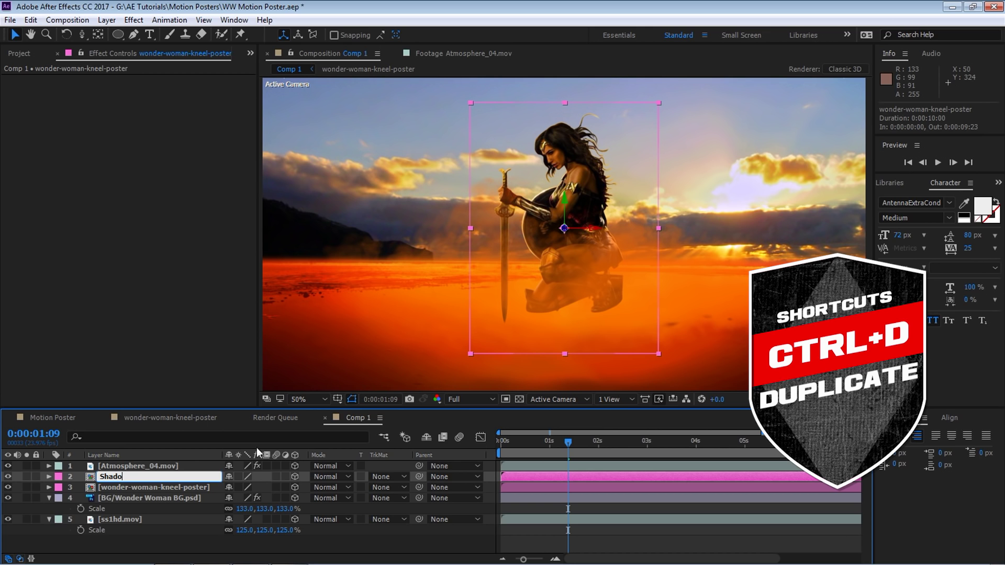
key(Return)
click(187, 486)
key(Return)
text(WW)
key(Return)
Rename the Atmosphere_04.mov layer as Smoke
click(178, 465)
key(Return)
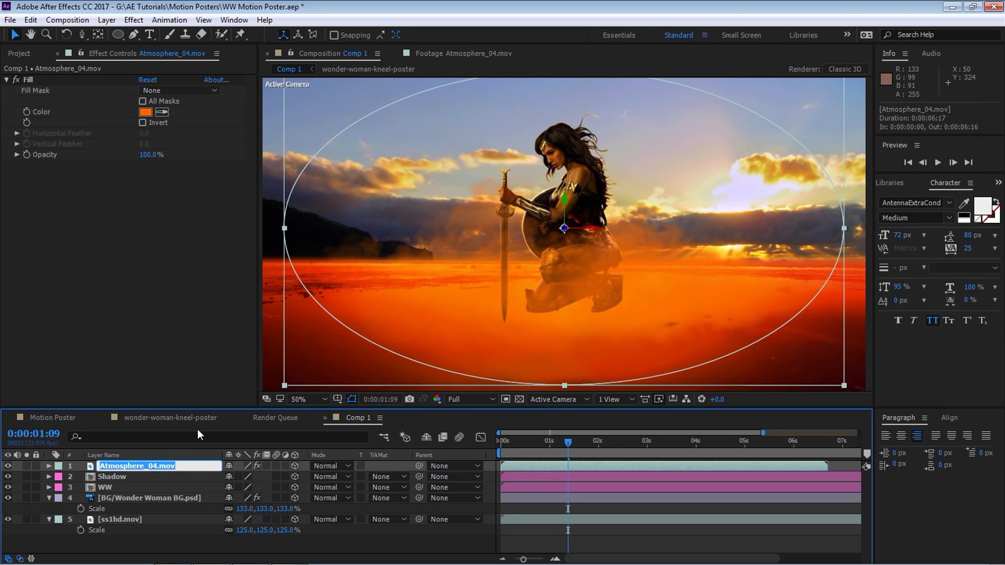
text(San)
key(BackSpace)
key(BackSpace)
key(BackSpace)
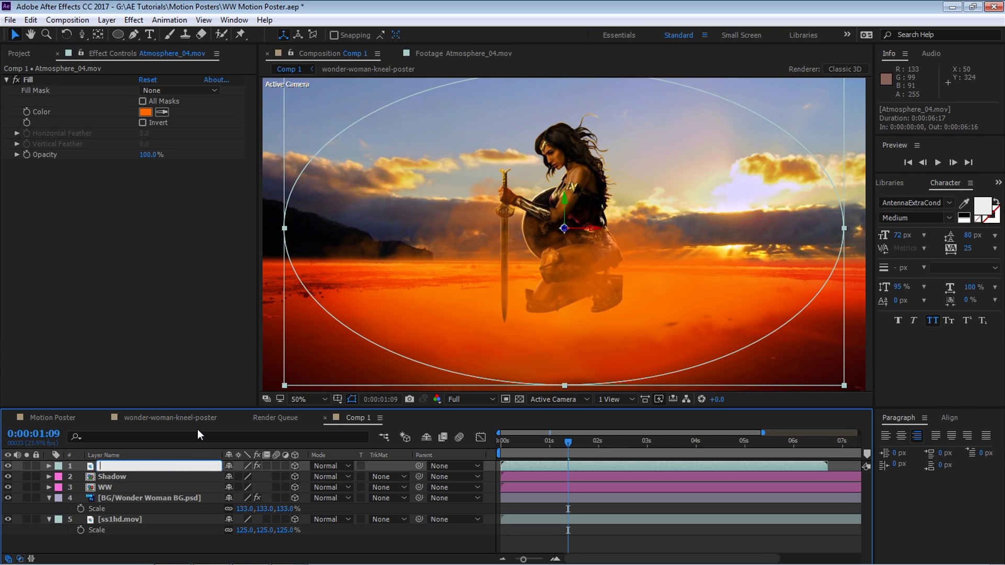
text(Smok)
key(BackSpace)
text(oke)
key(Return)
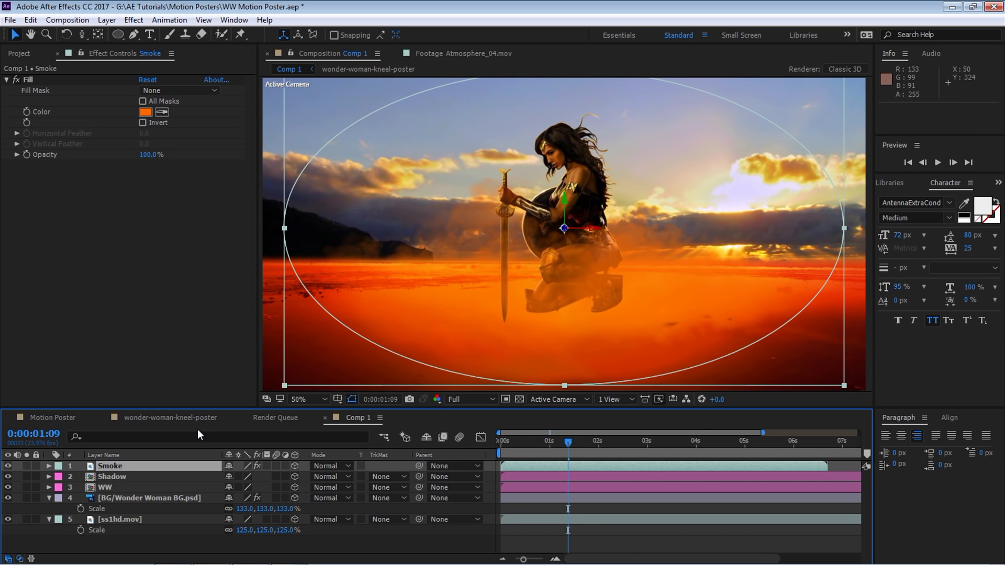
Rename the BG/Wonder Woman BG.psd layer as Sand and the ss1hd.mov layer as Clouds
click(154, 498)
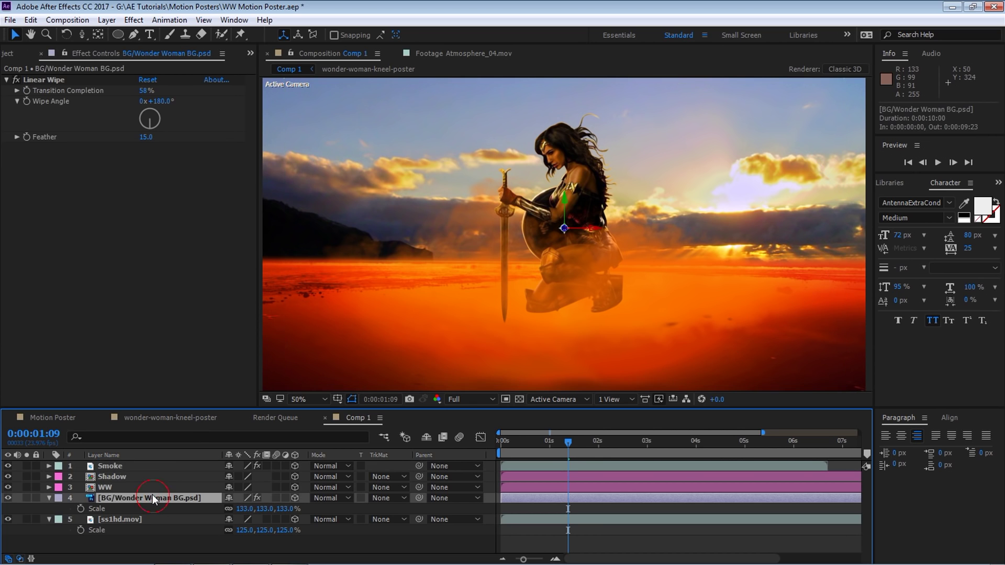
key(Return)
text(Sand)
key(Return)
click(126, 520)
key(Return)
text(Clouds)
key(Return)
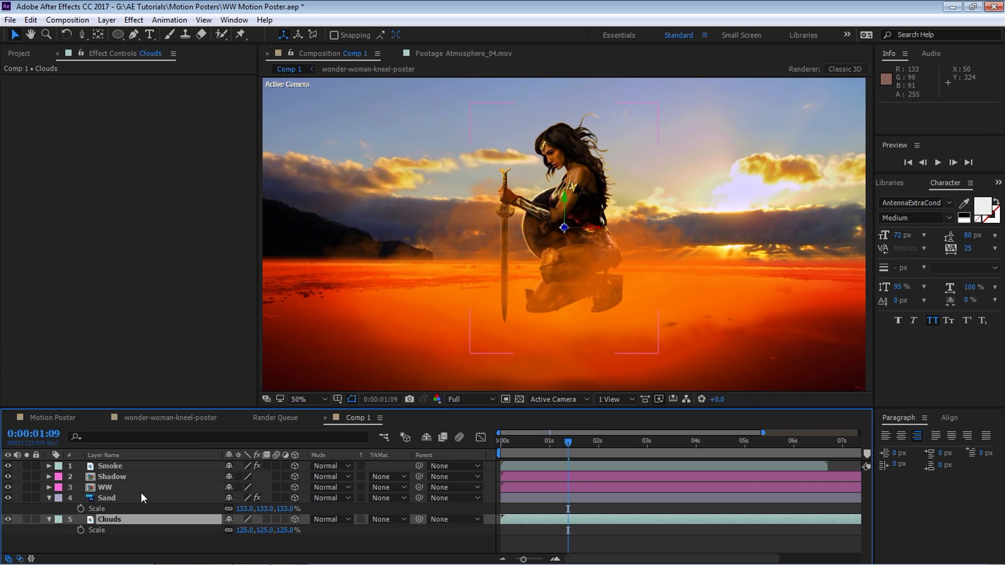
Move the Shadow layer's anchor point straight down to the base of the kneeling character
click(120, 478)
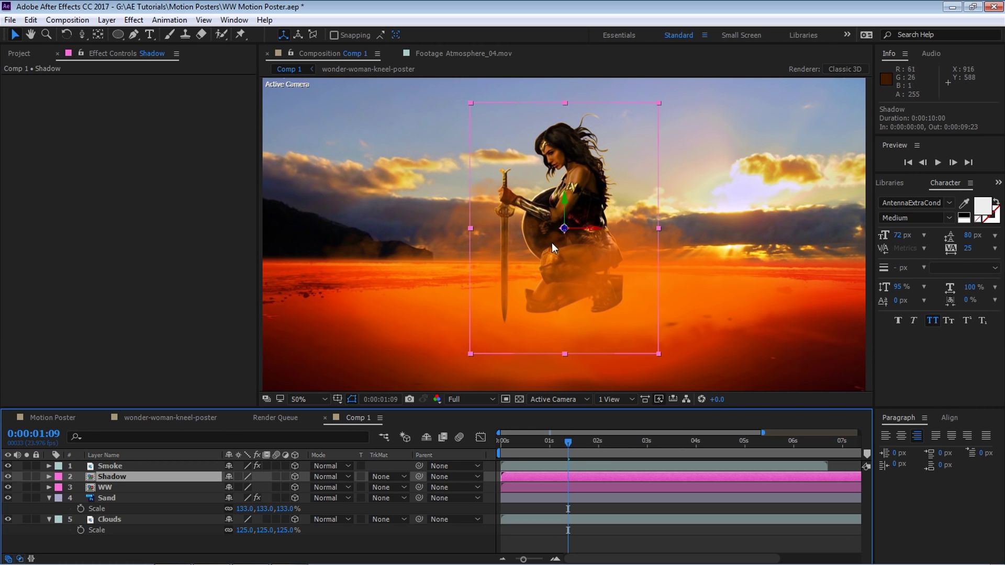
key(y)
drag(565, 241, 571, 310)
Flip the Shadow layer upside down by setting its X orientation to 180°
click(127, 475)
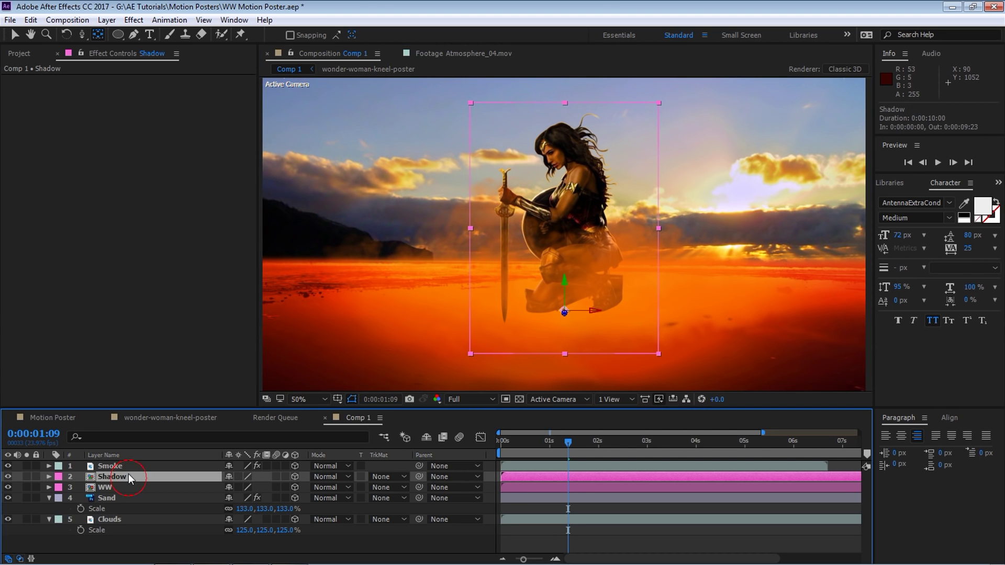
key(r)
drag(231, 492, 341, 514)
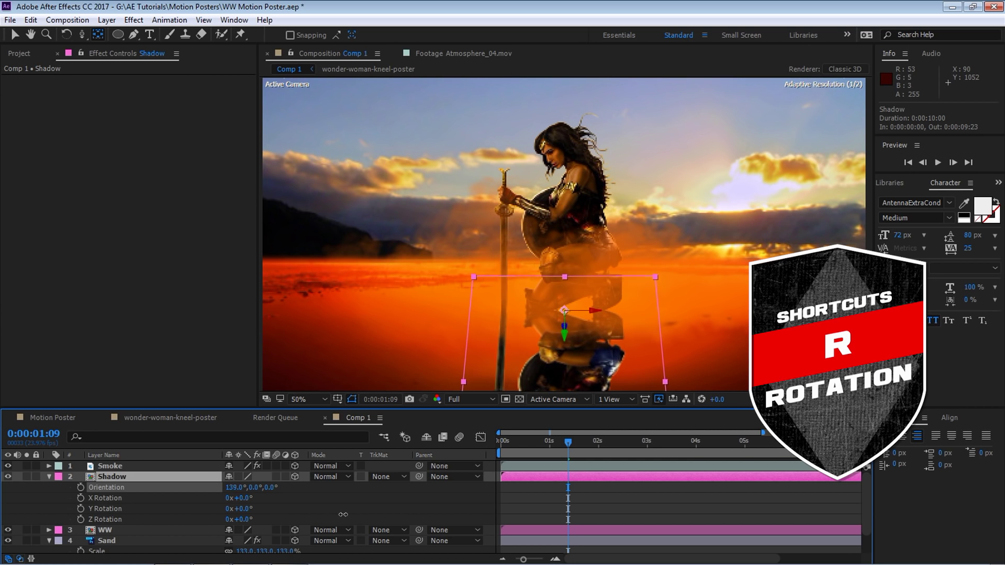
click(233, 488)
text(180)
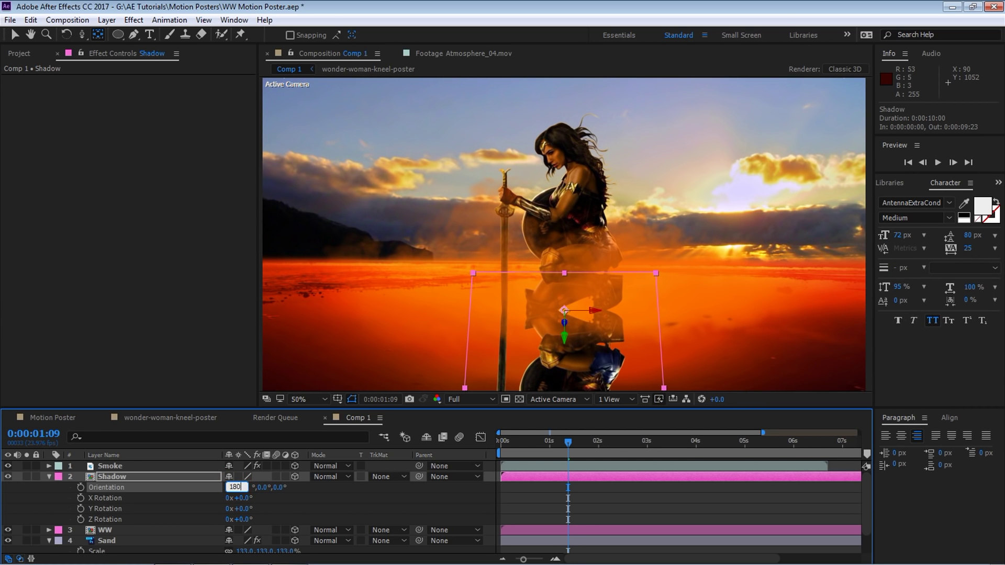
key(Return)
Apply Gaussian Blur to the Shadow layer with a blurriness of 7
drag(559, 259, 547, 220)
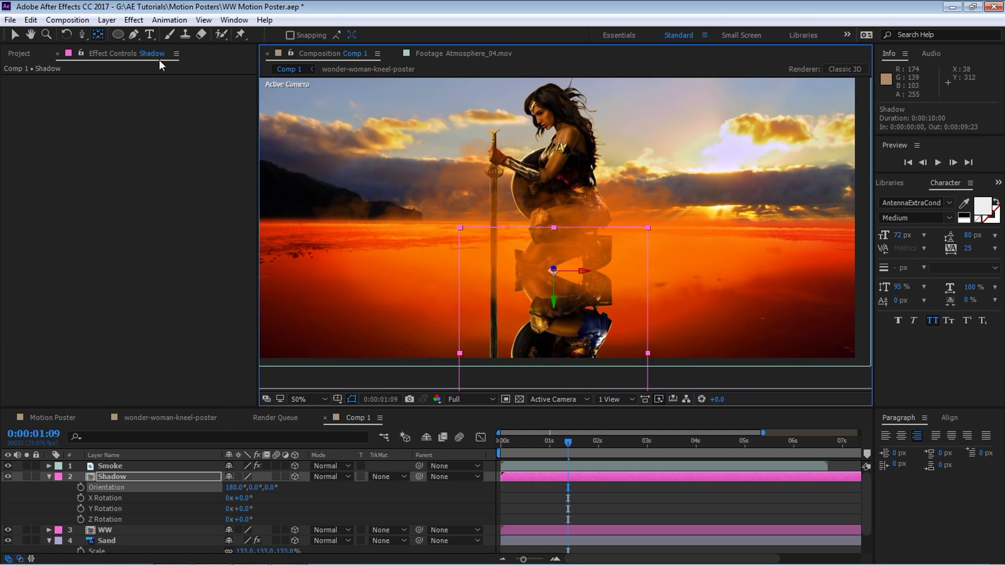
click(133, 20)
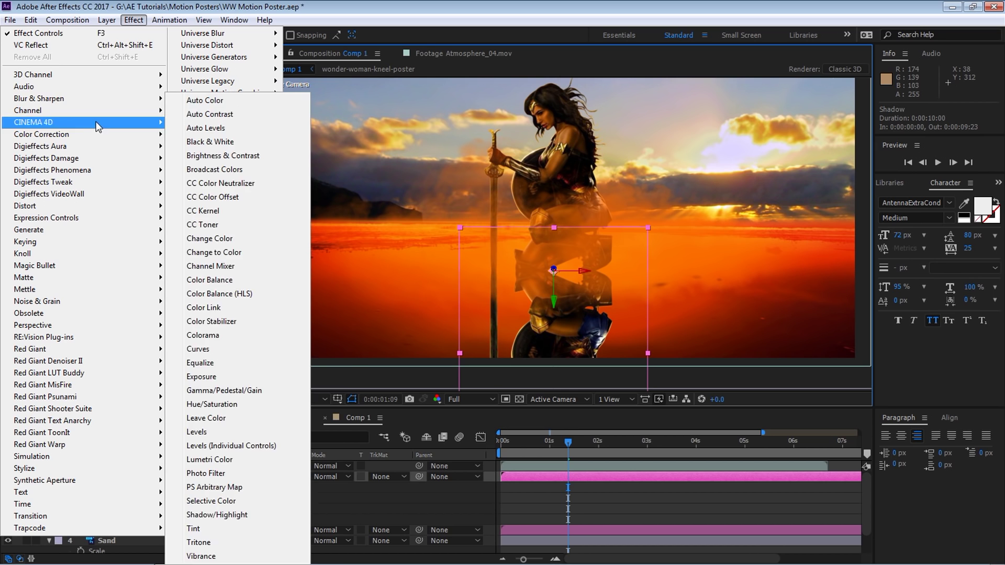
mouse_move(94, 96)
click(220, 238)
click(144, 90)
text(7)
key(Return)
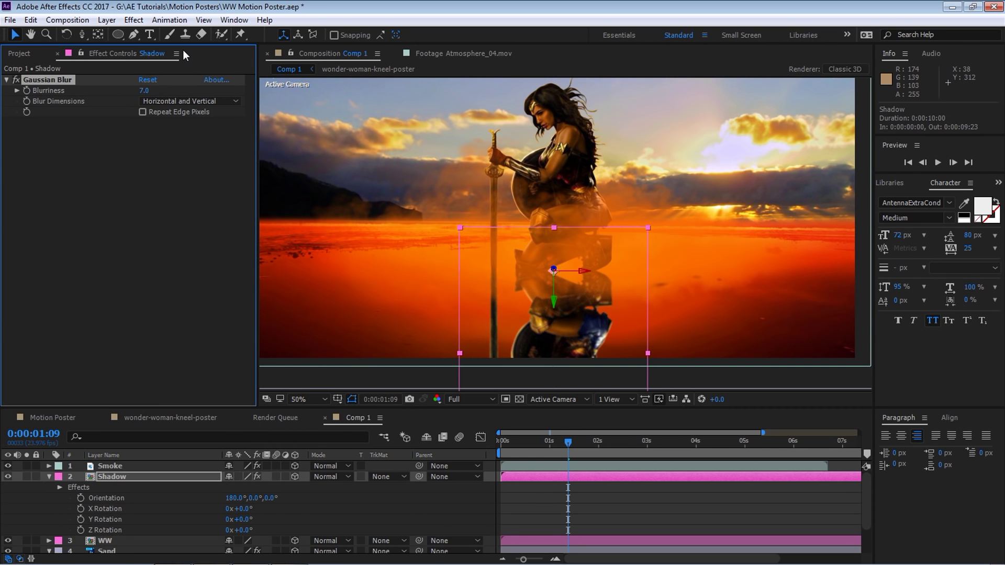
Apply Linear Wipe to the Shadow layer with a 180° wipe angle, 64% transition completion and a feather of 200
click(143, 20)
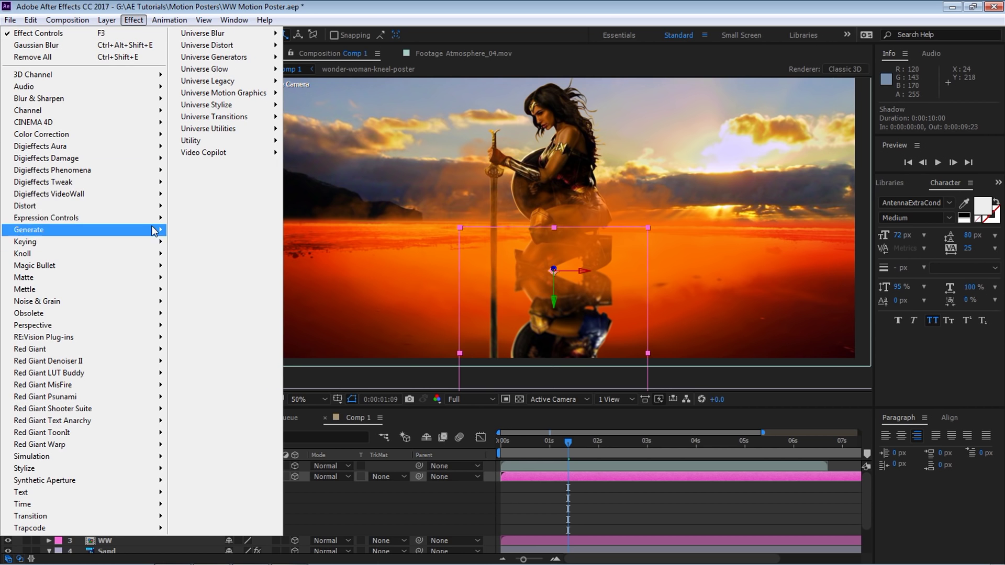
mouse_move(84, 516)
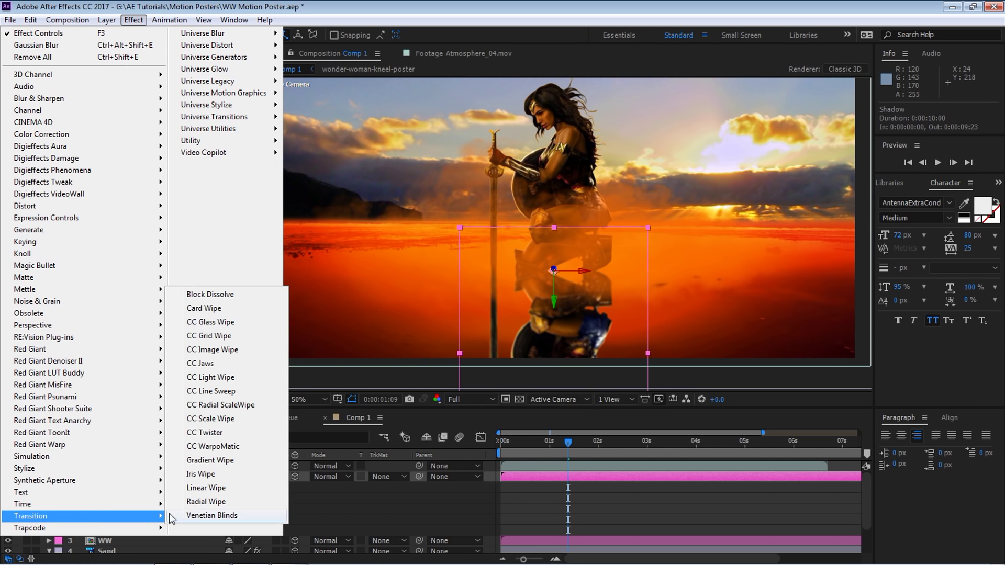
click(199, 504)
click(157, 143)
text(18)
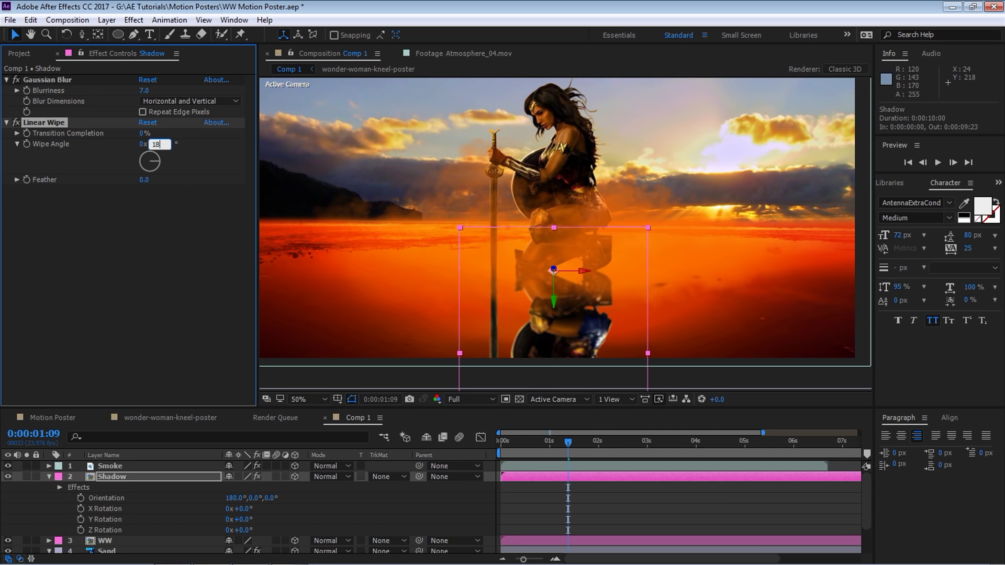
text(0)
key(Return)
drag(162, 132, 179, 132)
click(144, 180)
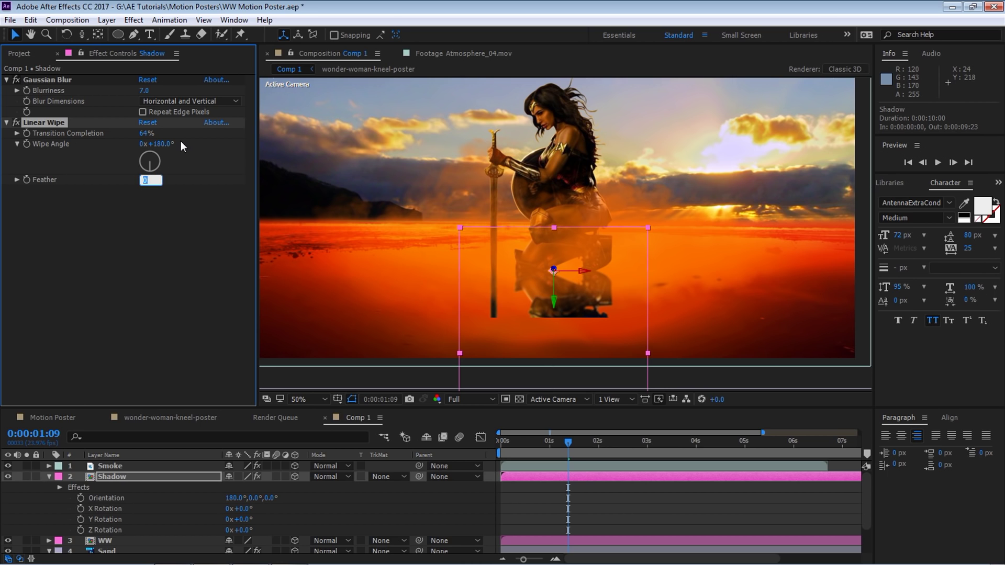
text(200)
key(Return)
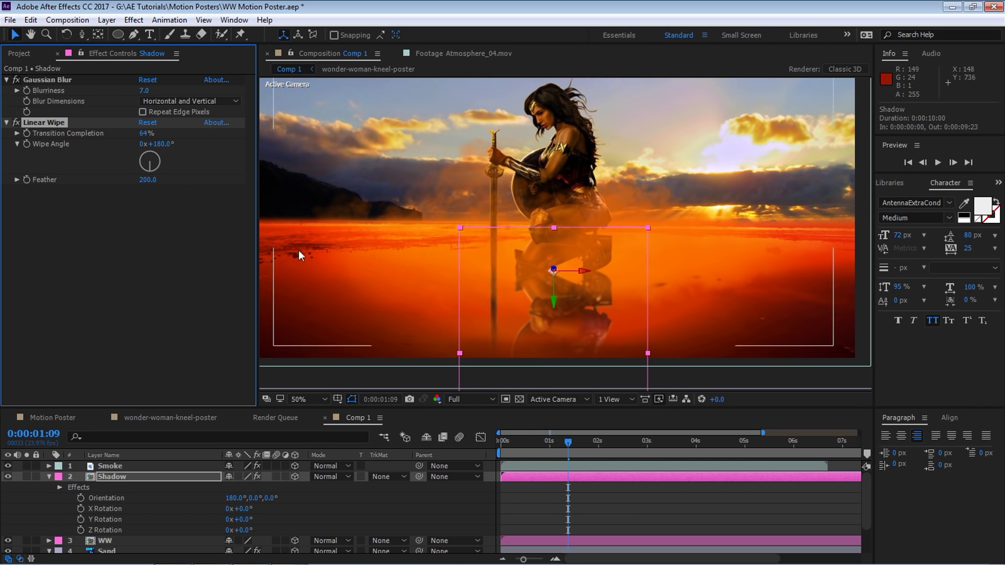
Set the Shadow layer's opacity to 73%
click(131, 476)
key(t)
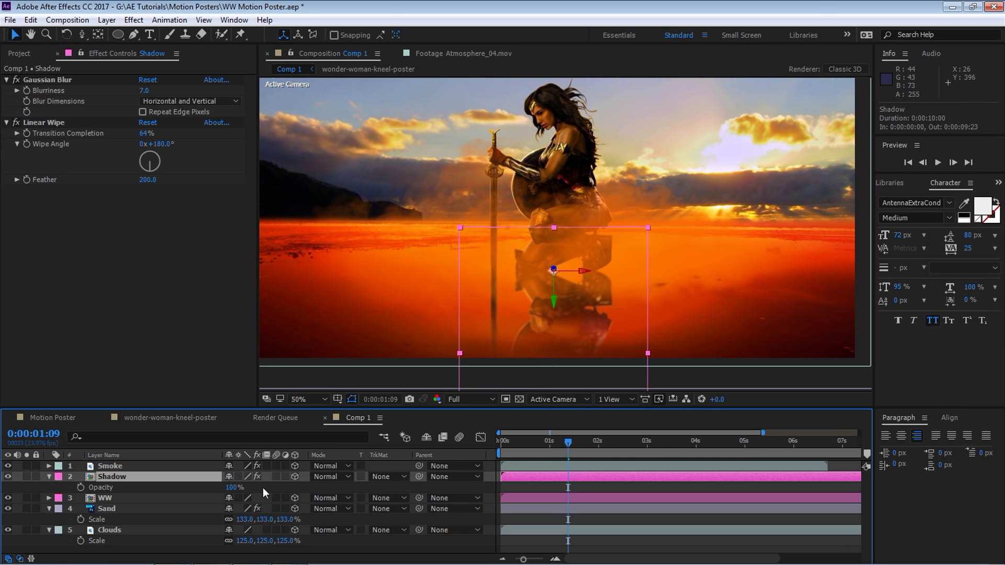
mouse_move(233, 490)
mouse_down()
mouse_move(211, 491)
mouse_move(220, 489)
mouse_up()
click(302, 464)
Play back part of Comp 1 in the maximized composition view to examine the character's reflection, and restore the layout
drag(610, 268, 611, 314)
key(grave)
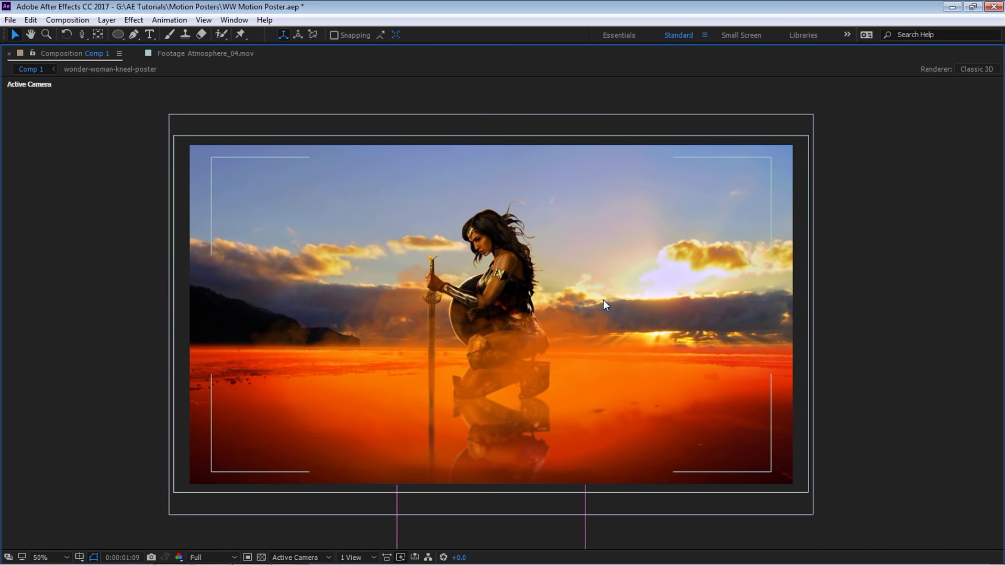
key(space)
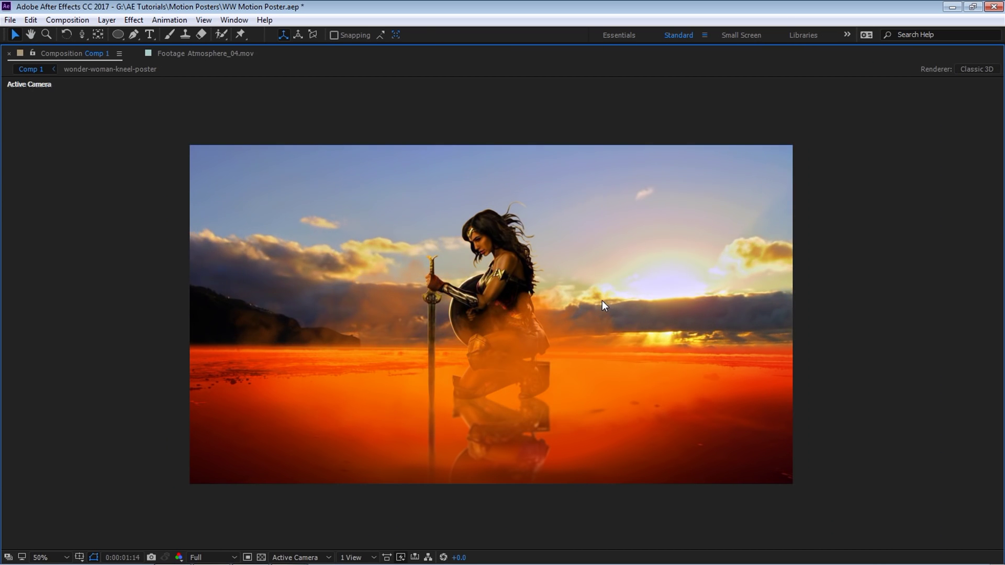
key(space)
key(grave)
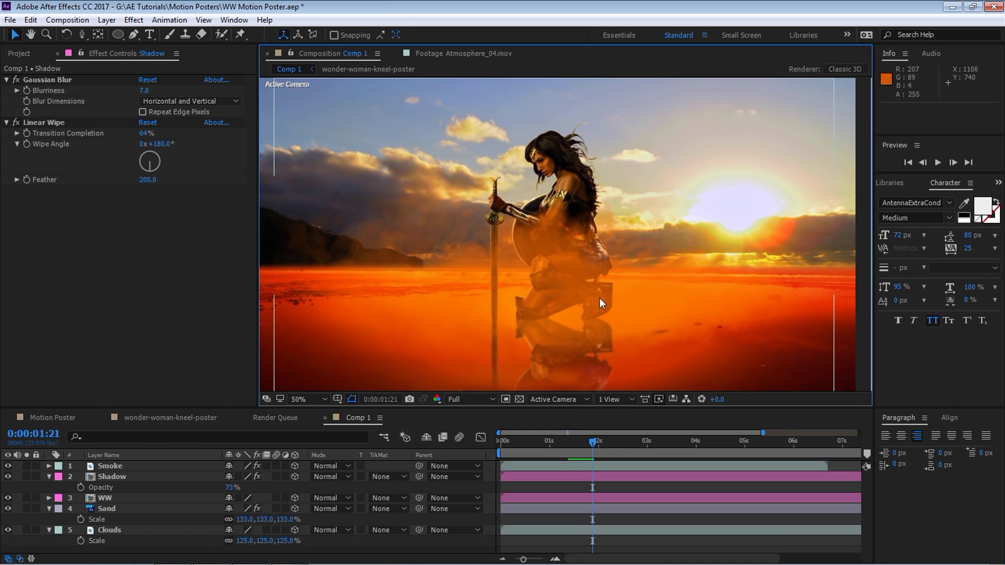
Collapse the Shadow and Sand layers' properties and add a new camera to Comp 1
click(49, 477)
click(49, 498)
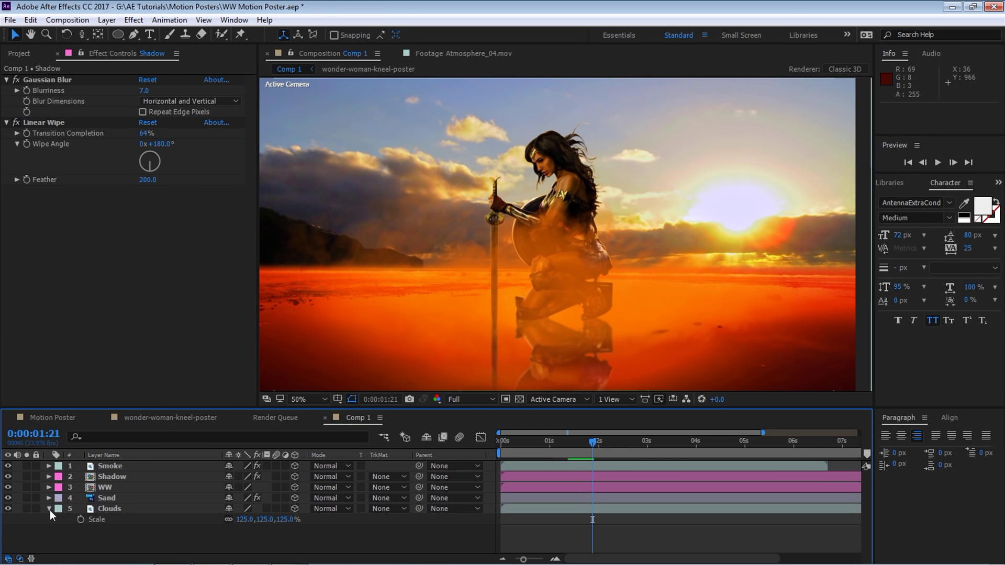
click(107, 20)
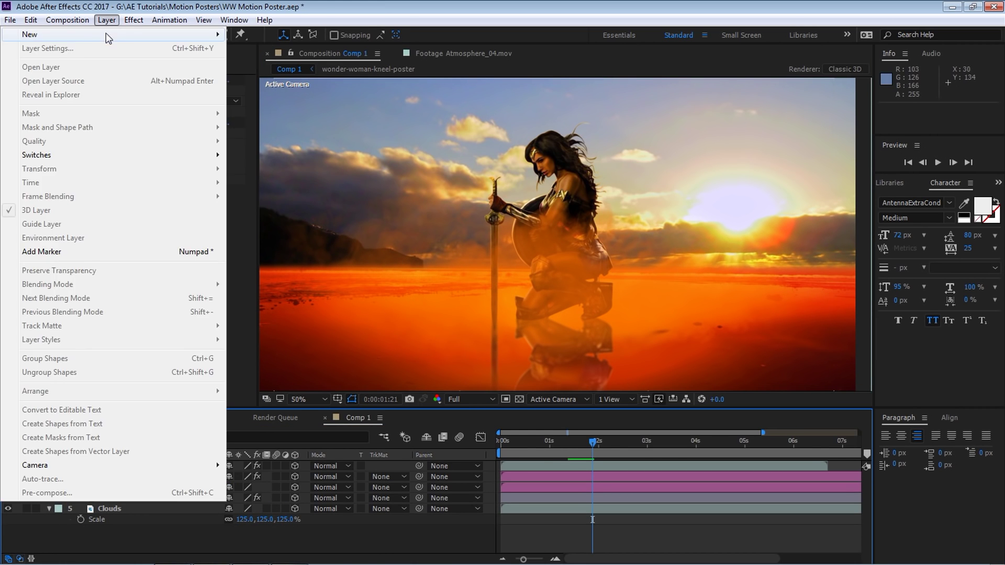
mouse_move(63, 34)
click(281, 77)
click(633, 450)
Add a null object to Comp 1 and open its name for editing
click(106, 20)
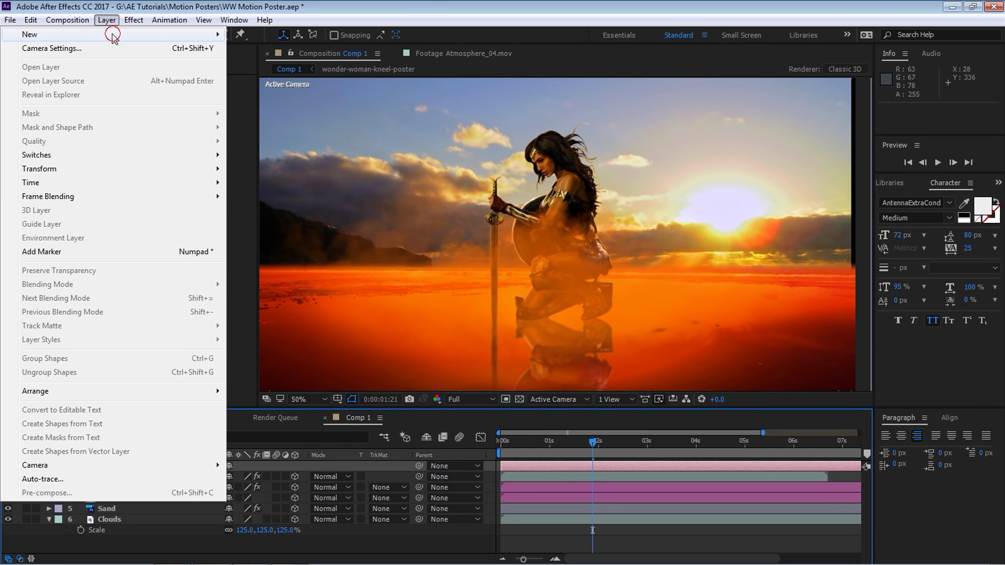
mouse_move(113, 35)
click(266, 88)
key(Return)
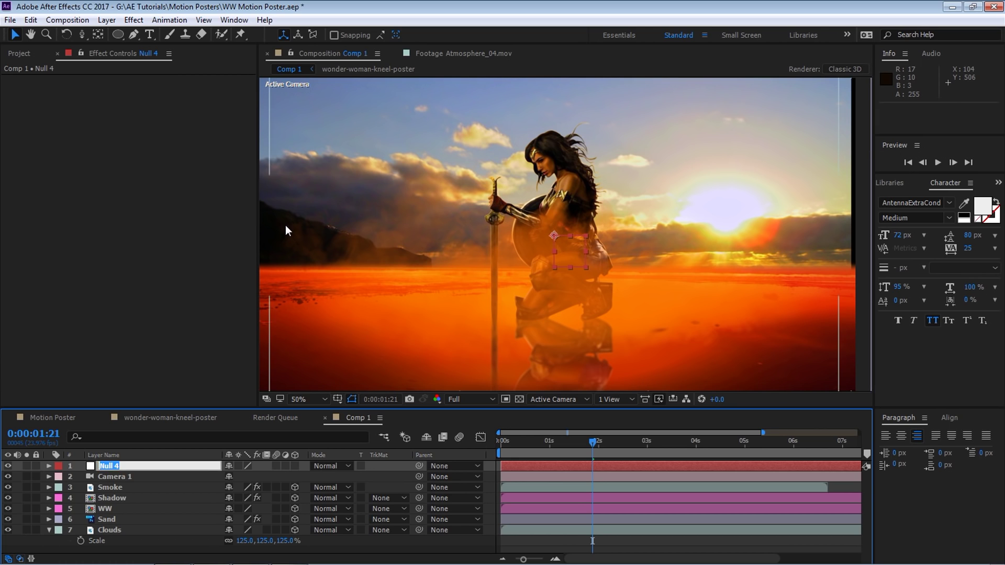
Rename the null as "Rotate Camera" and give it and Camera 1 the Yellow label colour
text(Rotate Camera)
key(Return)
ctrl+click(119, 476)
click(58, 466)
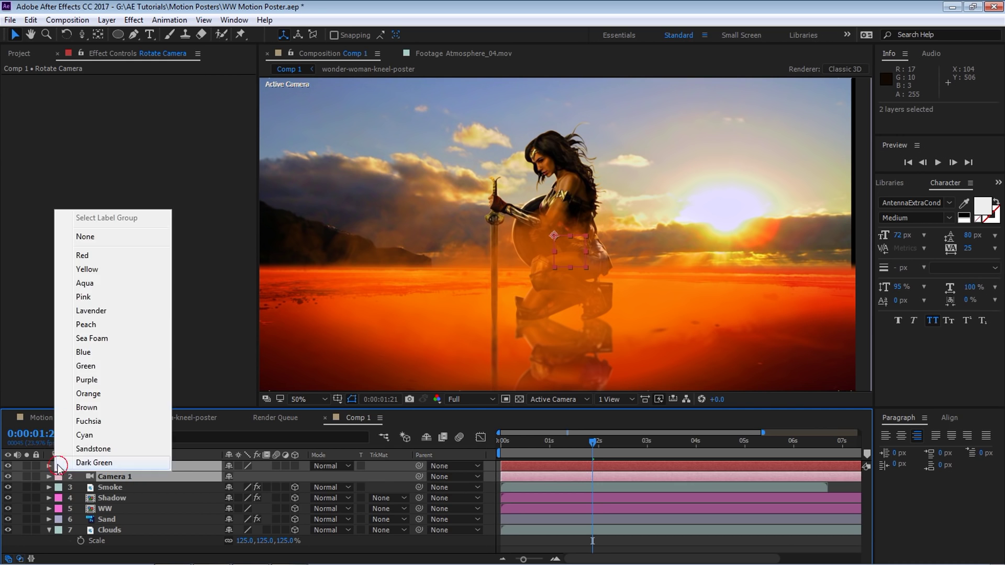
click(87, 269)
Make the Rotate Camera null a 3D layer and parent Camera 1 to it
click(160, 466)
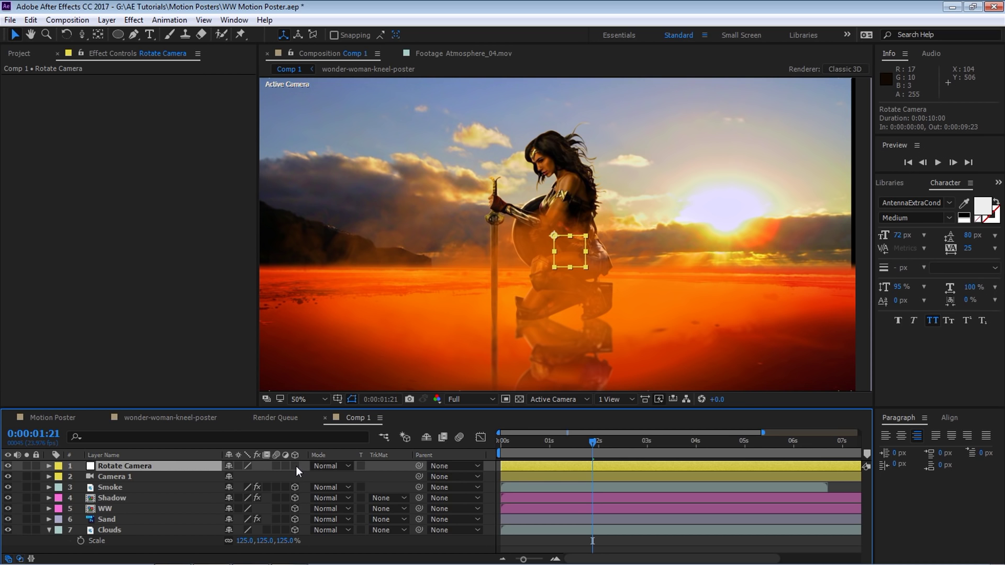
click(142, 477)
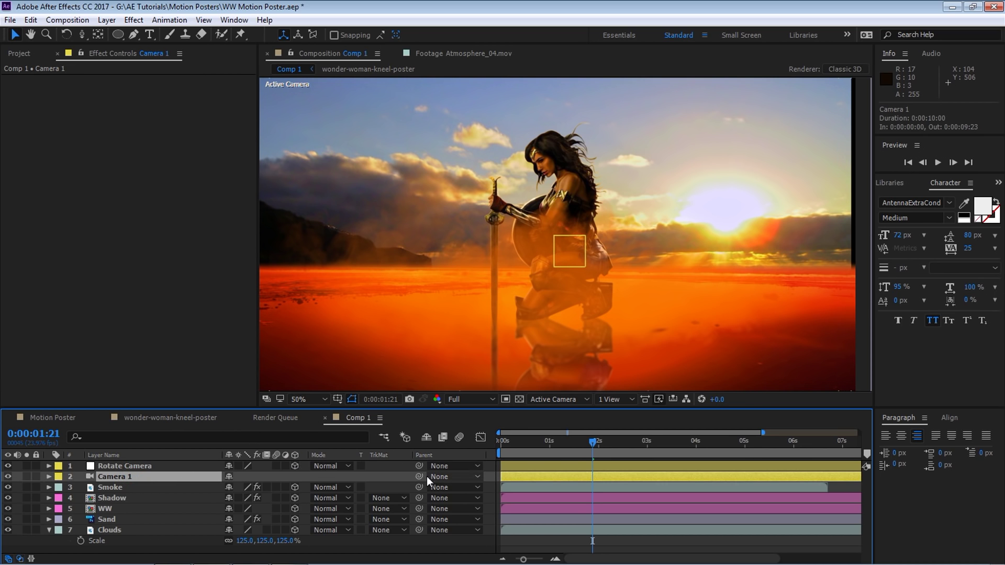
drag(419, 477, 146, 466)
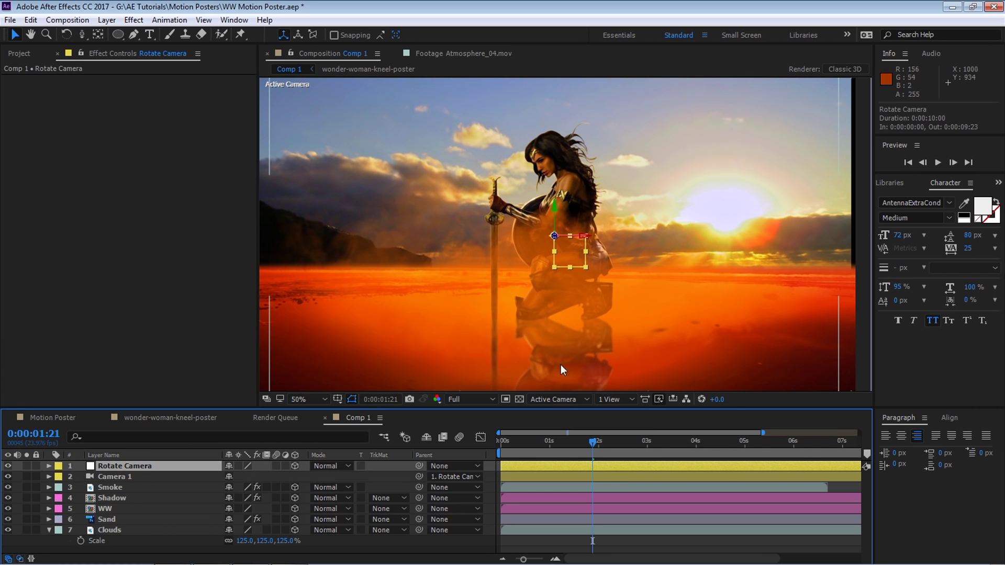
Check the Rotate Camera null's placement in the Top view and return to the Active Camera view
click(551, 401)
click(568, 299)
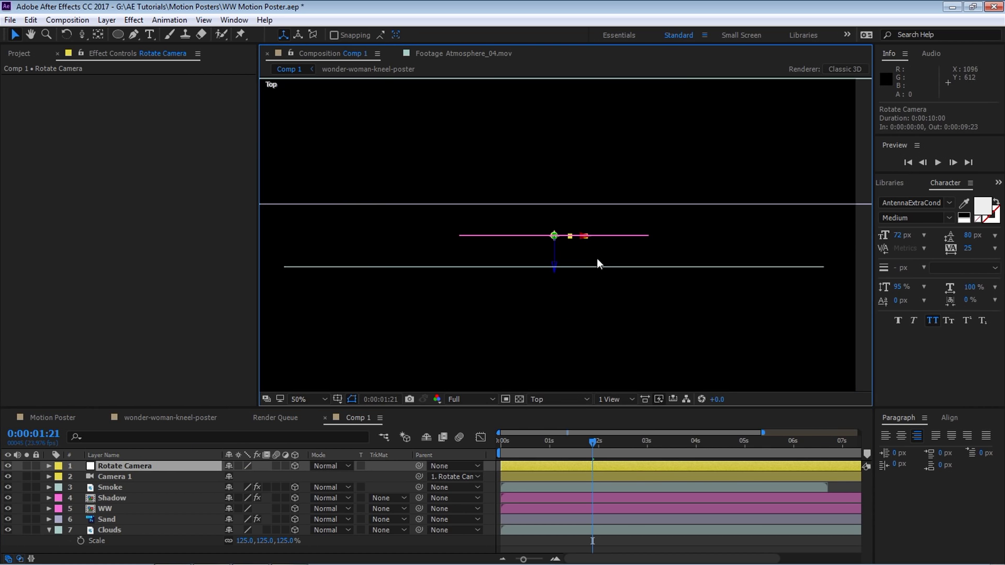
click(128, 467)
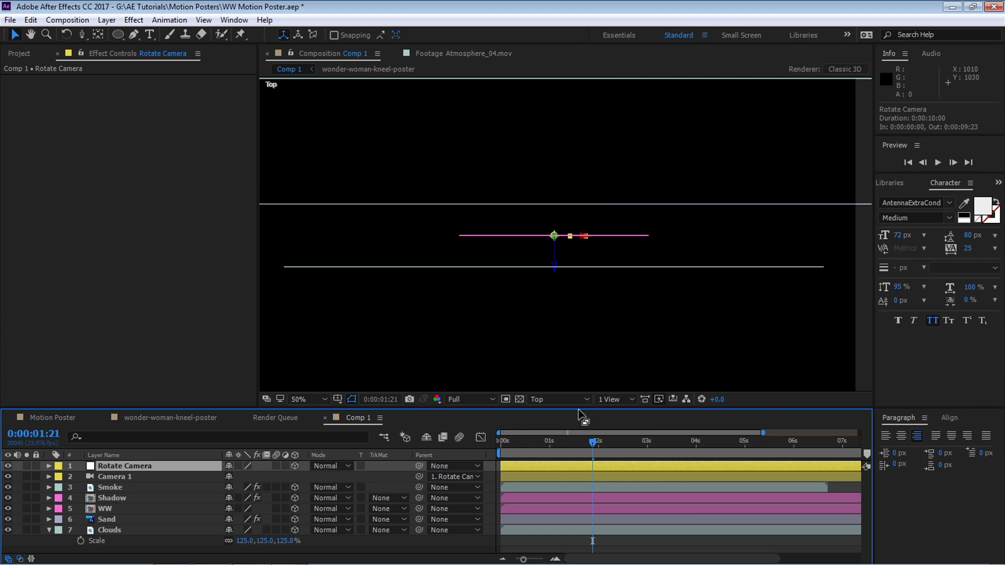
click(554, 399)
click(546, 231)
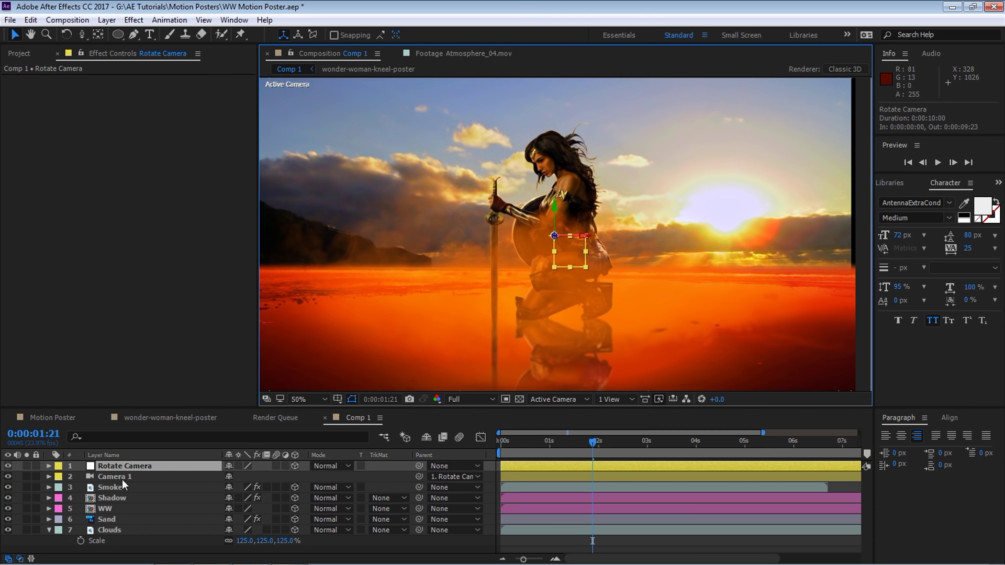
Widen the composition view, try rotating the Rotate Camera null about its Y axis, and undo the rotation
key(r)
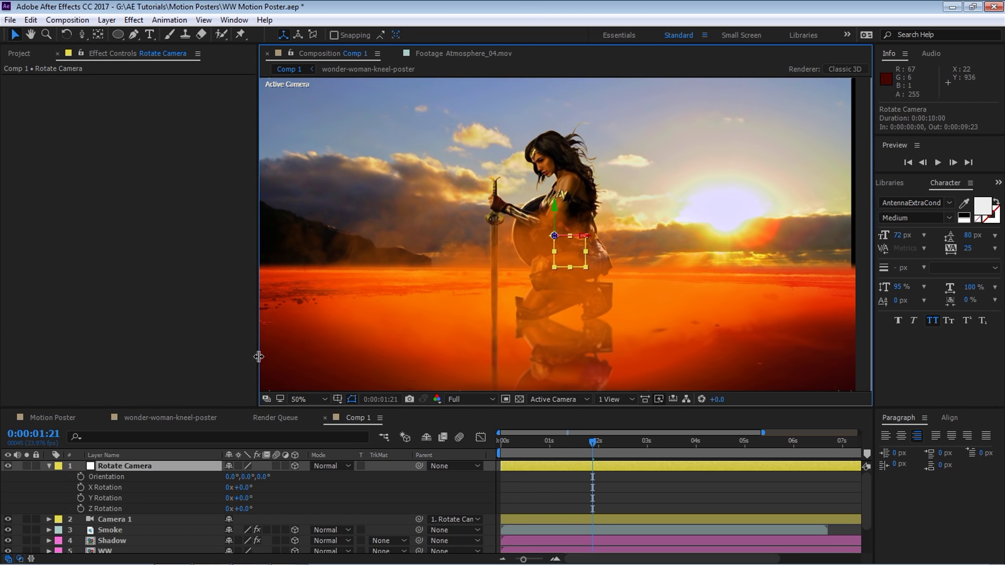
drag(257, 356, 162, 360)
drag(249, 501, 295, 490)
key(ctrl+z)
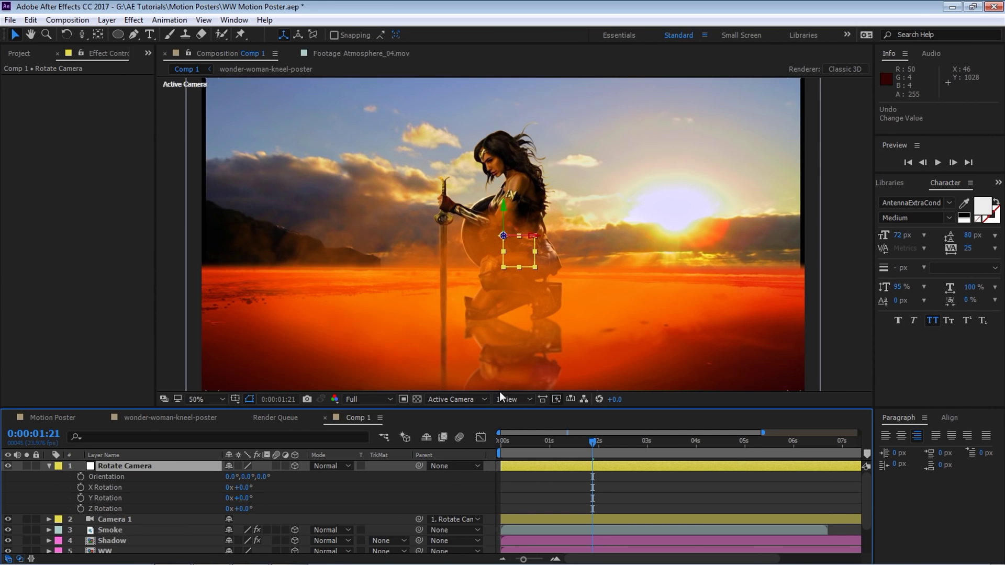
Preview the beginning of the composition, test the null's Y Rotation again, and undo the change
click(502, 444)
key(space)
click(49, 467)
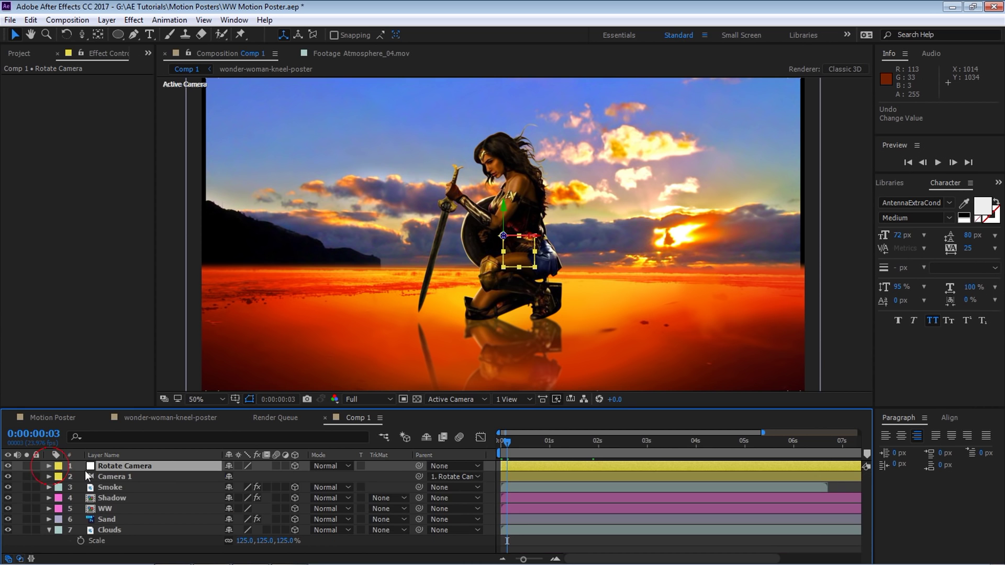
key(r)
drag(246, 497, 251, 501)
key(ctrl+z)
Add Point of Interest and Position keyframes to Camera 1 and move them to 0:00:00:00
click(116, 518)
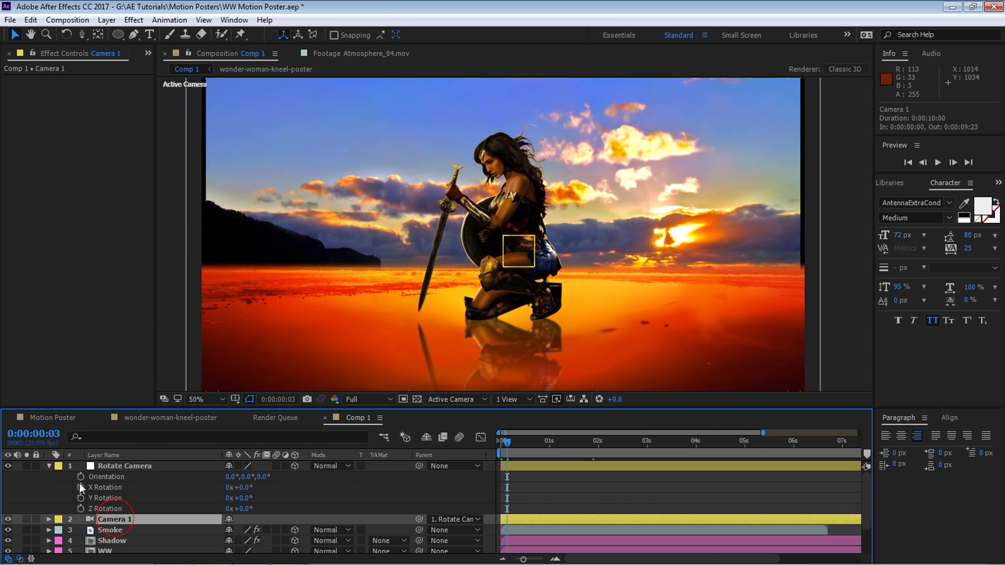
click(49, 465)
key(p)
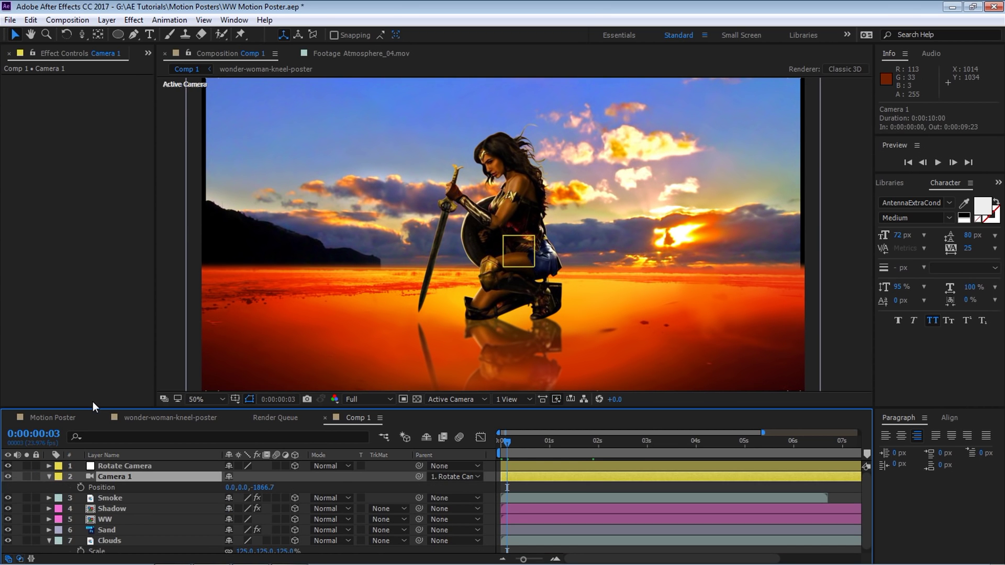
key(alt+shift+a)
key(alt+shift+p)
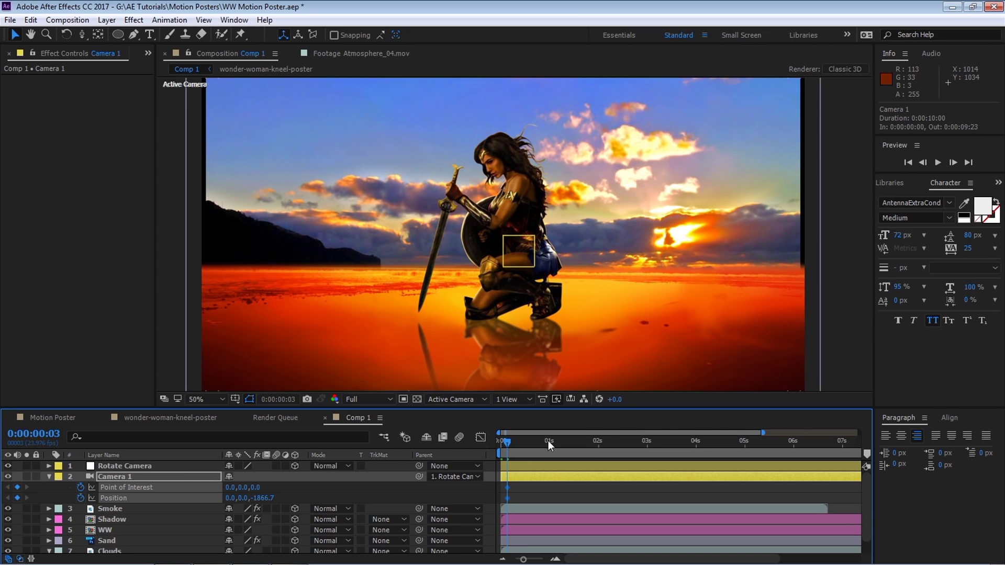
key(Home)
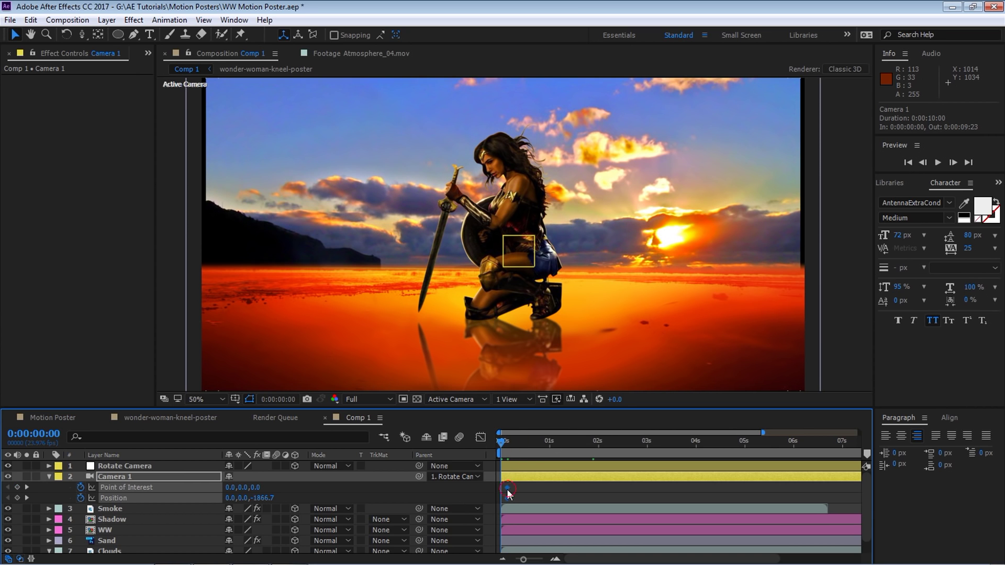
drag(507, 492, 504, 492)
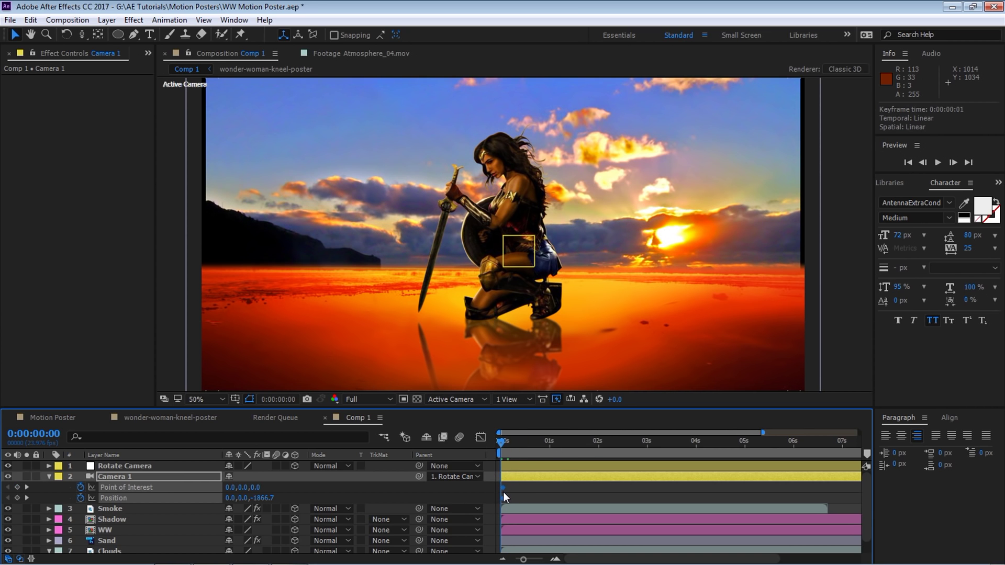
Add both camera keyframes at 0:00:01:00, dolly the camera to Z position -1386.7 at the first frame, and preview the move
click(549, 443)
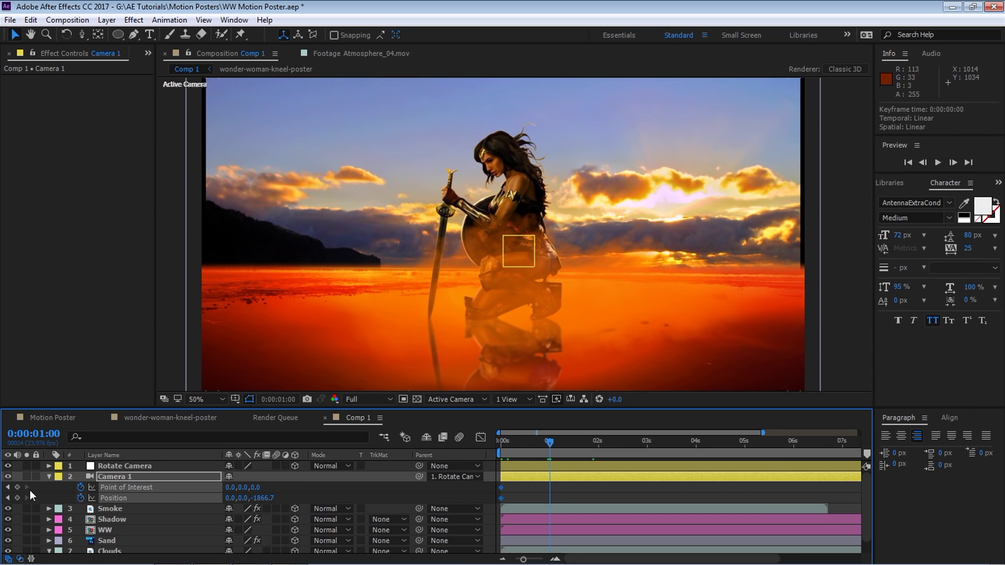
drag(500, 474, 497, 497)
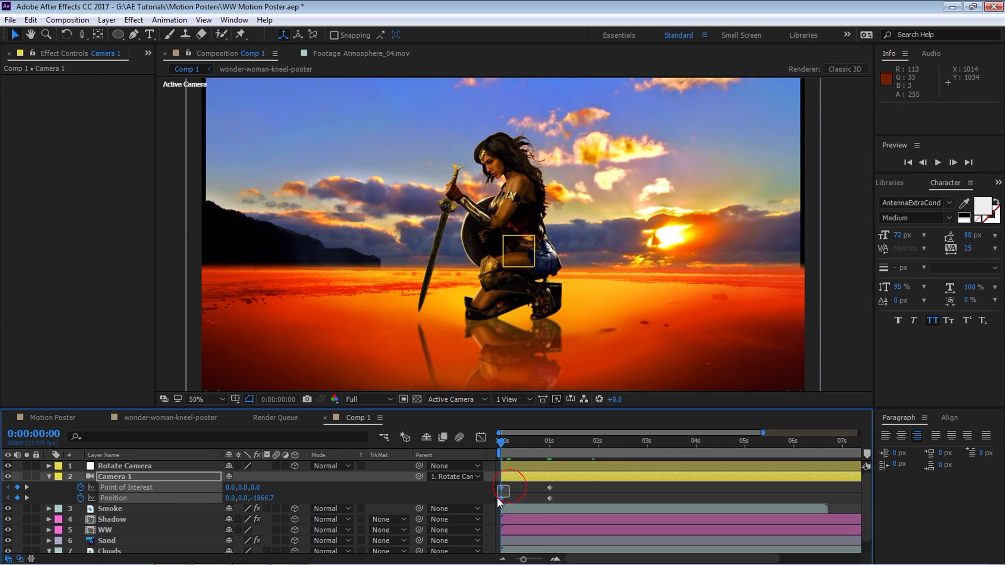
key(c)
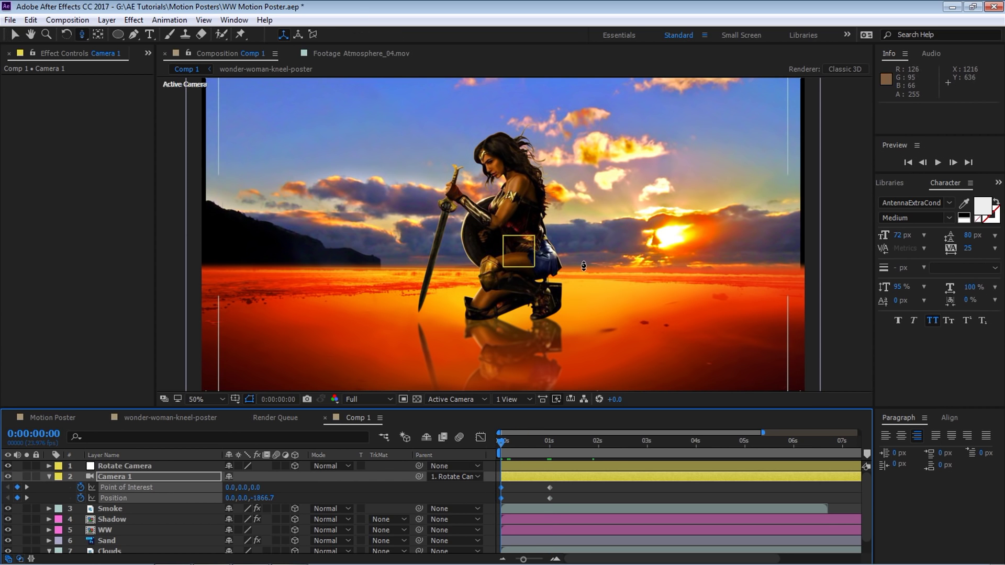
key(c)
mouse_move(582, 270)
mouse_down()
mouse_move(575, 286)
mouse_move(573, 276)
mouse_up()
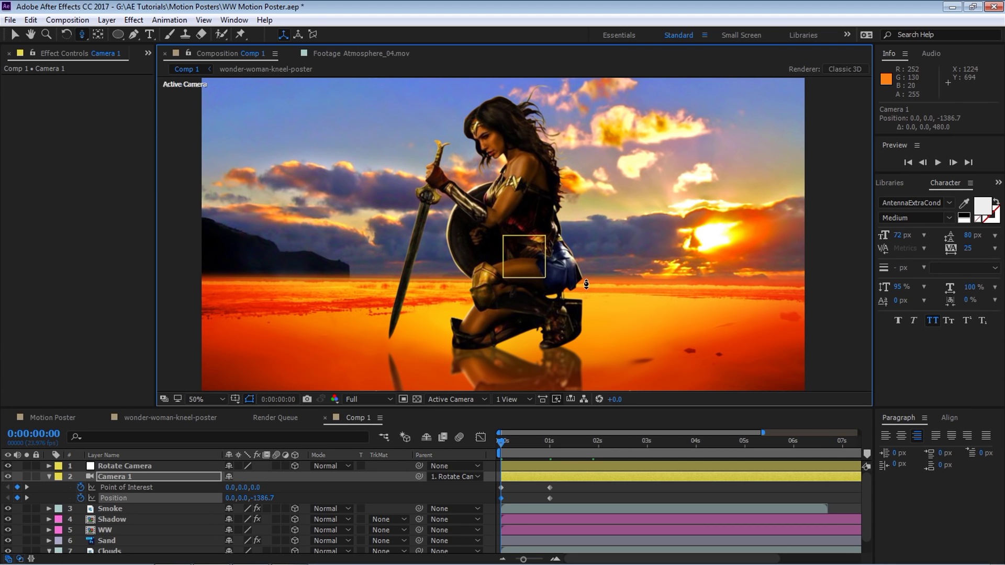
key(space)
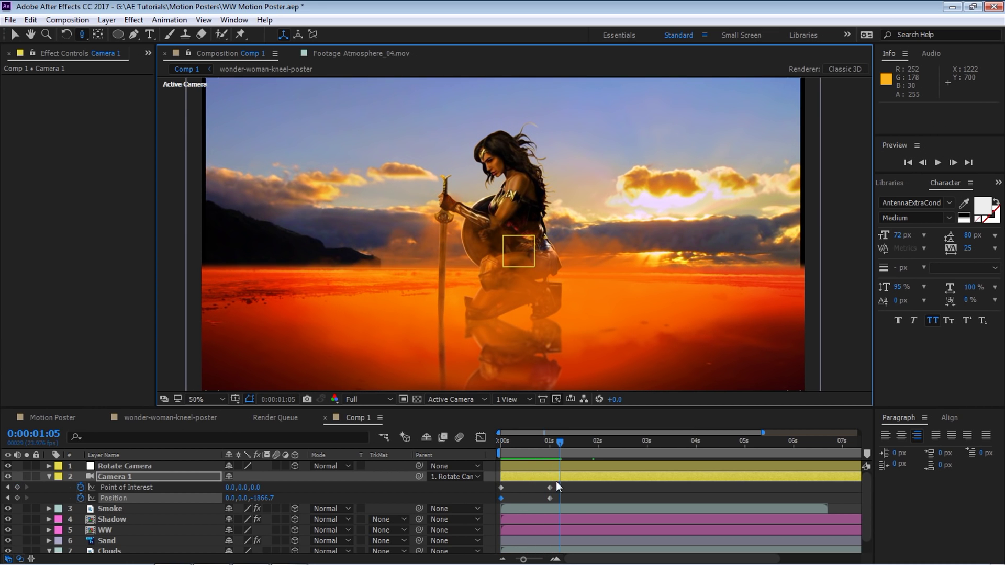
Apply Easy Ease In to Camera 1's Point of Interest and Position keyframes at one second
click(535, 501)
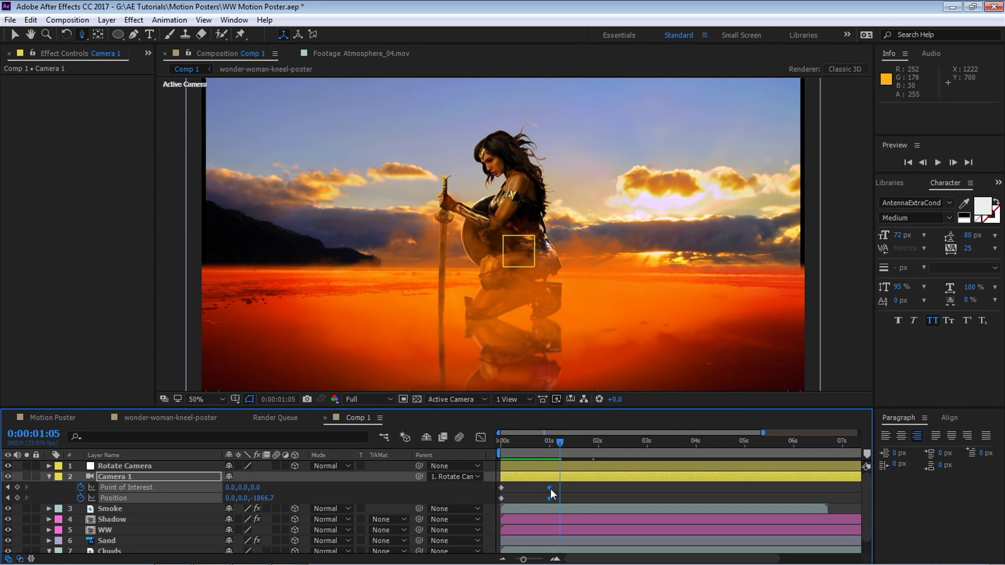
right_click(550, 490)
click(427, 411)
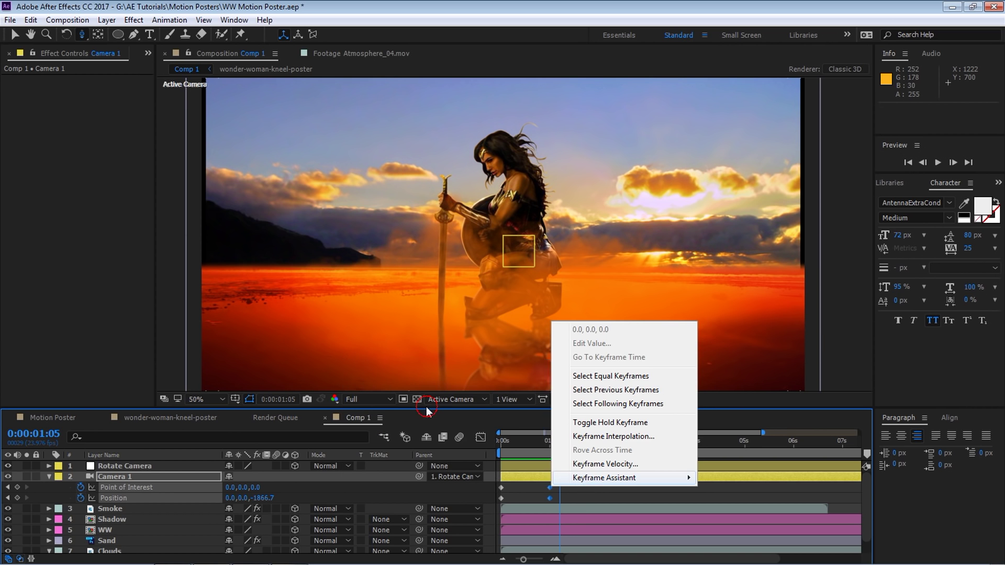
Check the frame edges at 0:00:01:00 and scale the Clouds layer to 135% to cover them
click(547, 445)
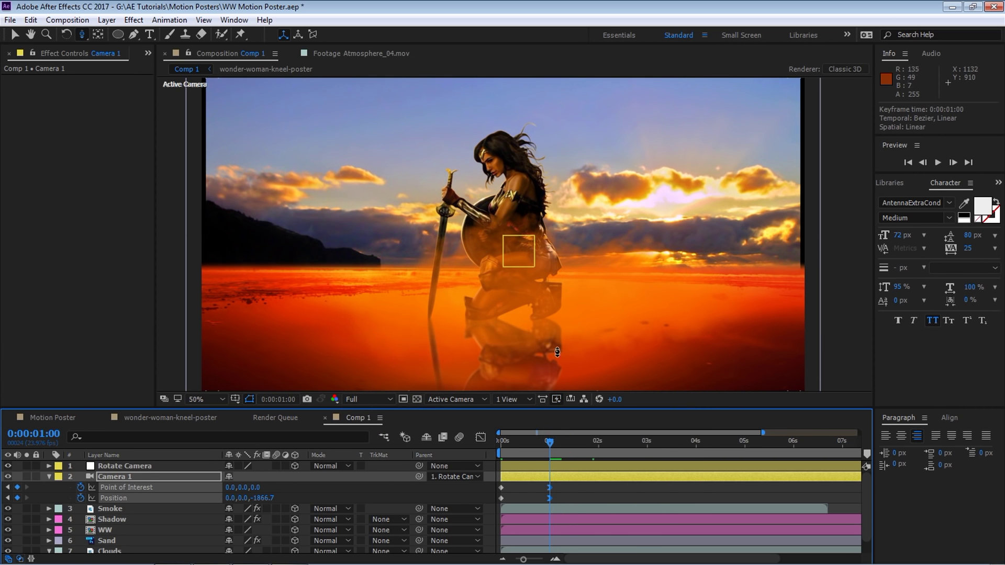
drag(574, 335, 591, 365)
drag(684, 299, 682, 225)
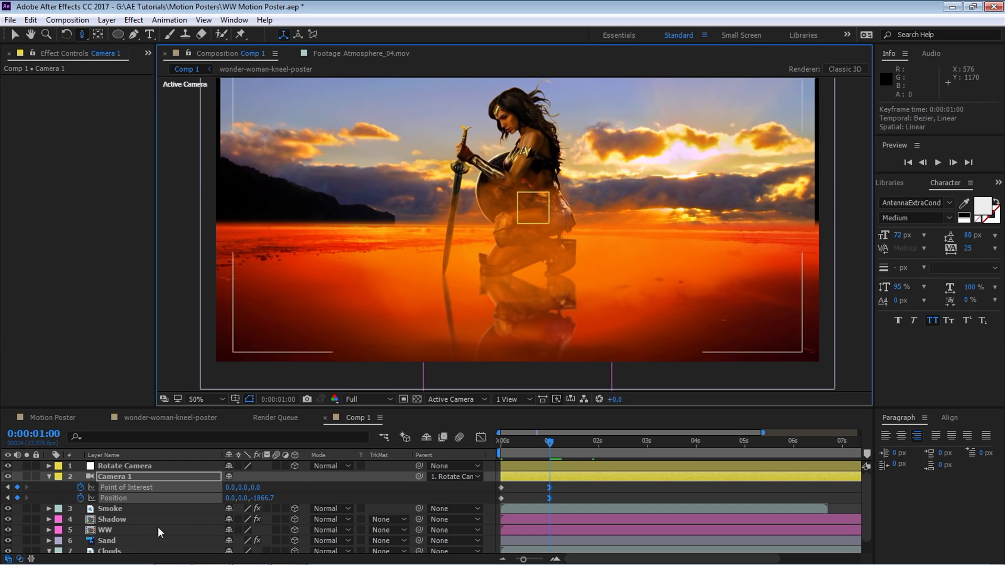
click(50, 476)
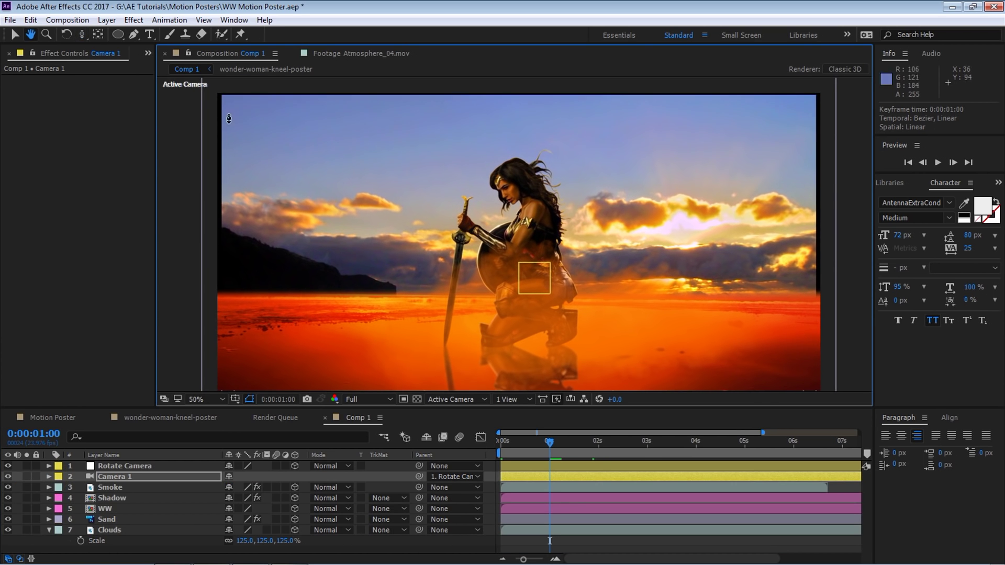
drag(587, 239, 582, 267)
click(109, 529)
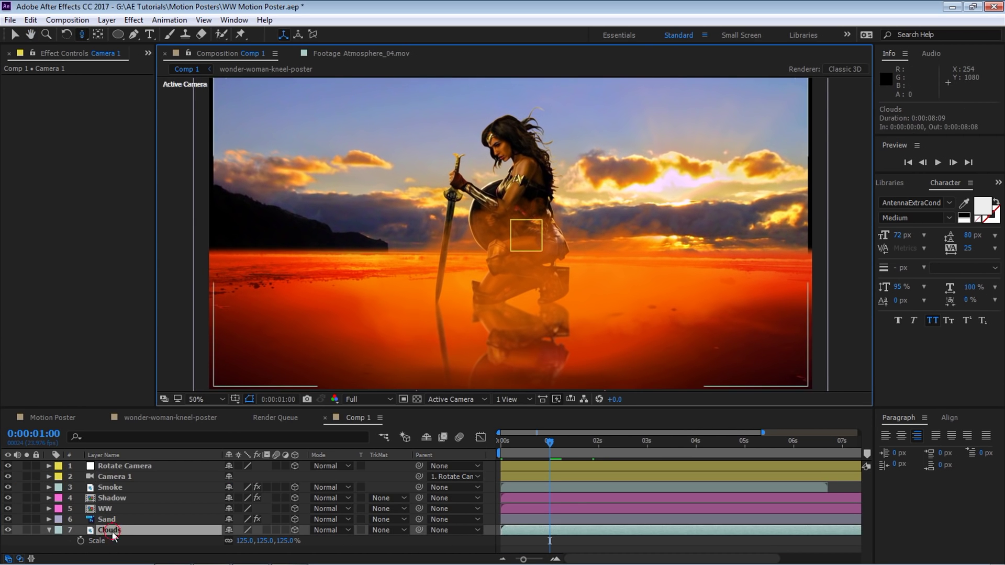
text(135)
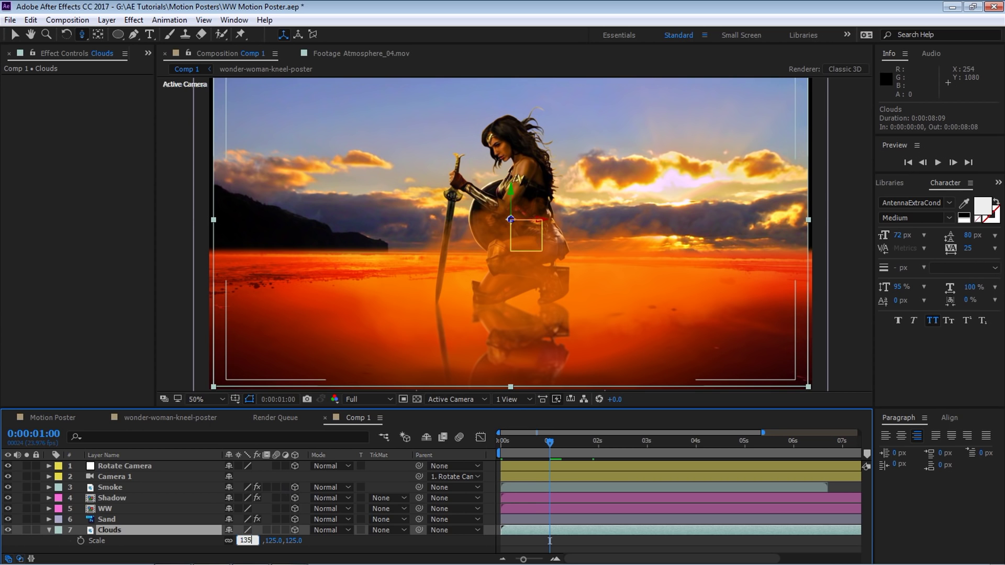
key(Return)
click(216, 450)
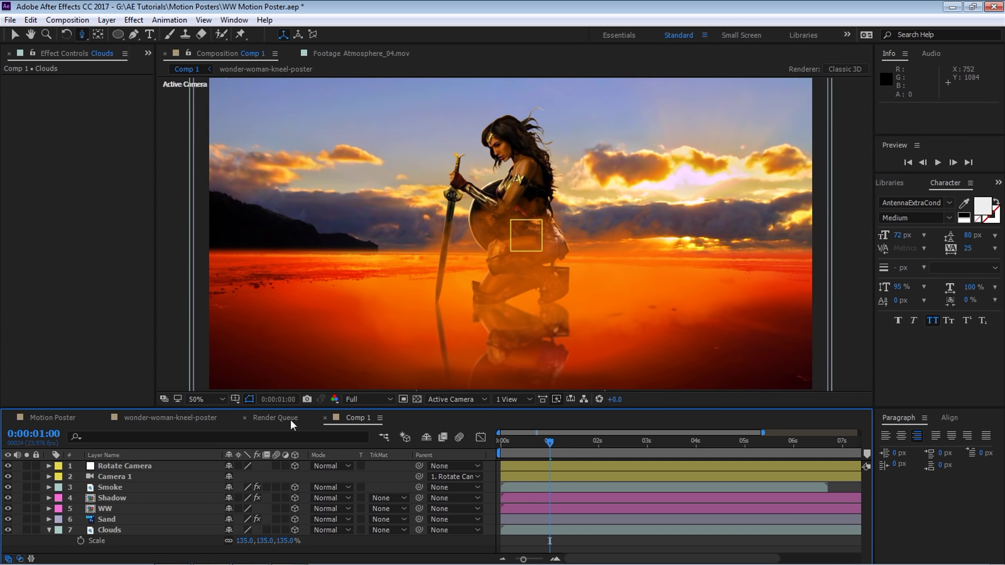
Switch to Photoshop, where the wonder-woman-kneel-poster document is open
key(alt+Tab)
key(alt+Tab)
key(alt+Tab)
key(alt+Tab)
key(alt+Tab)
click(22, 556)
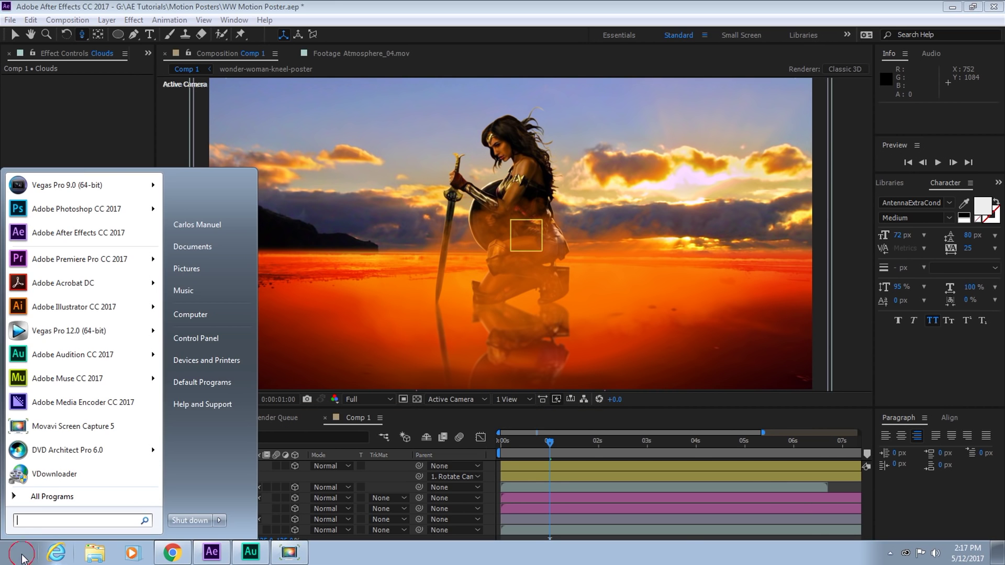
click(57, 211)
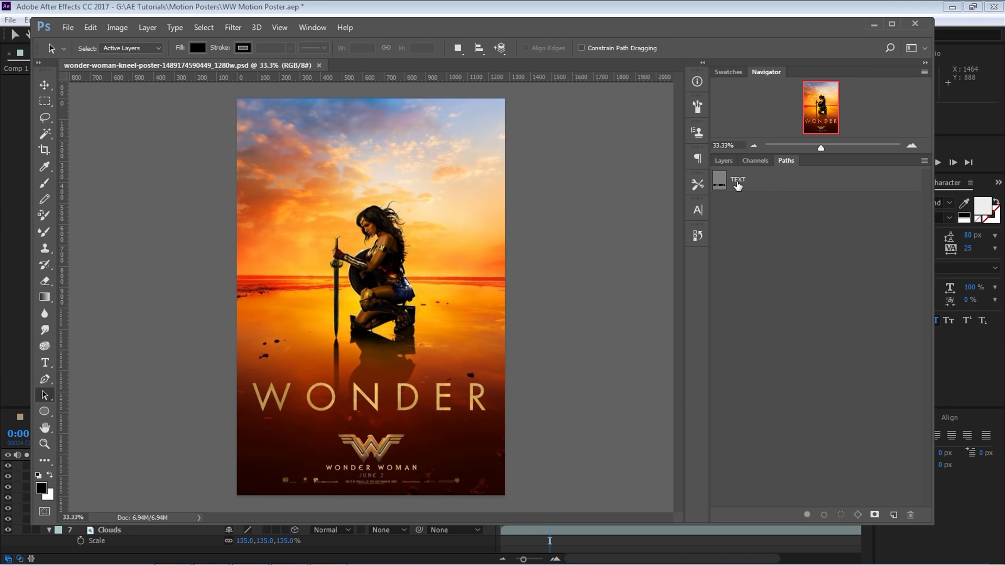
Select all the WONDER letter outlines in the TEXT path and copy them
click(738, 183)
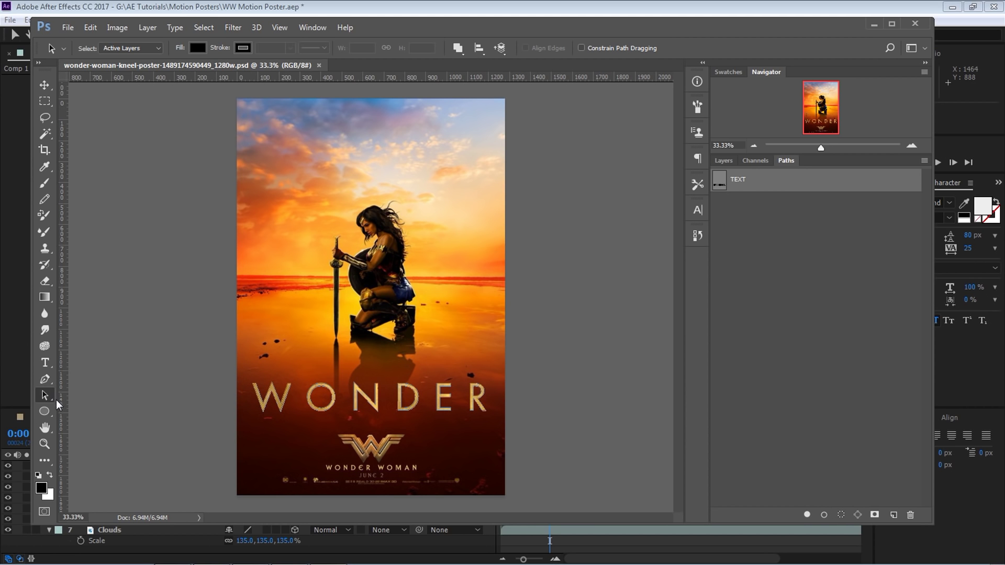
key(ctrl+plus)
drag(469, 321, 479, 233)
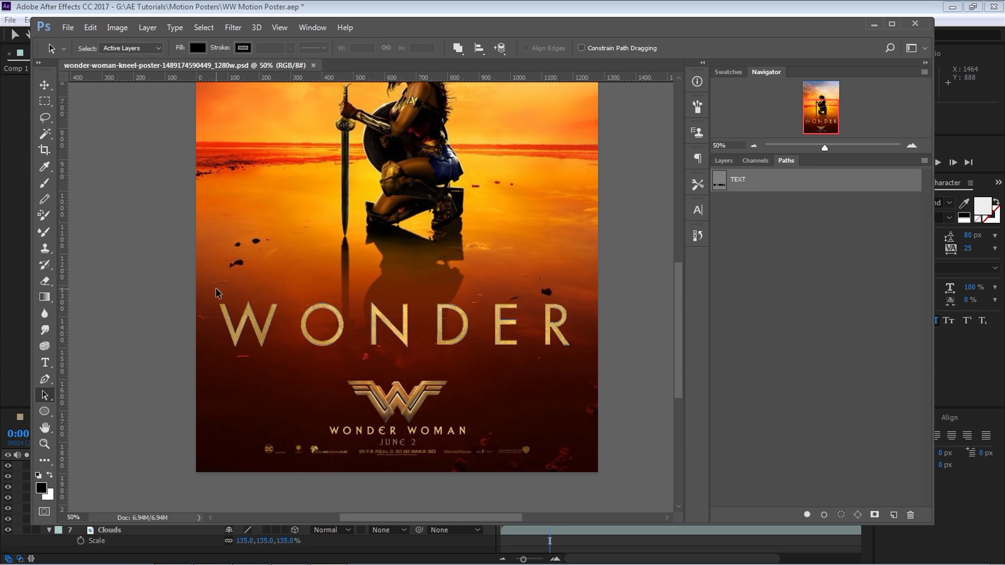
drag(211, 287, 594, 356)
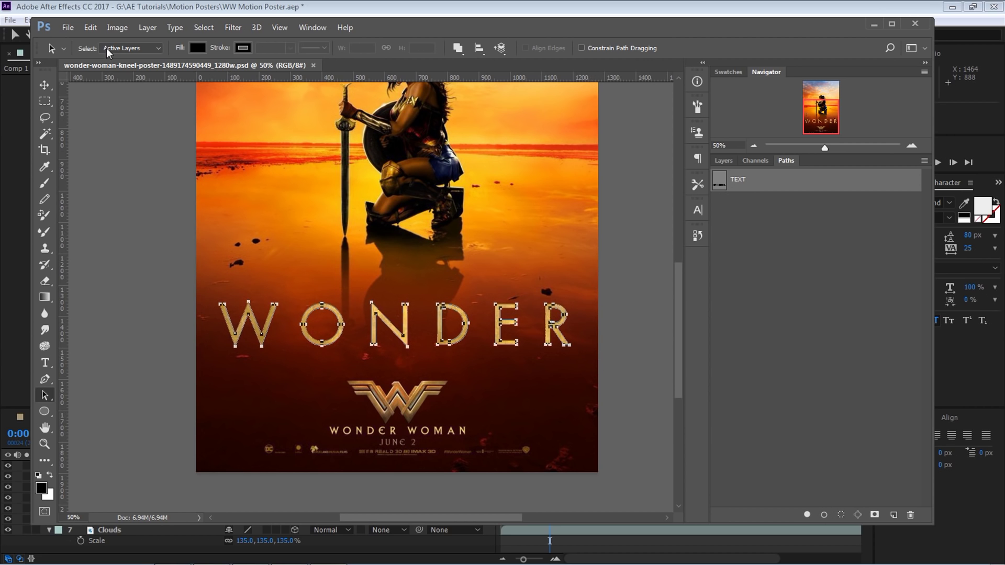
click(90, 27)
click(113, 113)
Switch back to After Effects and add a comp-sized black solid to Comp 1
click(301, 10)
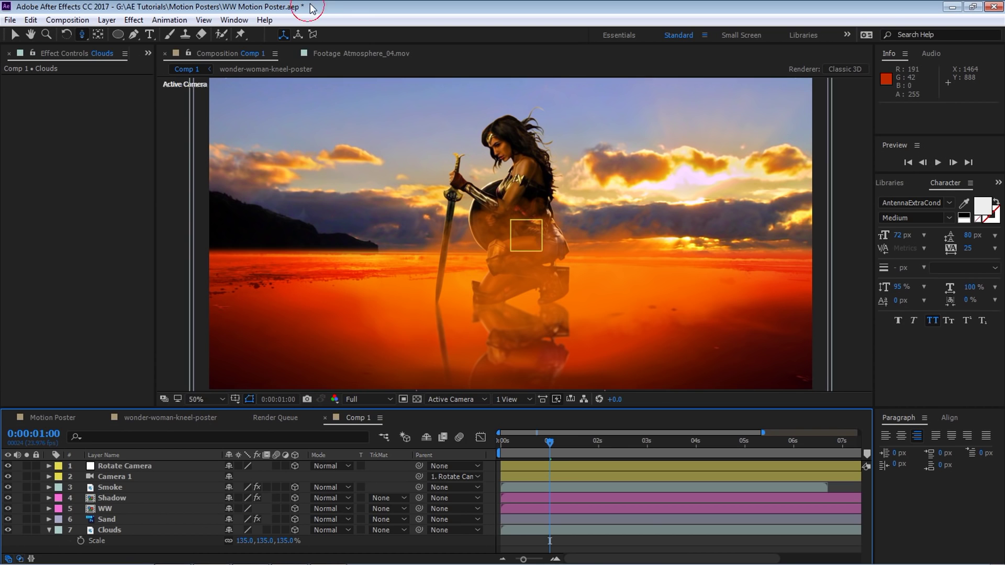
click(107, 20)
mouse_move(199, 34)
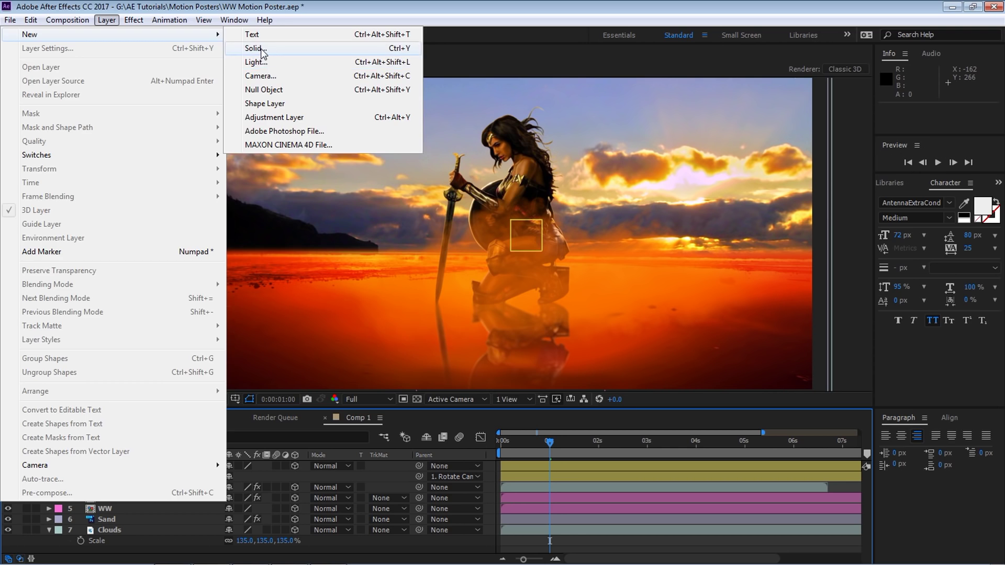
click(255, 48)
click(414, 277)
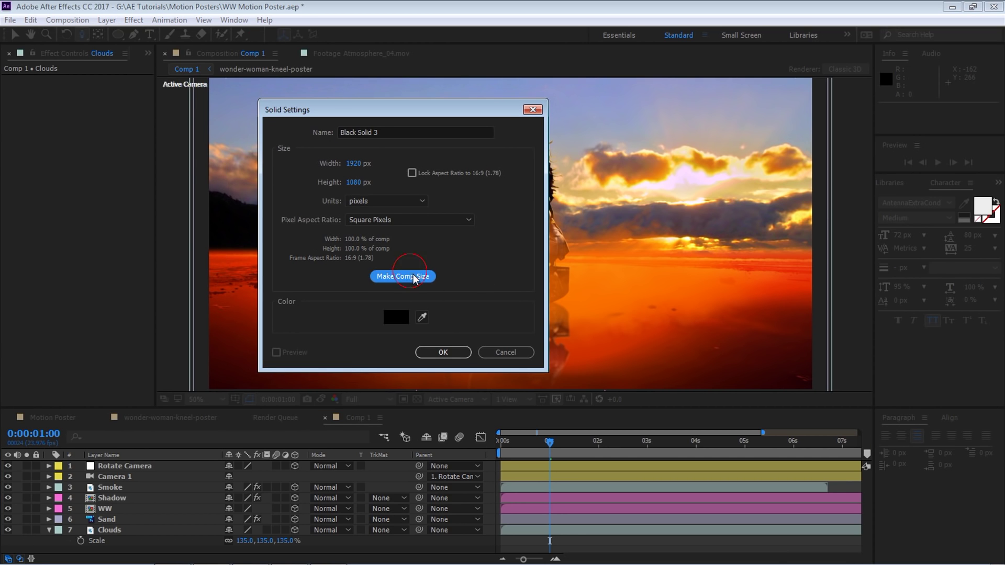
click(443, 351)
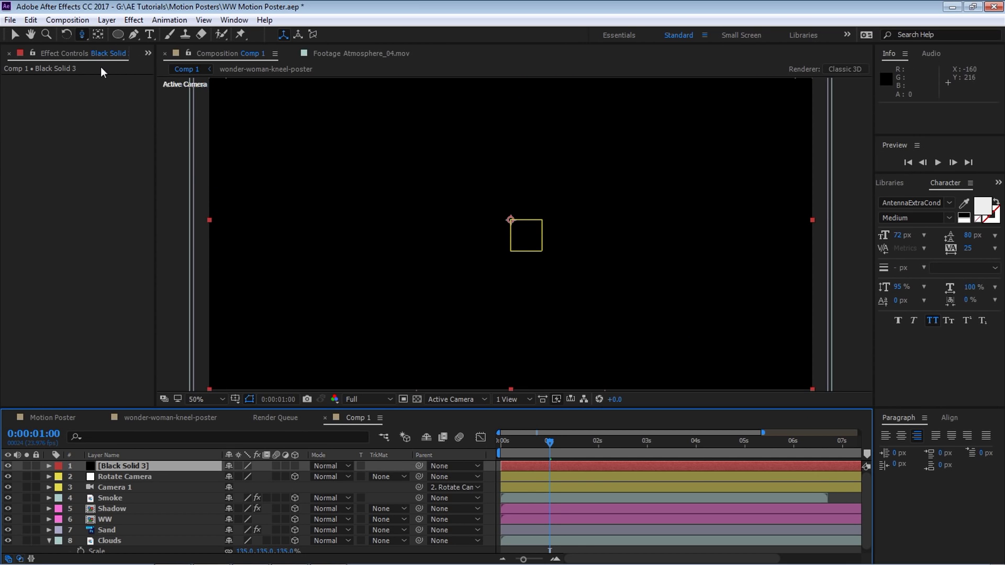
Paste the copied WONDER letter paths onto the new solid as masks and rename the layer TEXT Wonder
key(ctrl+v)
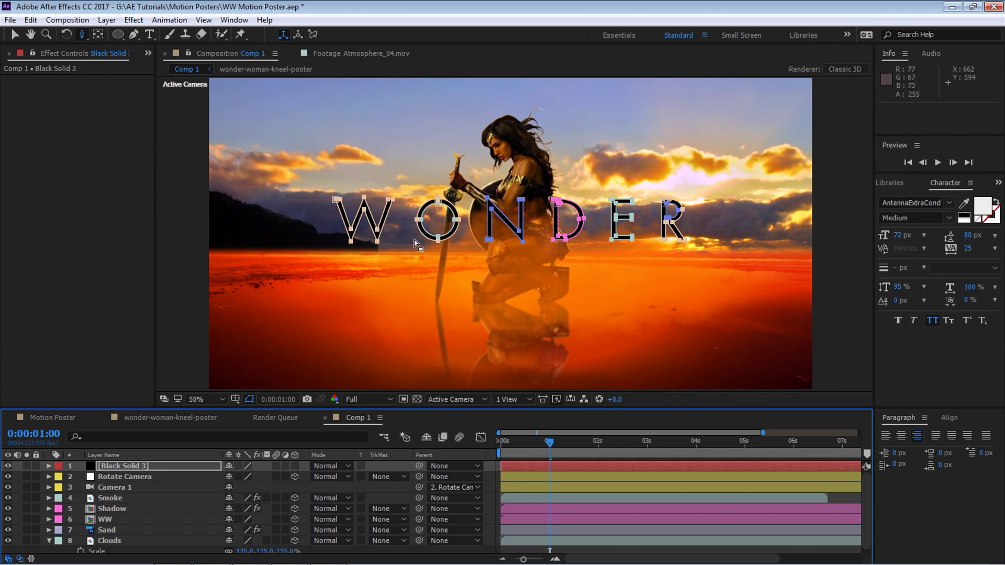
key(m)
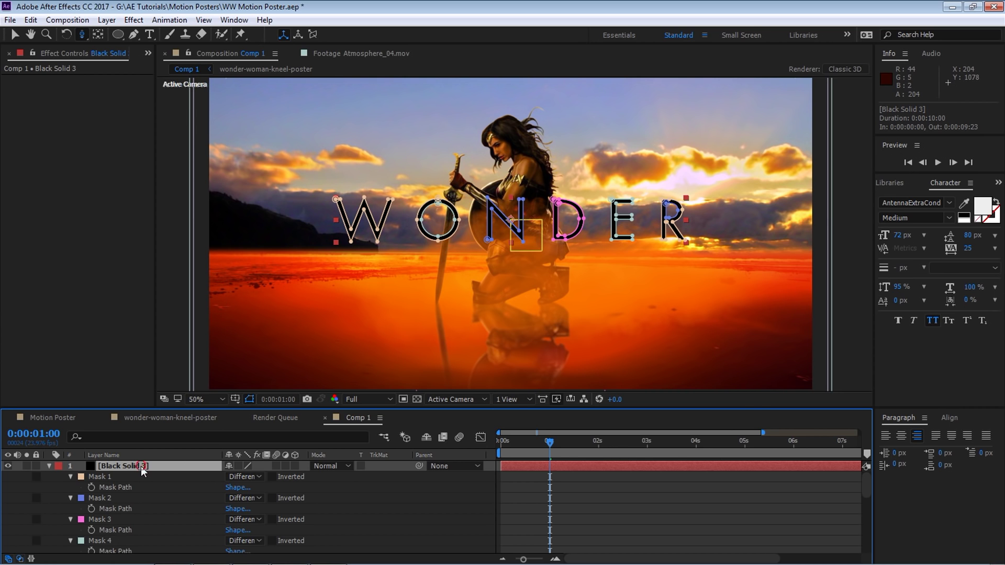
key(Return)
text(TEXT)
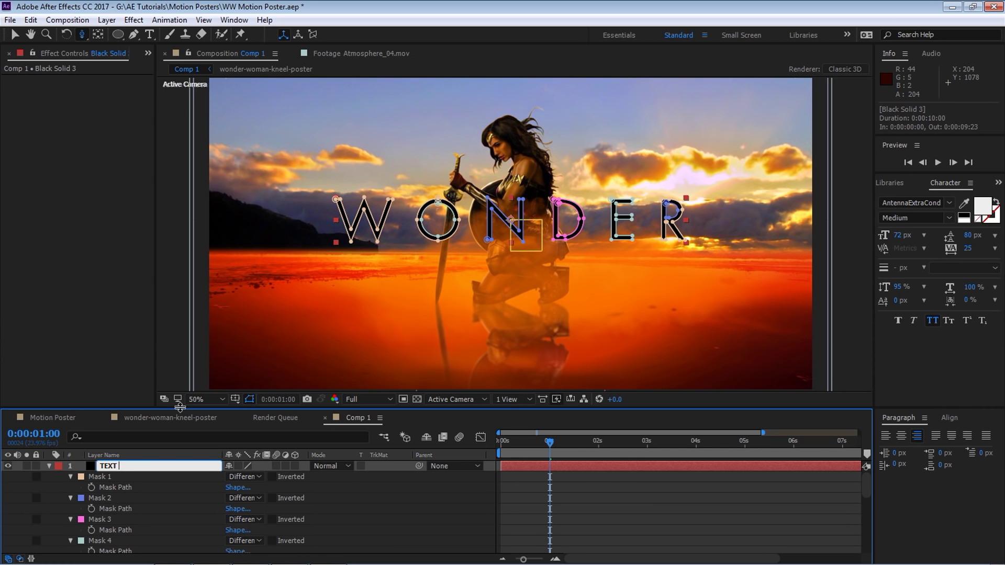
text( Wonder)
key(Return)
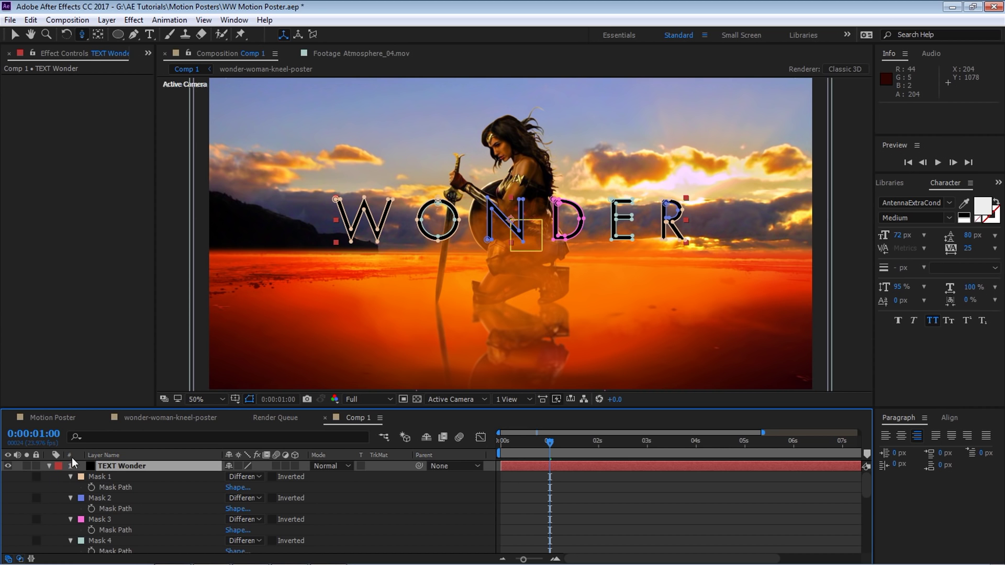
click(49, 467)
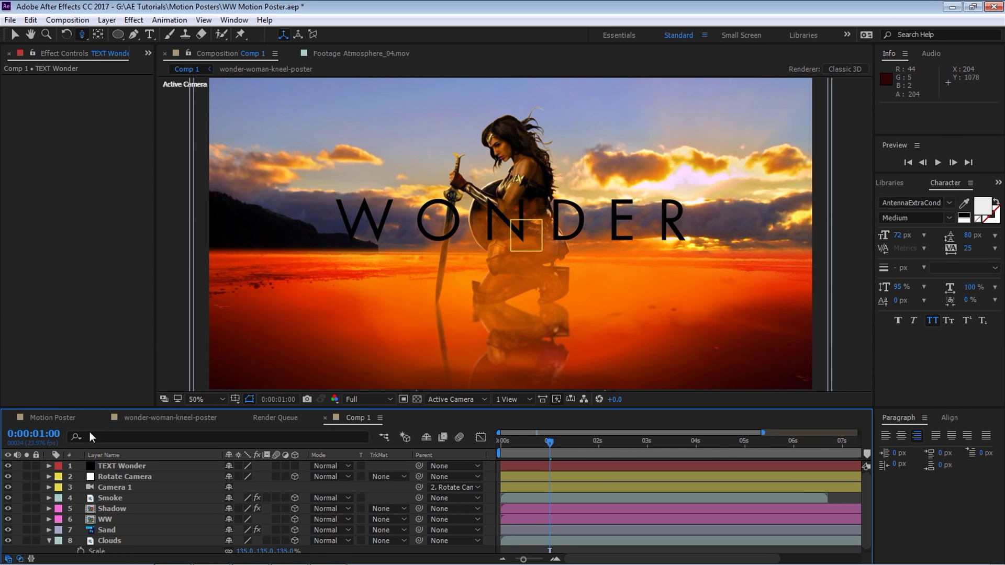
Hide the TEXT Wonder layer in the composition
click(133, 466)
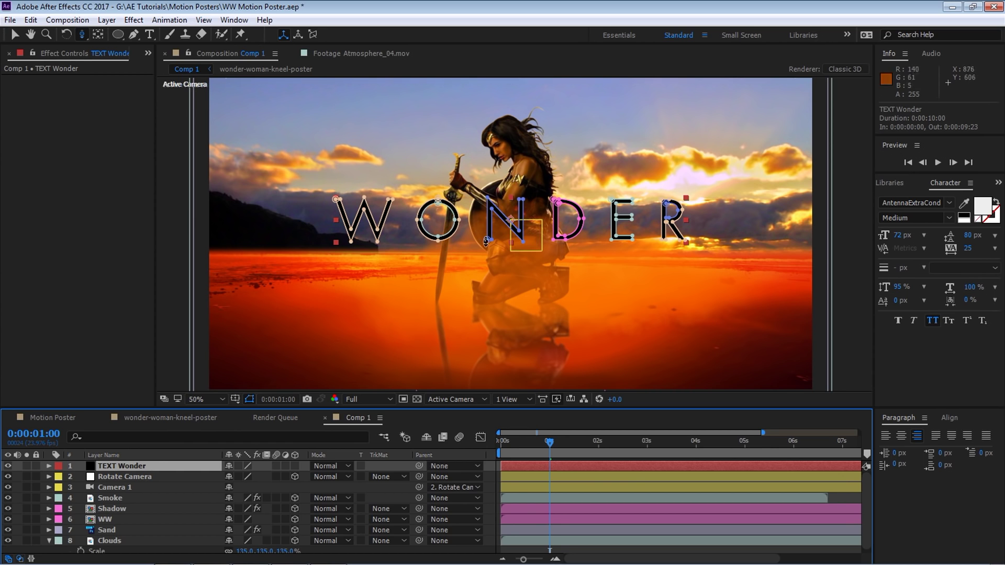
key(v)
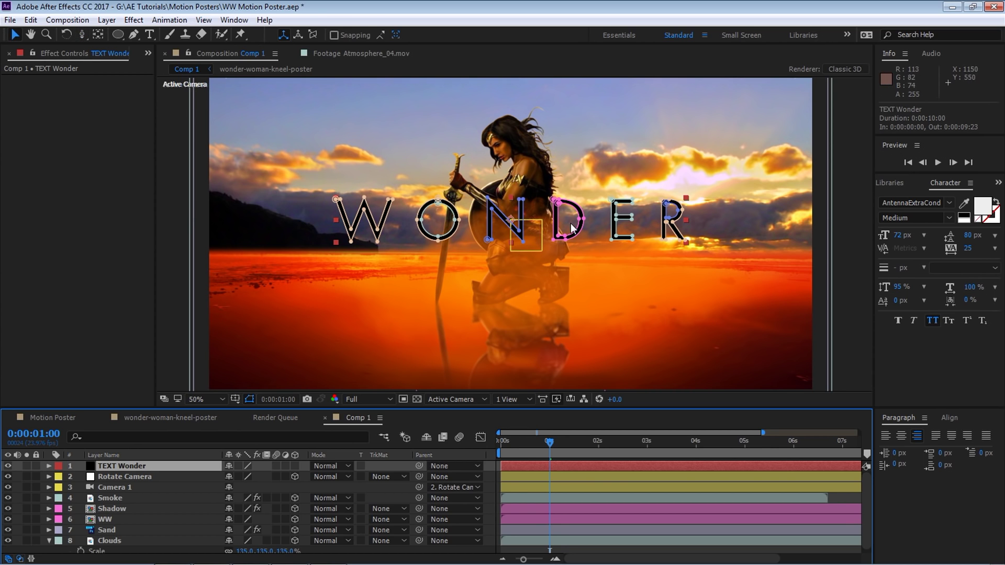
key(ctrl+shift+a)
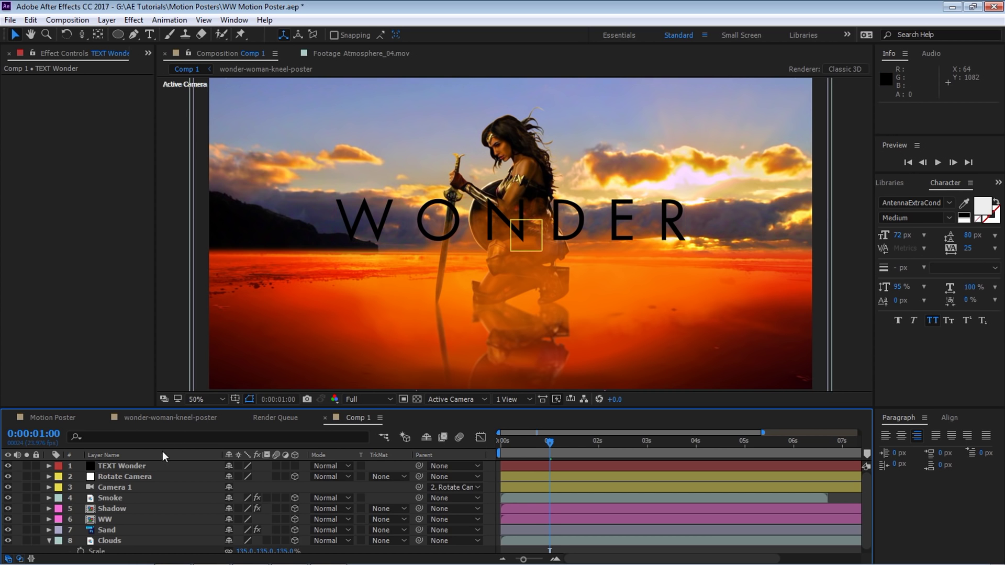
click(117, 466)
click(8, 466)
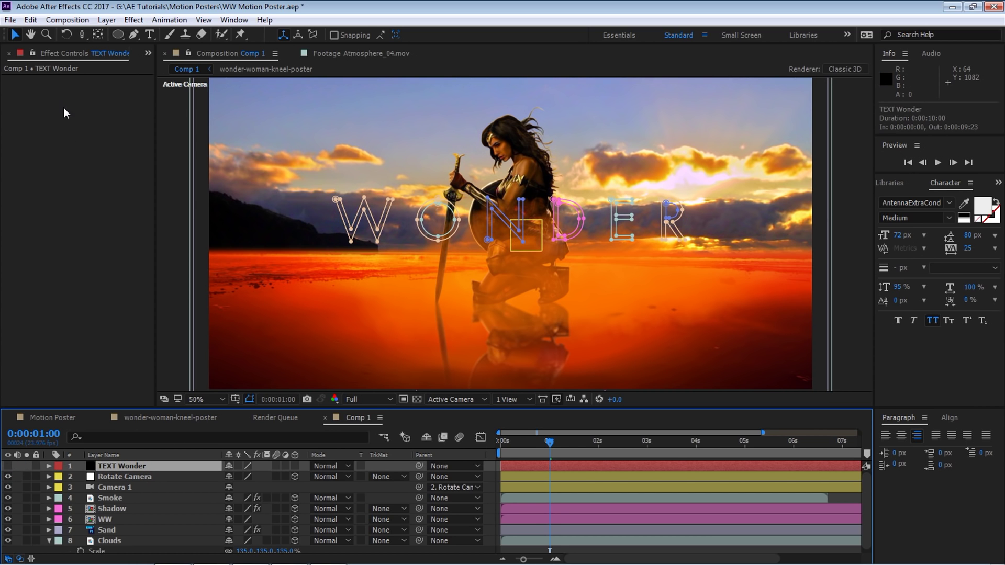
Add Black Solid 3 from the project's Solids folder above TEXT Wonder and rename that layer E3D
click(148, 54)
click(169, 70)
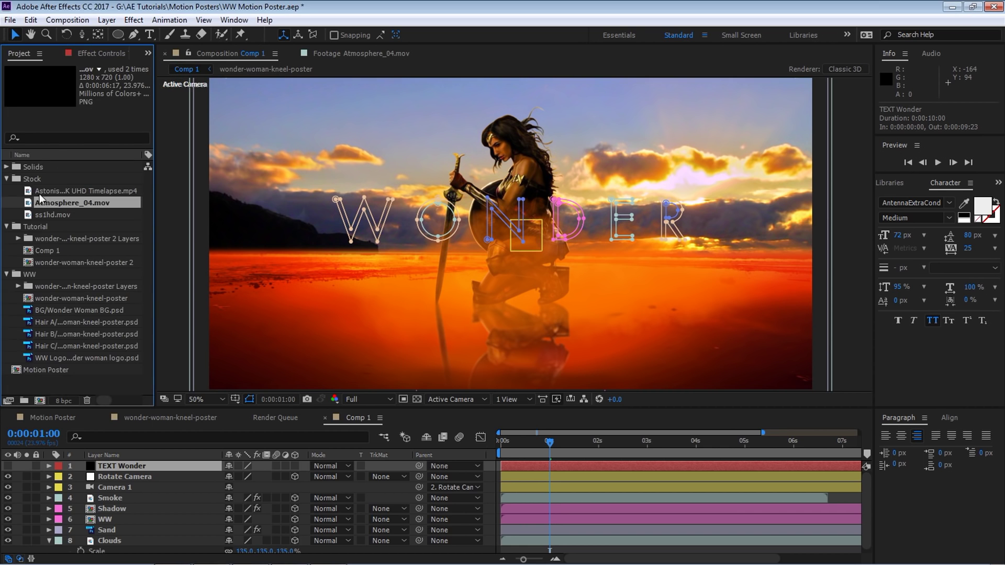
click(6, 166)
drag(68, 201, 171, 463)
key(Return)
text(E3D)
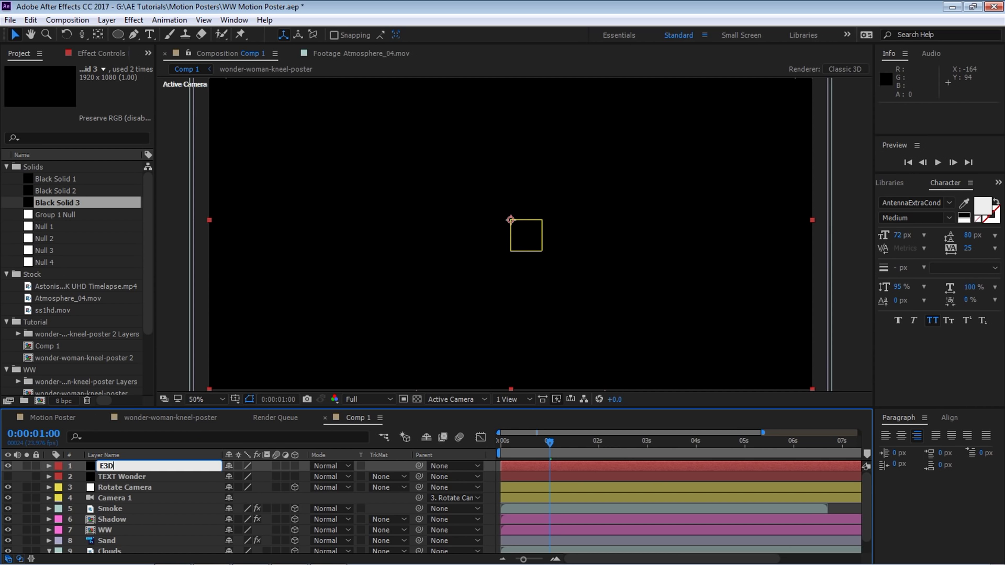
key(Return)
Apply the Video Copilot Element effect to the E3D layer
click(134, 20)
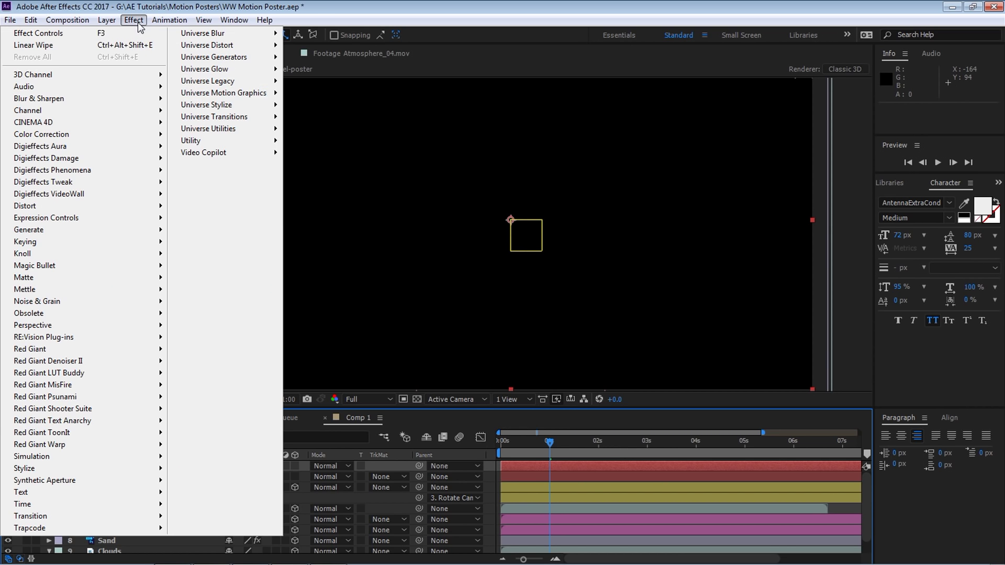
mouse_move(238, 152)
click(321, 155)
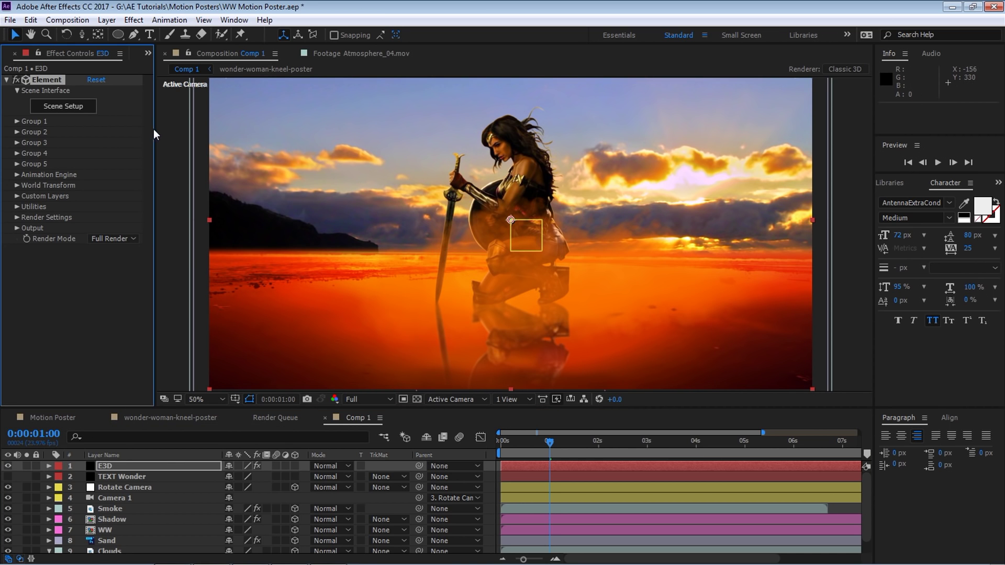
Assign TEXT Wonder as Path Layer 1 in Element's Custom Text and Masks settings
drag(154, 128, 254, 128)
click(17, 196)
click(28, 206)
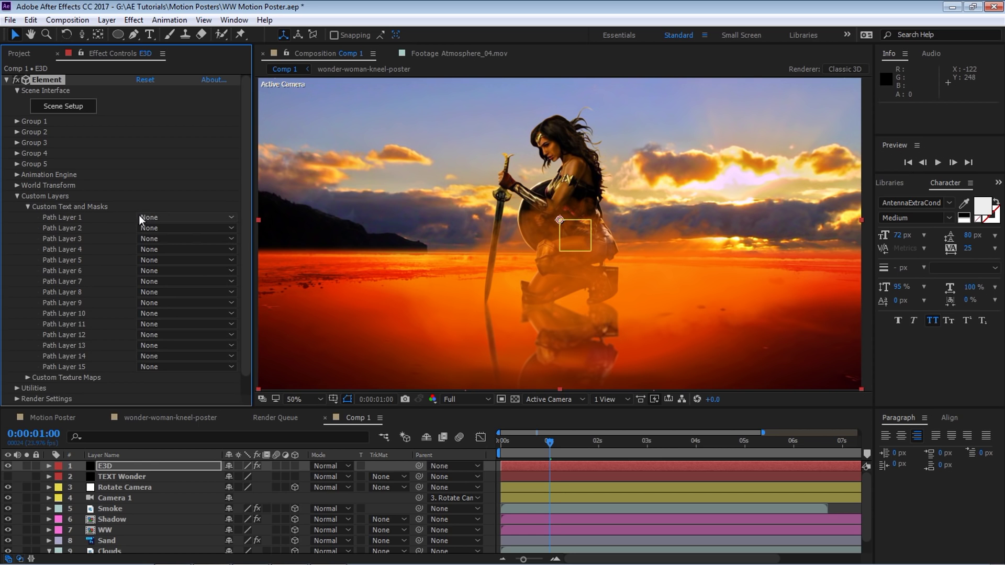
click(168, 215)
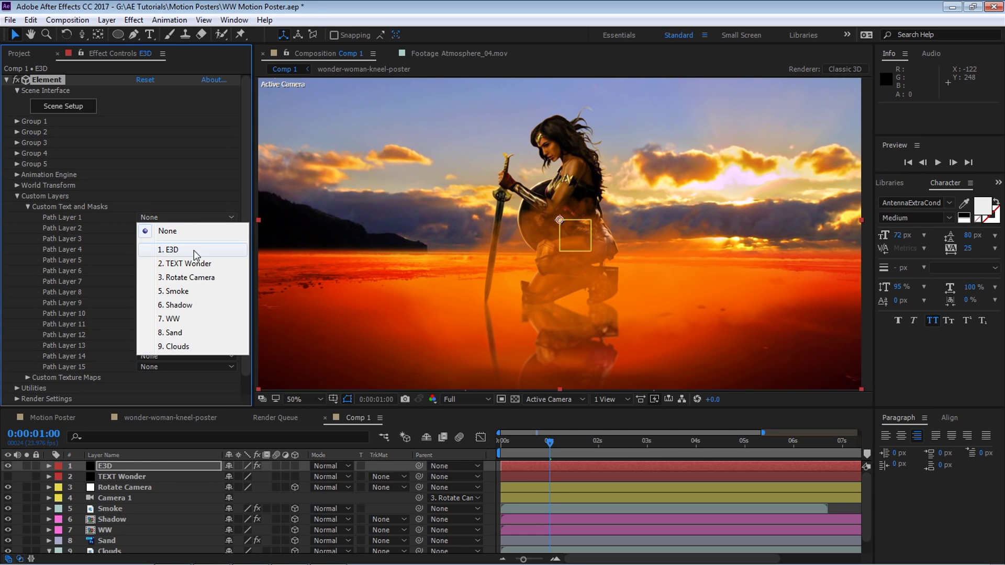
click(200, 265)
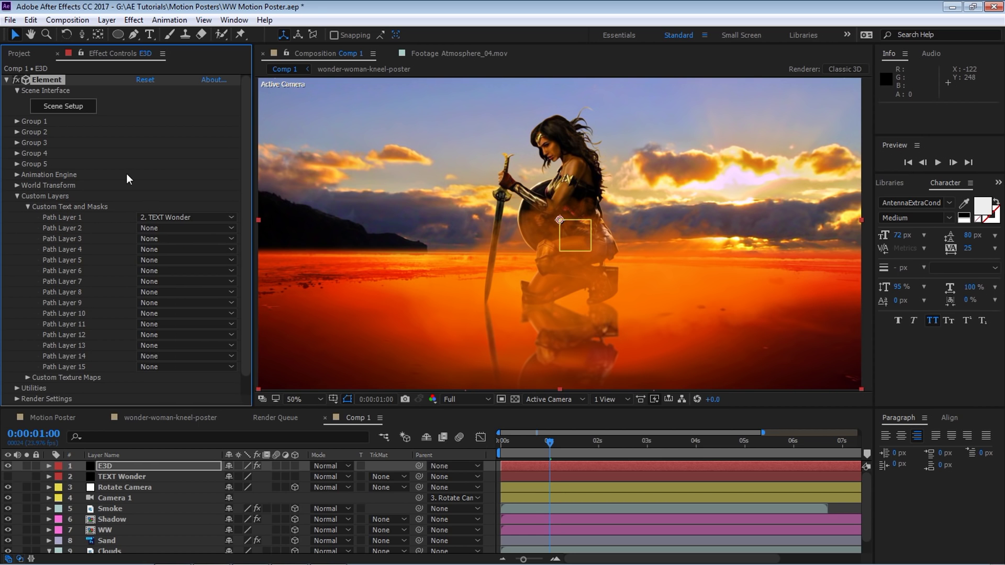
click(6, 80)
Move the TEXT Wonder layer below Clouds and make it shy so it is hidden from the layer list
click(76, 477)
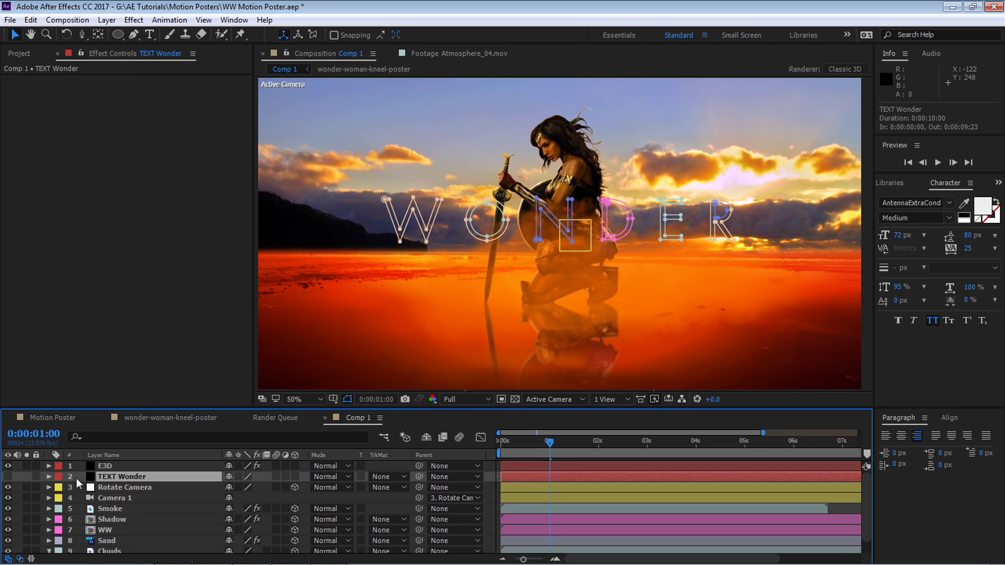
click(8, 476)
key(grave)
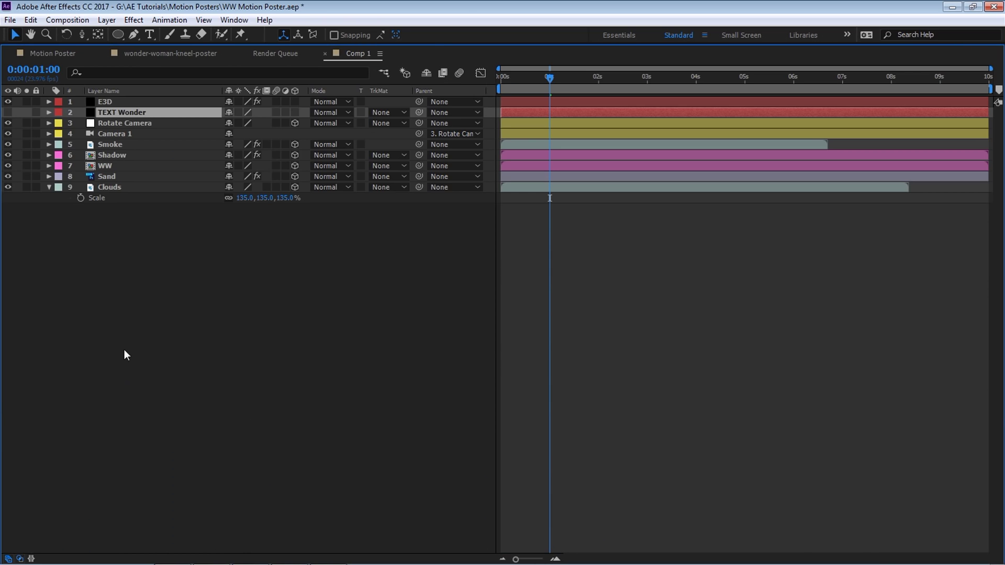
drag(117, 110, 139, 229)
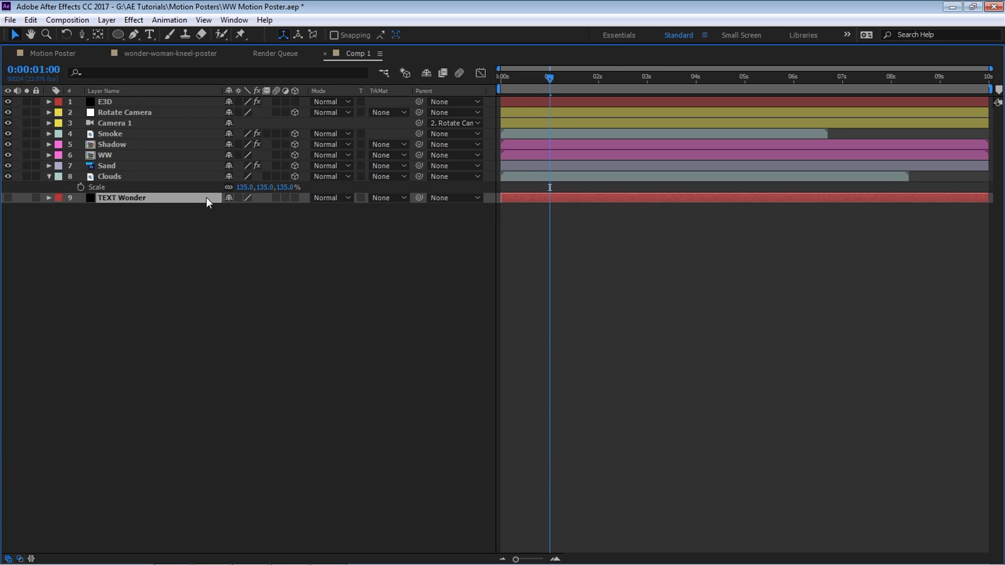
click(228, 198)
click(428, 73)
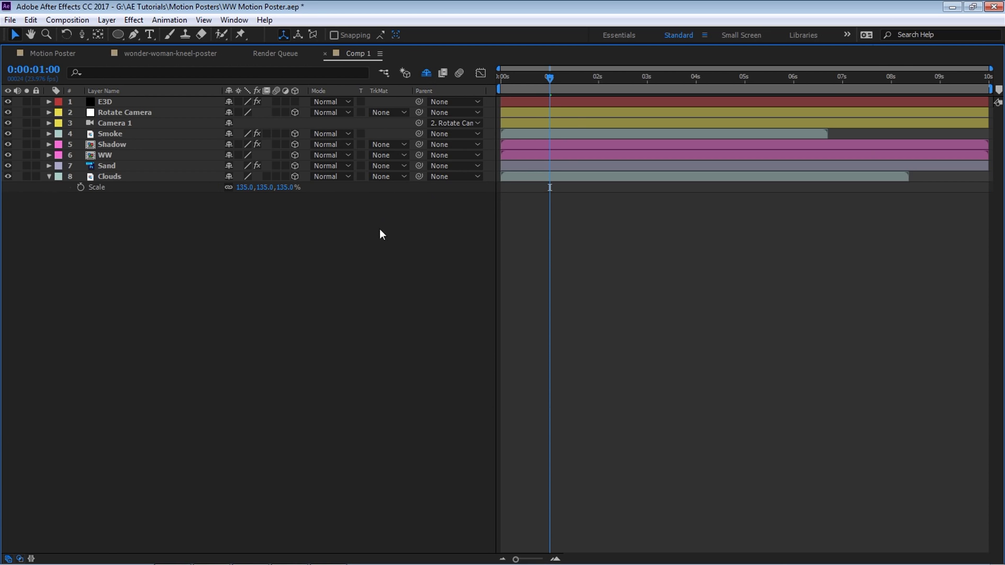
key(grave)
Open Element's Scene Setup from the E3D layer, declining the pack registration, and extrude the WONDER path into a 3D model
click(73, 467)
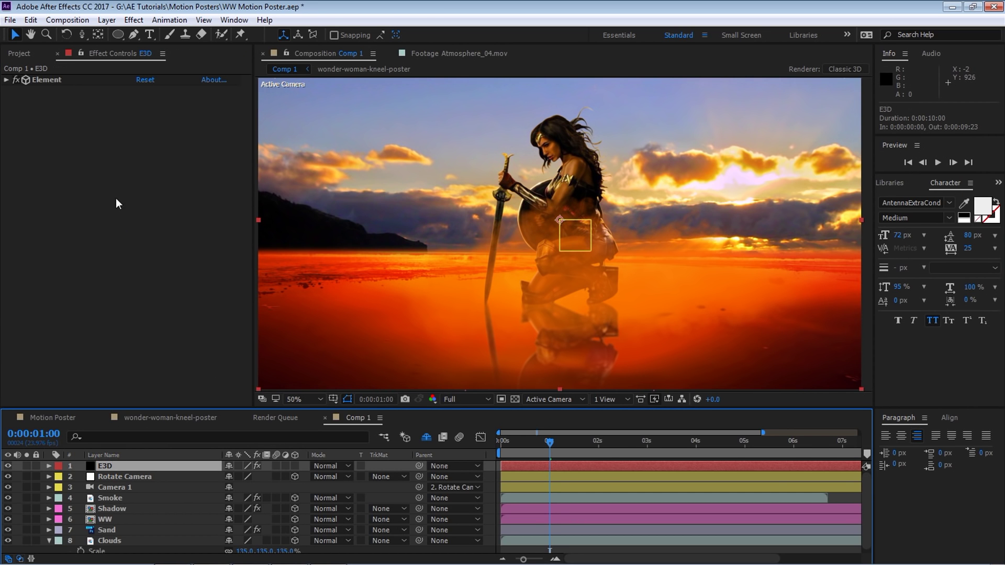
click(6, 80)
click(68, 107)
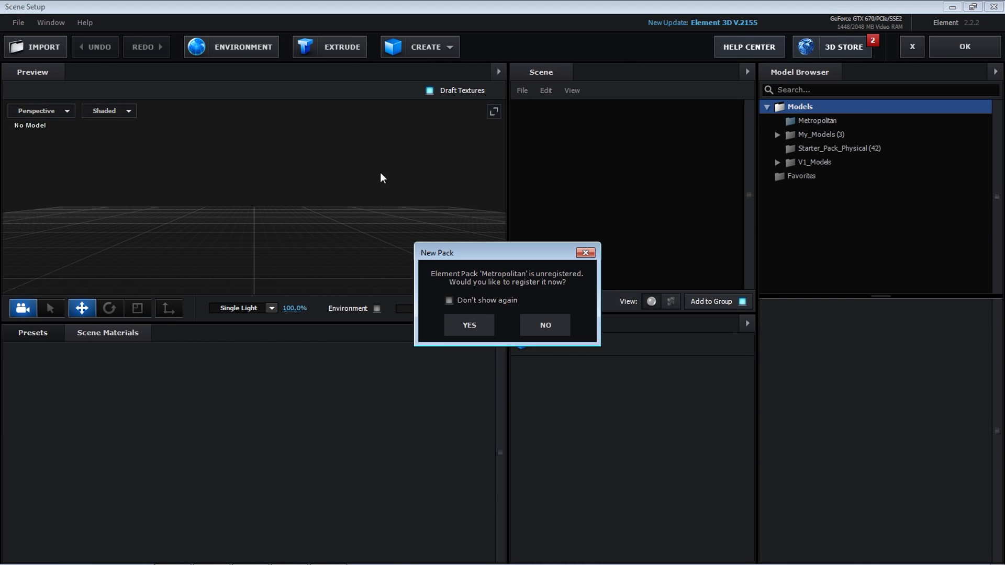
click(546, 325)
click(339, 49)
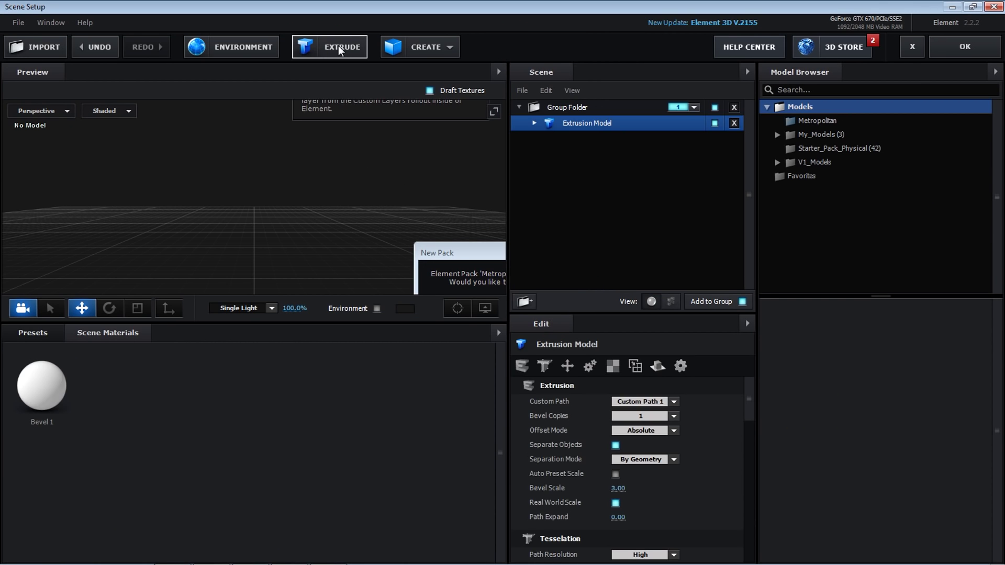
mouse_move(190, 178)
mouse_down()
mouse_move(224, 166)
mouse_move(197, 171)
mouse_up()
Apply the gold_grunge material from the Pro_Shaders Metal presets to the extrusion's Bevel 1
click(44, 338)
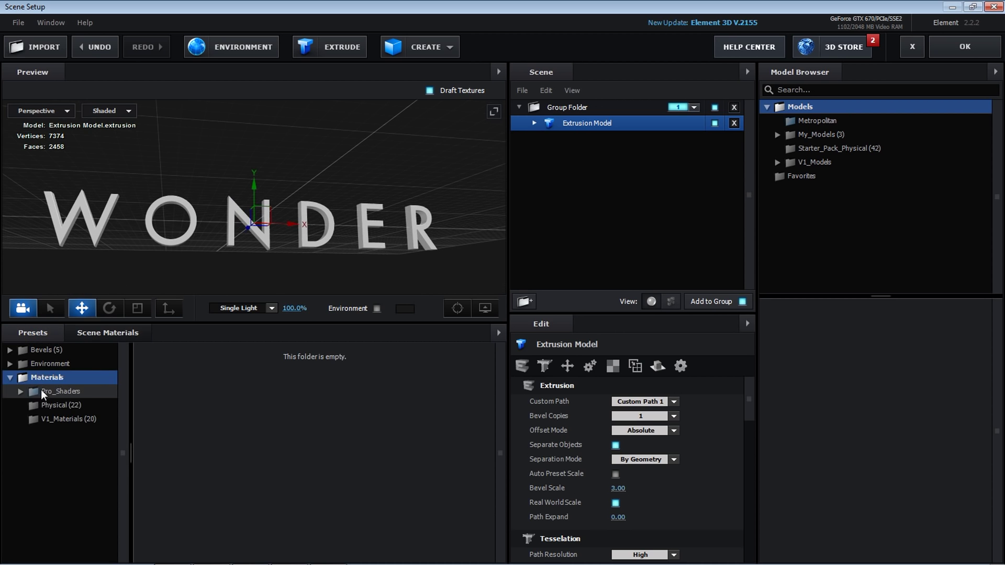
click(21, 392)
click(69, 446)
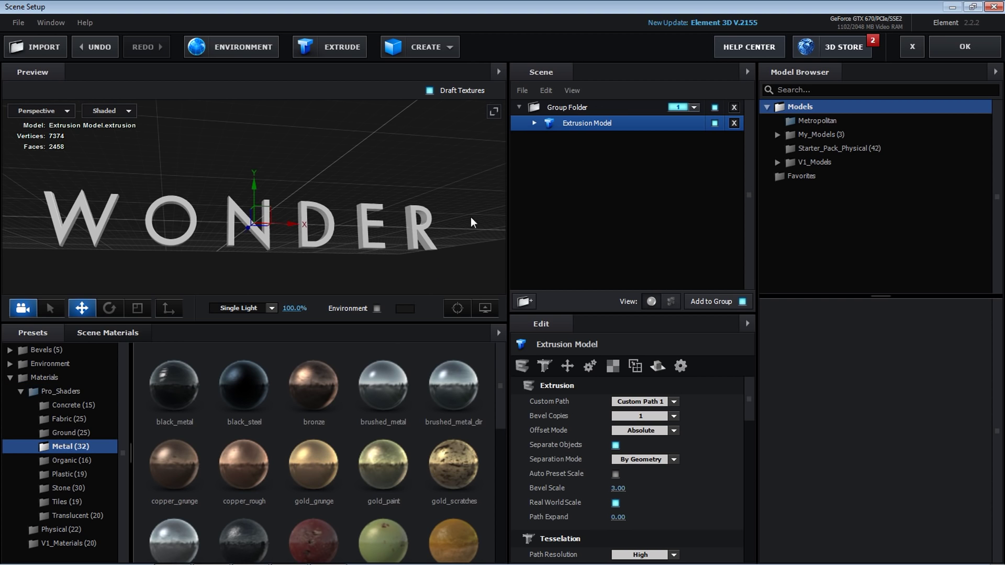
click(535, 124)
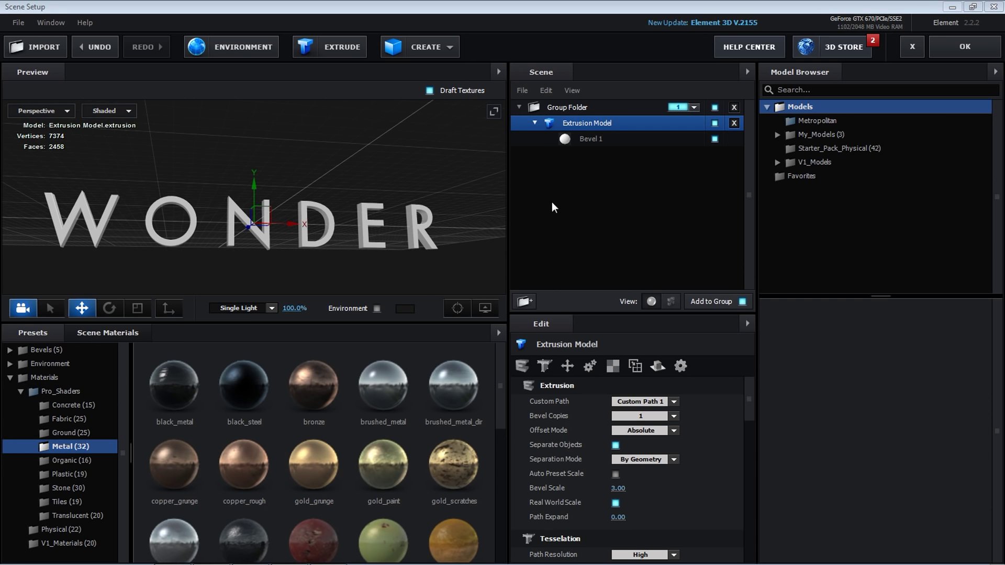
drag(599, 151, 581, 142)
drag(454, 208, 422, 234)
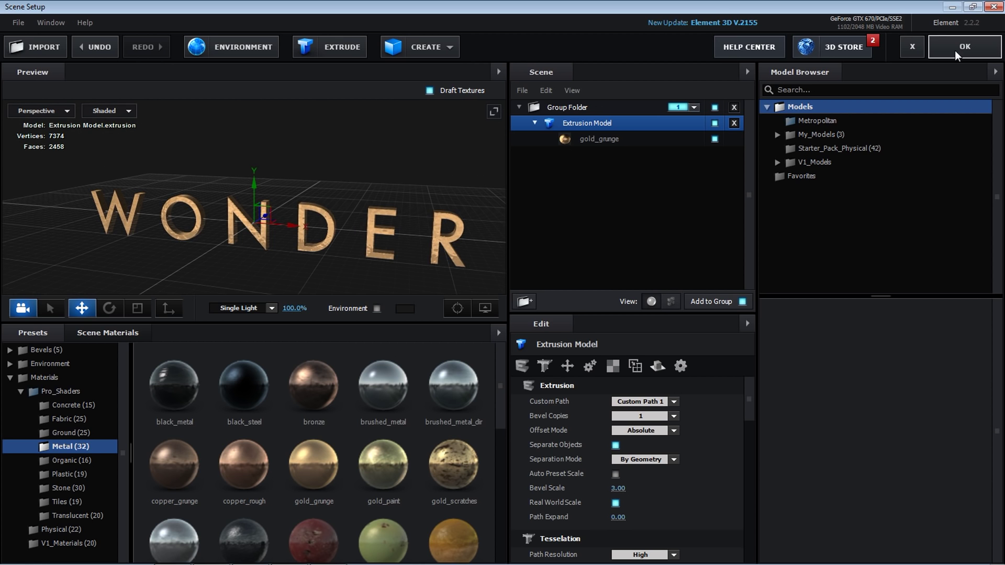
Set the extrusion's tessellation Path Resolution to Ultra and accept the scene
scroll(741, 453, down, 3)
click(674, 411)
click(663, 417)
click(663, 411)
click(644, 456)
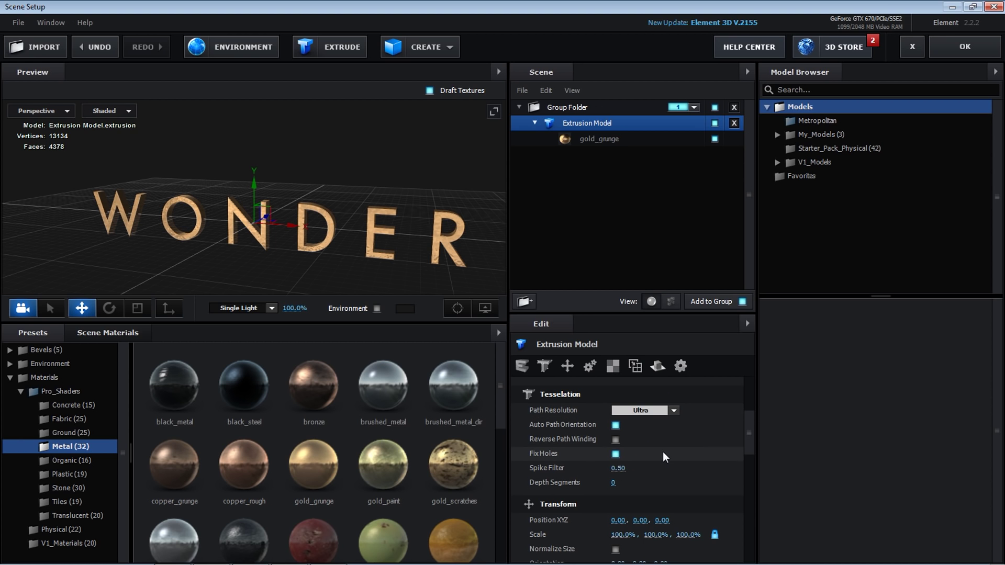
click(964, 47)
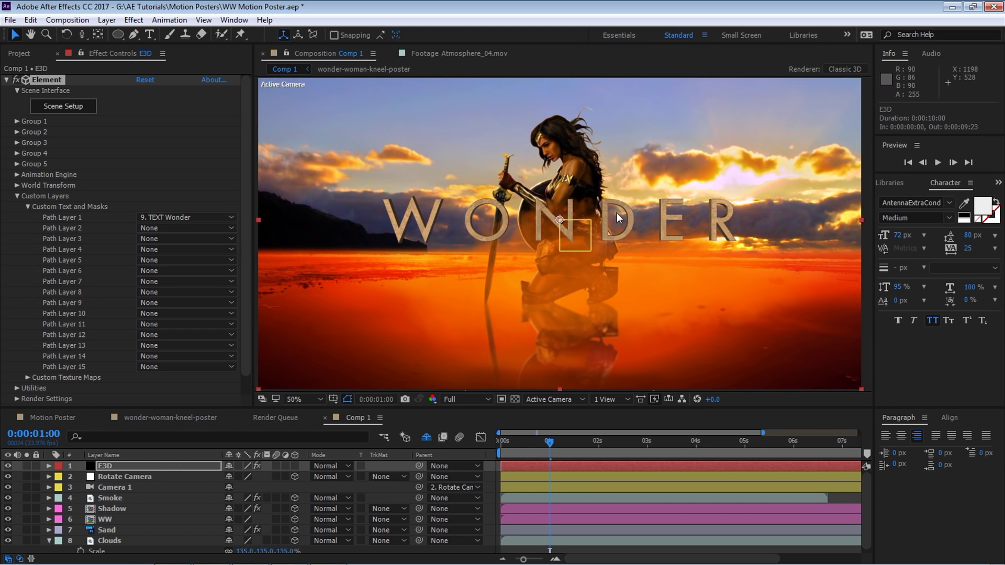
Create a group null for Element's Group 1 from the E3D layer and rename it TEXT Ctrl
click(107, 465)
click(24, 122)
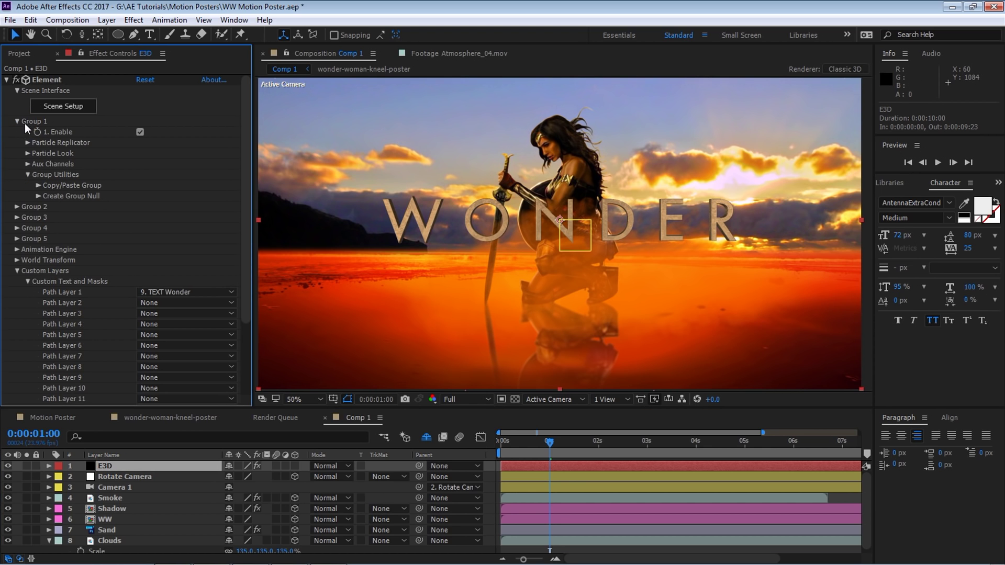
click(38, 196)
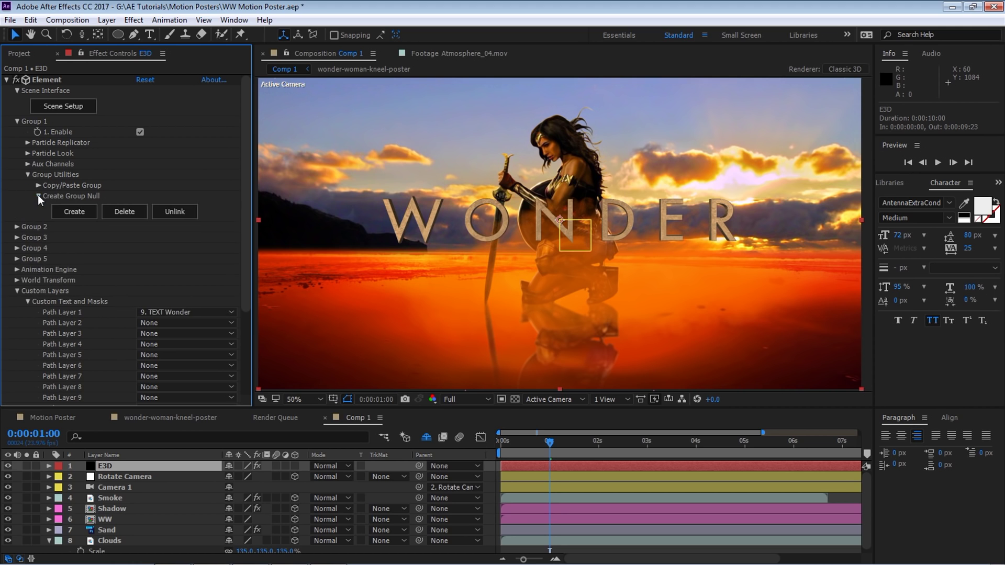
click(74, 212)
click(140, 466)
key(Return)
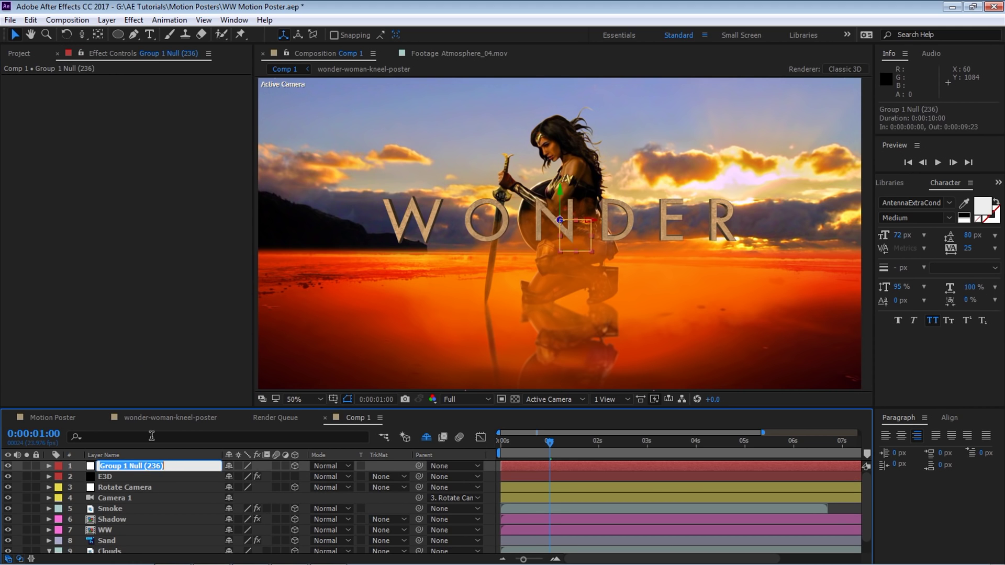
text(TE)
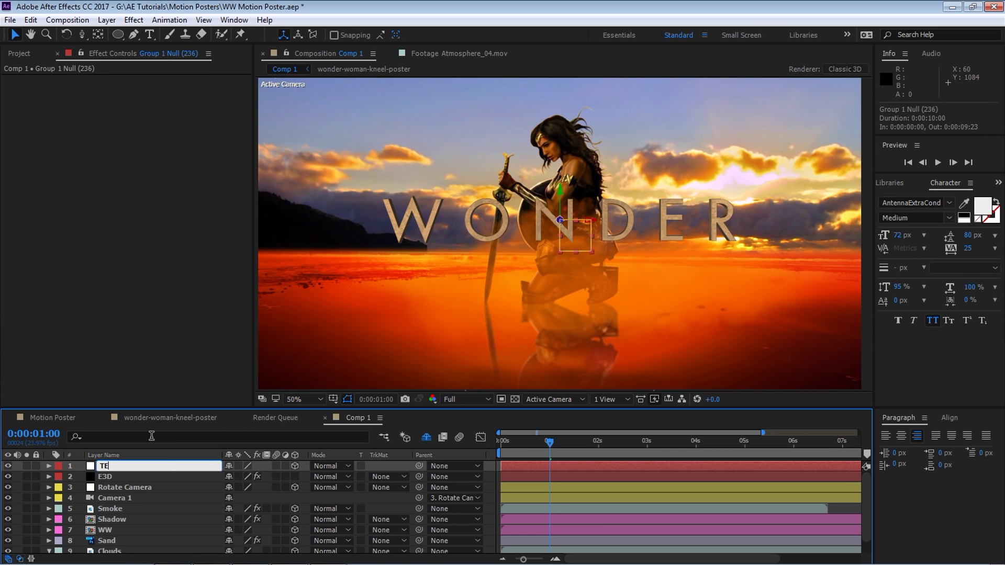
text(XT Ctrl)
key(Return)
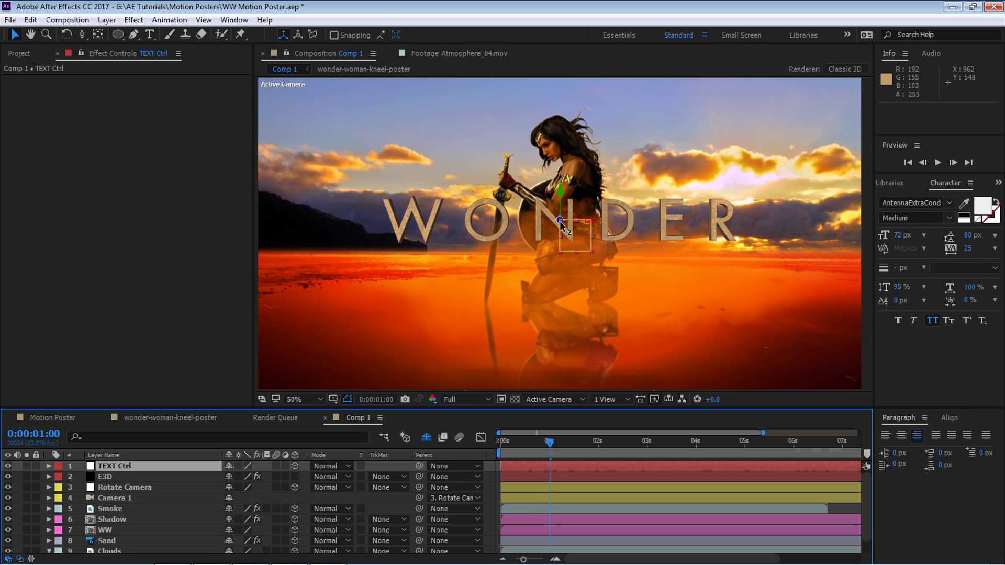
Move the TEXT Ctrl null toward the camera in Top view to about Z -424, and lower it in Active Camera view to about Y 772
drag(560, 220, 586, 232)
key(ctrl+z)
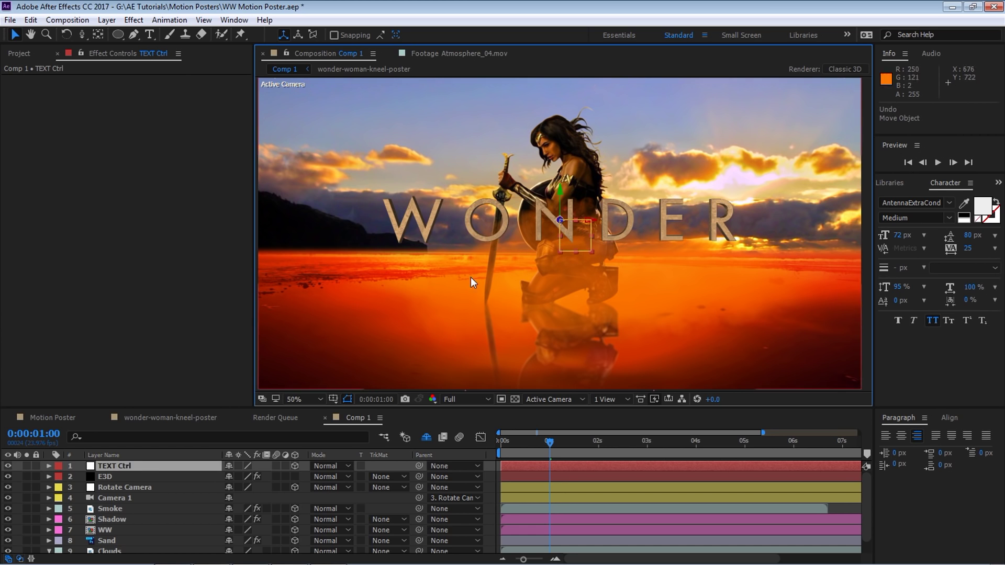
click(550, 399)
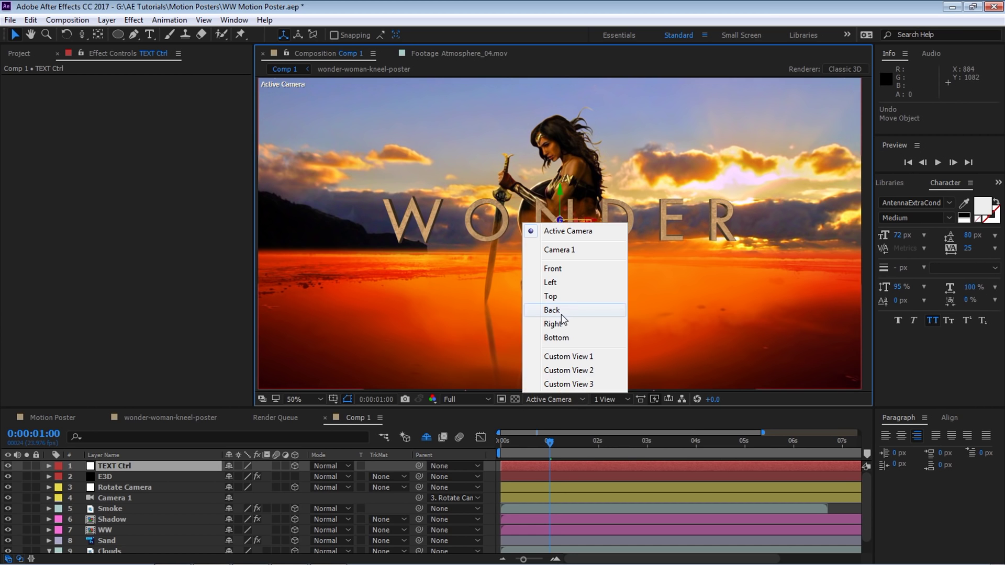
click(567, 296)
key(comma)
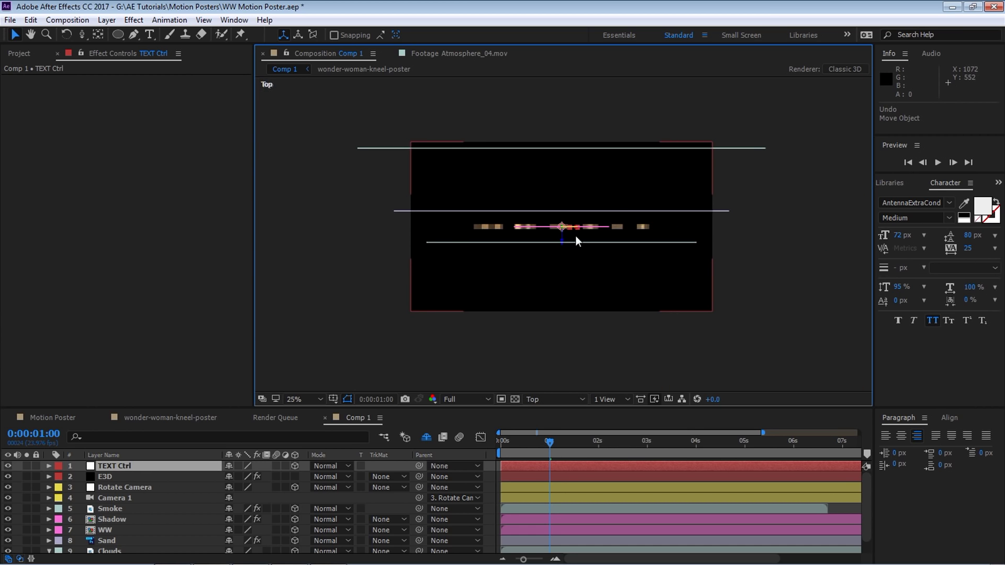
drag(563, 243, 576, 312)
click(553, 401)
click(573, 231)
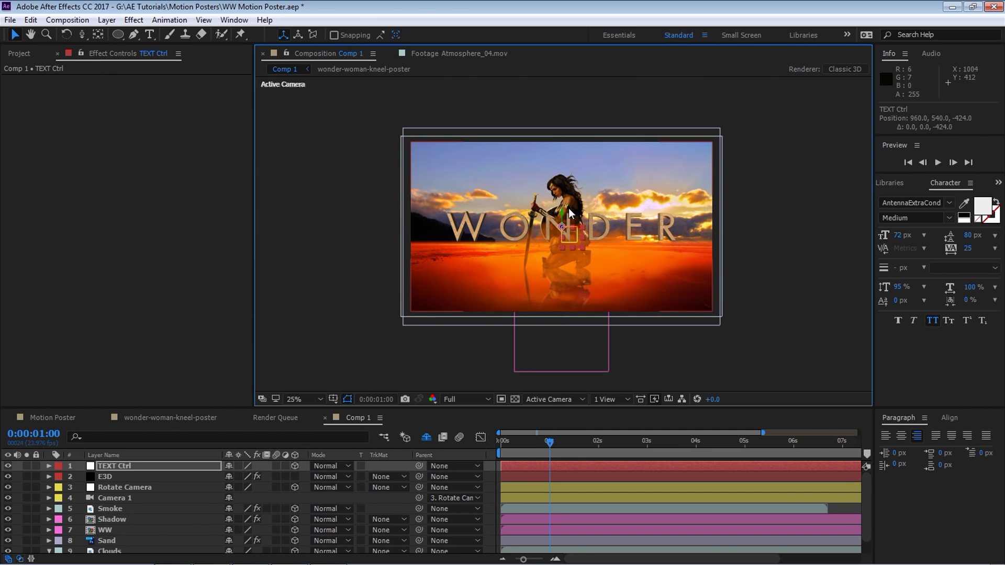
drag(570, 206, 567, 248)
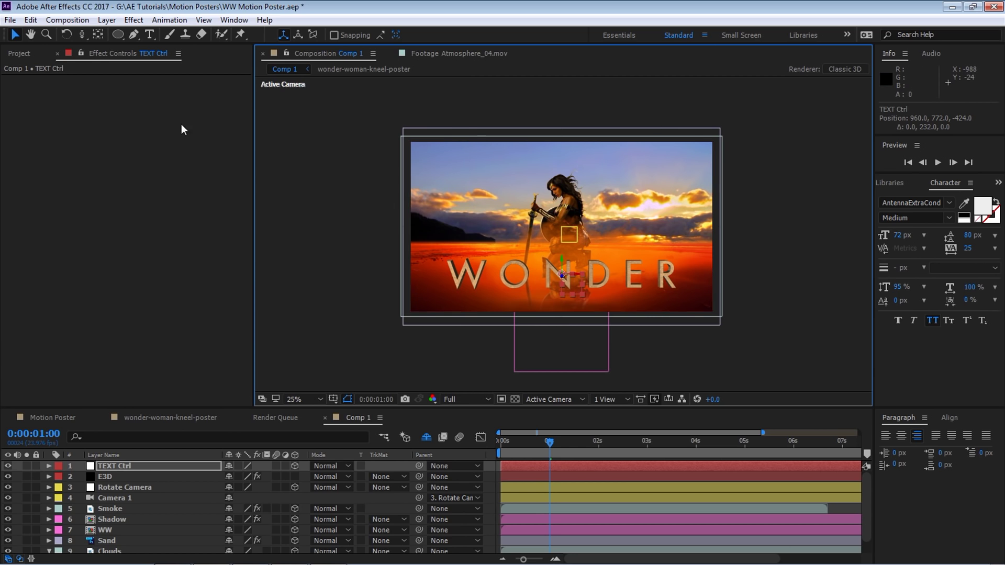
Enable Multi-Object in the Particle Look settings of Element's Group 1 on the E3D layer
click(116, 476)
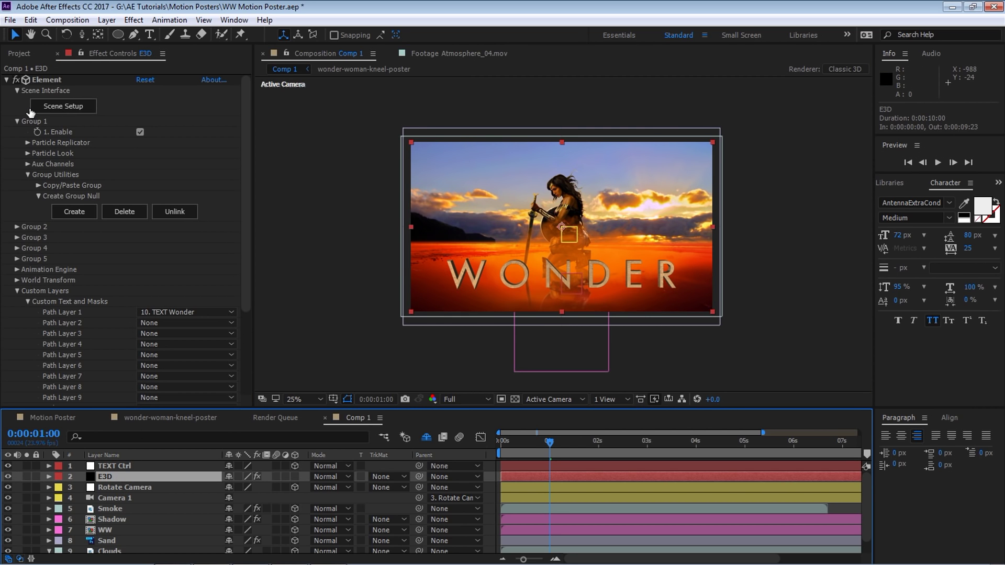
click(26, 154)
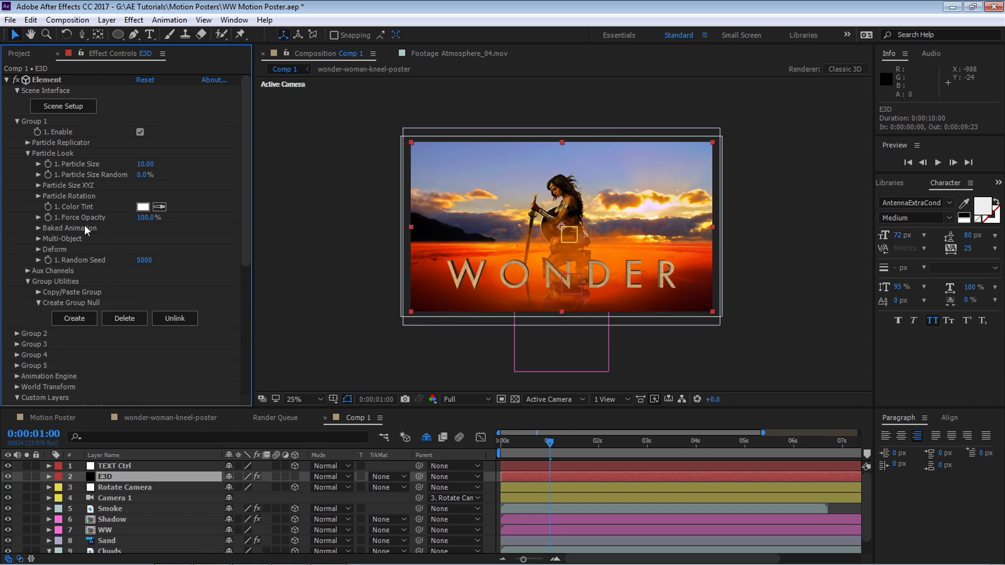
click(38, 239)
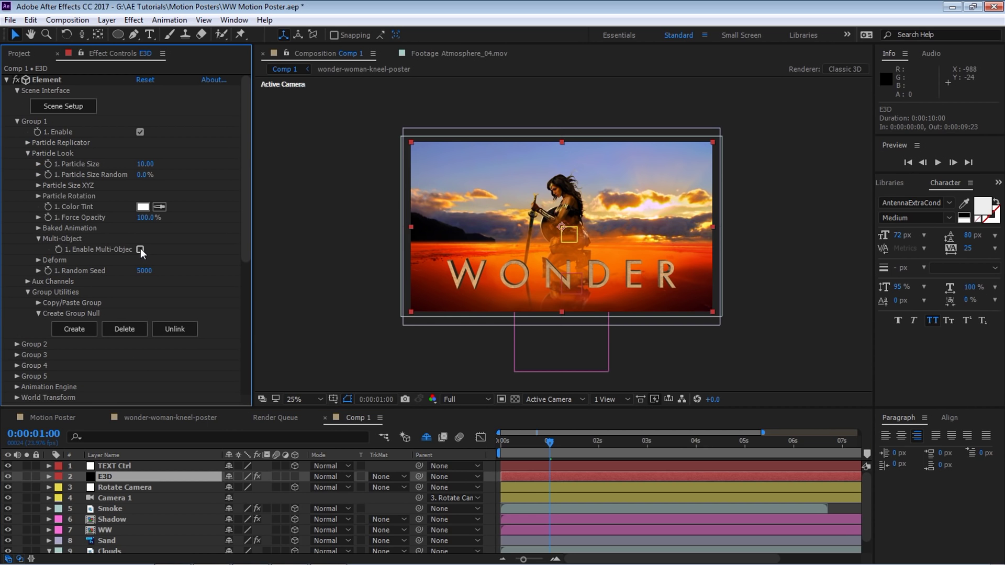
click(140, 249)
scroll(140, 248, down, 3)
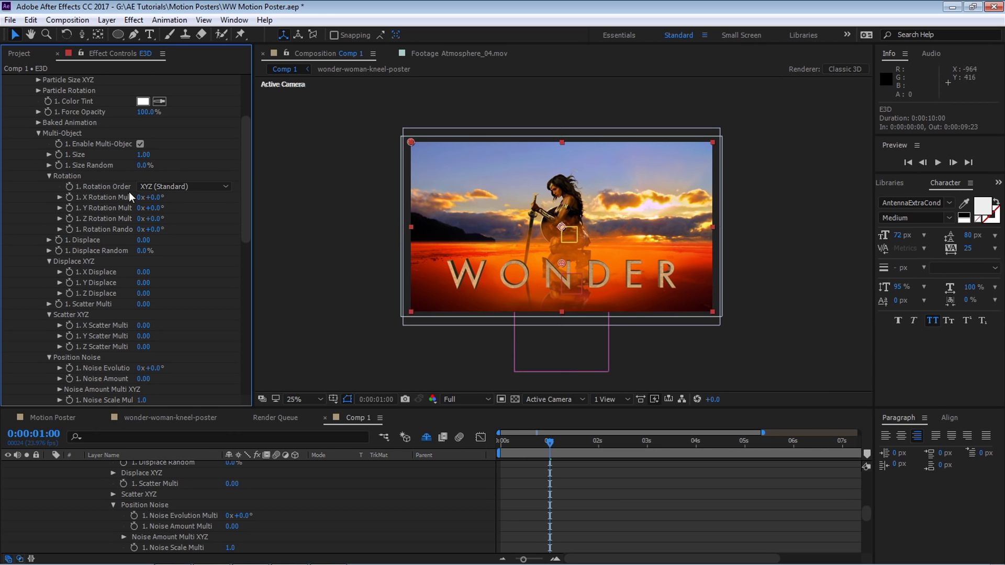
Set Group 1's Multi-Object Y Rotation Multi to 90° so each letter turns individually
drag(155, 208, 140, 208)
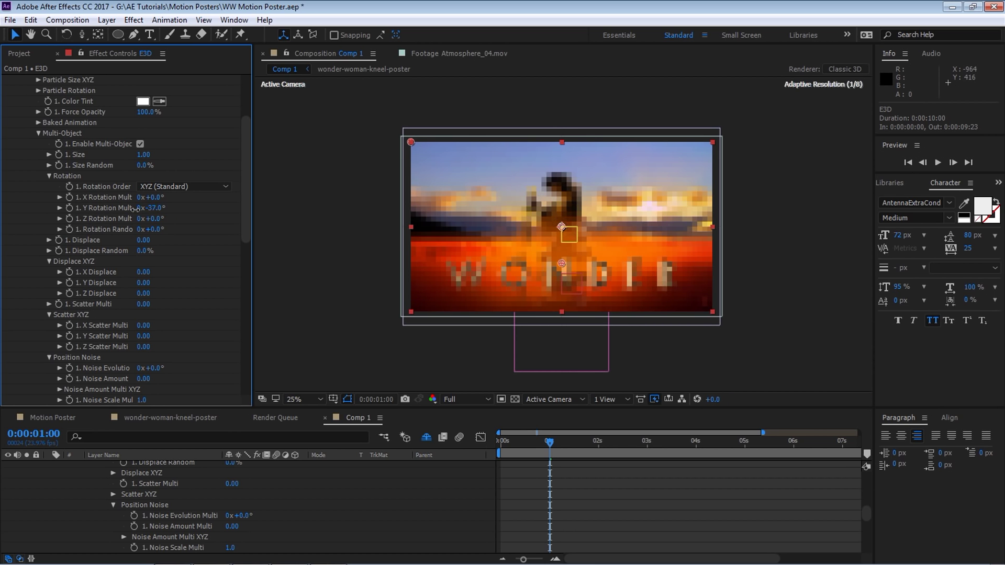
click(150, 208)
text(90)
key(Return)
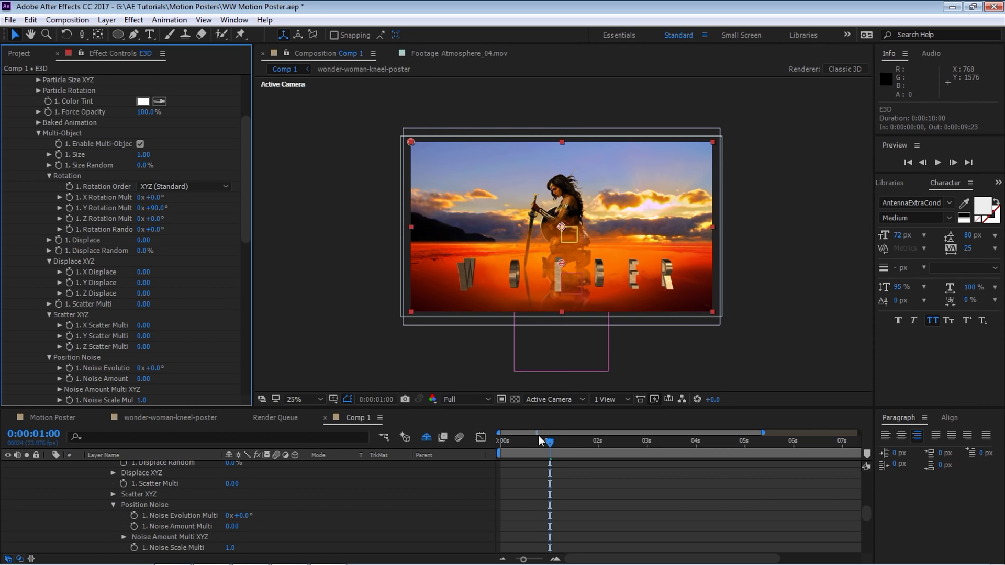
Keyframe Y Rotation Multi at 90° on 0:00:00:05 and at 0° on 0:00:01:07
drag(515, 444, 511, 444)
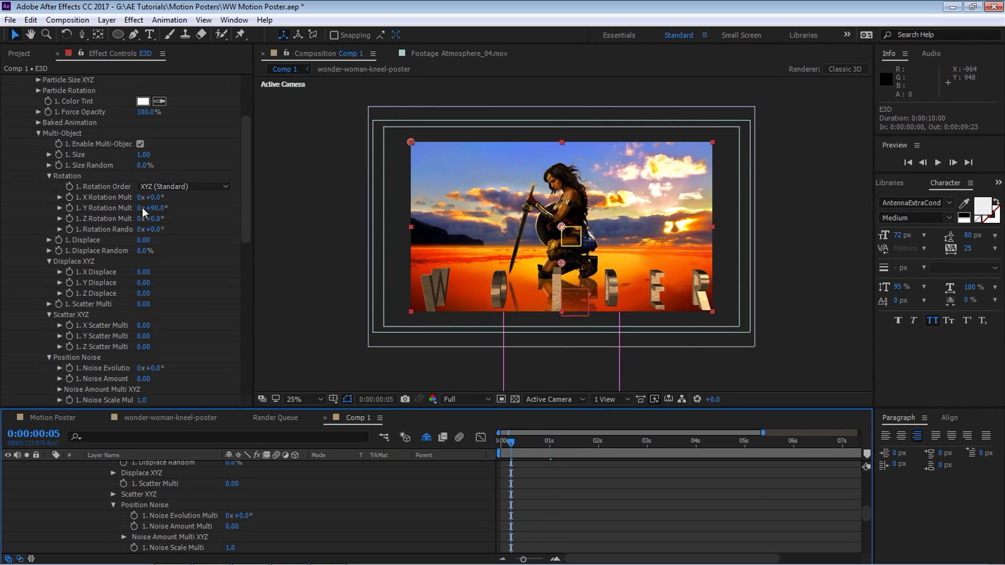
click(84, 211)
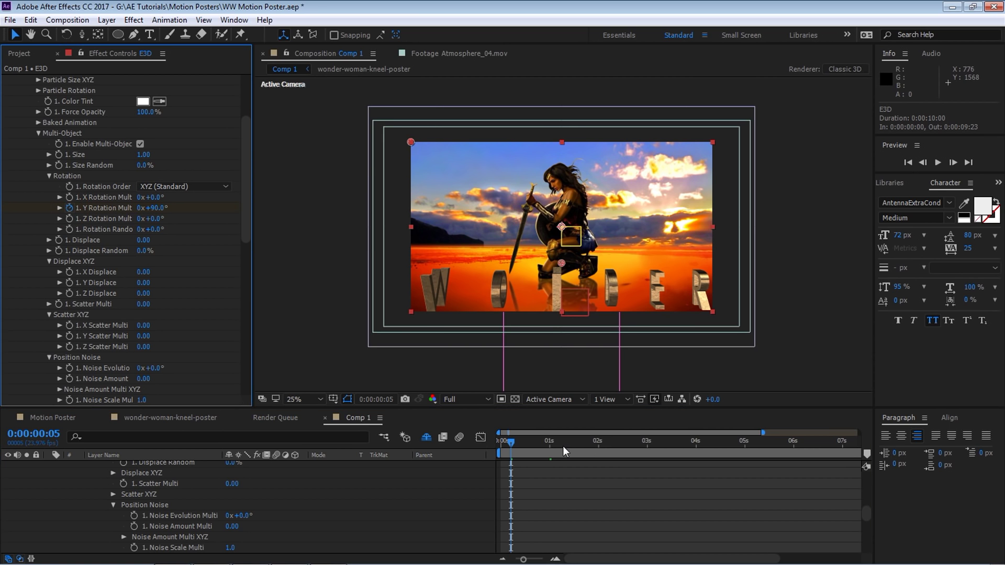
drag(565, 444, 563, 444)
click(153, 207)
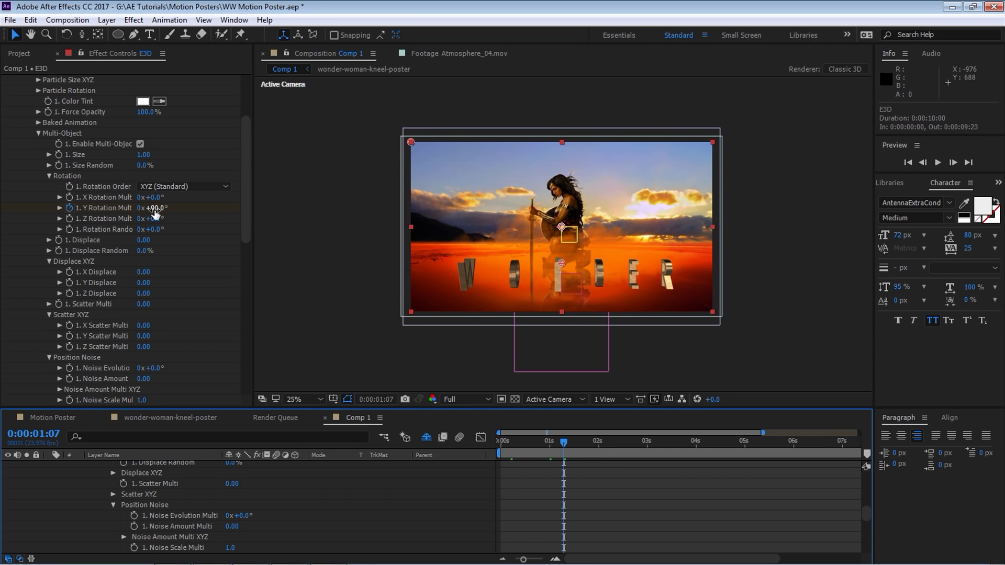
text(0)
key(Return)
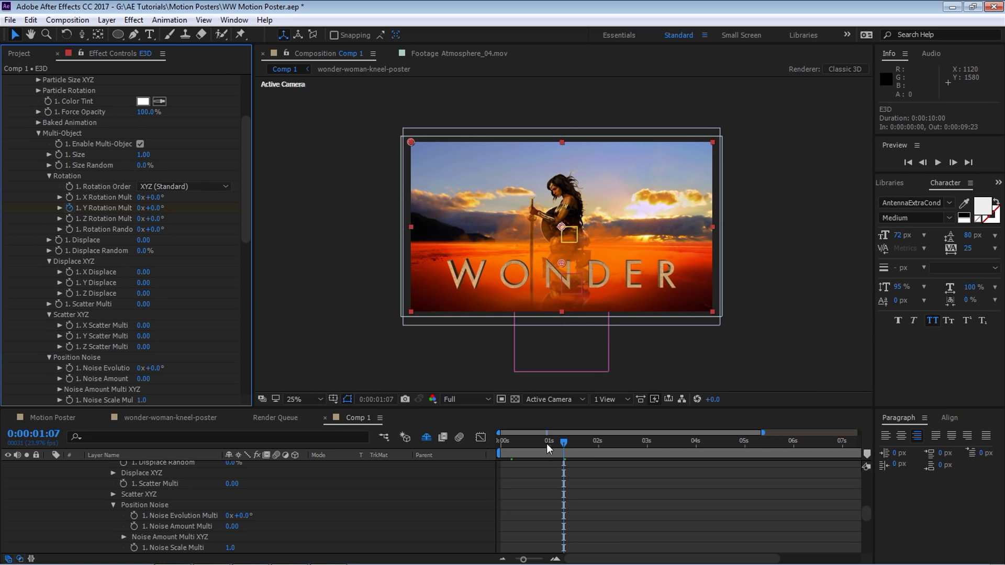
Reveal the E3D layer's keyframes and apply Easy Ease In to the Y Rotation Multi keyframe at 0:00:01:07
key(u)
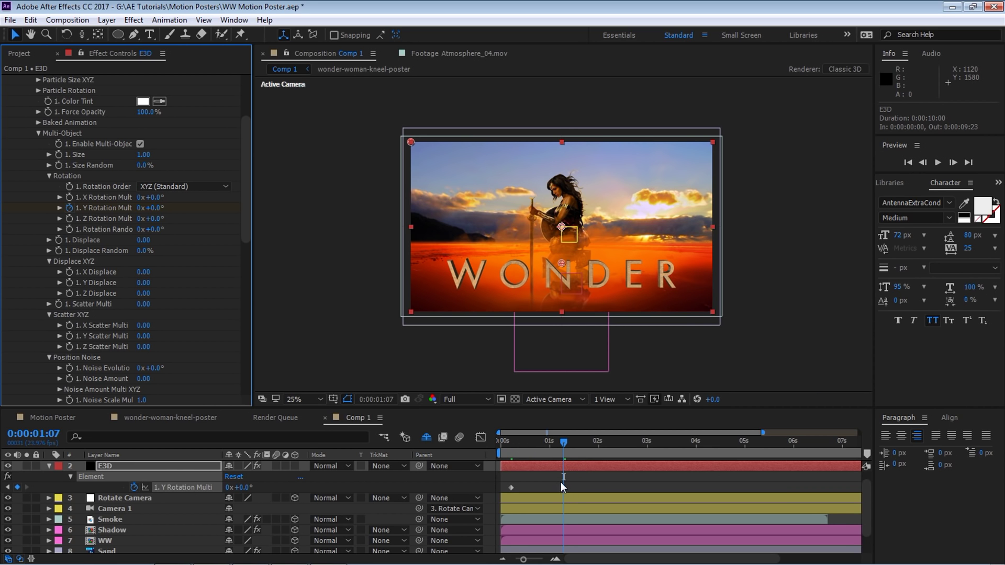
right_click(564, 488)
mouse_move(595, 478)
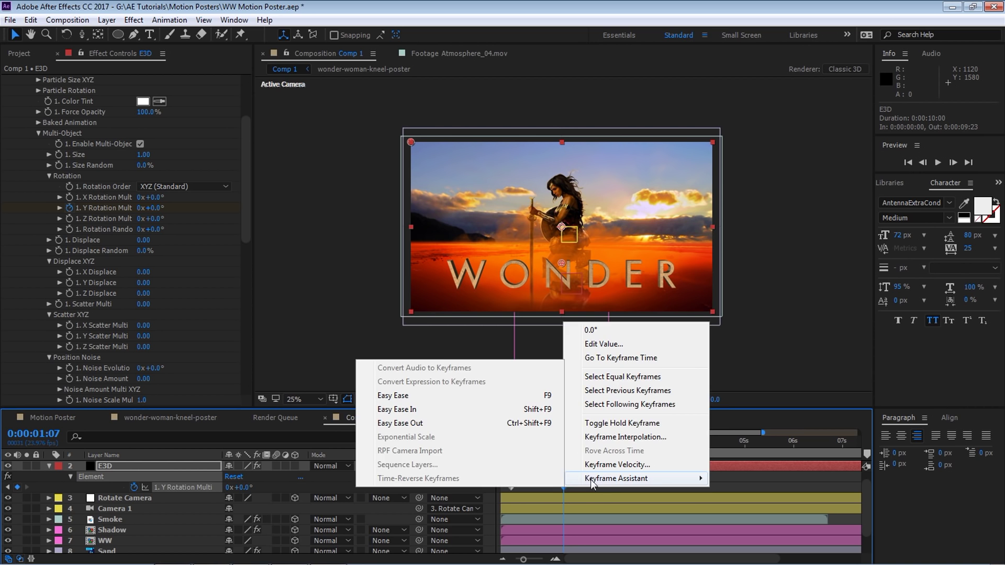
click(446, 414)
Preview the WONDER letters' rotation animation from its first keyframe and from the start of the composition
click(510, 439)
key(space)
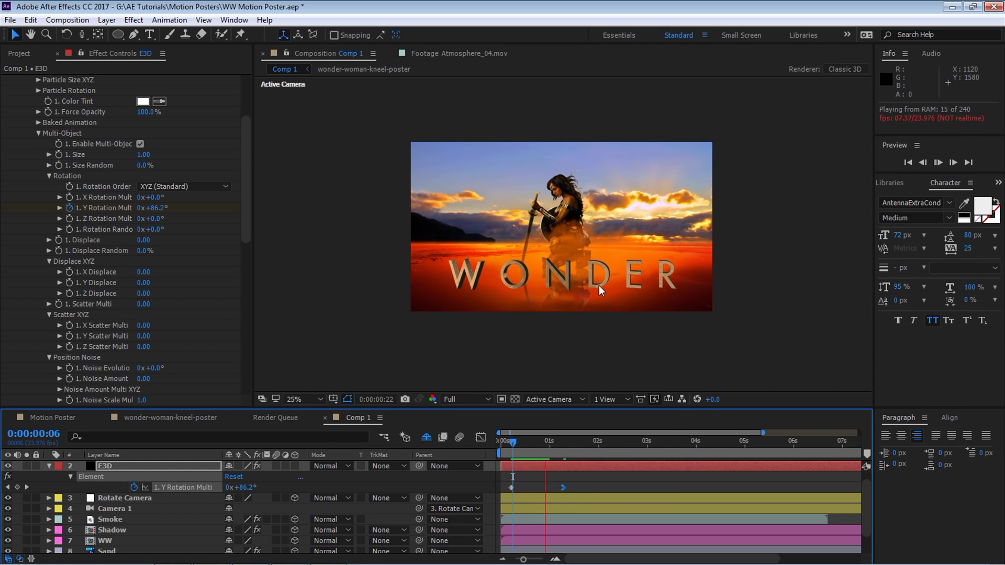
key(space)
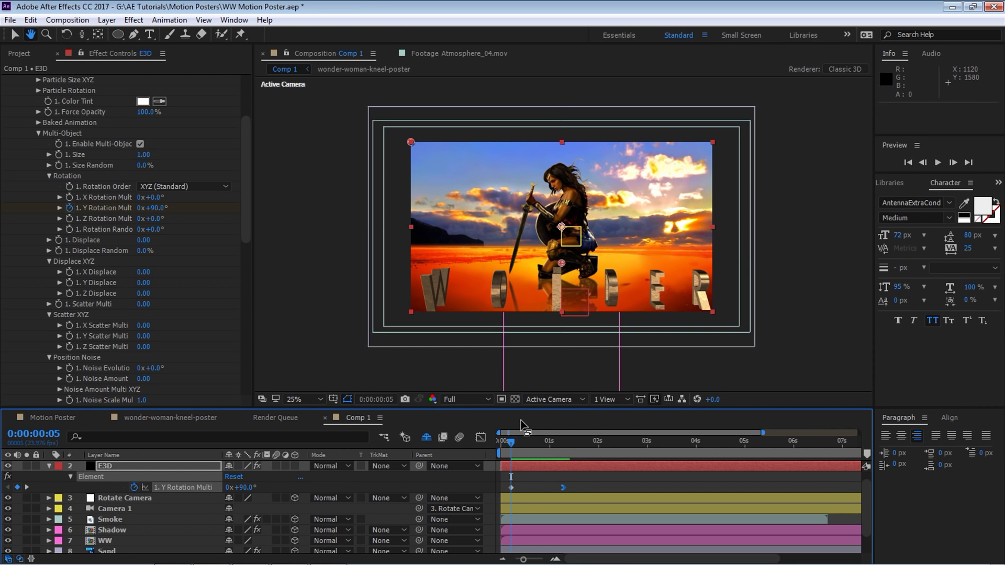
key(space)
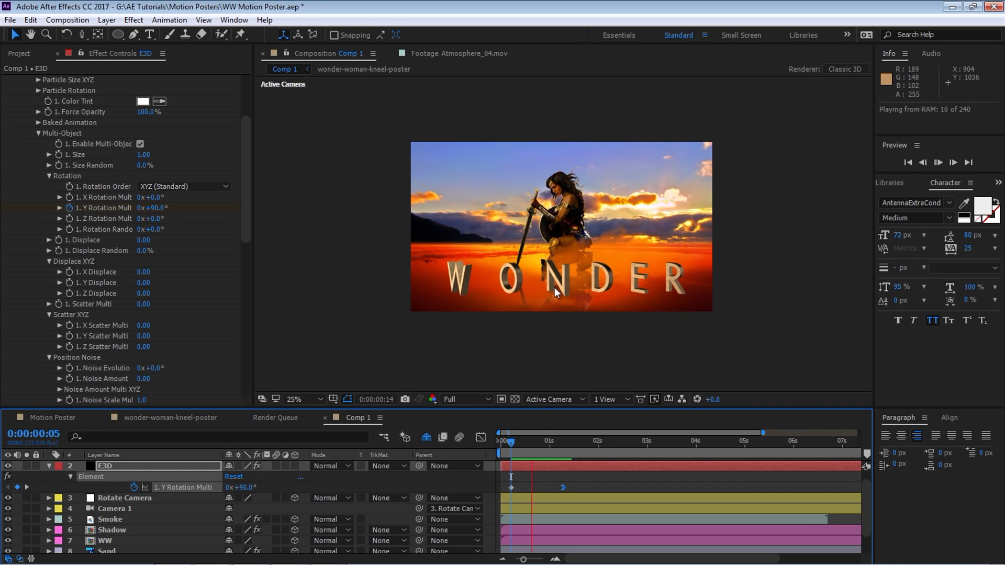
drag(511, 441, 481, 437)
key(space)
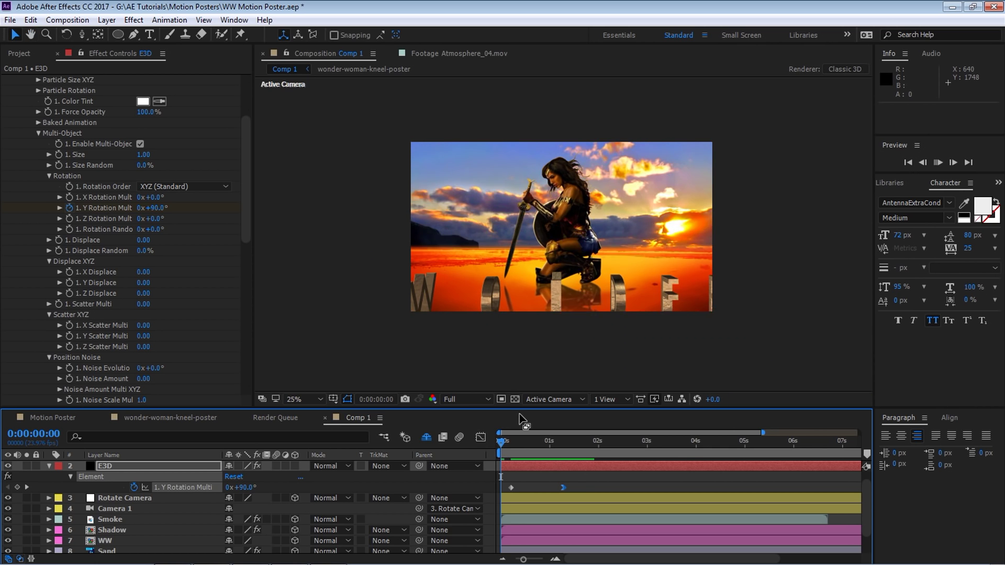
Enlarge the timeline, show E3D's rotation keyframes, set the current time to 0:00:00:05 and zoom the time scale to about four seconds
click(510, 443)
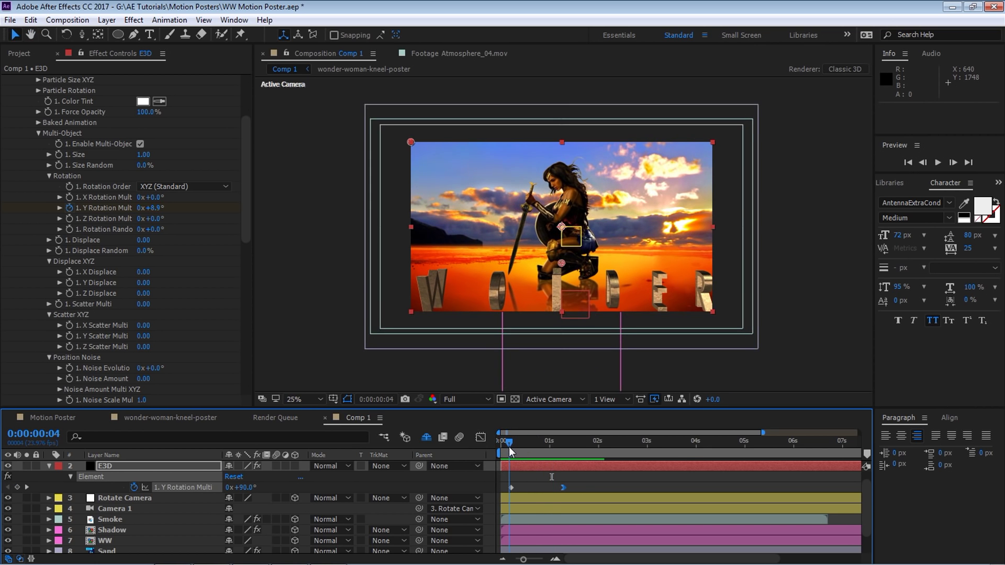
drag(539, 410, 537, 390)
click(49, 444)
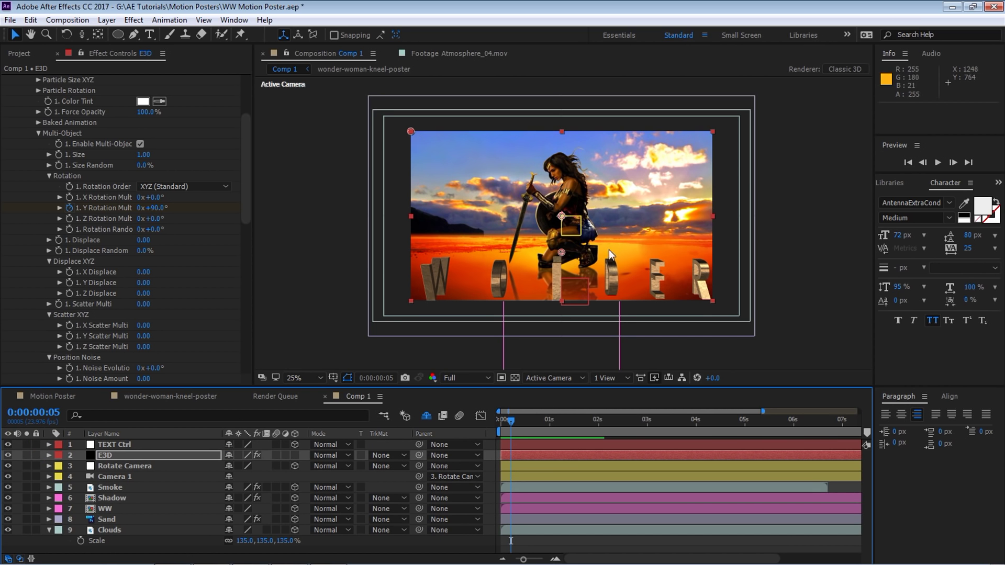
mouse_move(503, 428)
mouse_down()
mouse_move(549, 428)
mouse_move(513, 427)
mouse_up()
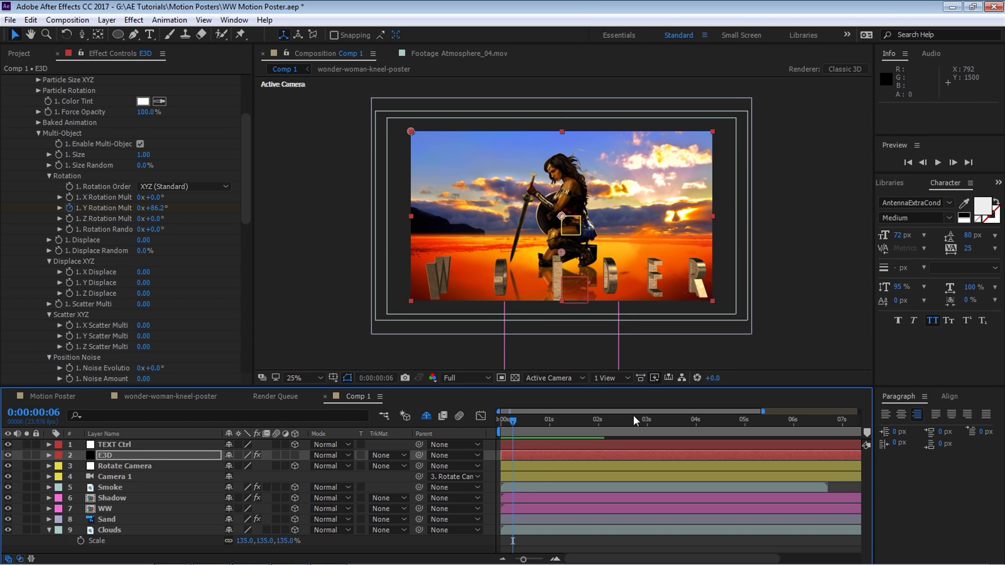
key(u)
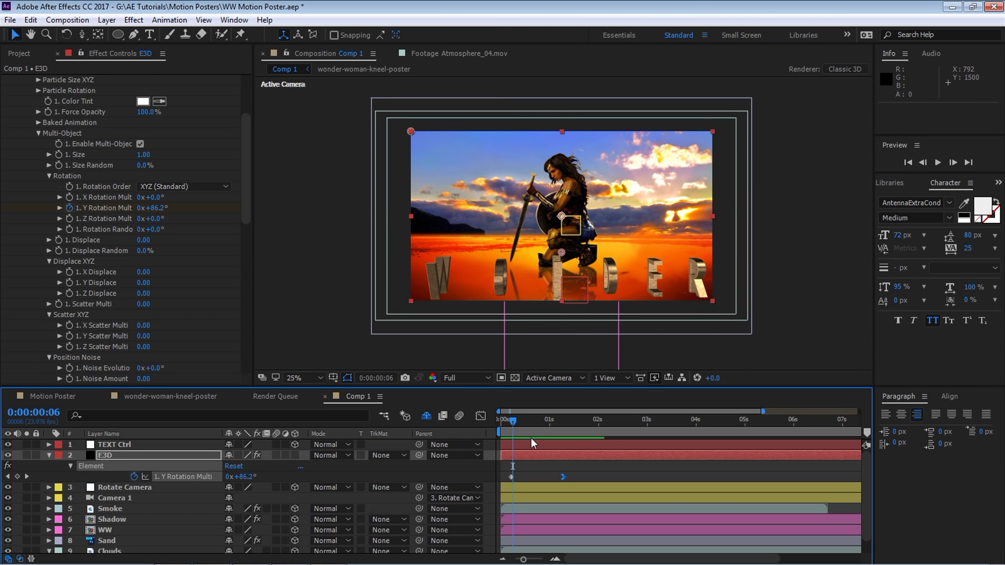
drag(513, 425, 510, 425)
drag(762, 412, 651, 411)
Add Position keyframes to the TEXT Ctrl null at 0:00:00:05 and 0:00:01:07, keeping 960, 772, -424 for both
click(147, 446)
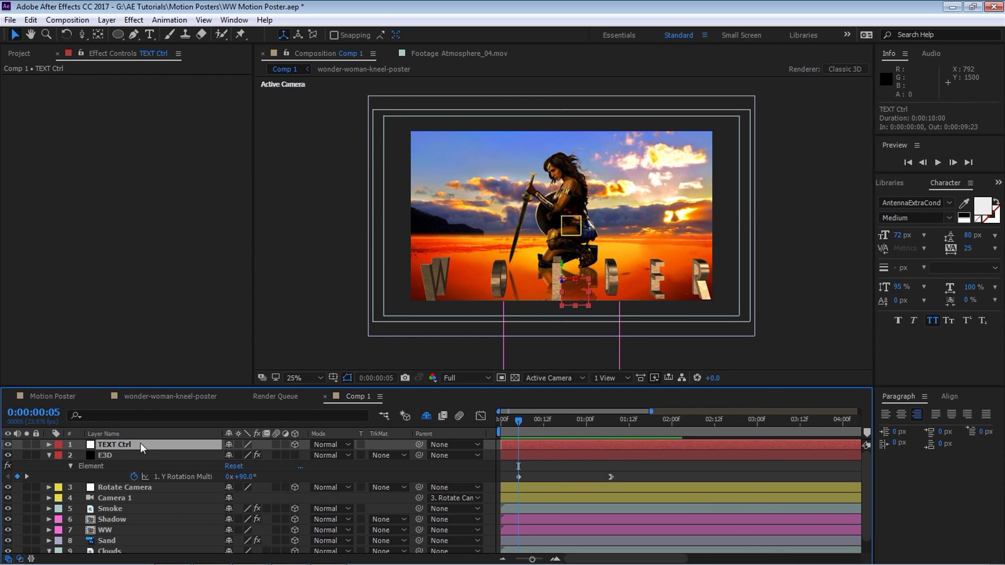
key(p)
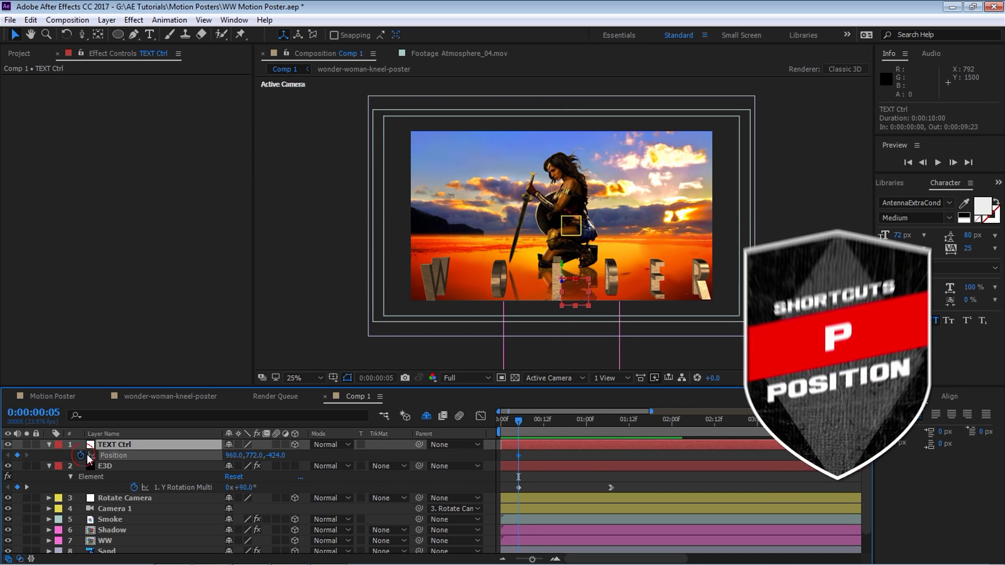
click(607, 420)
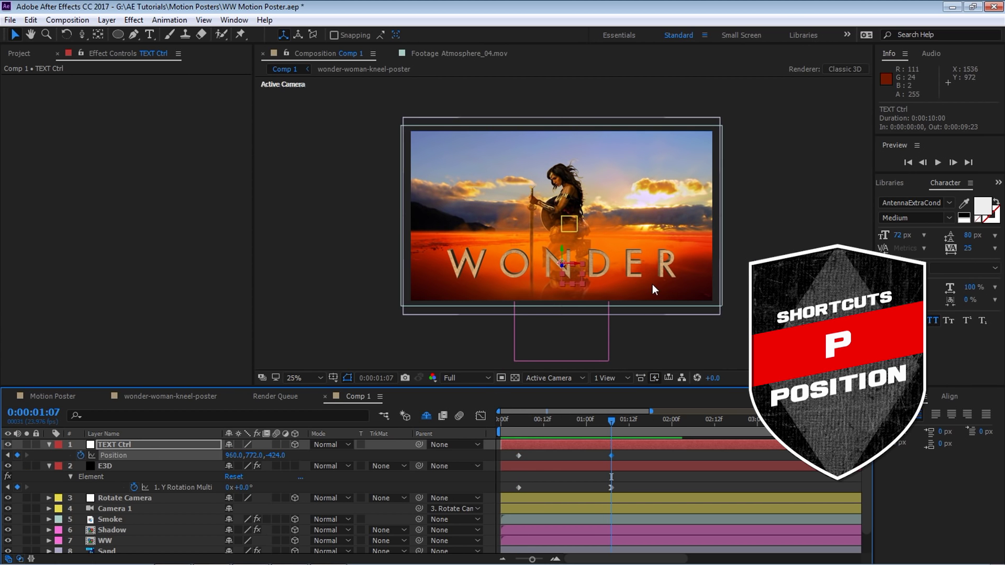
Apply Easy Ease In to TEXT Ctrl's Position keyframe at 0:00:01:07 and return the current time to 0:00:00:05
right_click(611, 455)
mouse_move(644, 449)
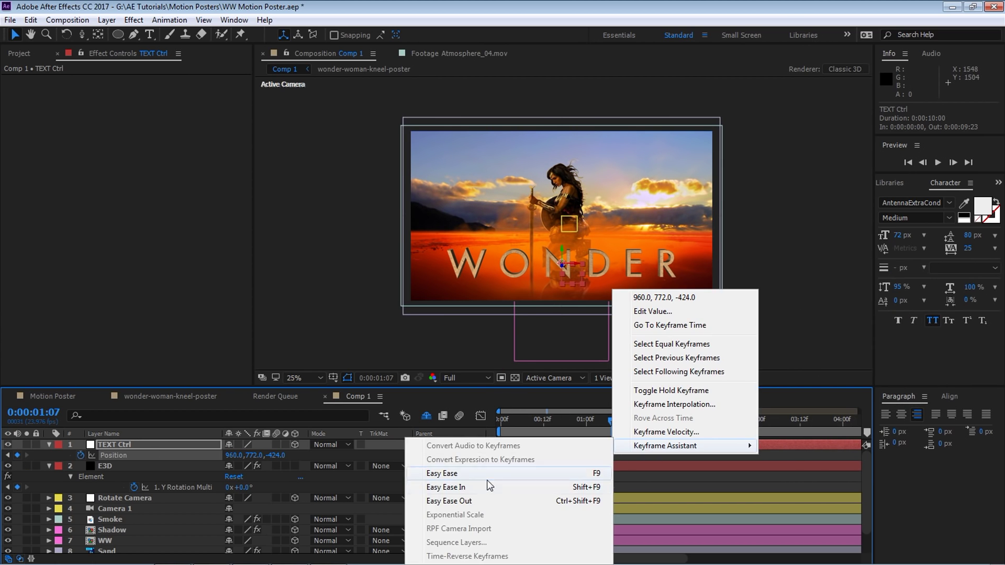
click(446, 487)
click(519, 424)
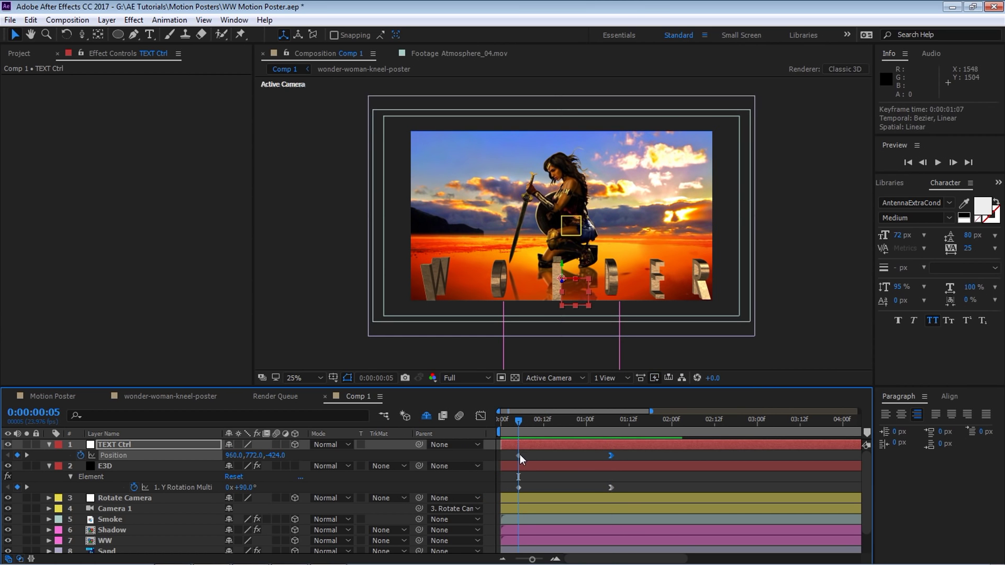
Set TEXT Ctrl's Z position to -1060 at 0:00:00:05 and preview the letters' move from the start of the composition
drag(563, 287, 594, 387)
key(space)
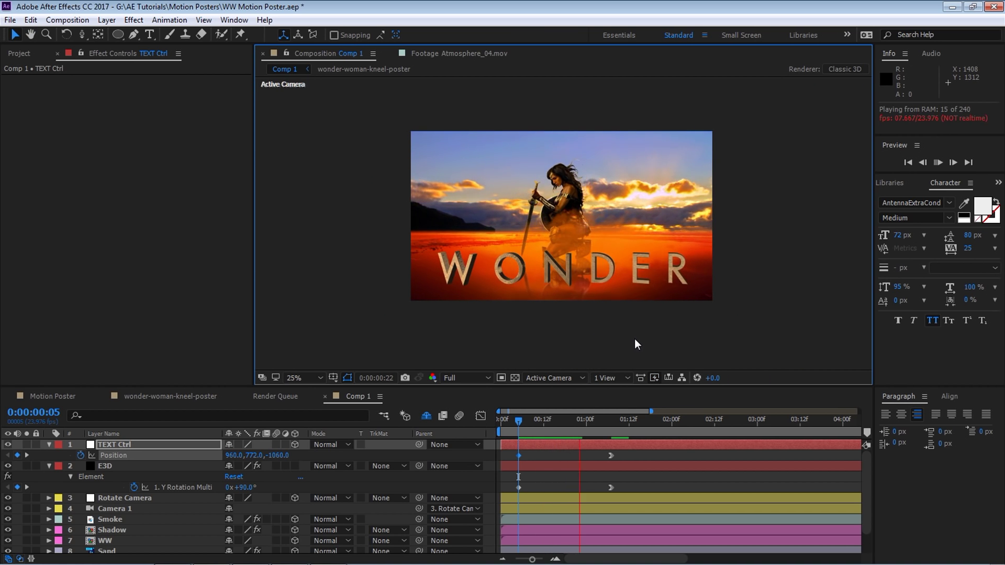
drag(518, 421, 492, 429)
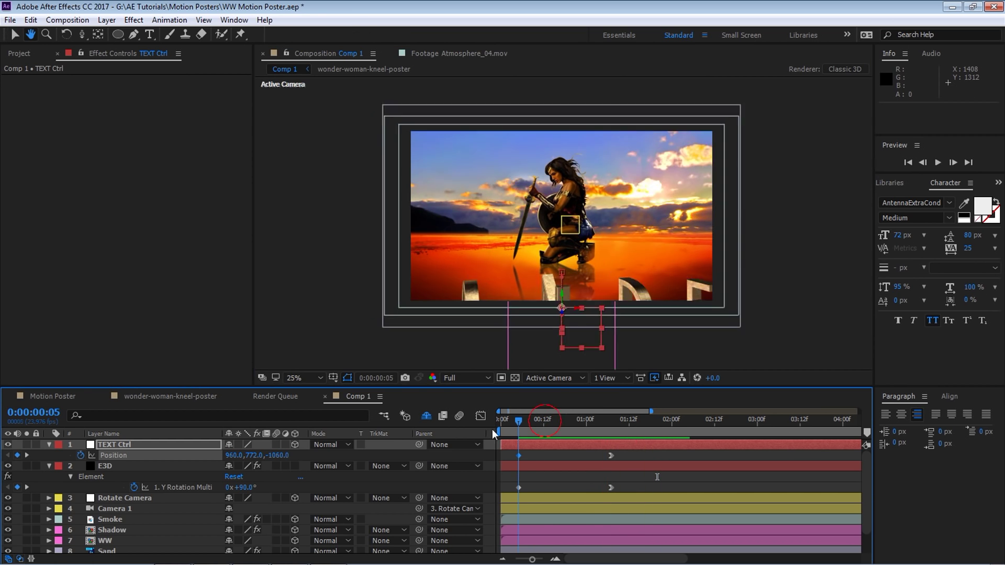
key(space)
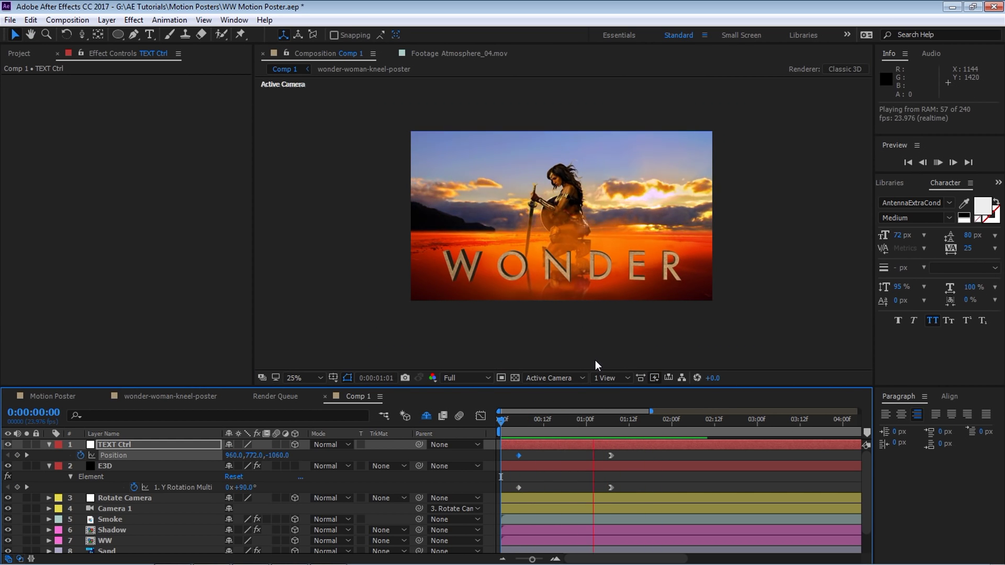
key(space)
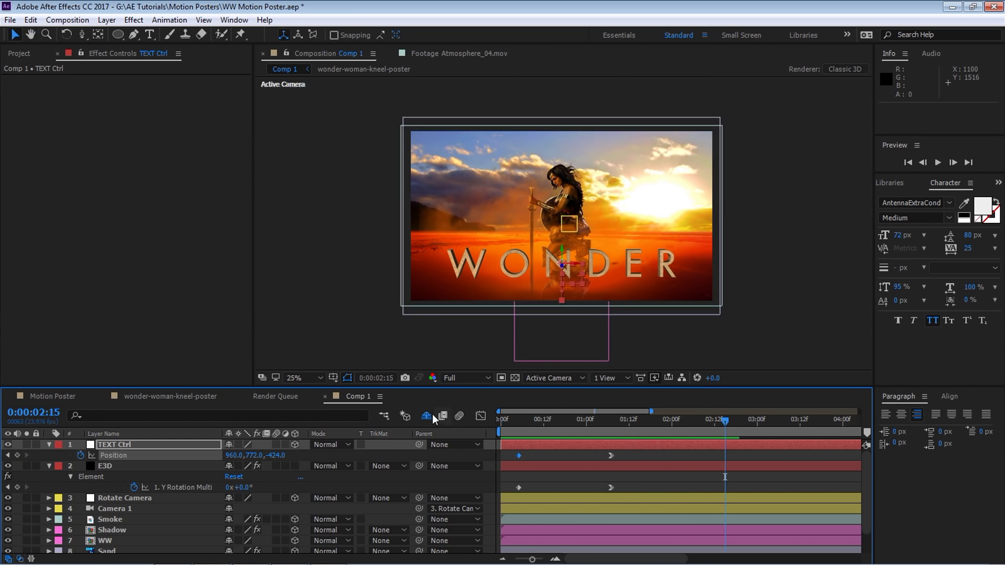
Collapse the TEXT Ctrl and E3D properties and add the WW Logo Photoshop file to Comp 1 directly below Camera 1
click(49, 445)
click(50, 465)
click(48, 455)
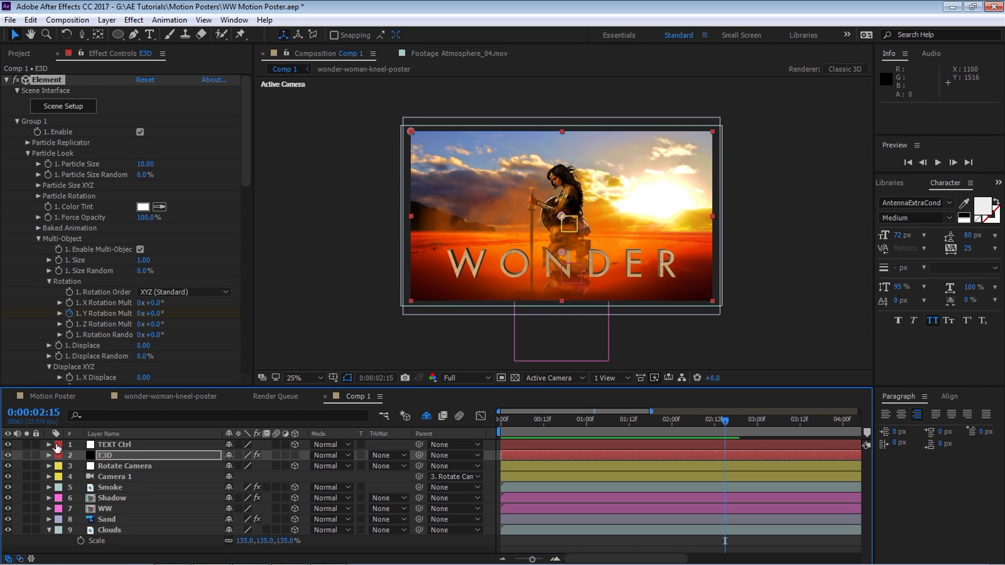
click(21, 54)
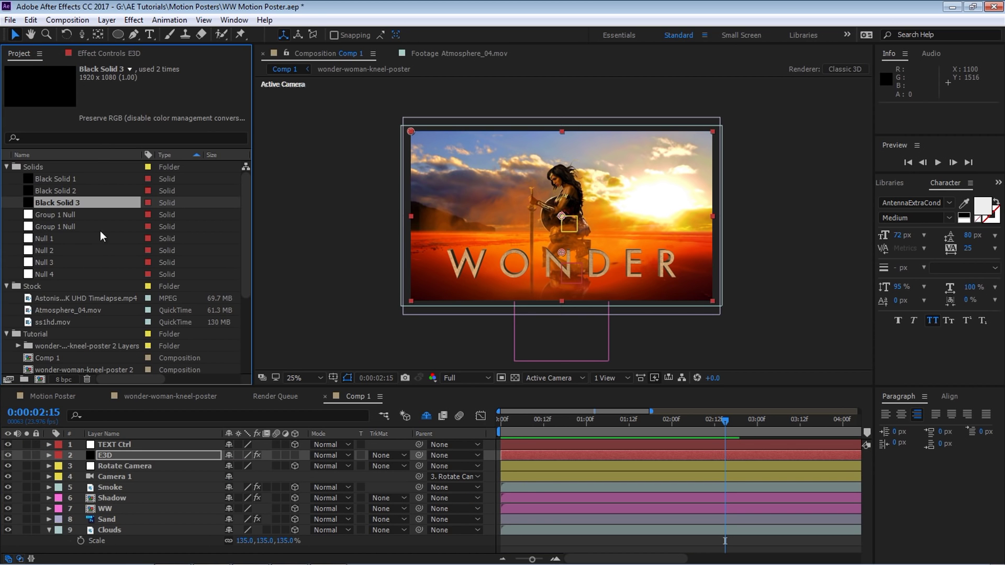
click(7, 167)
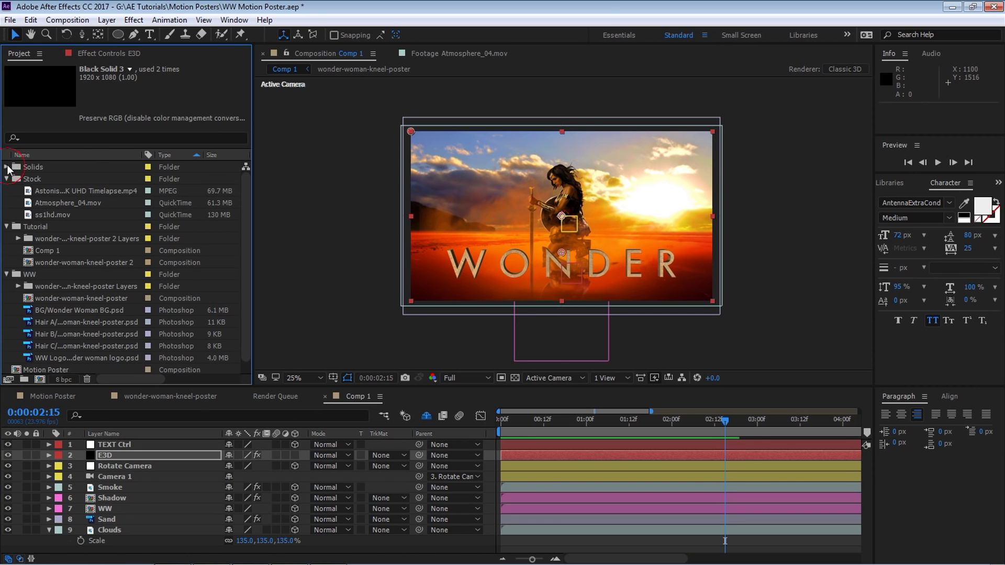
click(117, 358)
drag(96, 362, 194, 482)
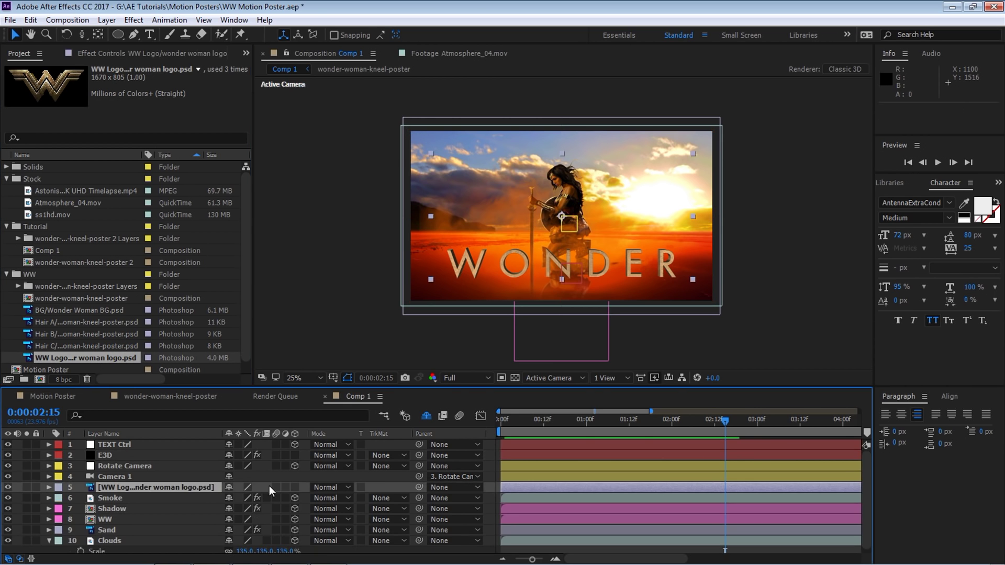
Rename the WW logo layer to Logo and make it a 3D layer
key(Return)
text(Logo)
key(Return)
Set the Logo layer's Scale to 25%
key(s)
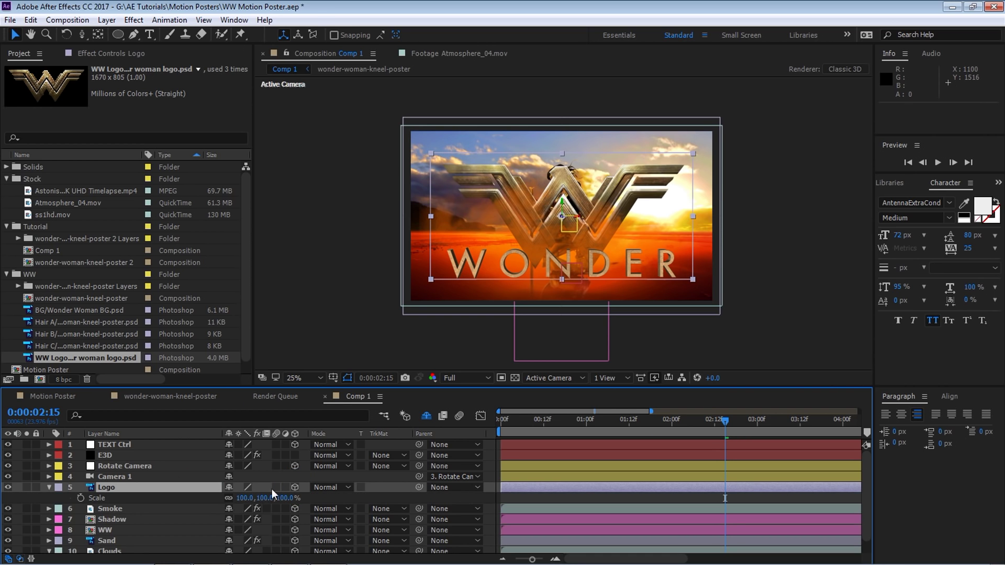
click(244, 497)
text(25)
key(Return)
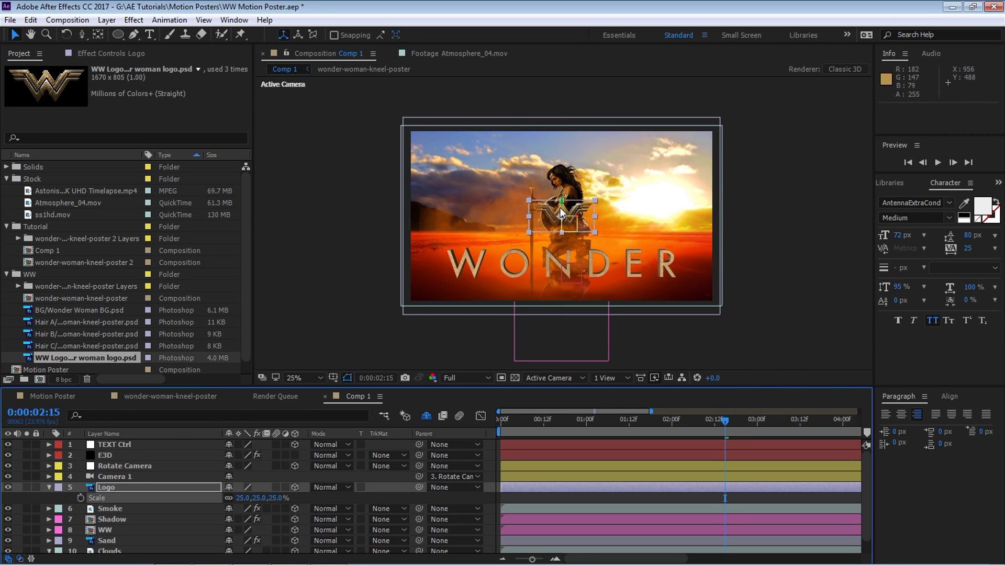
Lower the Logo layer to a Y position of about 660, just above the WONDER letters, using an enlarged composition view
scroll(602, 124, up, 2)
key(grave)
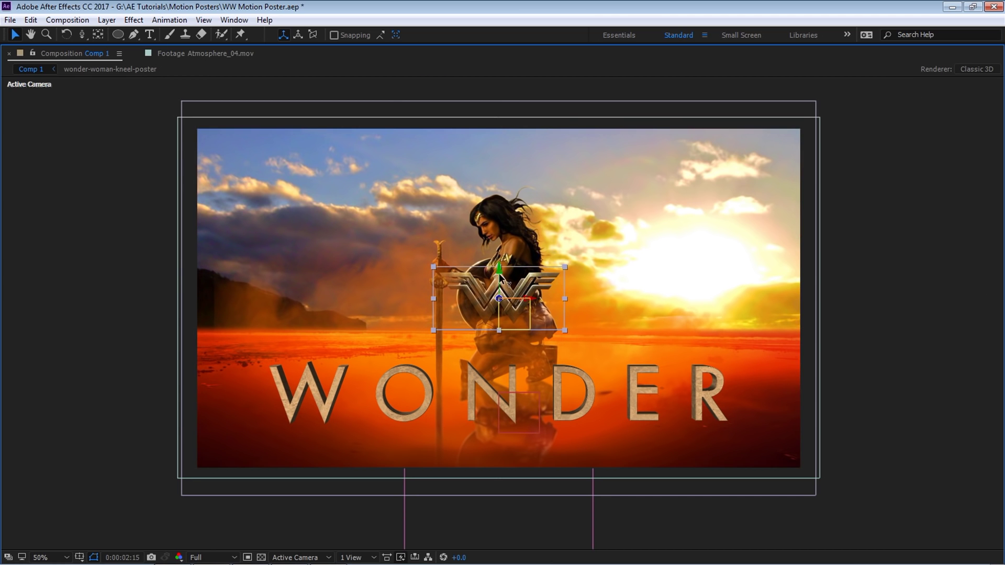
drag(500, 272, 501, 307)
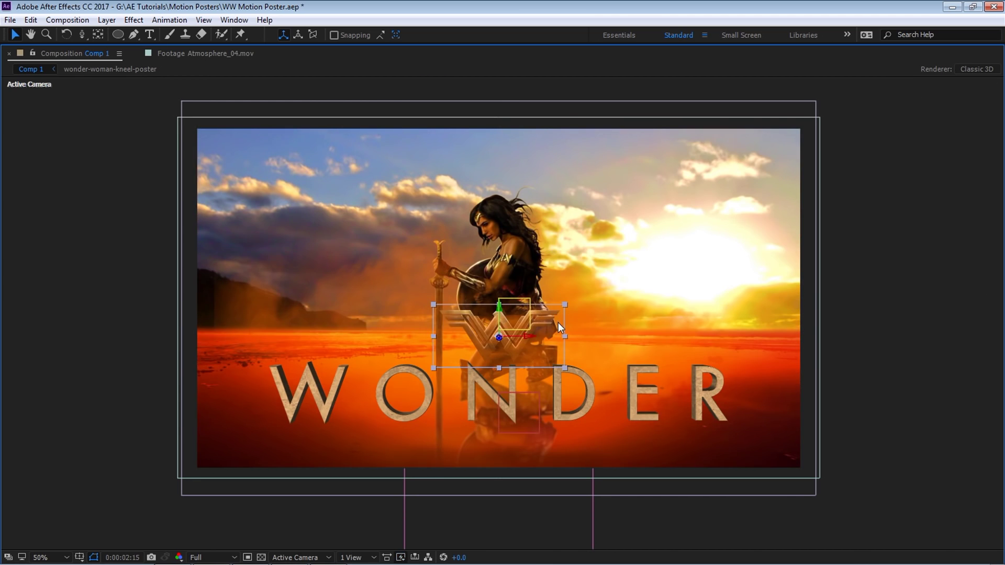
key(grave)
Switch to the Top view and move the Logo layer toward the letters to a Z position of about -164
click(562, 376)
click(563, 456)
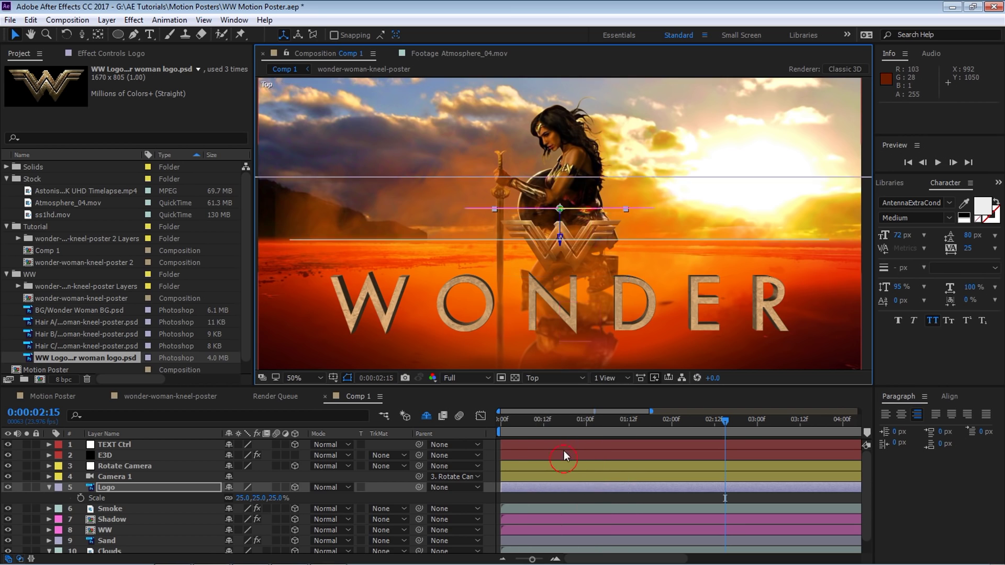
key(comma)
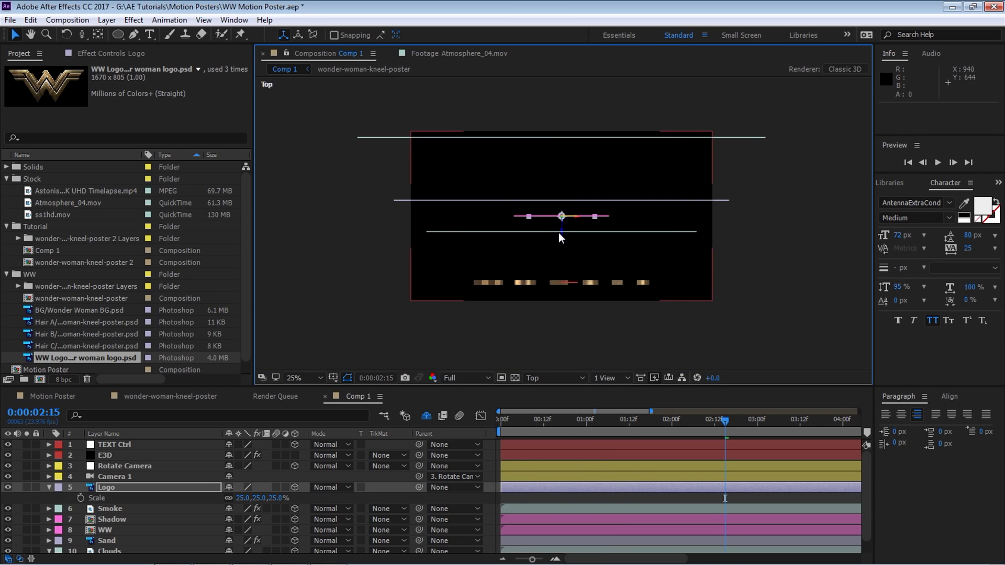
drag(563, 236, 572, 263)
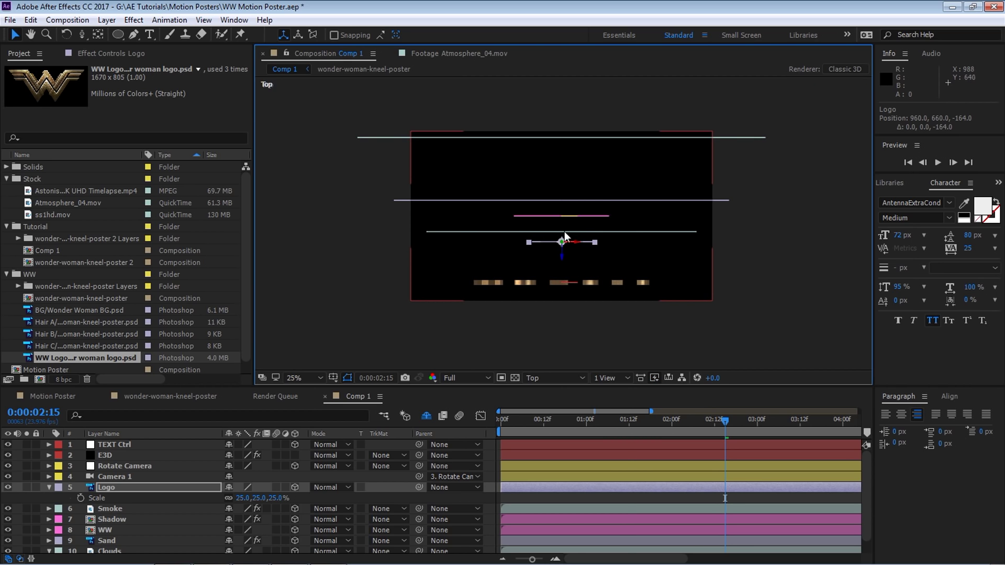
Return to the Active Camera view and raise the Logo layer to a Y position of about 640
click(554, 379)
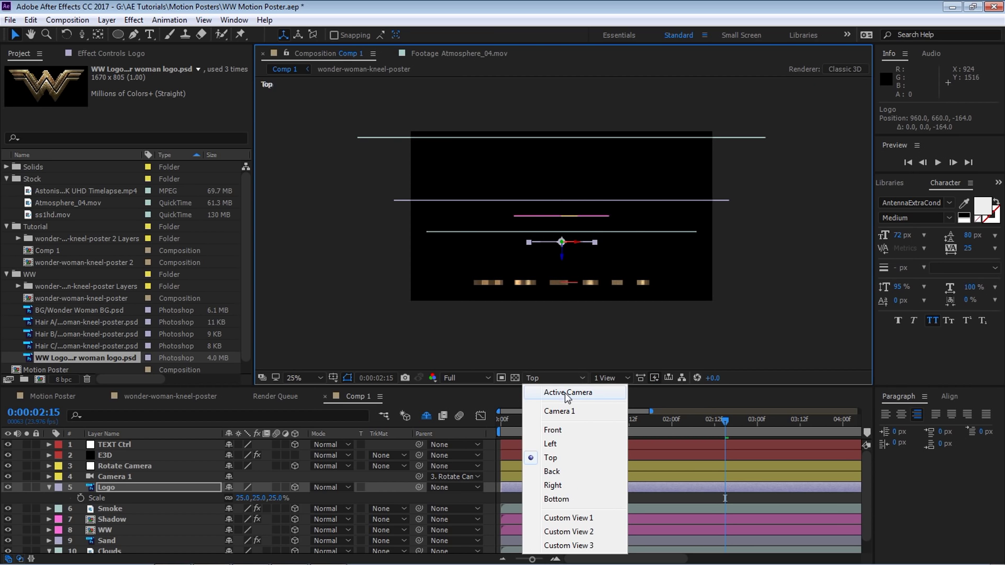
click(565, 398)
key(period)
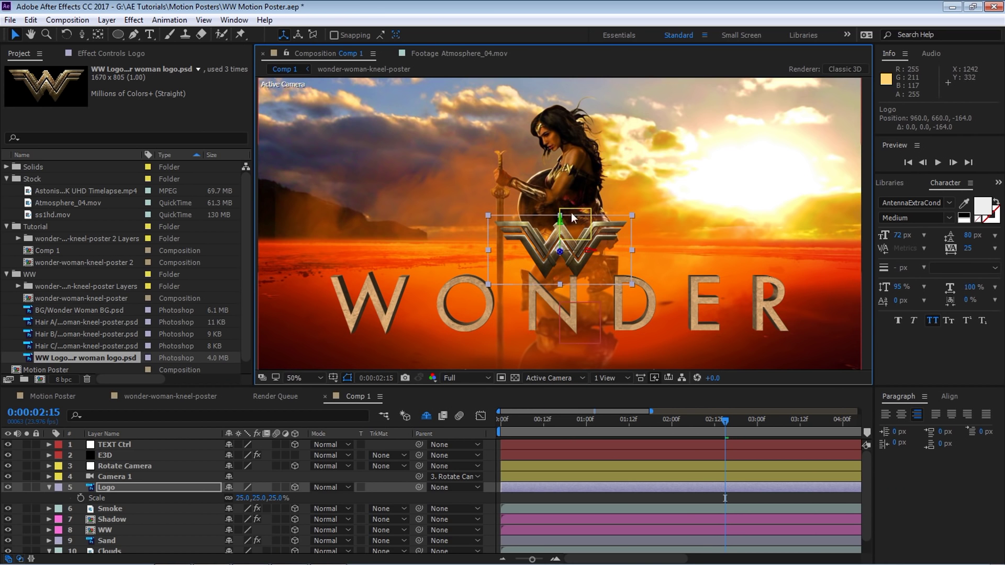
drag(560, 224, 560, 217)
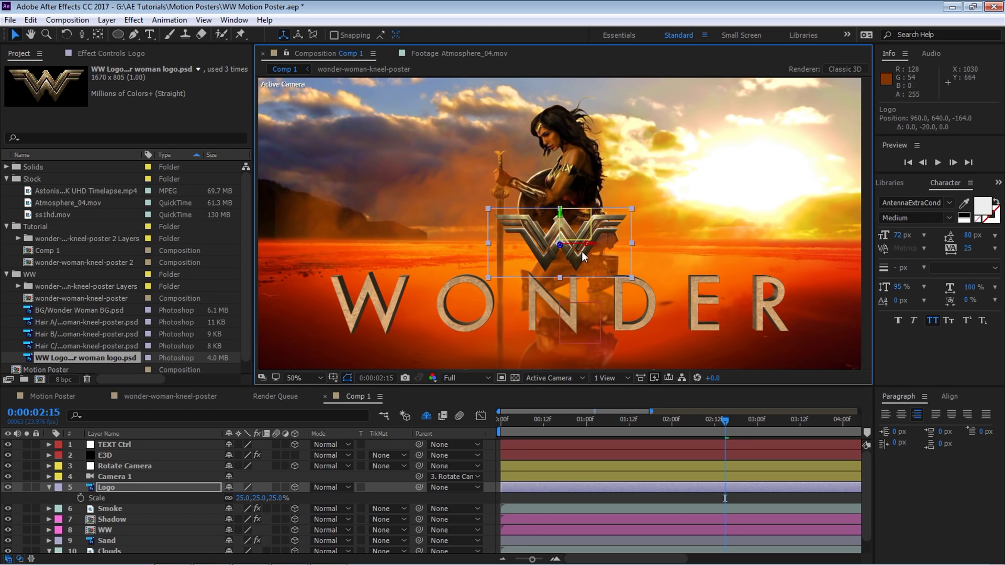
Deselect all layers and preview the logo with the WONDER letters from the start in an enlarged composition view
click(517, 421)
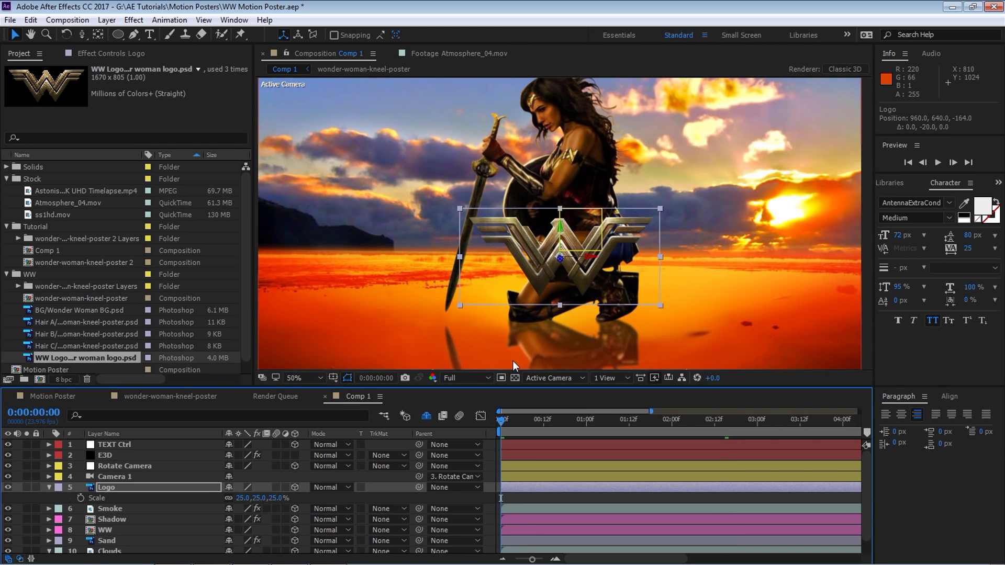
key(comma)
key(grave)
key(F2)
key(period)
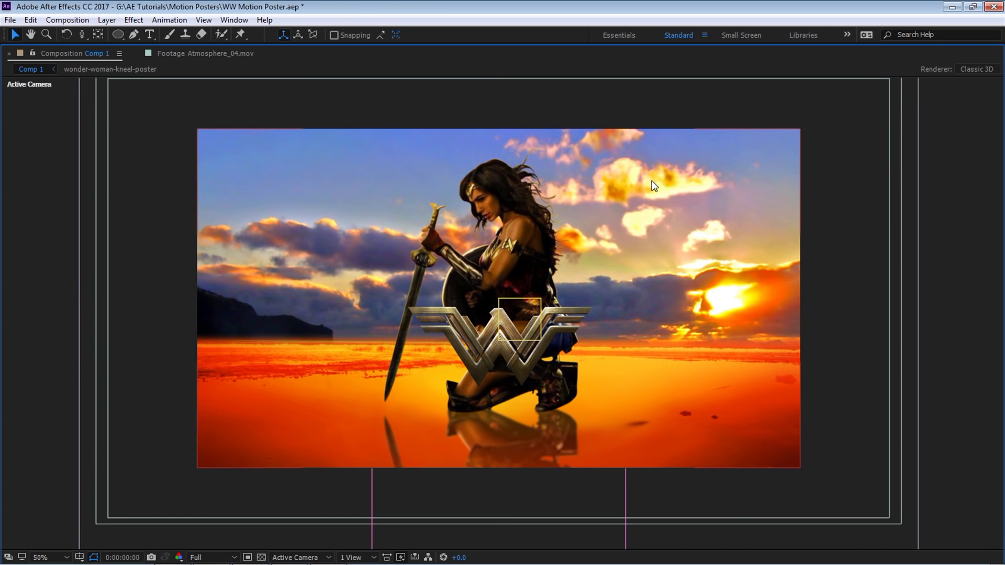
key(space)
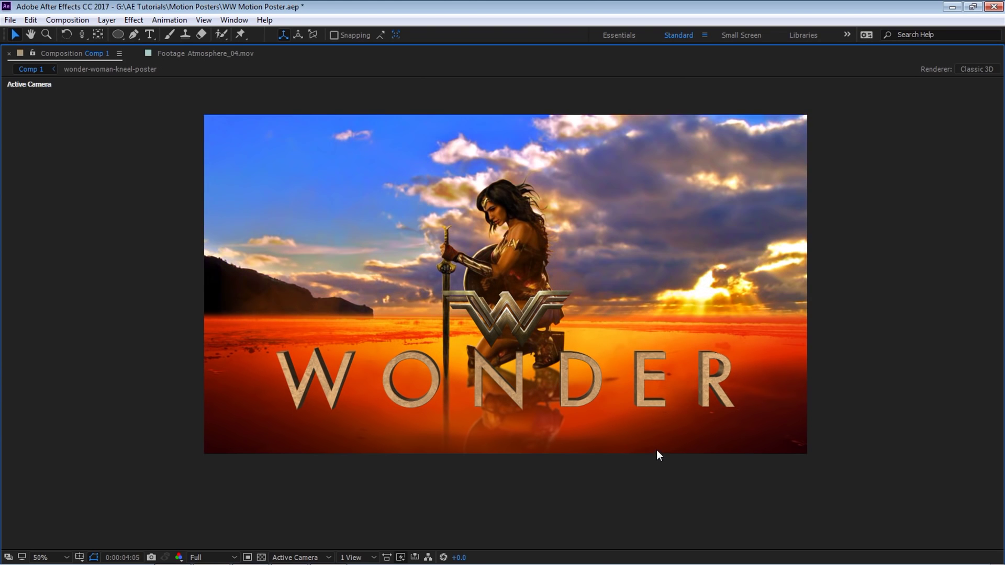
key(space)
key(grave)
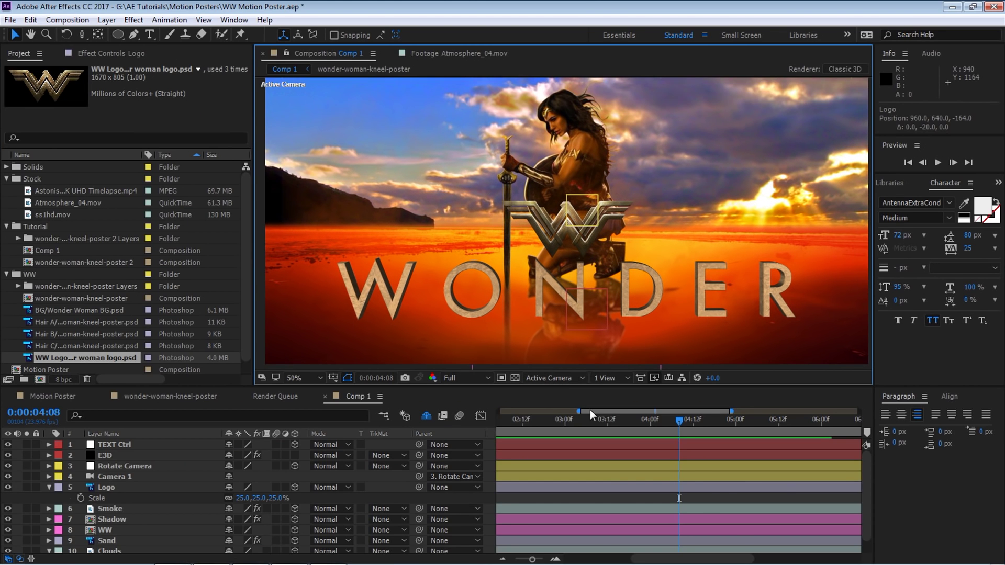
Show the first six seconds of the timeline and align the current time with TEXT Ctrl's Position keyframe at 0:00:00:05
drag(578, 412, 451, 420)
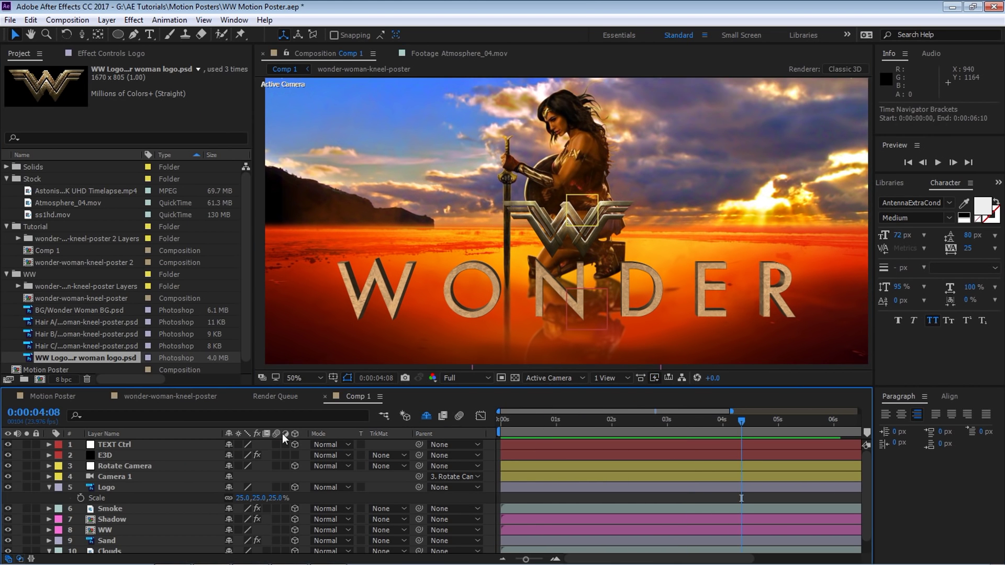
click(99, 491)
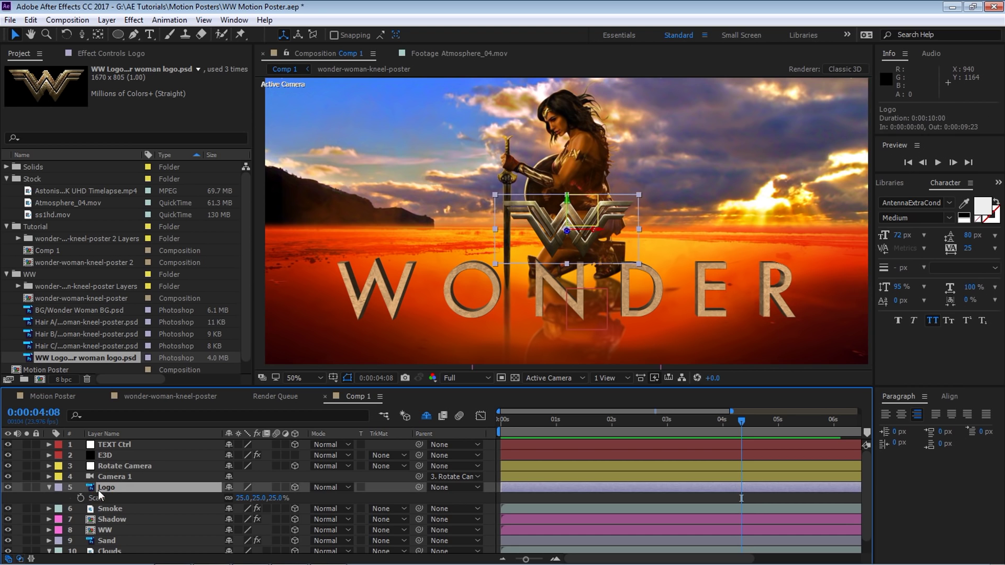
click(113, 444)
key(p)
click(511, 423)
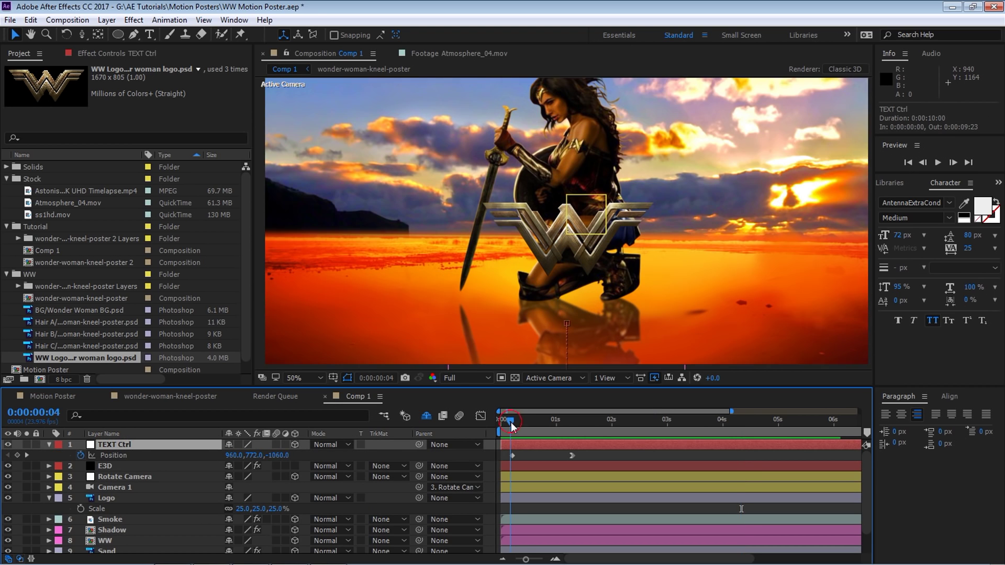
drag(511, 422, 513, 423)
Add Position keyframes to the Logo layer at 0:00:00:05 and 0:00:01:07, keeping 960, 640, -164 for both
click(114, 499)
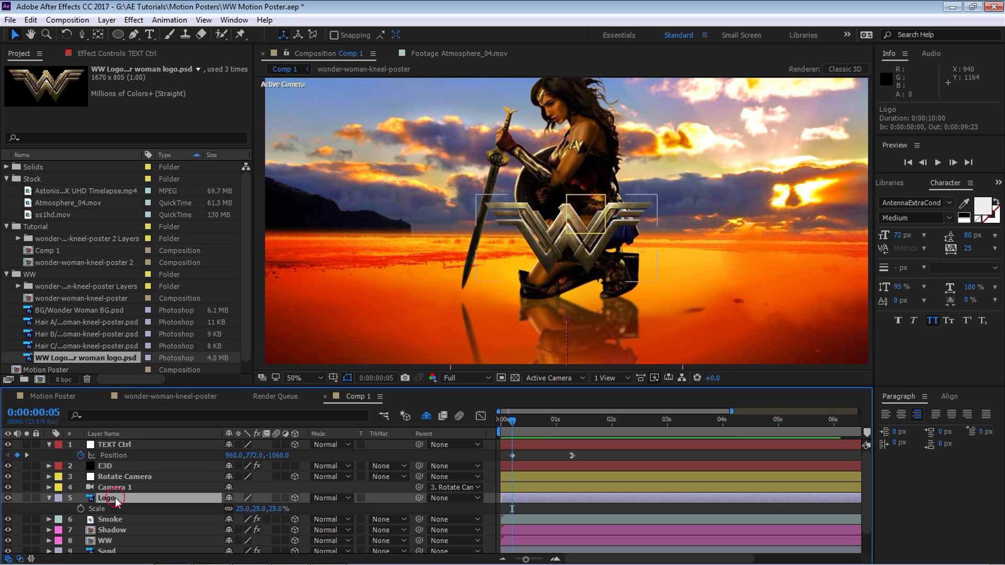
key(p)
drag(567, 421, 572, 423)
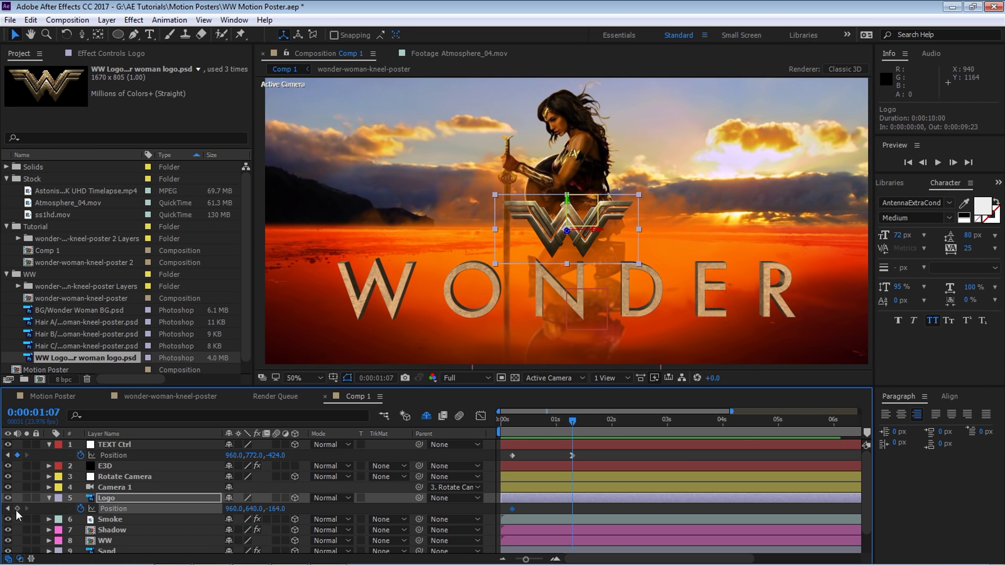
Apply Easy Ease In to the Logo layer's Position keyframe at 0:00:01:07
right_click(575, 505)
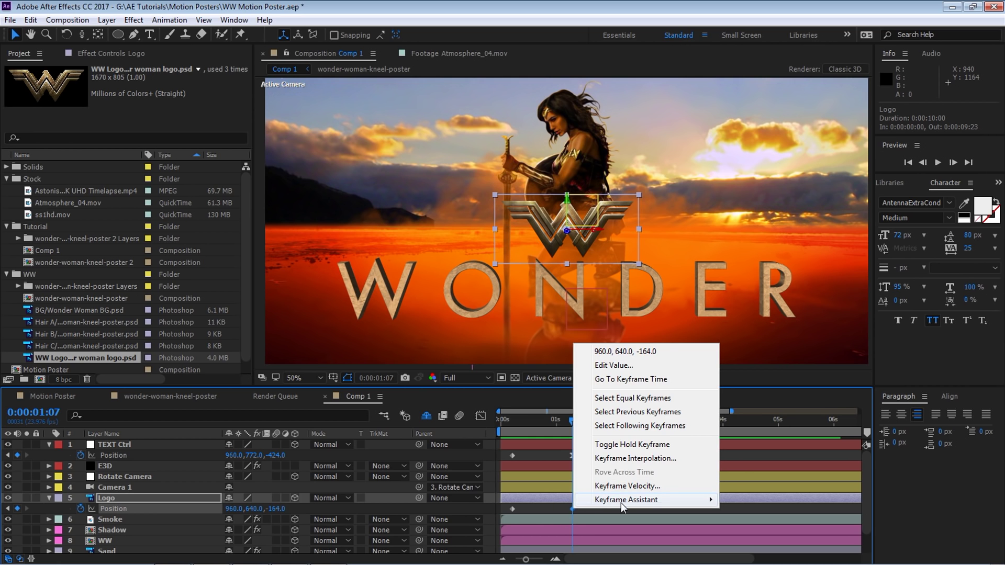
mouse_move(623, 501)
click(471, 430)
Return to 0:00:00:05 and lower the Logo layer's Z position there so it starts closer to the camera
click(516, 426)
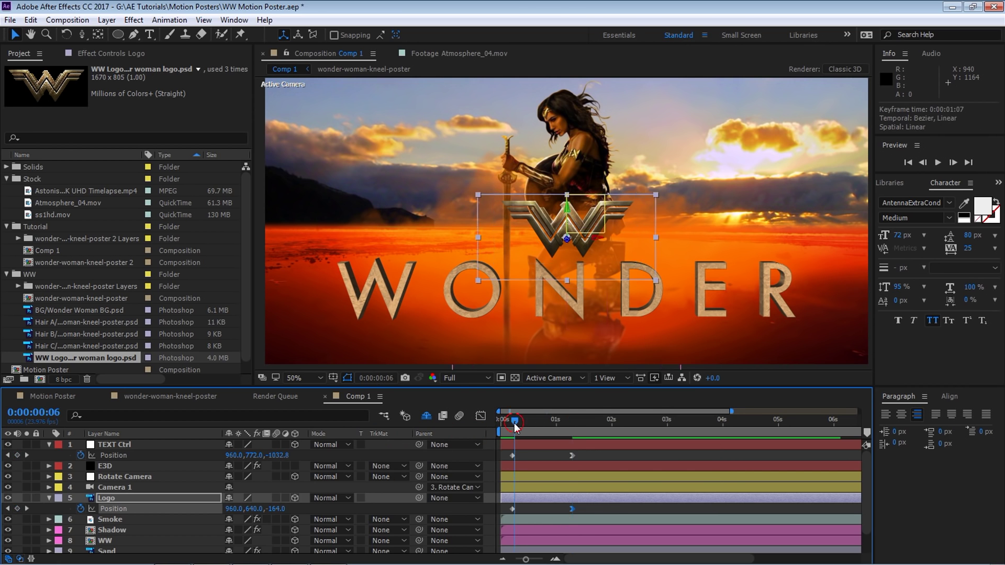
drag(515, 427, 513, 428)
click(513, 507)
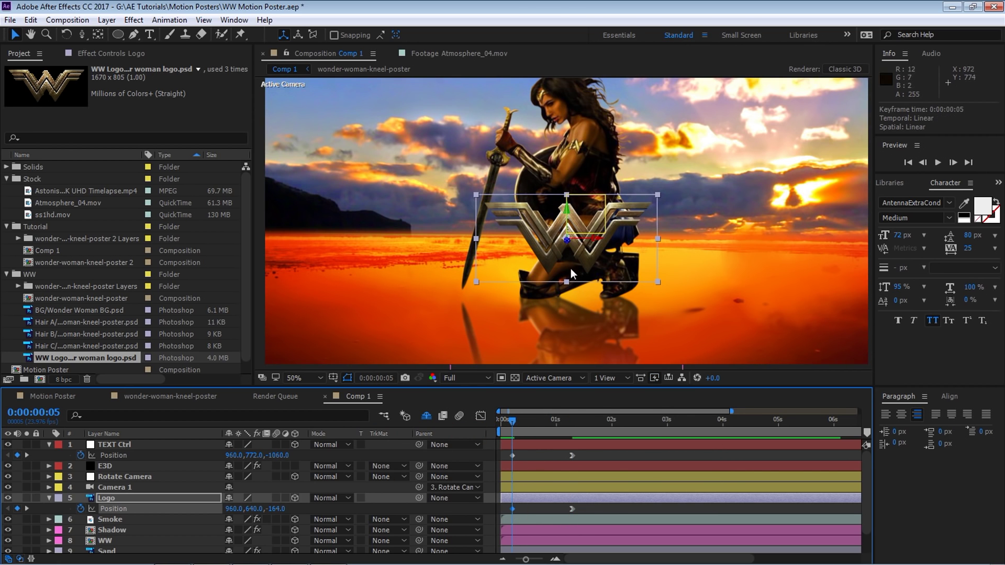
drag(281, 511, 263, 511)
Preview the combined logo and WONDER letter animation in the enlarged composition view, and select the E3D layer
key(space)
key(grave)
key(space)
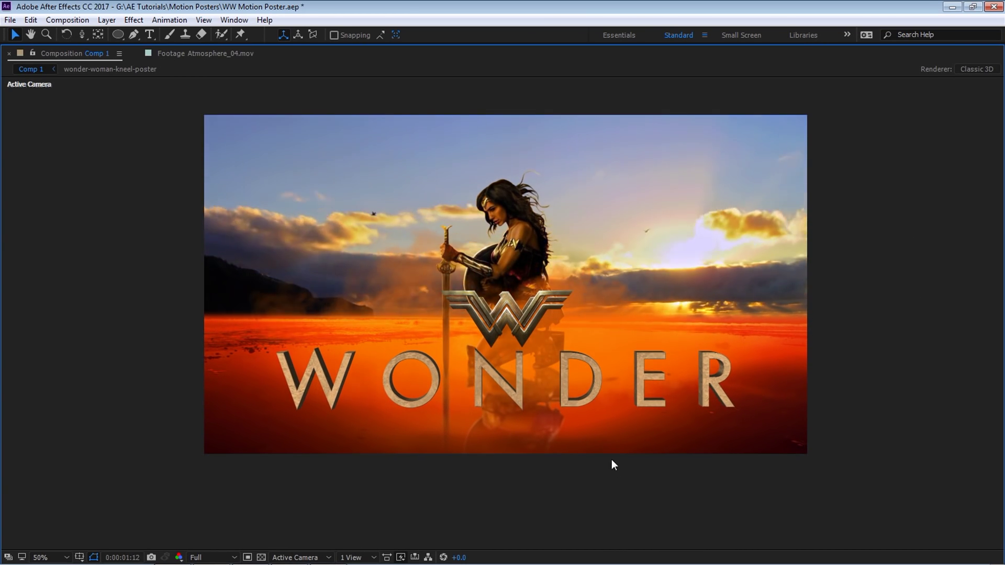
key(space)
key(space)
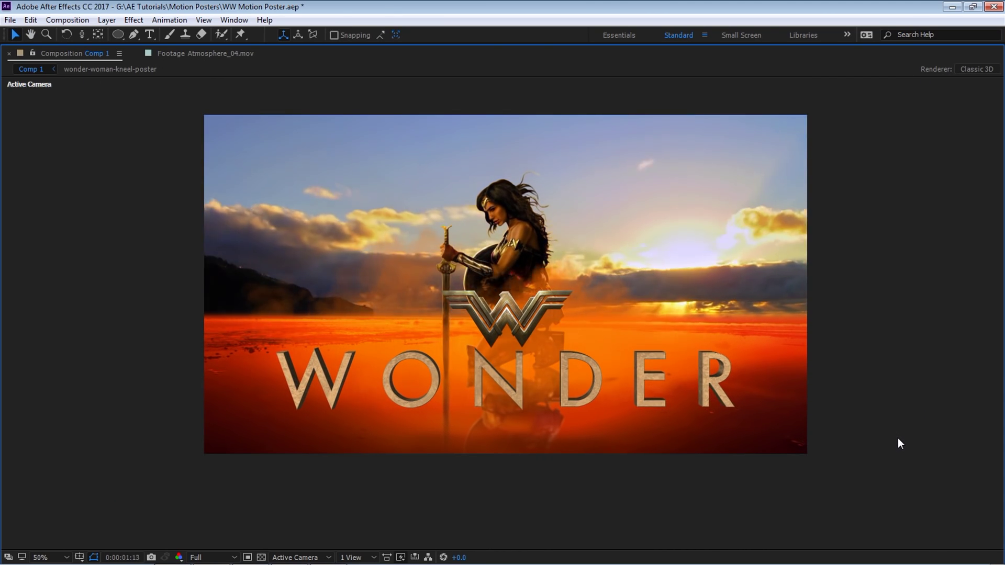
key(space)
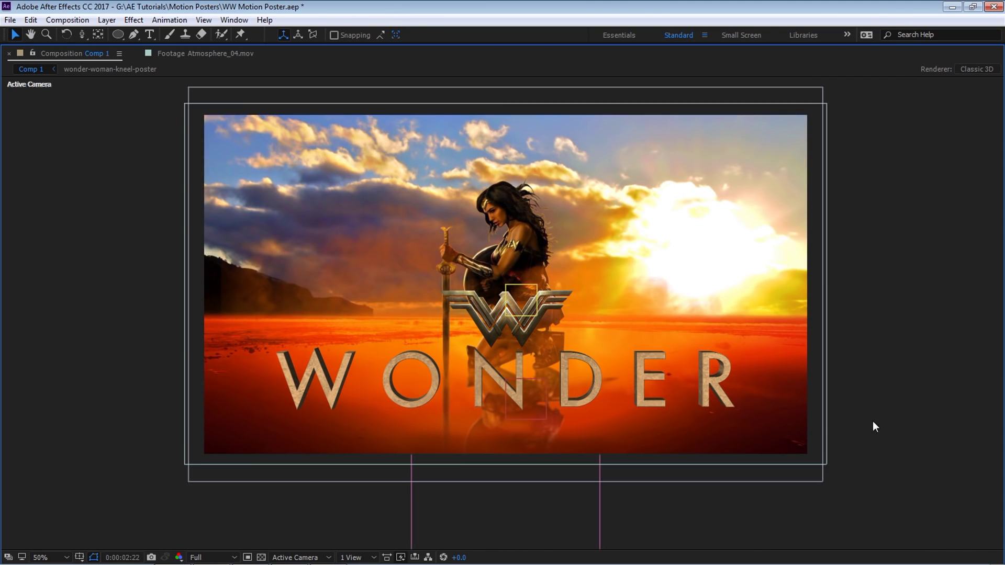
click(513, 315)
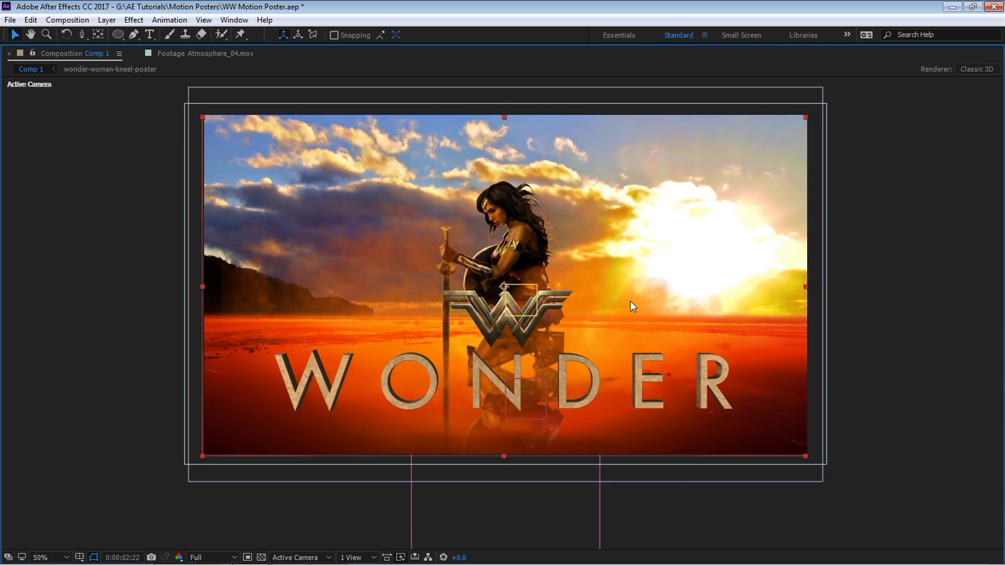
key(grave)
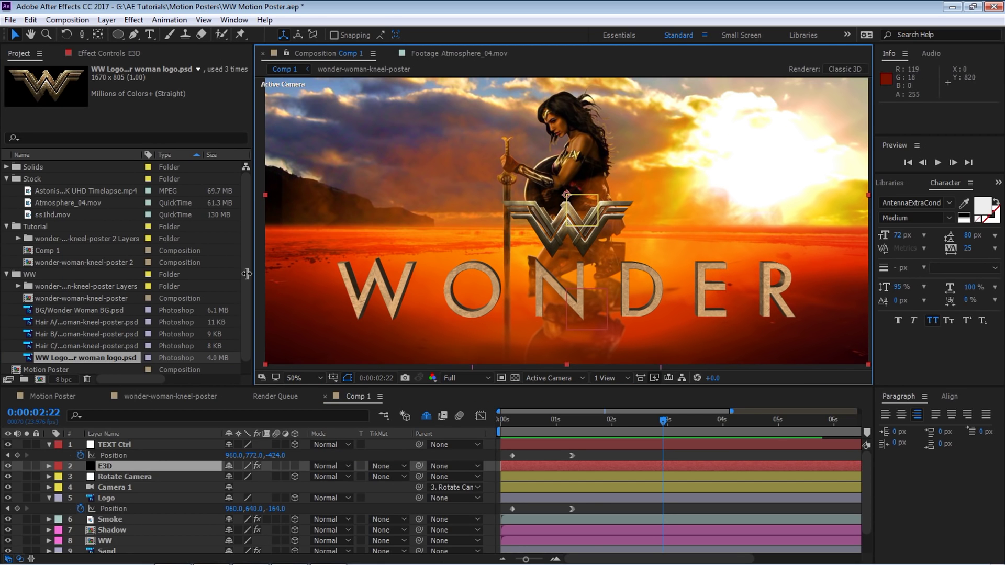
Add Black Solid 3 from the Solids folder as the topmost layer of Comp 1 and rename it Vignette
click(7, 167)
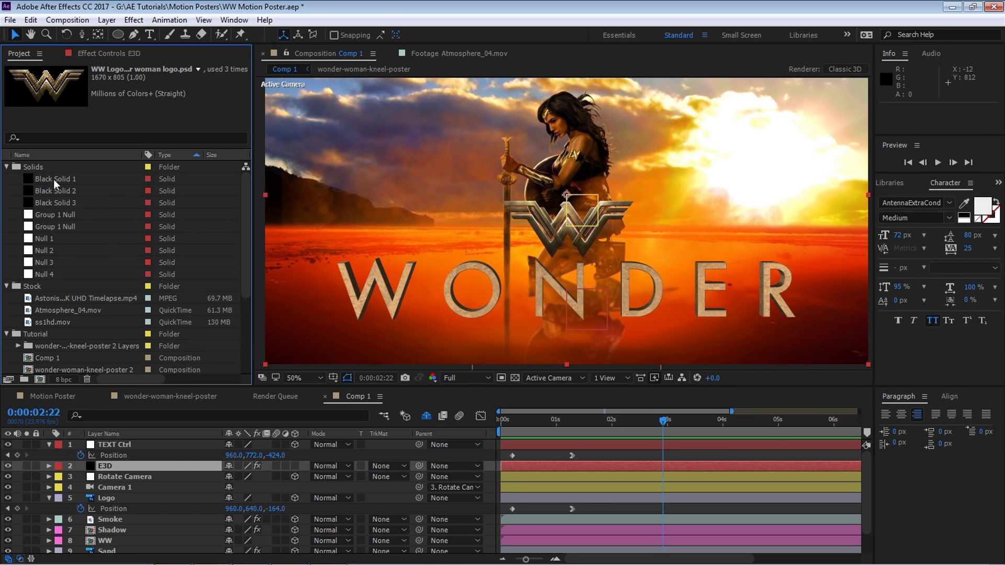
drag(66, 207, 205, 421)
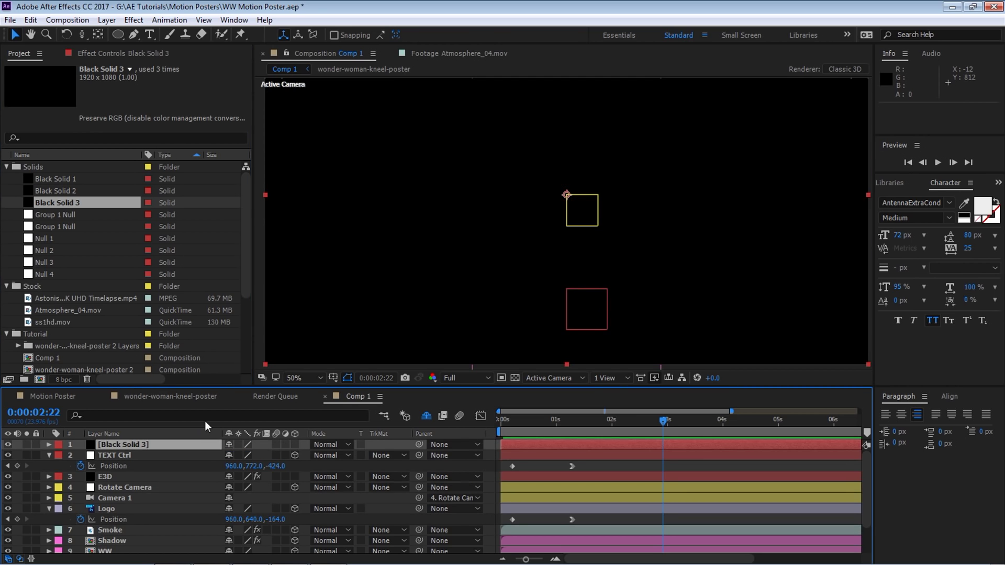
key(Return)
text(Vign)
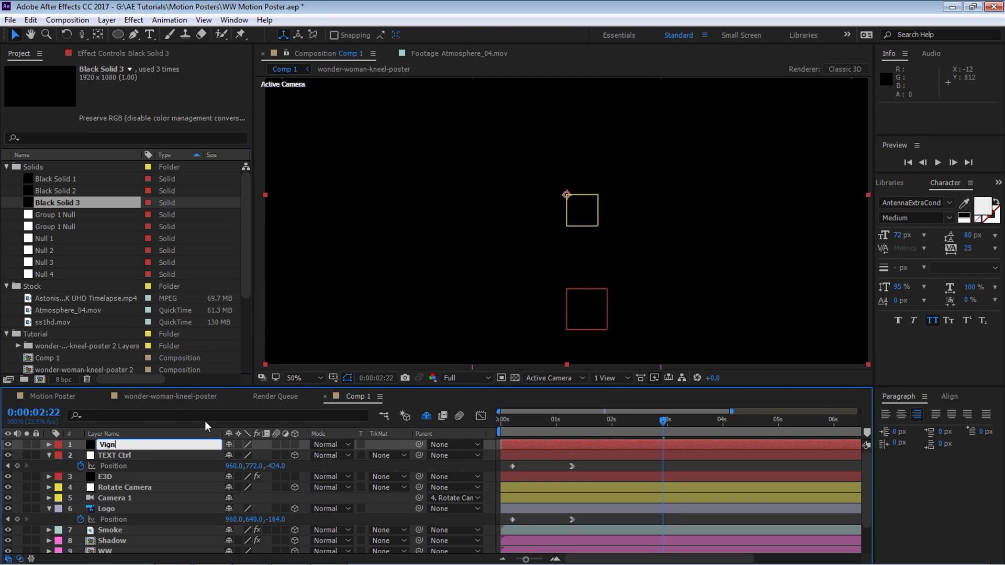
text(ette)
key(Return)
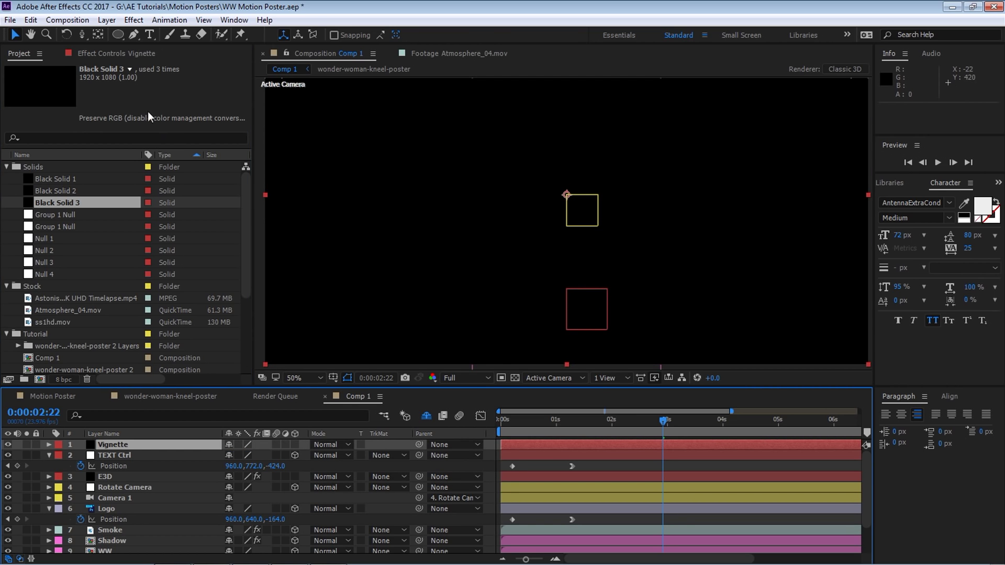
Add an elliptical mask filling the whole Vignette layer and invert it
click(119, 35)
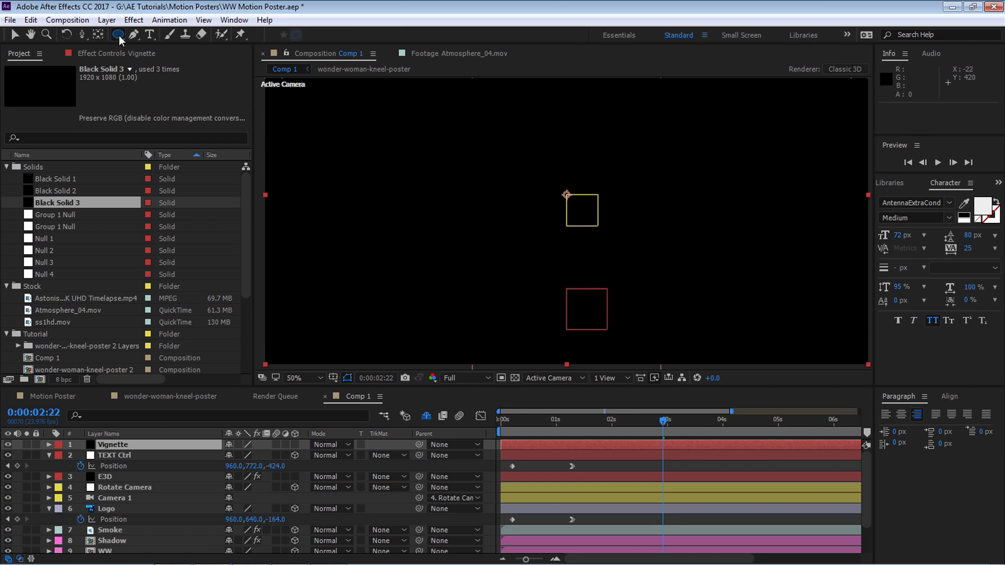
double_click(118, 36)
key(v)
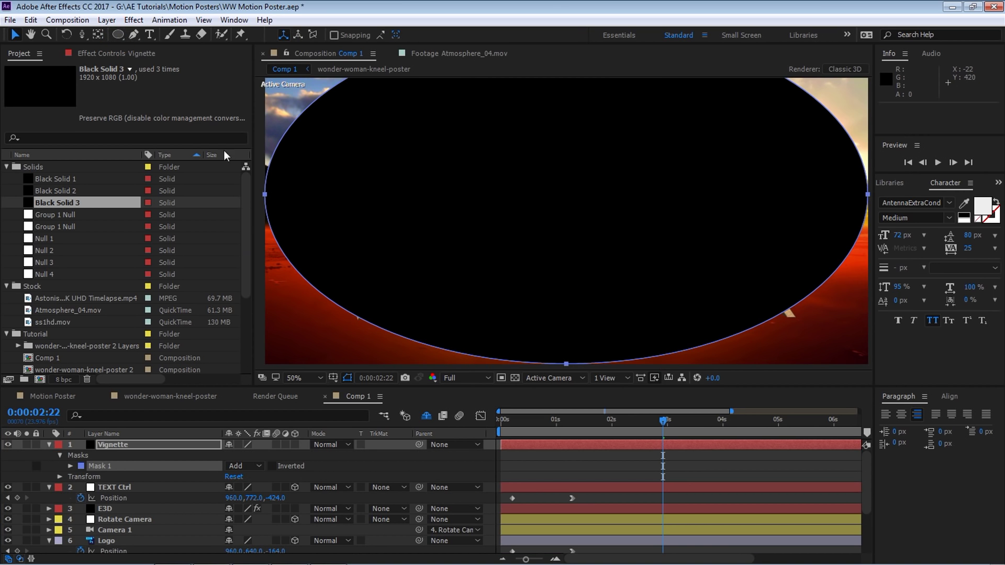
click(271, 466)
Set the Vignette mask's feather to 200 pixels
click(141, 447)
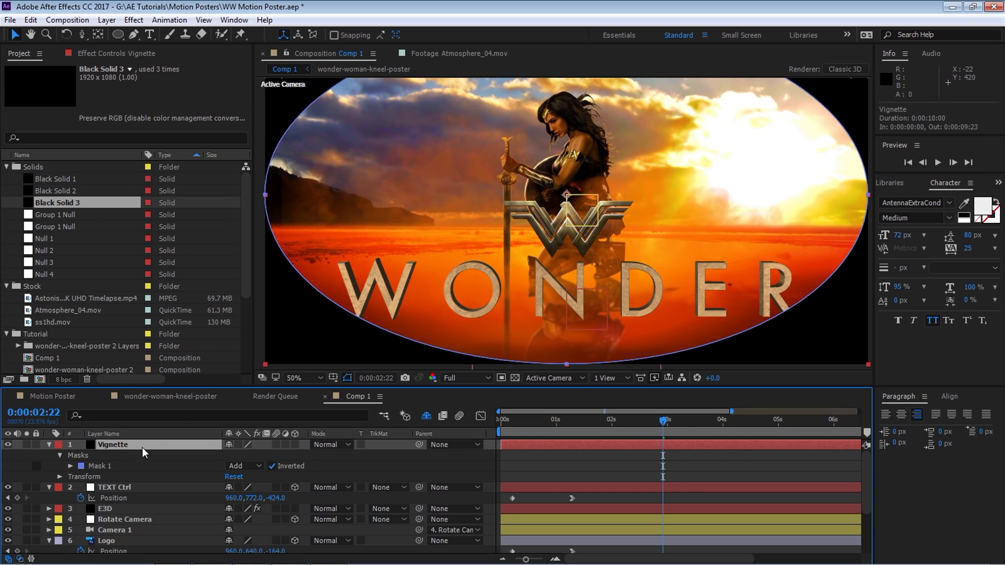
key(m)
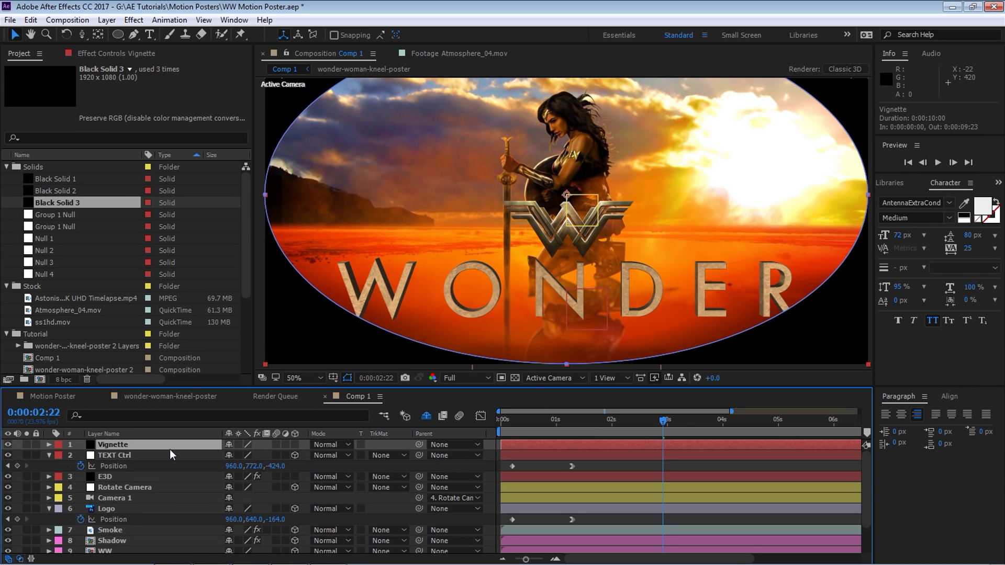
key(m)
key(m)
click(241, 477)
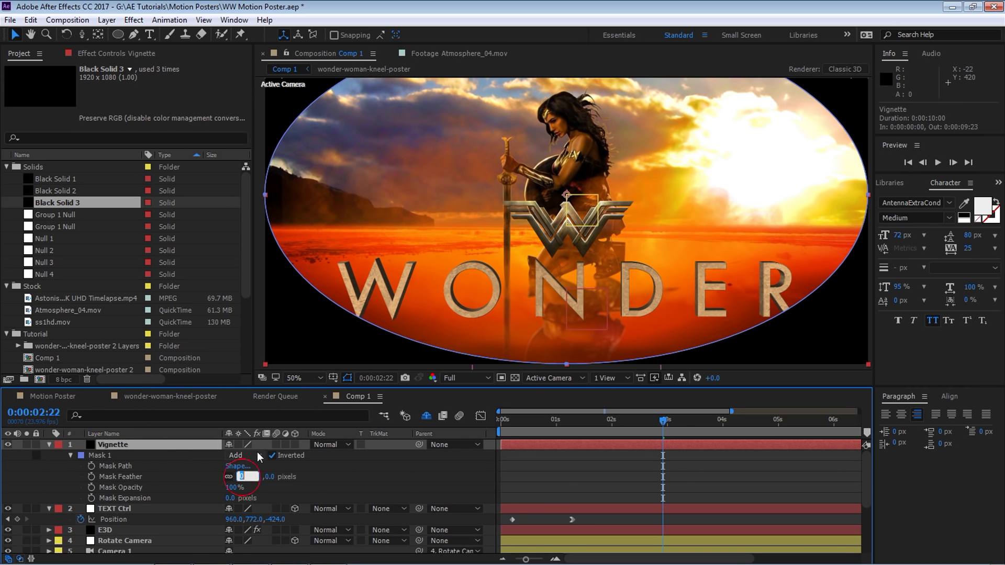
text(200)
key(Return)
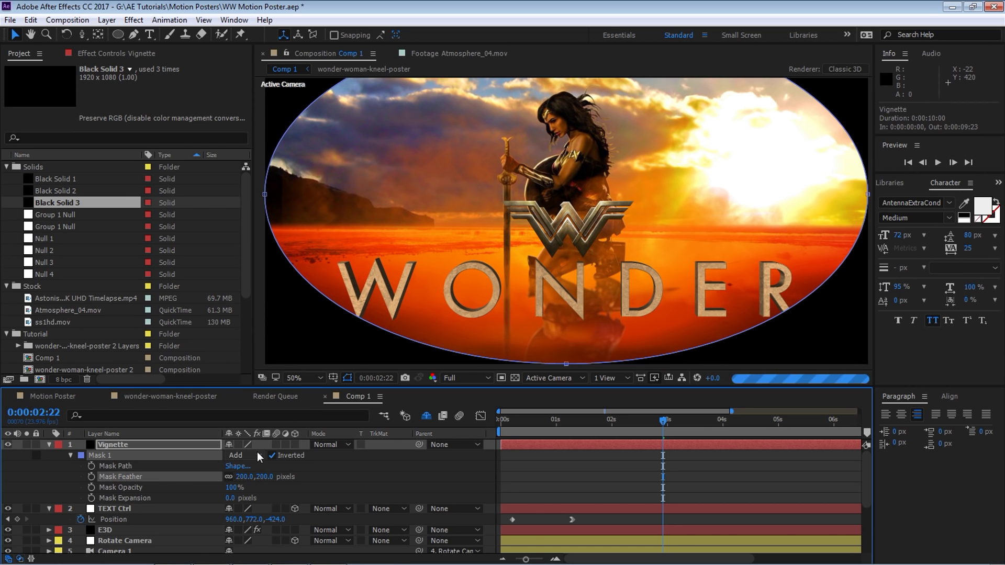
Set the Vignette layer to Soft Light blending with 40% opacity, and preview the composition
click(339, 445)
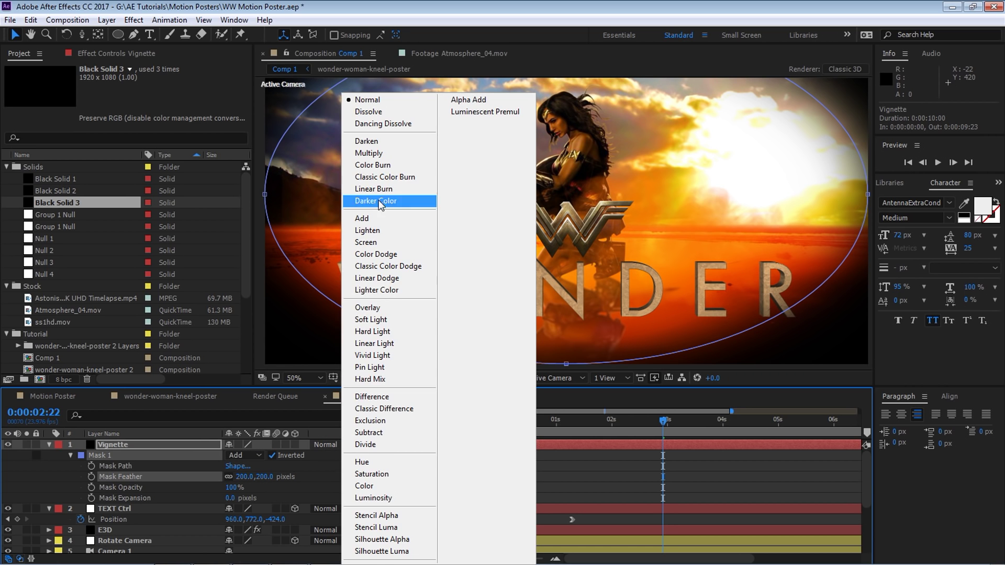
click(382, 321)
click(164, 445)
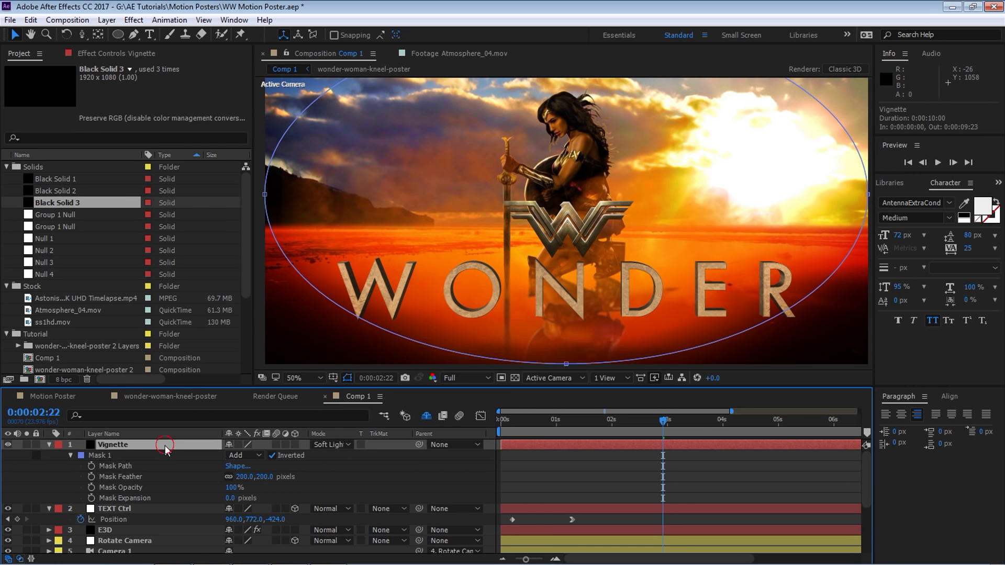
key(t)
click(243, 455)
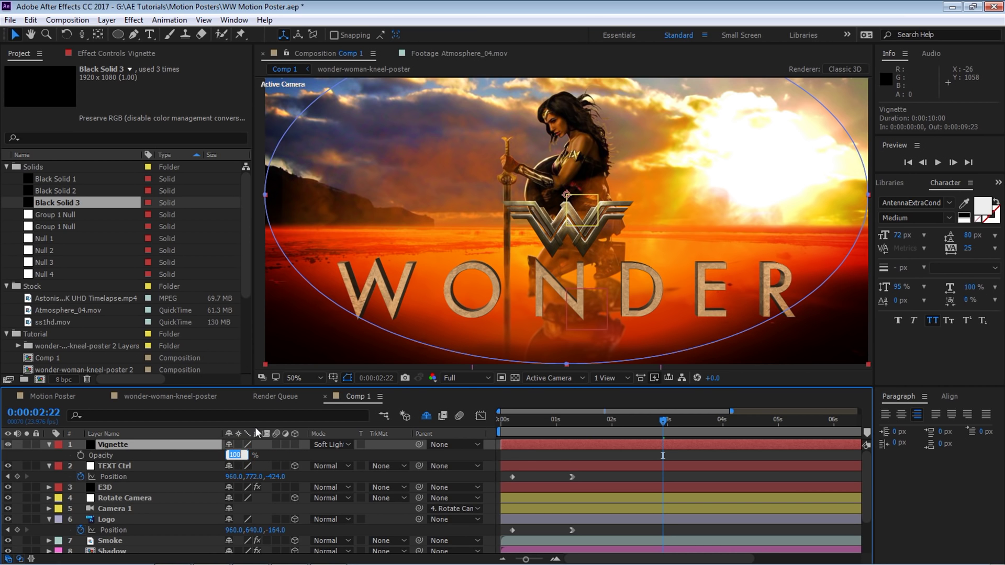
key(Return)
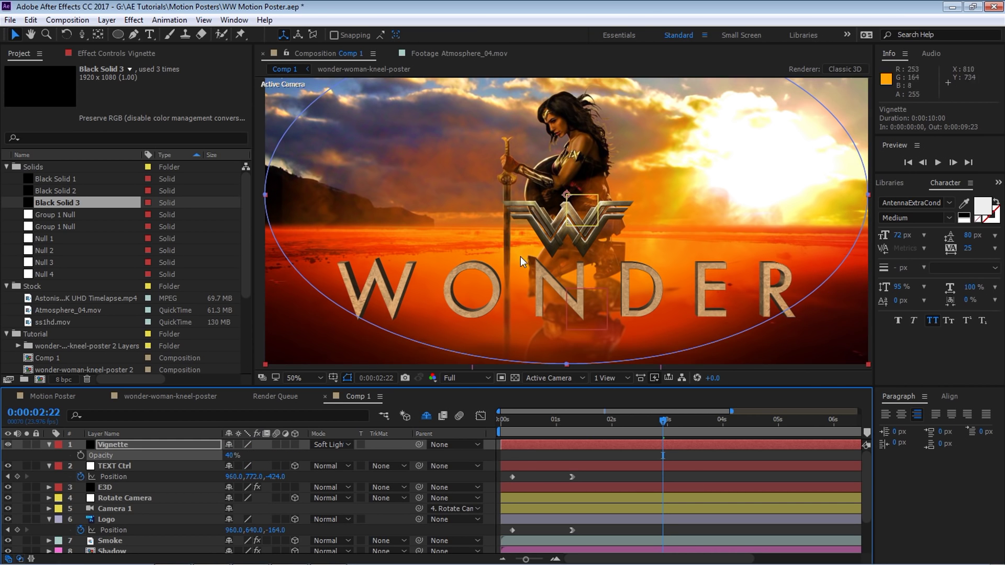
key(grave)
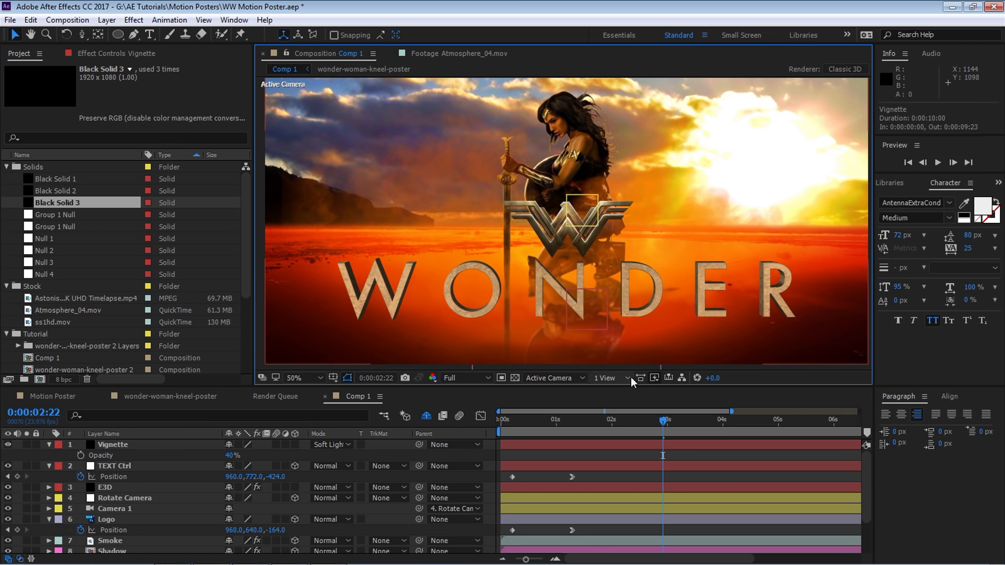
key(space)
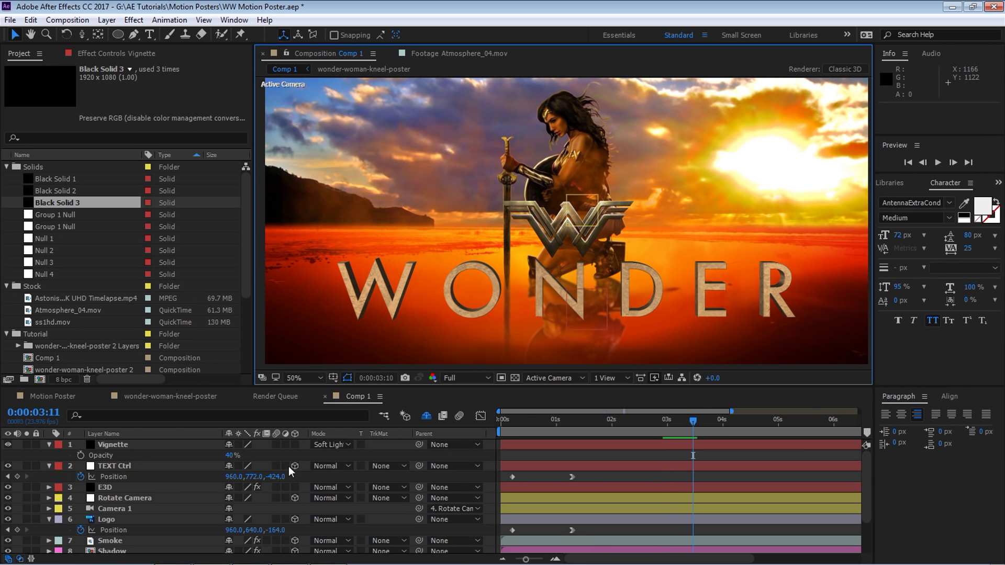
Apply the Fast Blur effect to the E3D layer with a Blurriness of 1
click(113, 487)
click(134, 21)
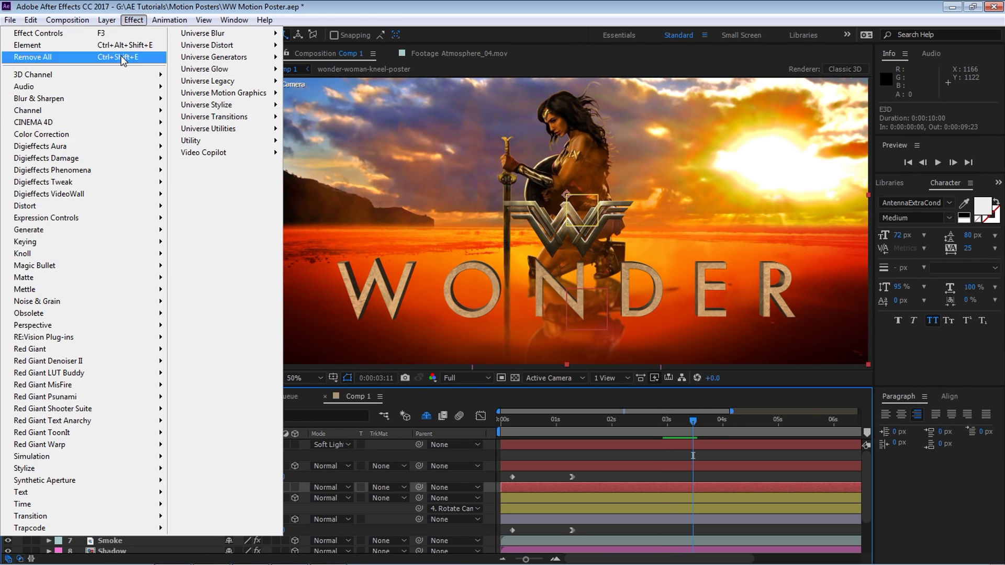
mouse_move(95, 172)
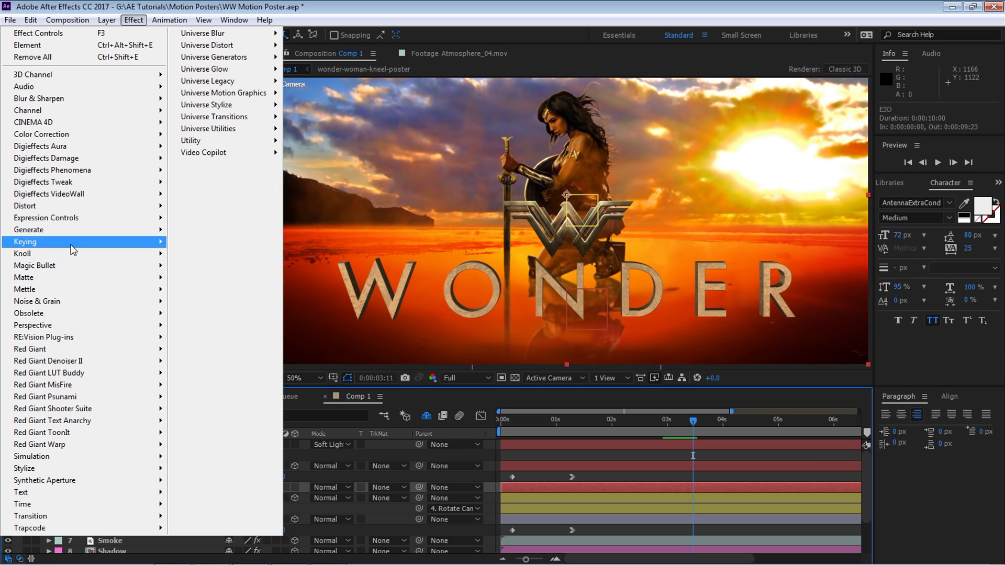
mouse_move(78, 313)
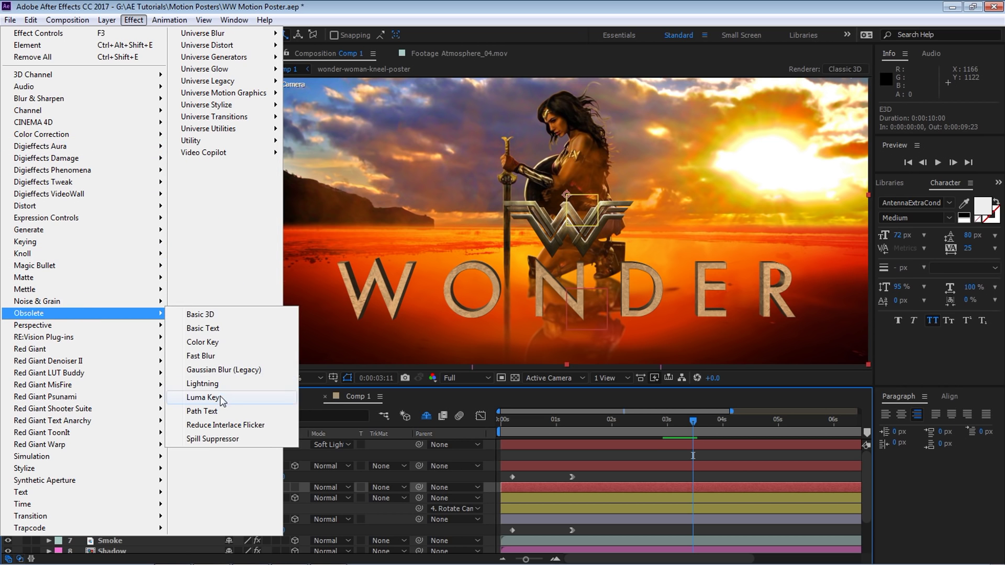
click(201, 356)
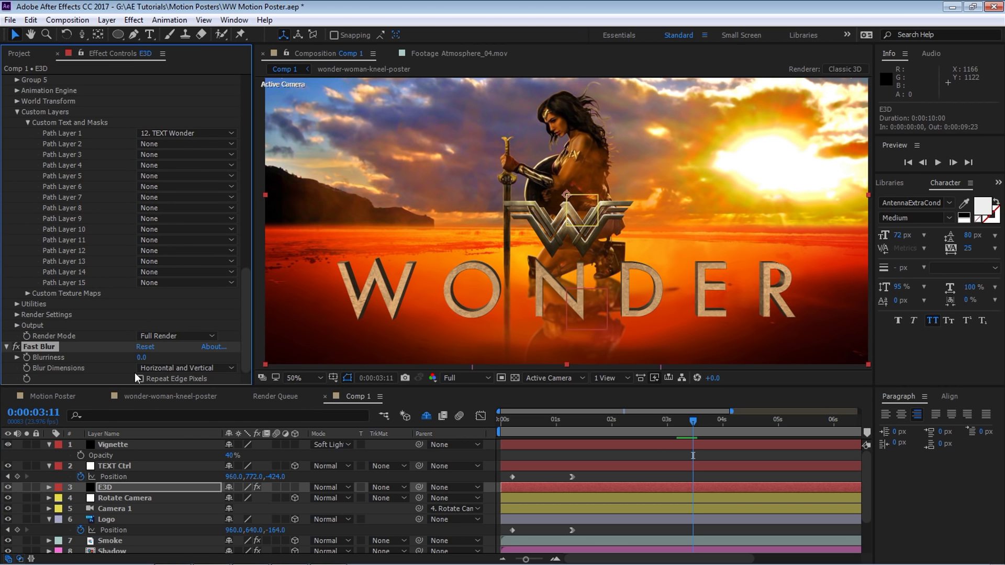
text(1)
key(Return)
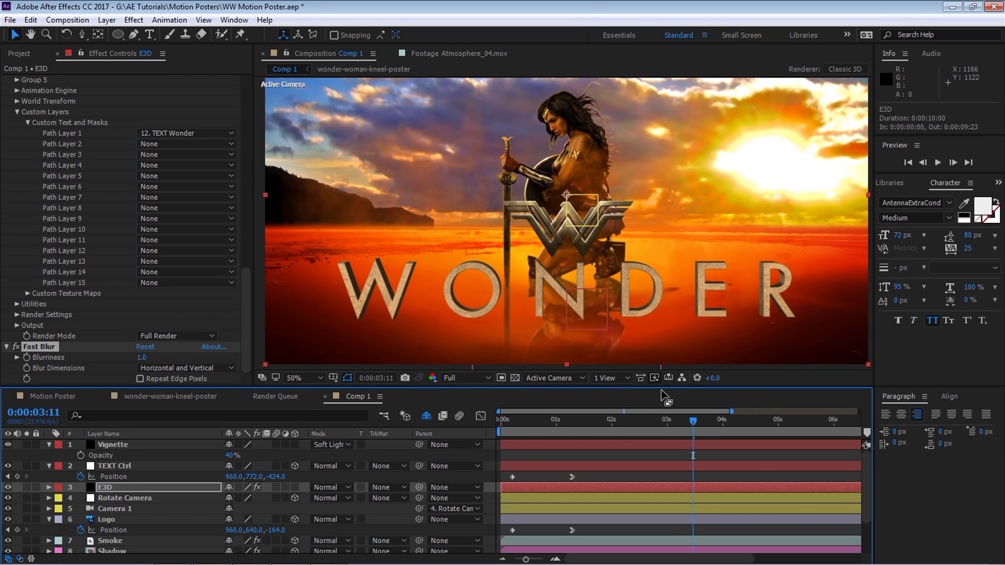
Collapse the expanded properties of the Vignette, TEXT Ctrl and Logo layers
click(49, 465)
click(49, 444)
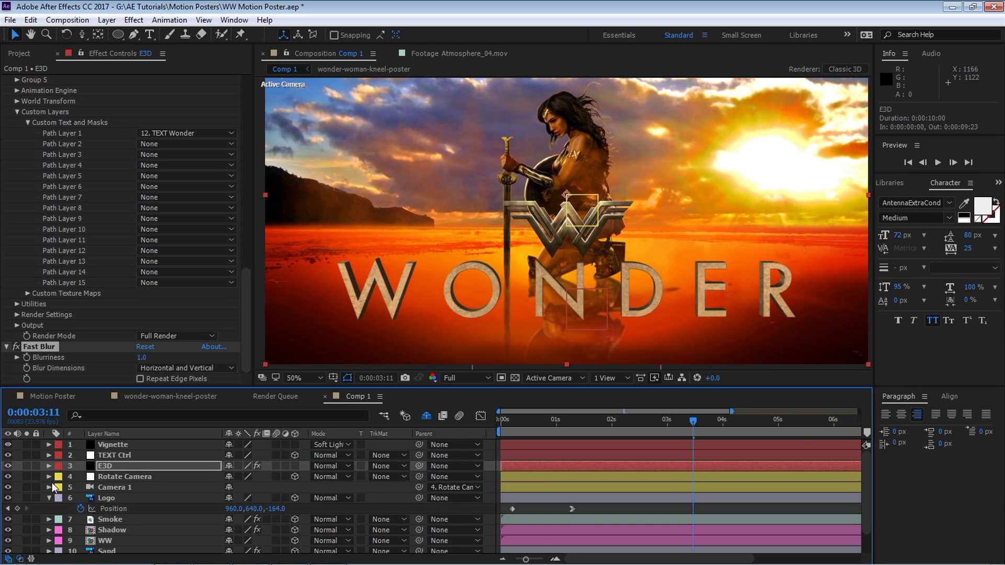
click(50, 497)
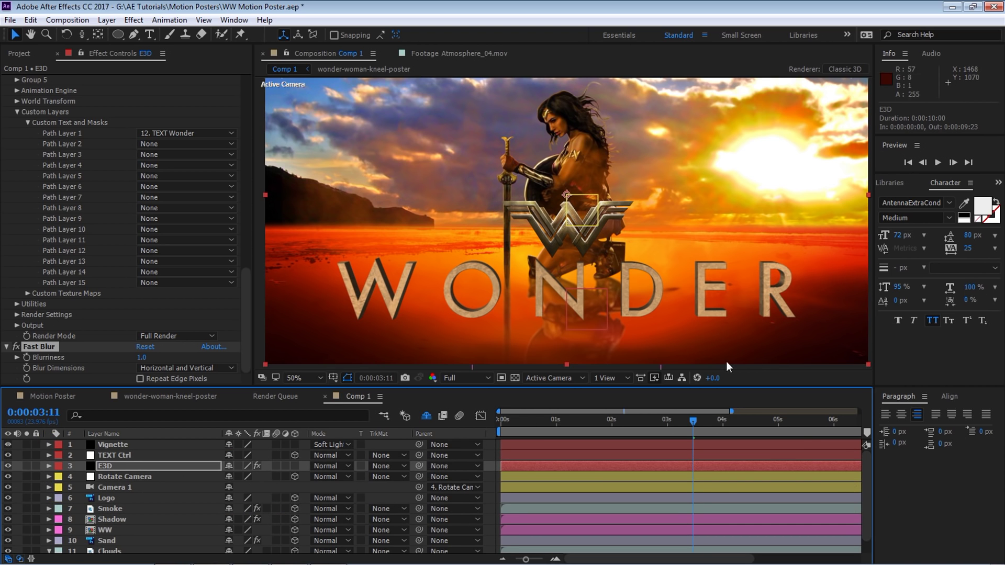
Add another copy of Black Solid 3 above the Vignette layer and rename it OF
click(21, 53)
drag(68, 208, 142, 446)
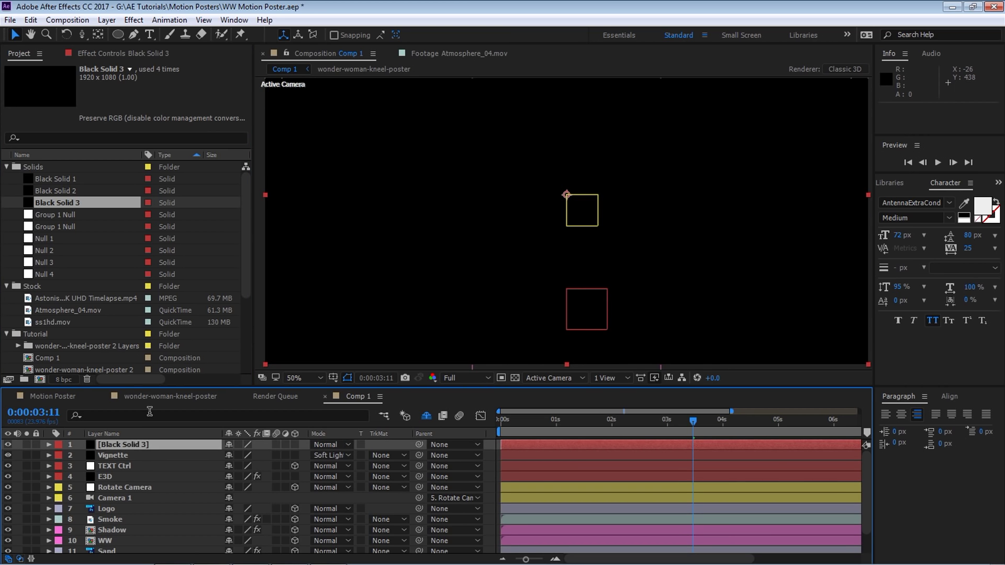
key(Return)
text(O)
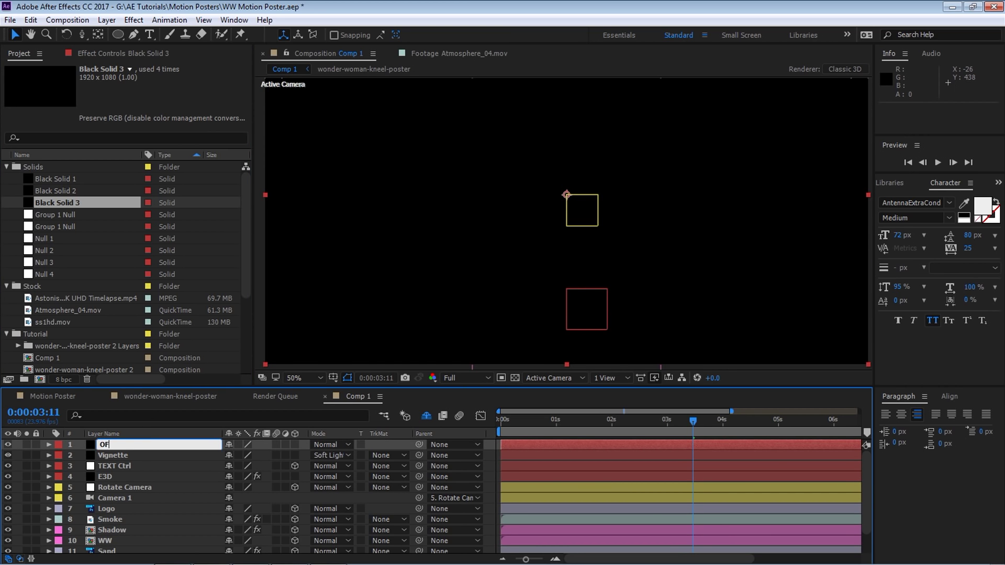
text(F)
key(Return)
Apply Optical Flares to the OF layer and load the Aura preset from Pro Presets 2
click(133, 20)
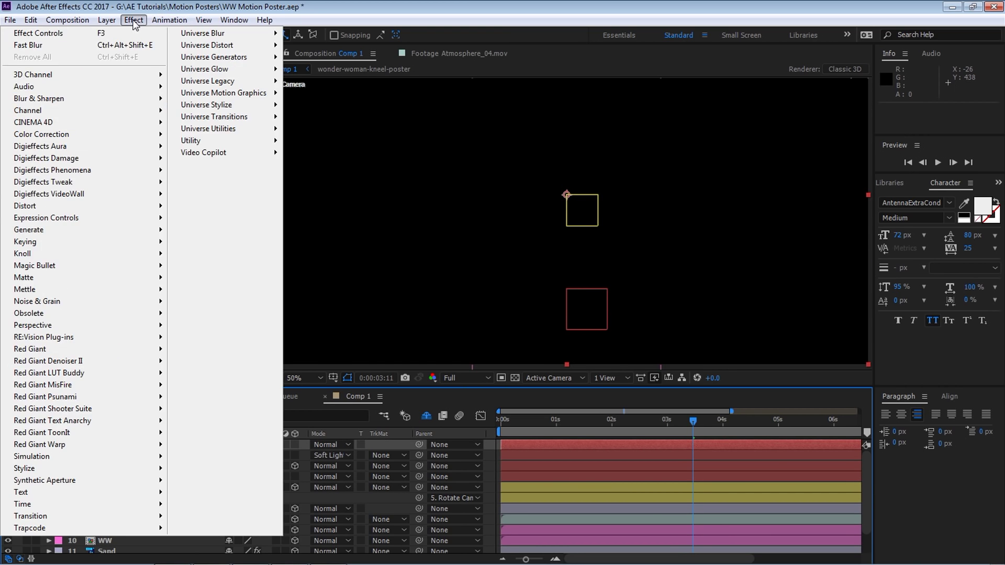
mouse_move(284, 157)
click(324, 168)
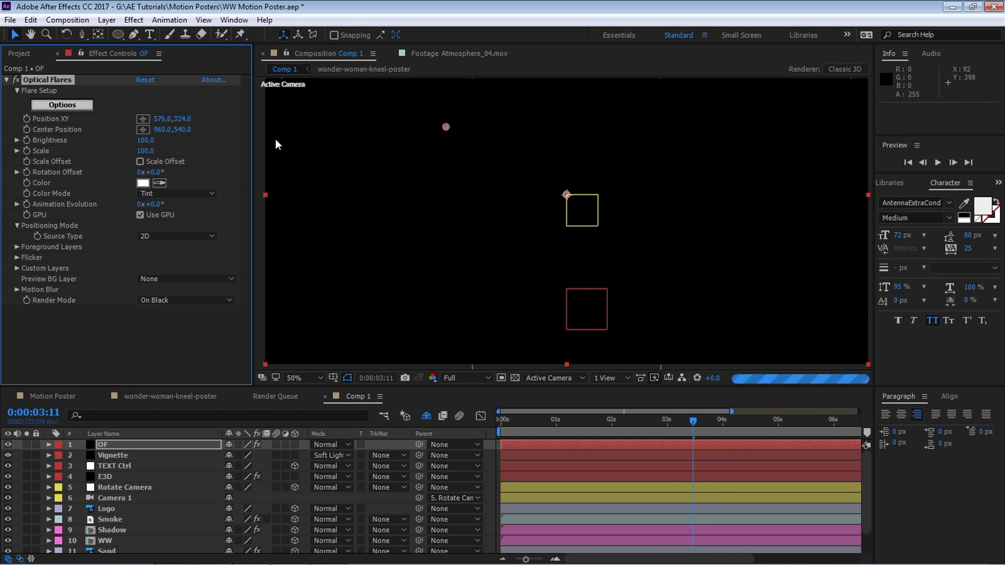
click(63, 104)
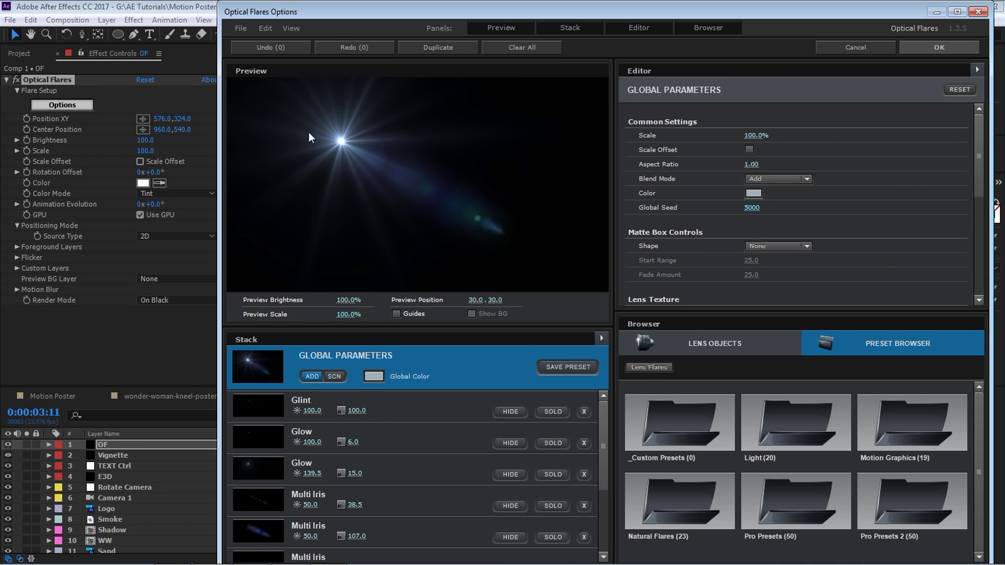
click(915, 508)
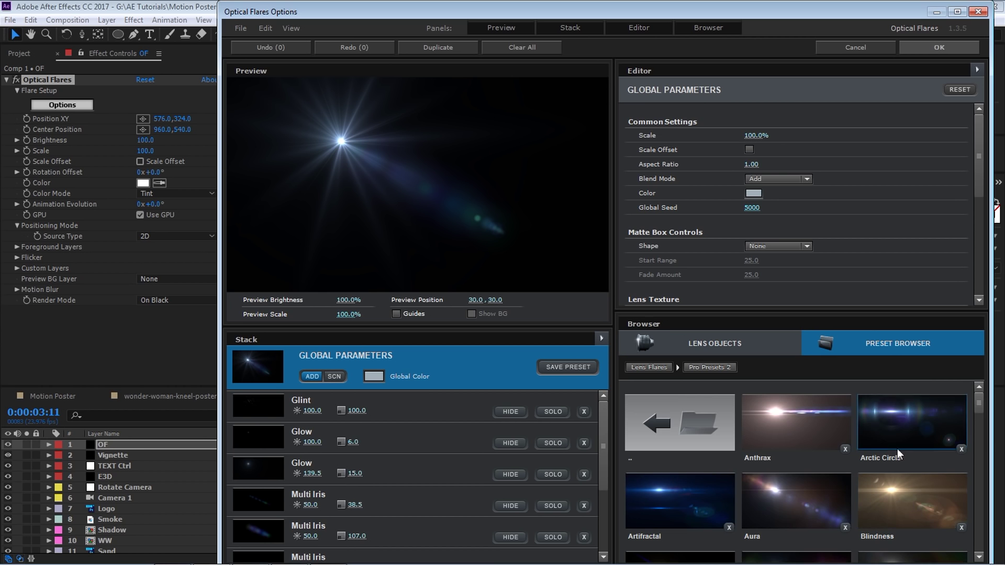
click(787, 505)
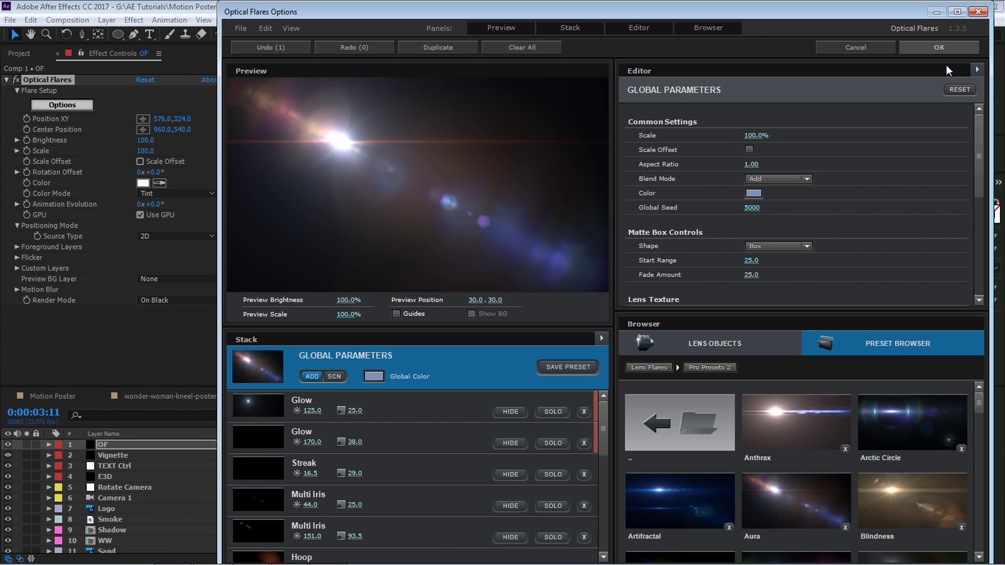
click(937, 47)
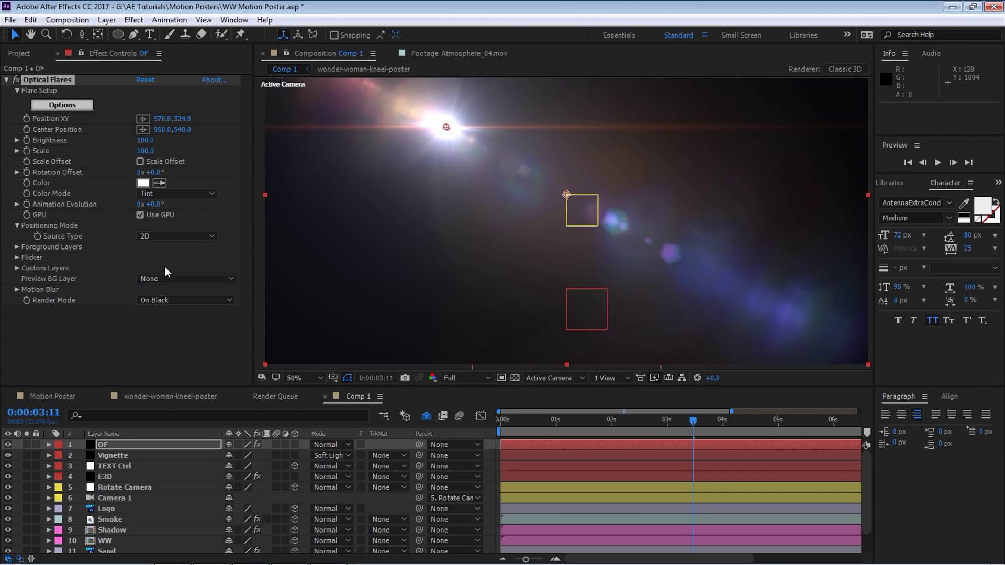
Set the flare's positioning source type to 3D and the OF layer's blending mode to Screen
click(170, 234)
click(180, 258)
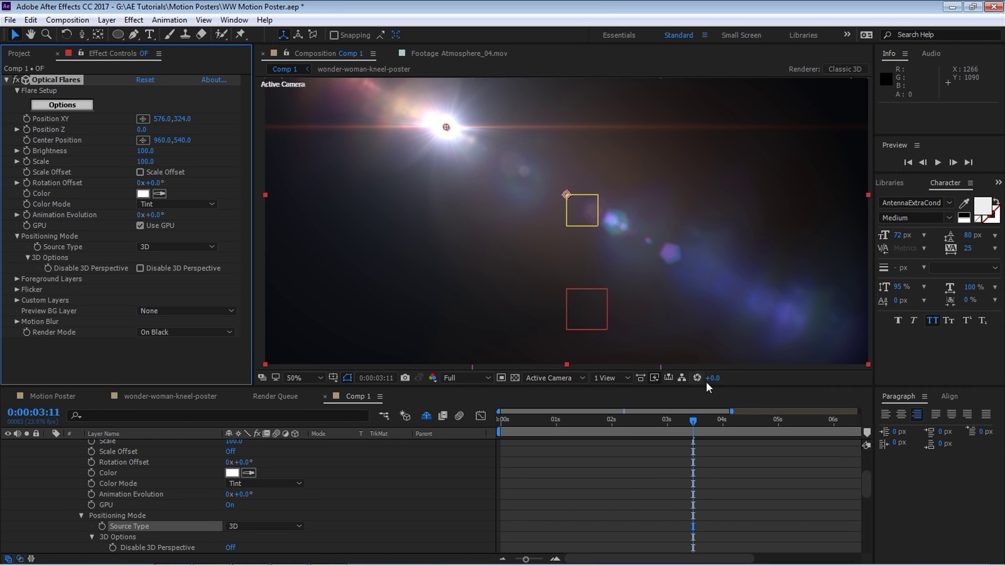
drag(868, 492, 819, 439)
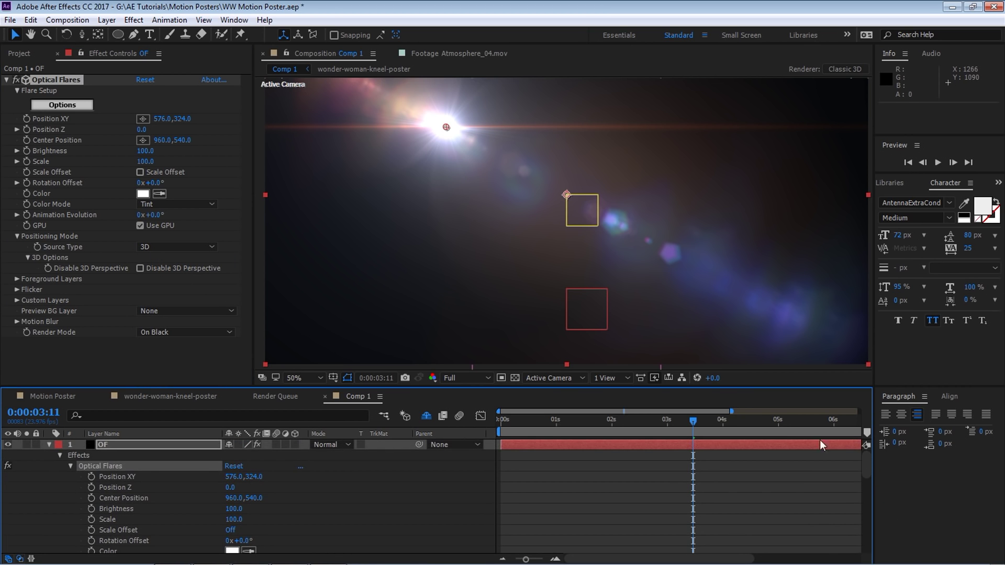
click(330, 446)
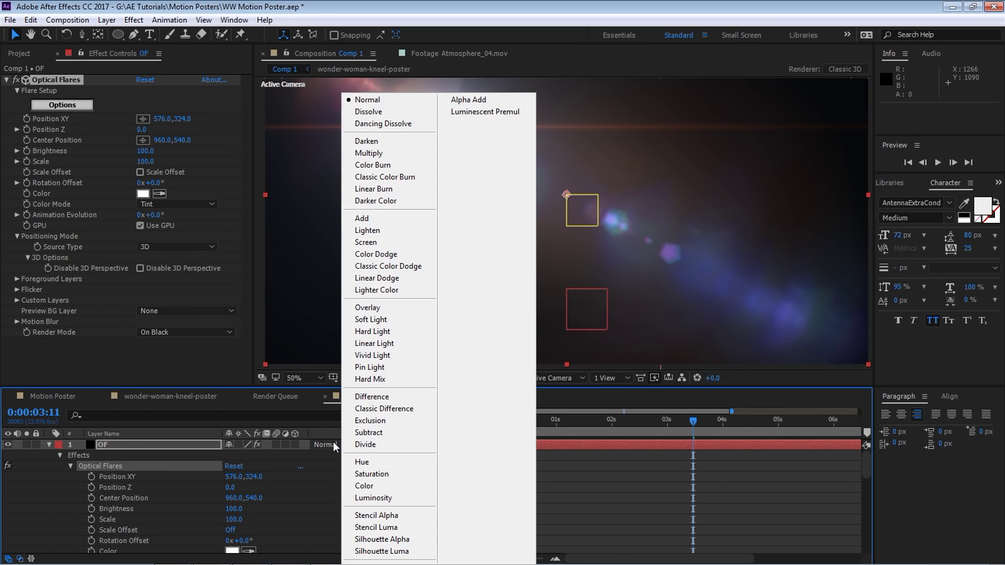
click(372, 244)
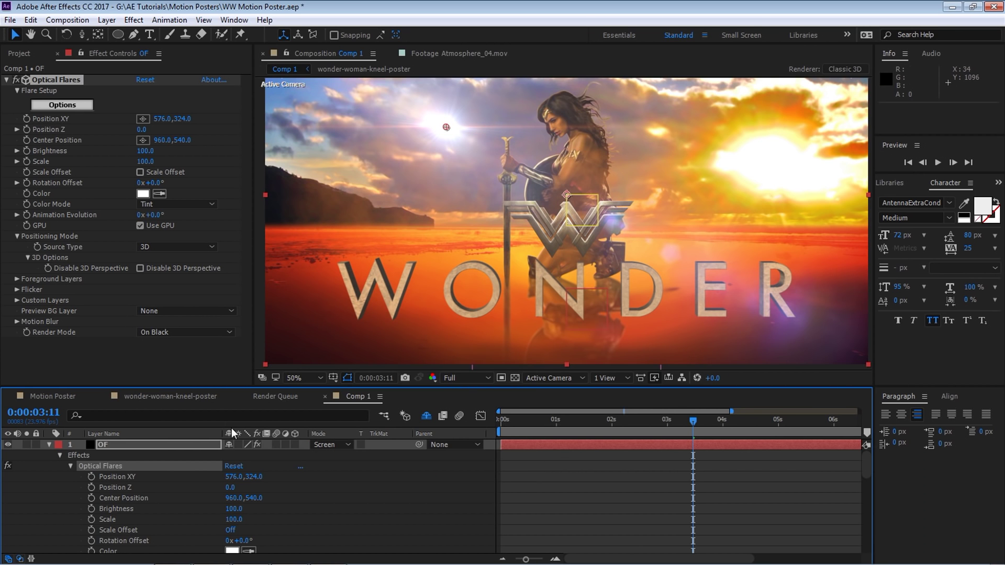
Collapse the OF layer and, in the Top view, push the flare back to the farthest layer with Position Z 470
click(48, 445)
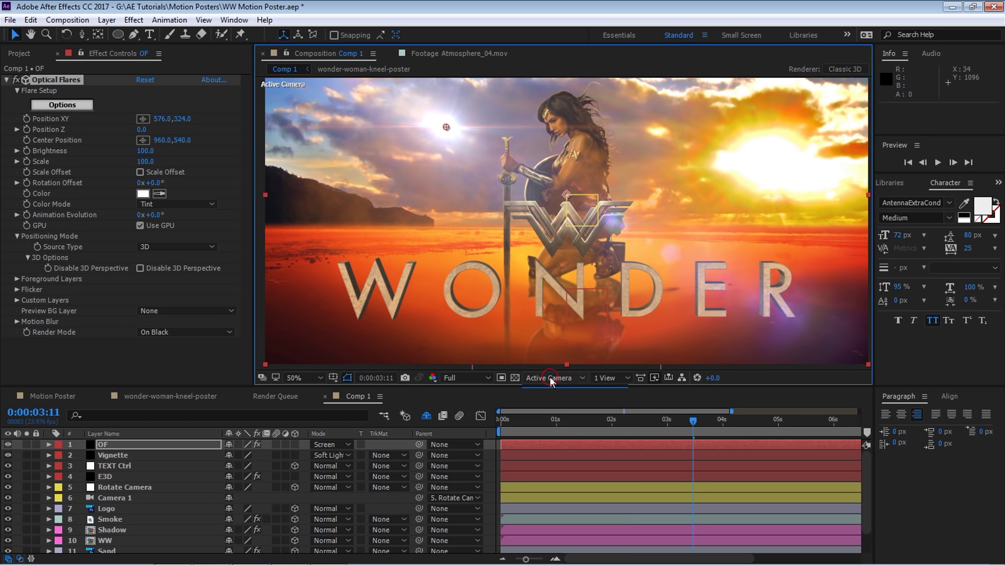
click(552, 378)
click(566, 459)
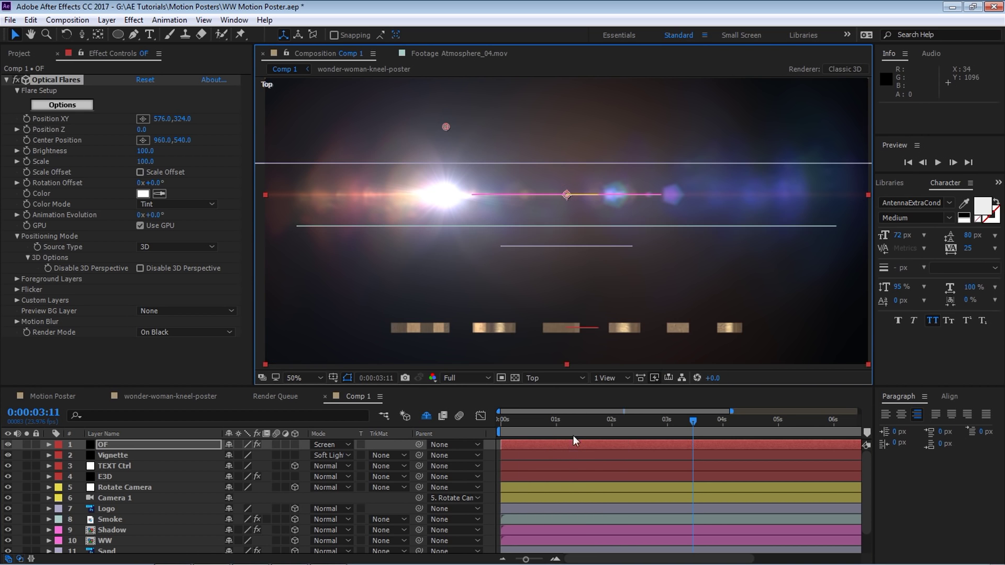
drag(593, 319, 587, 297)
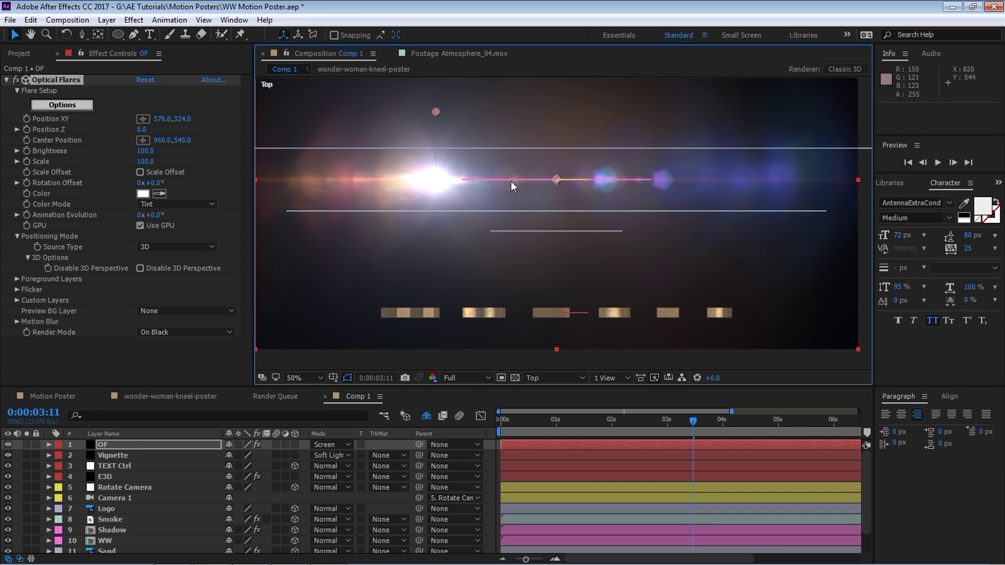
drag(553, 177, 557, 244)
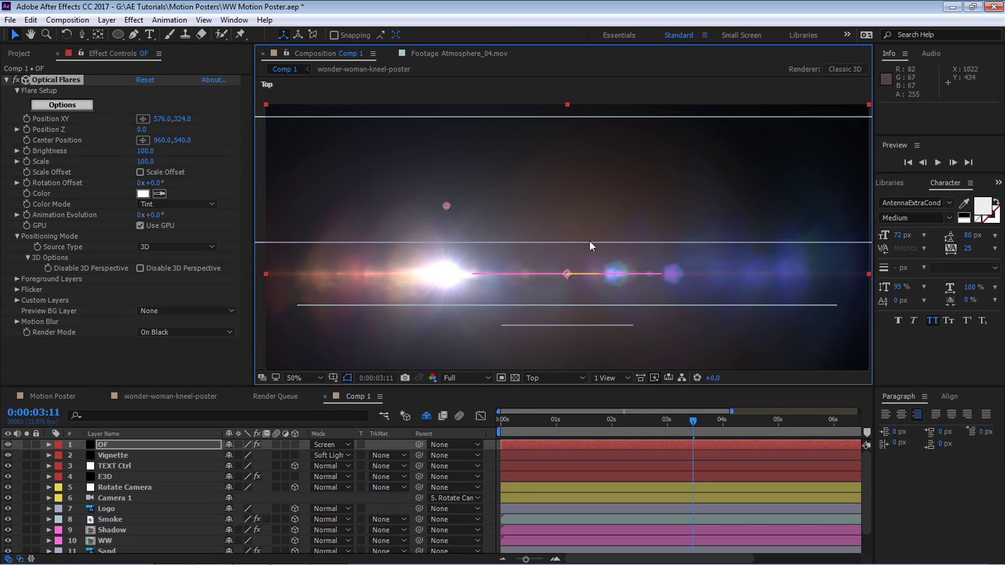
drag(670, 245, 629, 258)
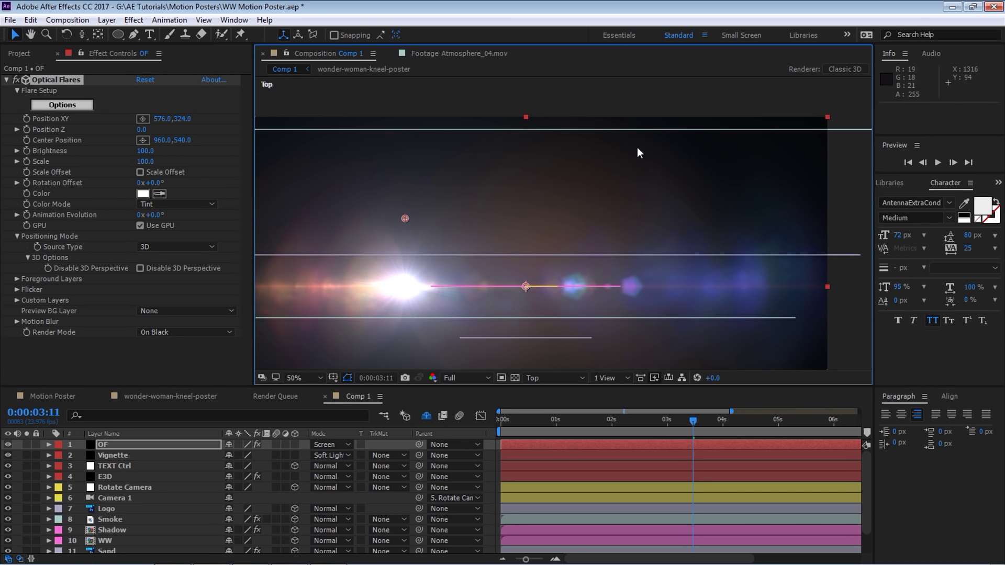
drag(141, 132, 171, 128)
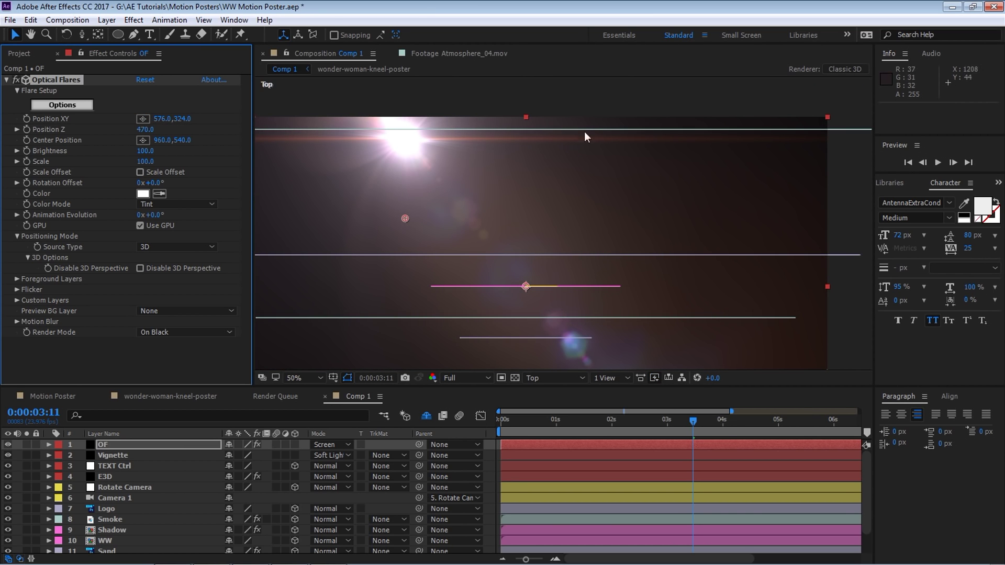
Return to Active Camera at 0:00:00:00 and place the flare over the sun at Position XY 1686, 532
click(552, 378)
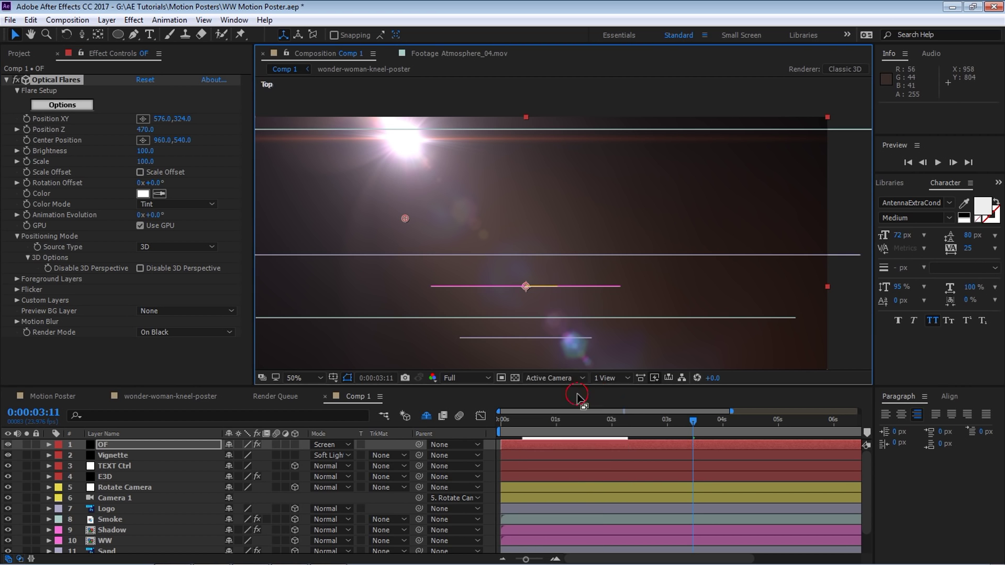
click(539, 392)
drag(686, 419, 453, 434)
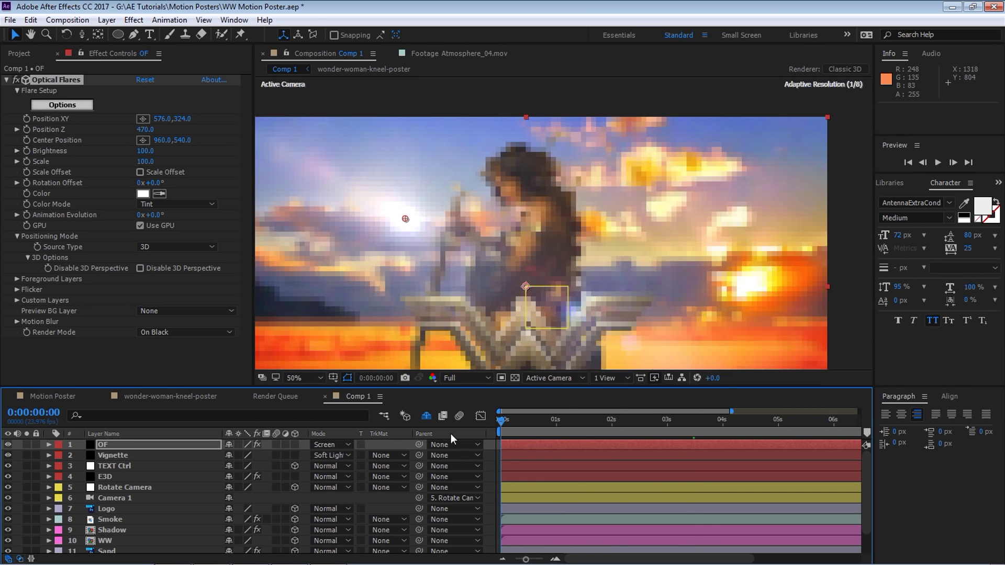
key(space)
drag(645, 333, 643, 285)
drag(404, 171, 764, 237)
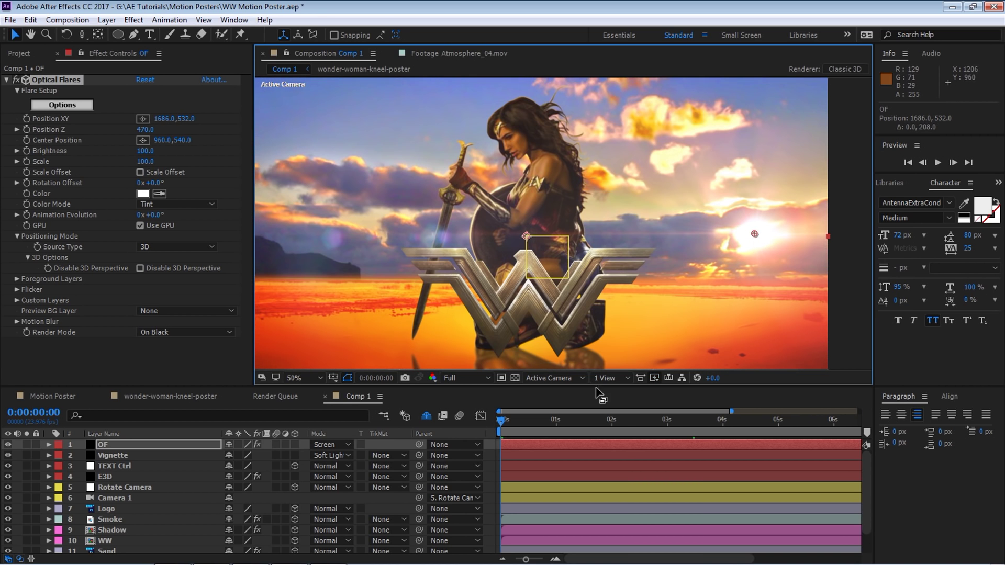
Examine the flare's depth against the Clouds layer in the Top view and return to Active Camera
click(559, 383)
click(566, 464)
key(comma)
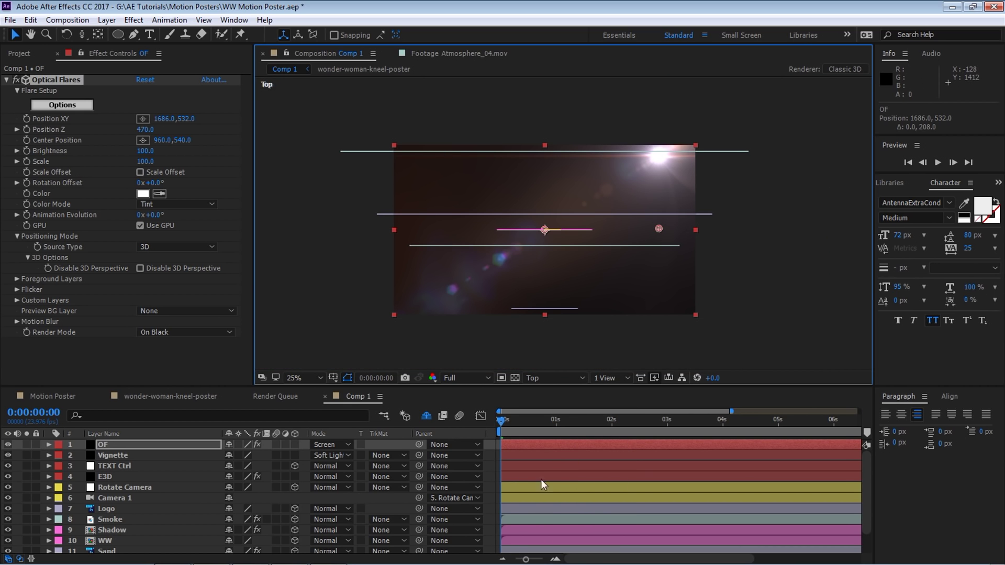
scroll(543, 485, down, 2)
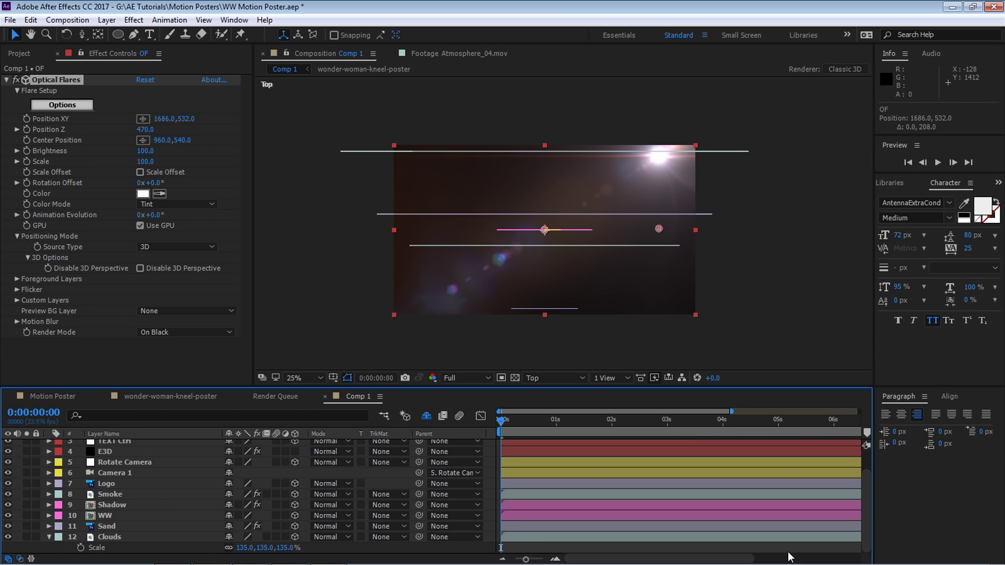
click(116, 539)
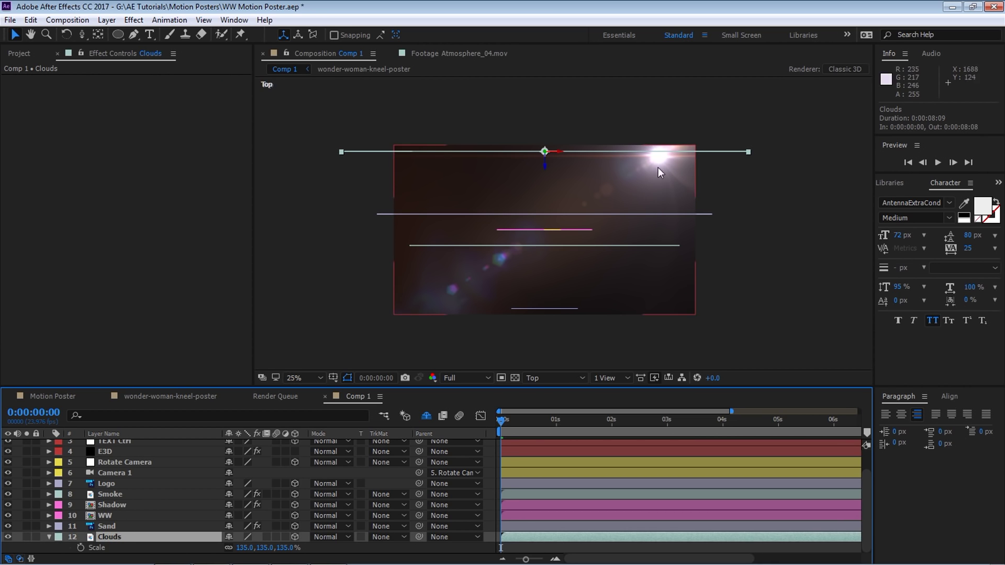
click(555, 378)
click(573, 393)
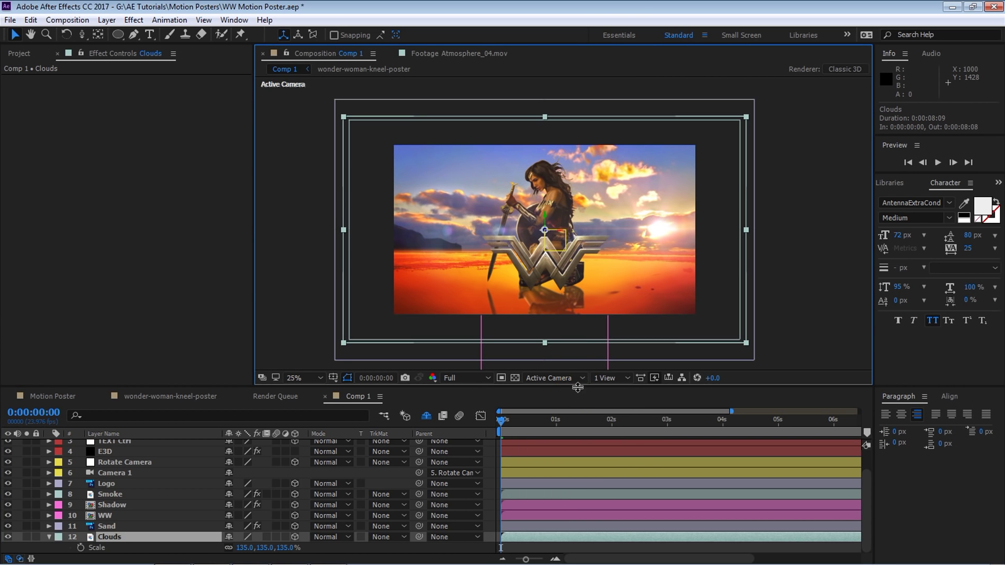
key(period)
key(period)
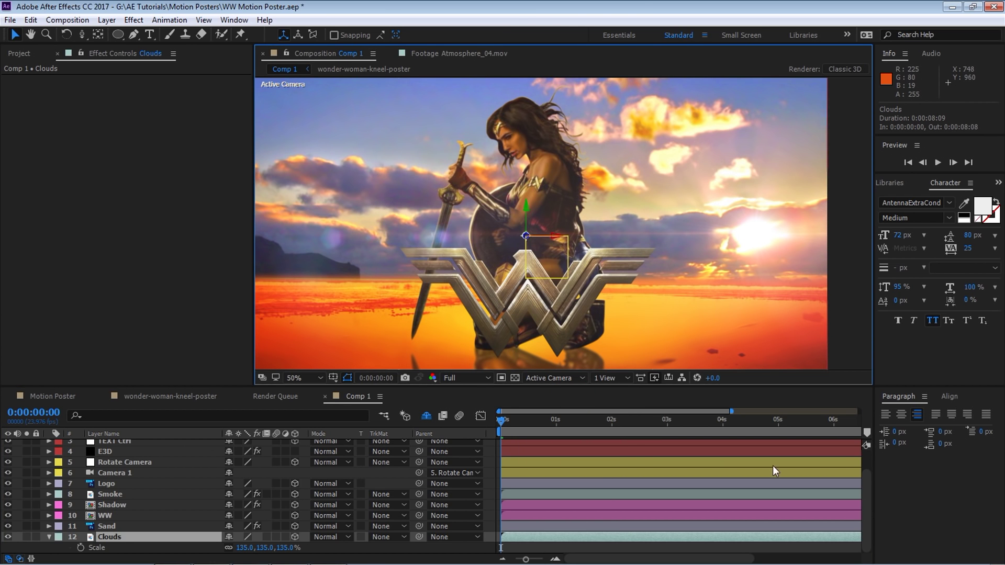
Move the OF layer below Camera 1 and set a first keyframe for the flare's Position XY at 0:00:00:00
scroll(865, 491, up, 3)
drag(123, 445, 139, 502)
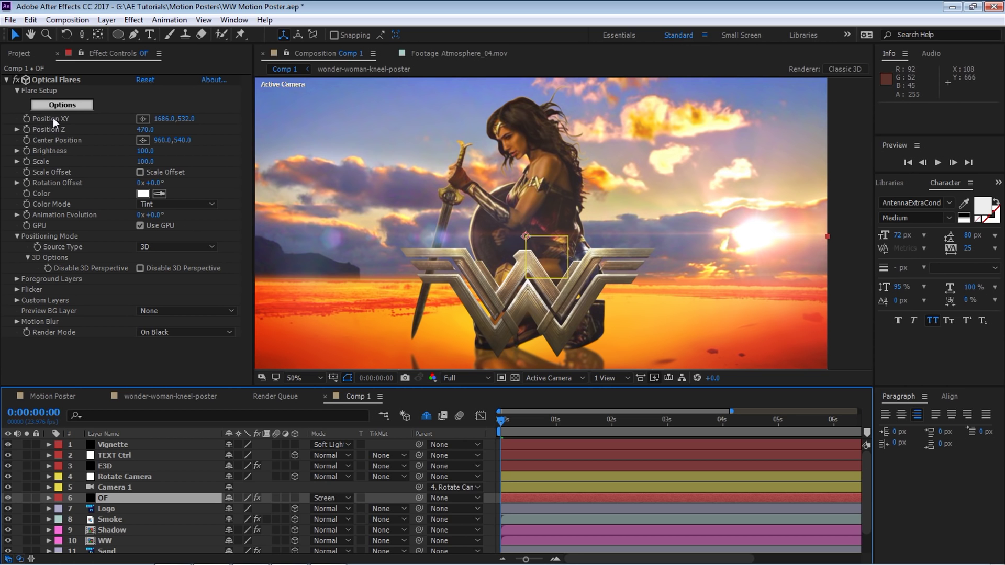
click(26, 118)
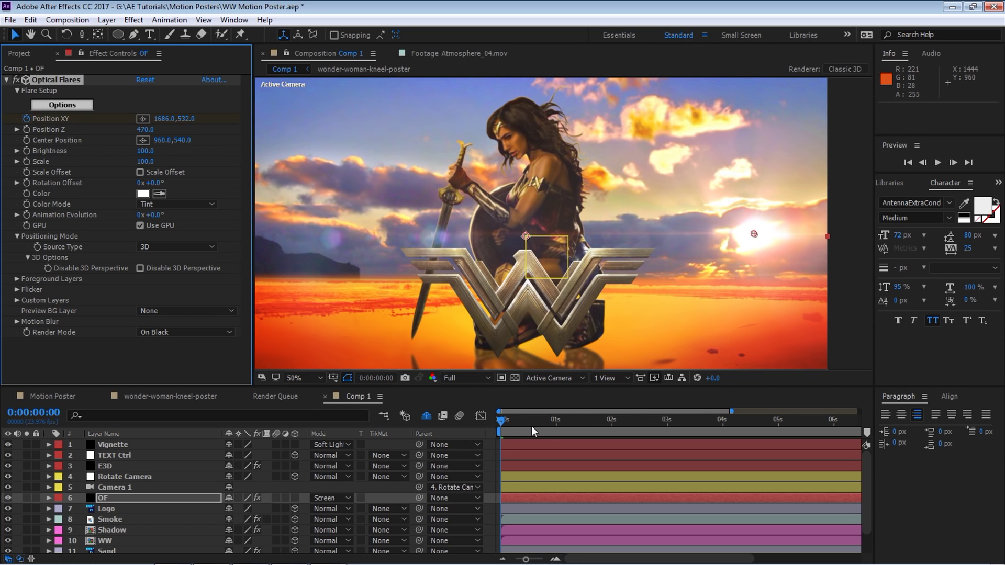
key(u)
Keyframe the flare at 0:00:01:00 by moving it up to the sun, with Position XY 1652, 360
drag(502, 420, 592, 421)
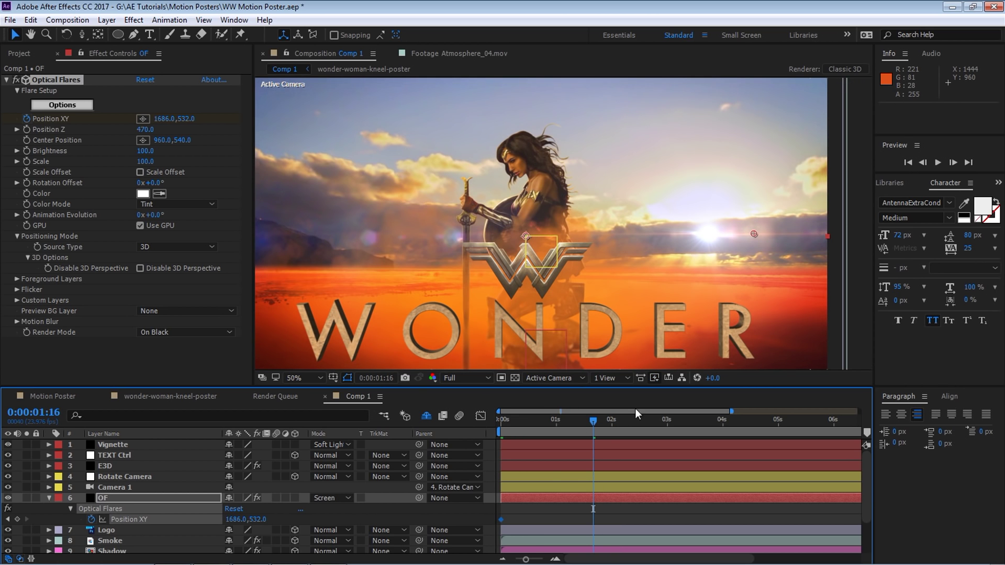
click(556, 420)
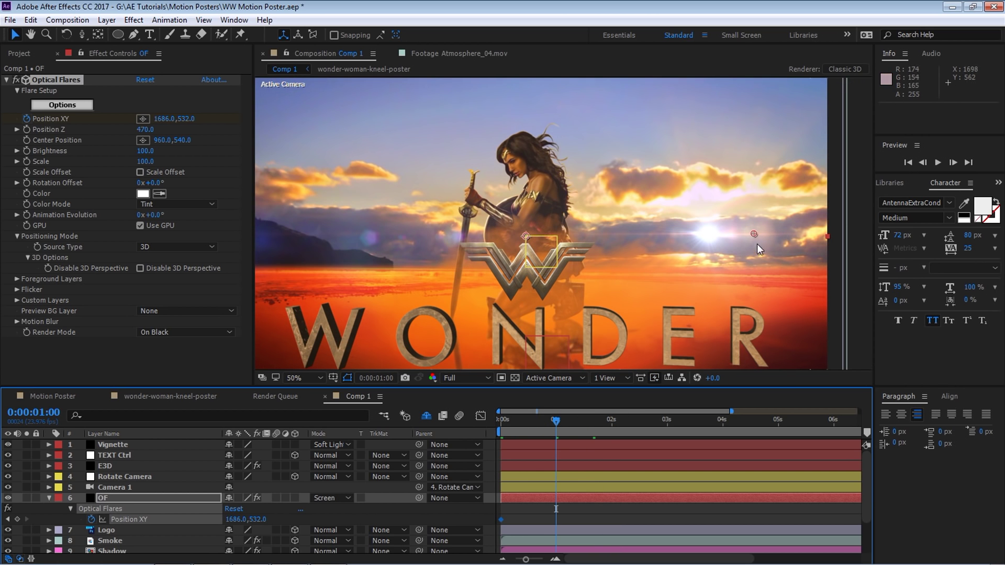
drag(755, 236, 743, 178)
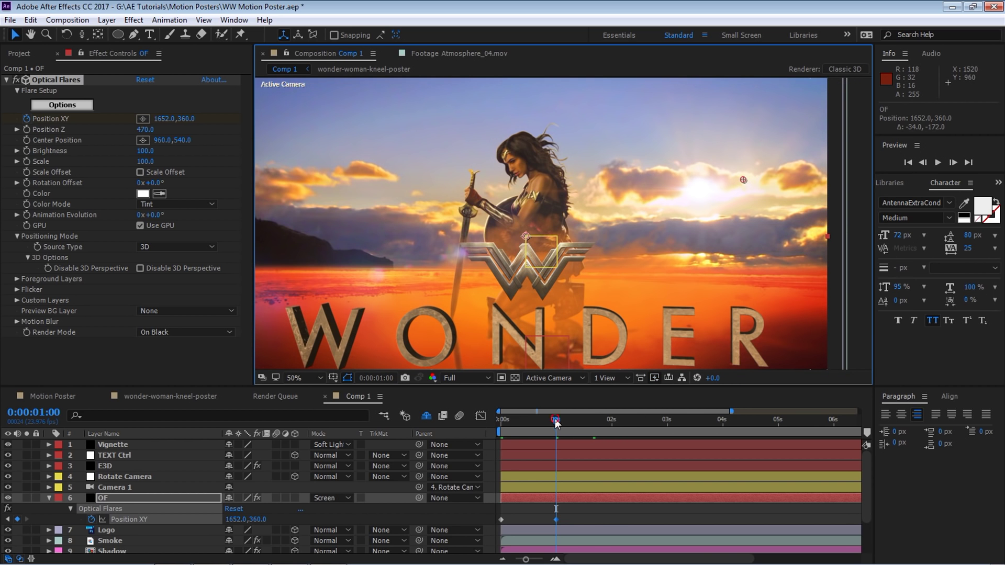
Check the flare against the sun at each second and keyframe Position XY to 1654, 316 at 0:00:05:00
click(610, 420)
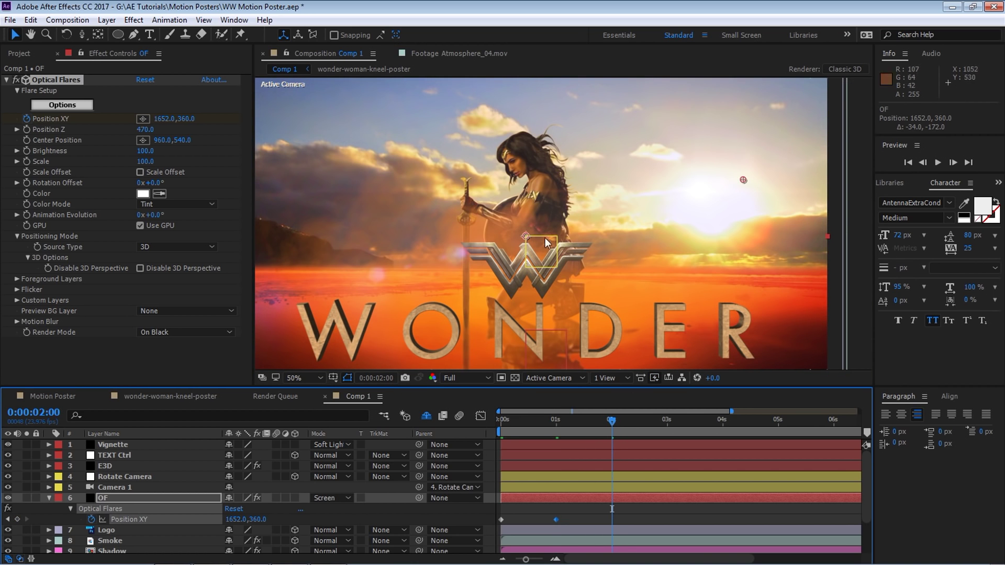
click(7, 499)
click(7, 498)
click(665, 421)
click(723, 421)
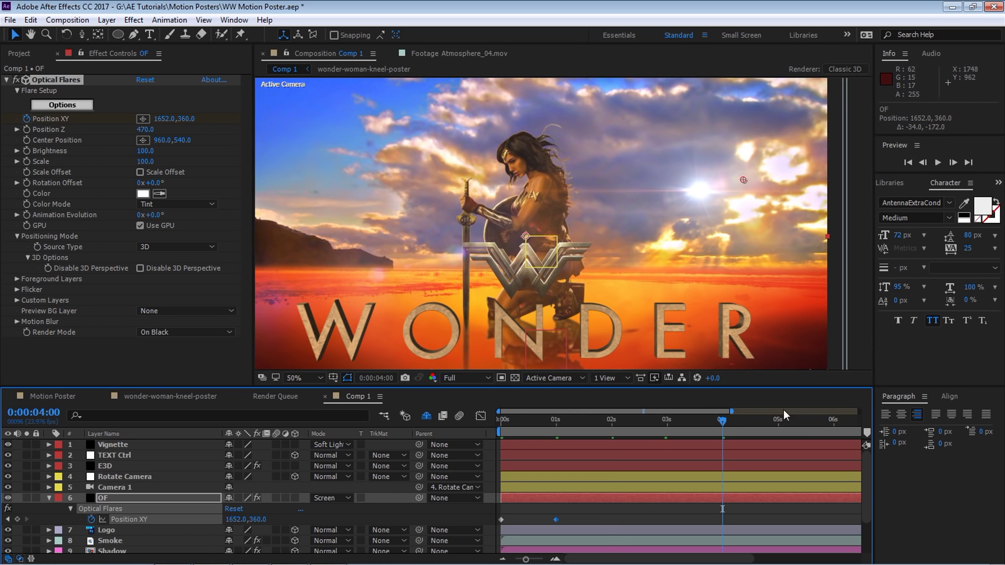
click(778, 422)
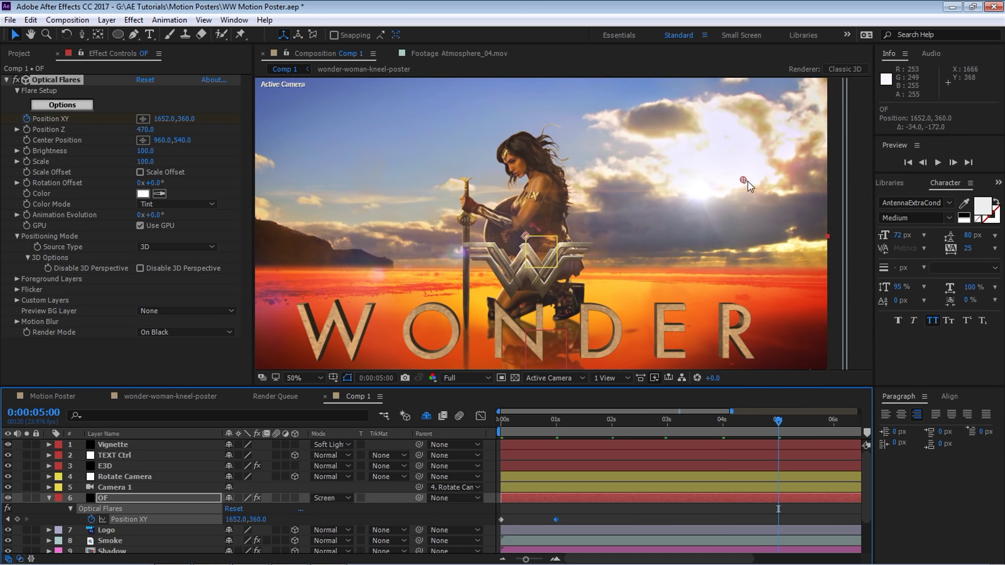
drag(743, 179, 744, 166)
Keyframe the flare's Position XY to 1686, 318 at 0:00:06:01 and return to the start of the composition
click(836, 421)
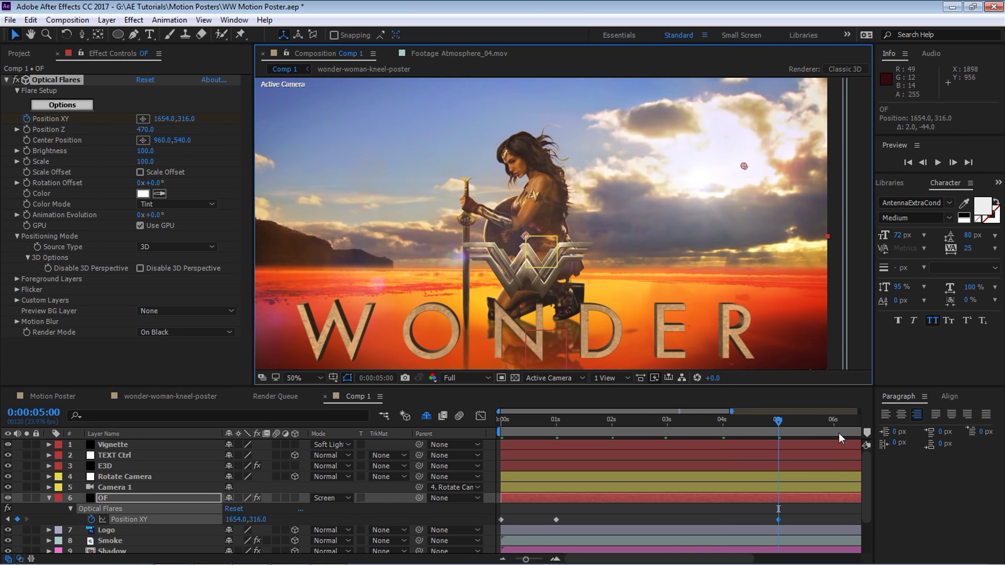
drag(732, 412, 853, 411)
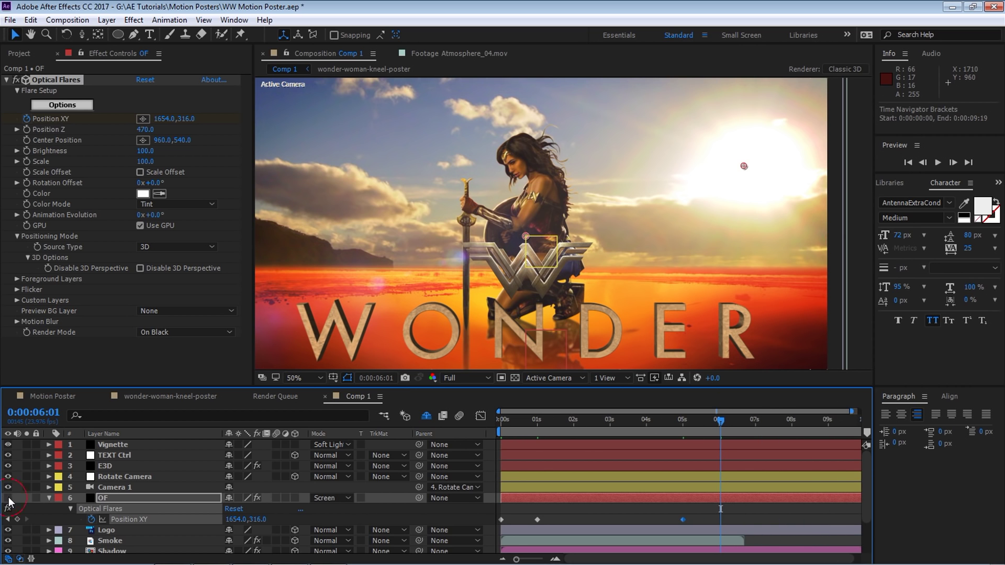
drag(745, 166, 756, 164)
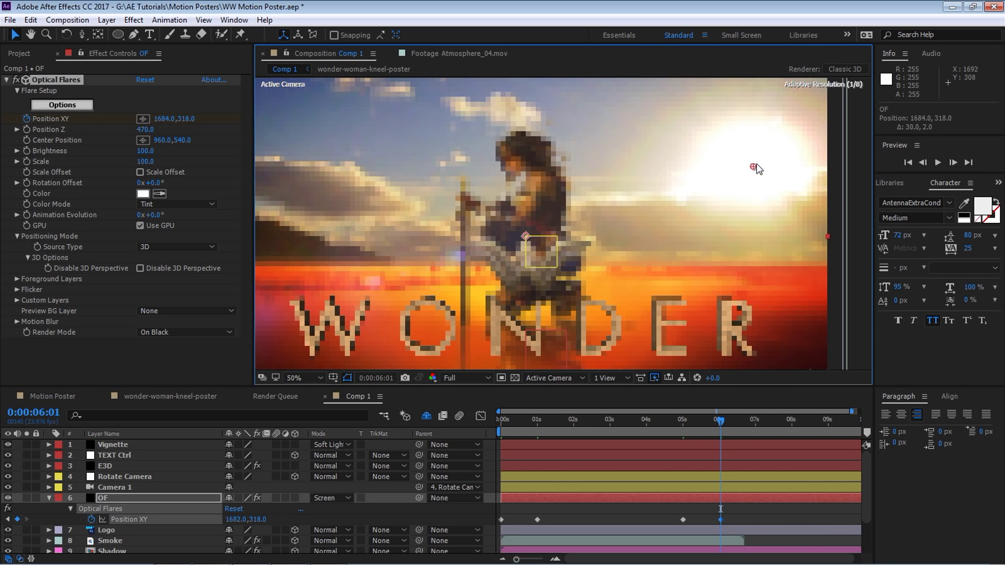
drag(759, 421, 787, 426)
drag(524, 418, 483, 428)
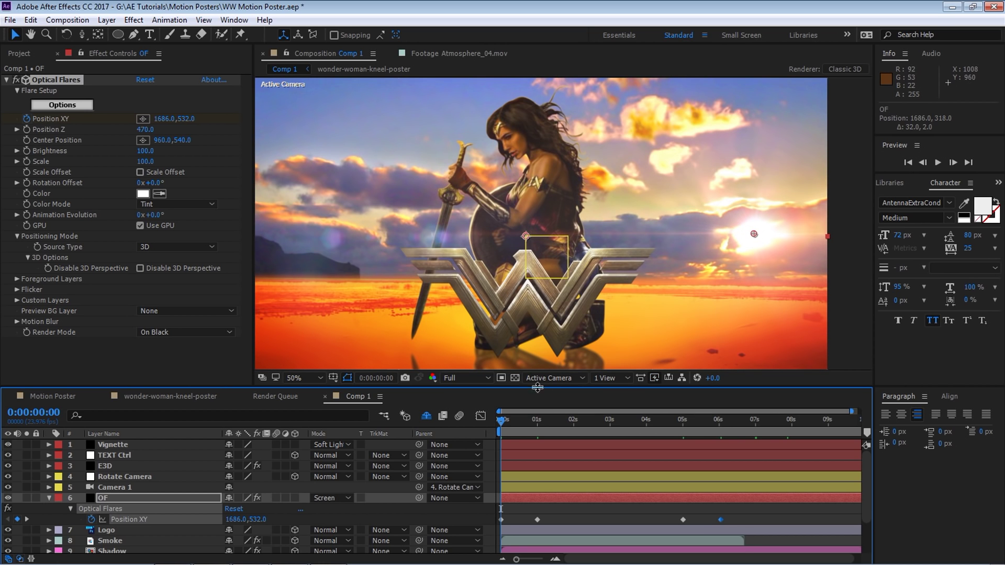
Set a Brightness keyframe of 100 for the flare at 0:00:00:00 and reveal the OF layer's keyframes
drag(852, 412, 706, 413)
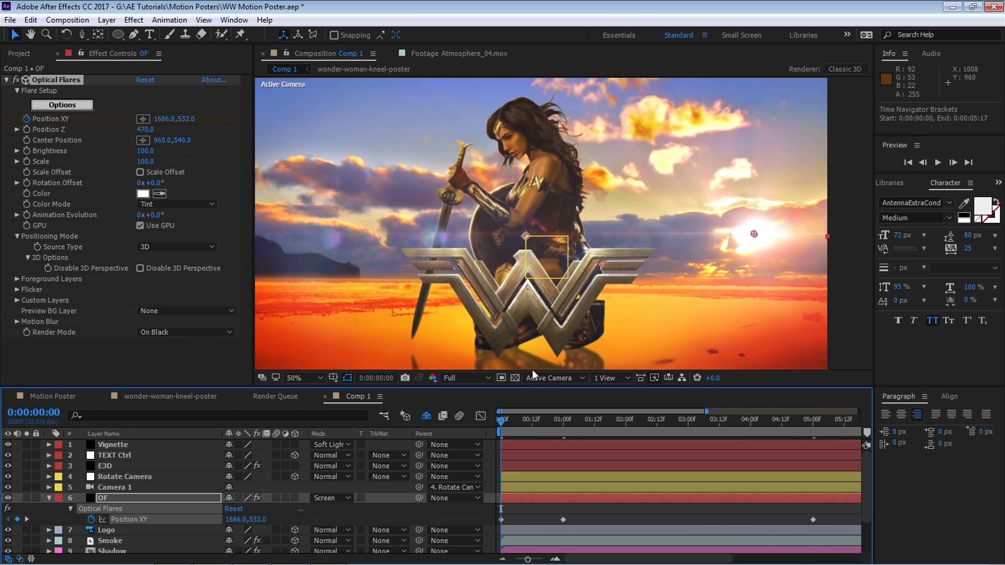
click(55, 151)
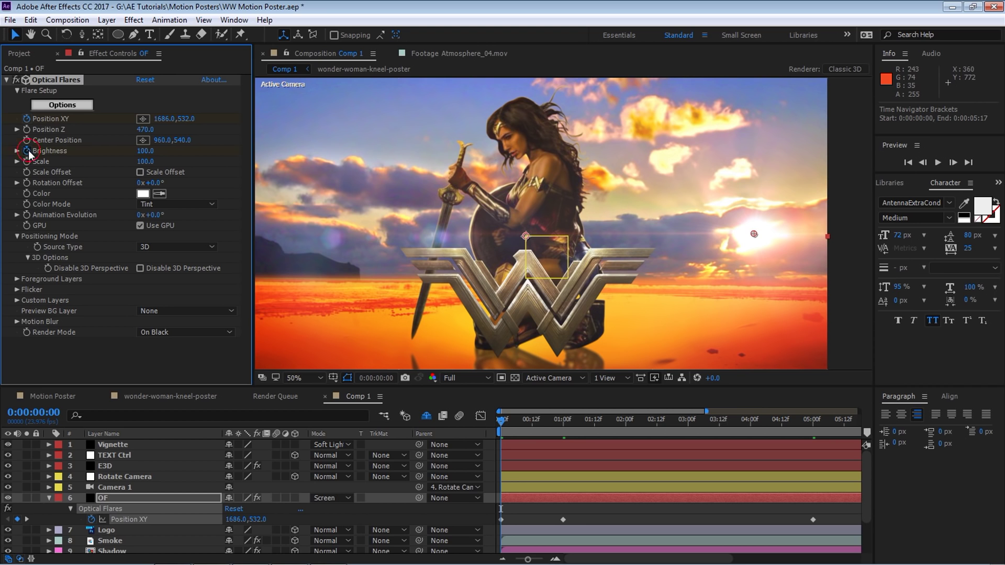
drag(708, 411, 696, 411)
key(u)
key(u)
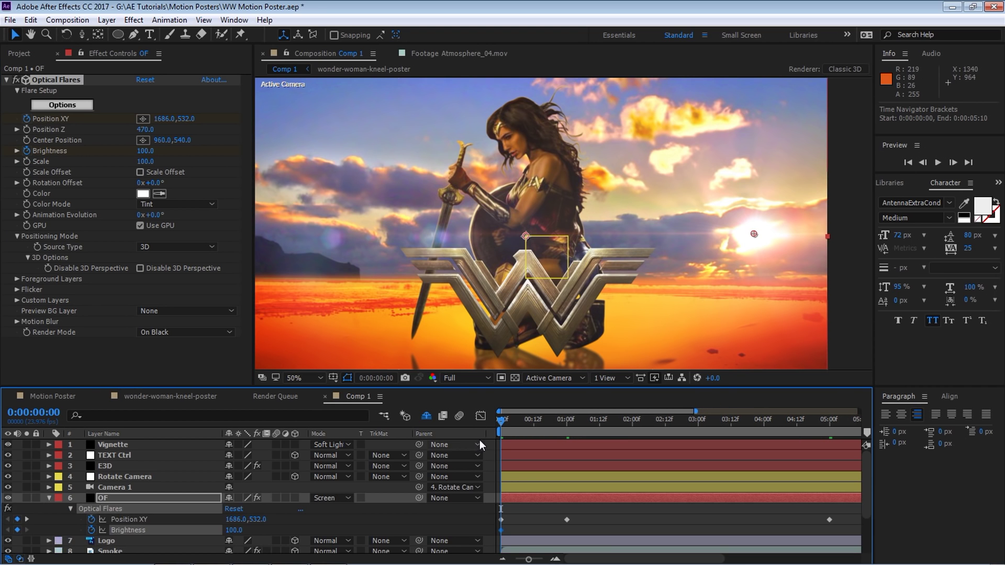
Shift the first Position XY and Brightness keyframes of the OF layer to 0:00:00:07
drag(501, 423, 514, 420)
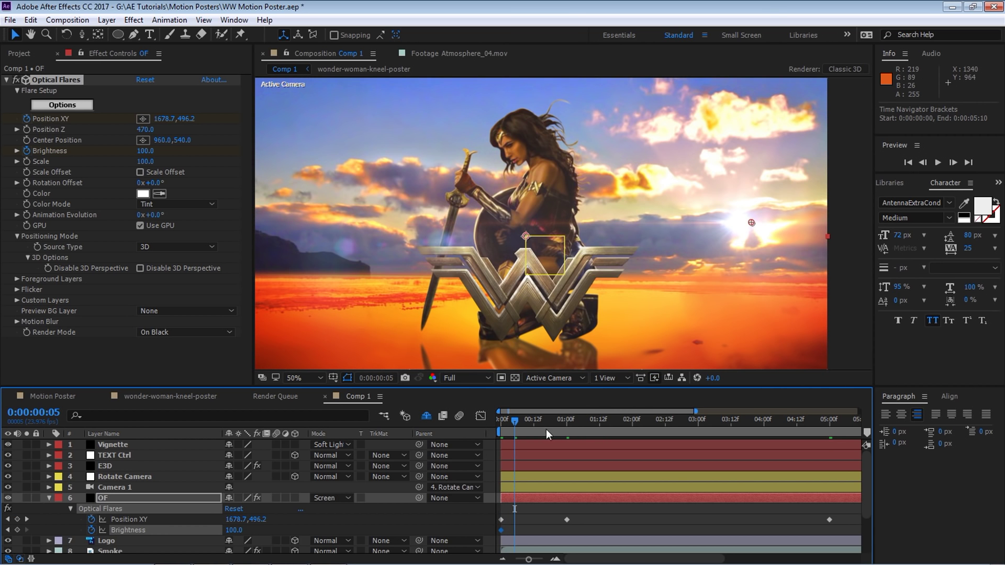
drag(522, 426, 502, 434)
mouse_move(518, 534)
mouse_down()
mouse_move(494, 516)
mouse_move(520, 520)
mouse_up()
mouse_move(507, 421)
mouse_down()
mouse_move(528, 423)
mouse_move(517, 427)
mouse_up()
click(543, 511)
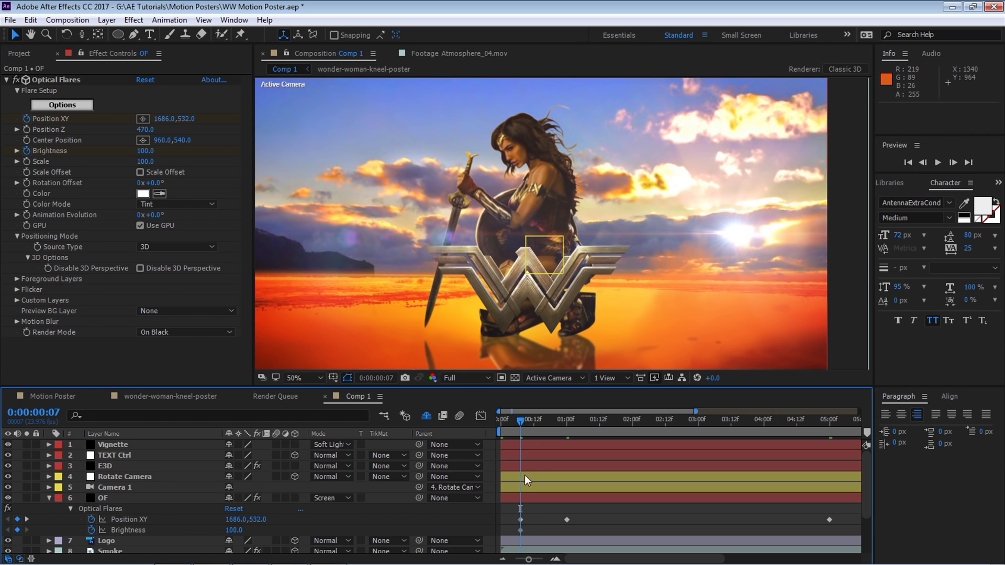
Move the Brightness keyframe to 0:00:00:01, add one with value 0 at 0:00:00:07, and preview from the start
drag(521, 531, 507, 532)
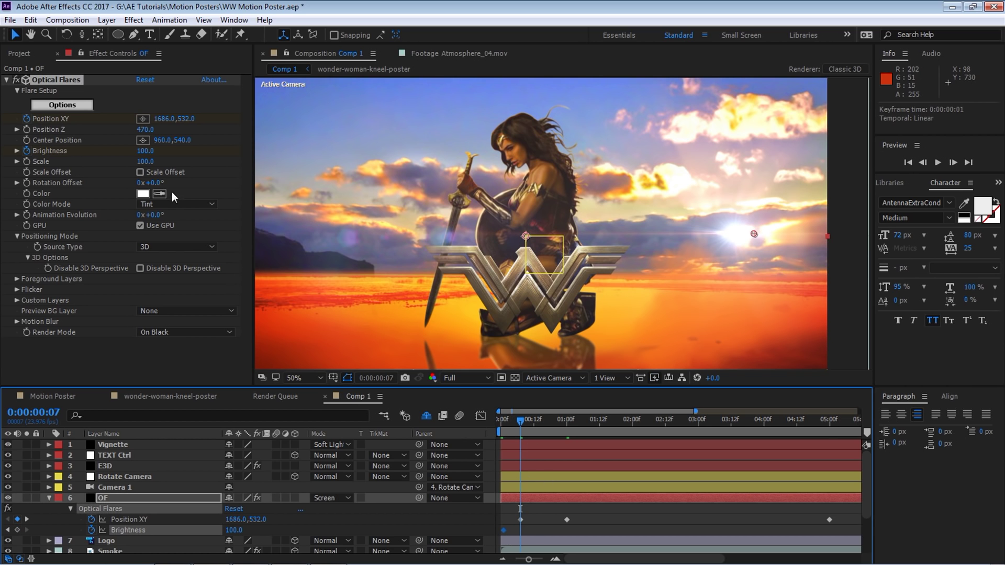
click(184, 130)
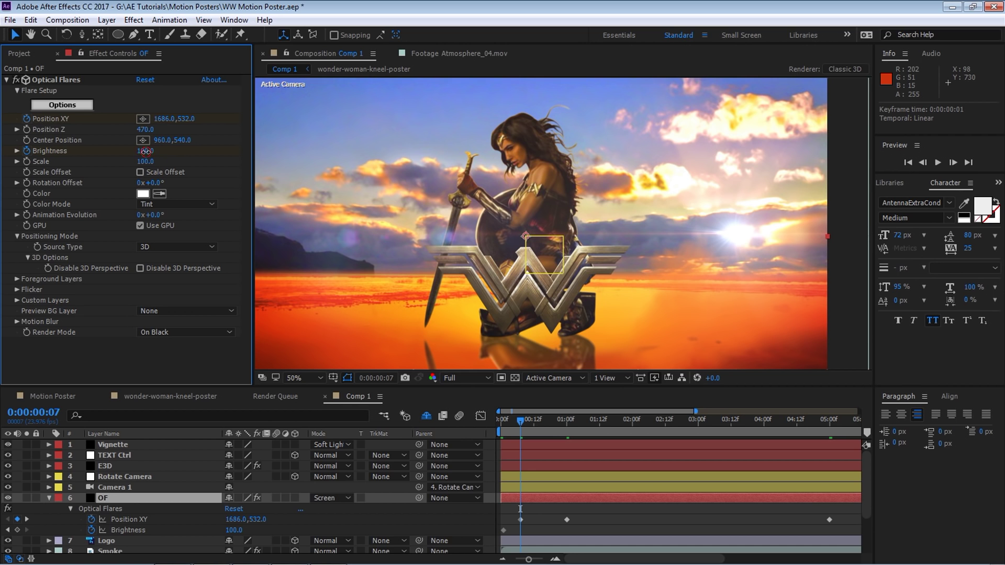
text(0)
key(Return)
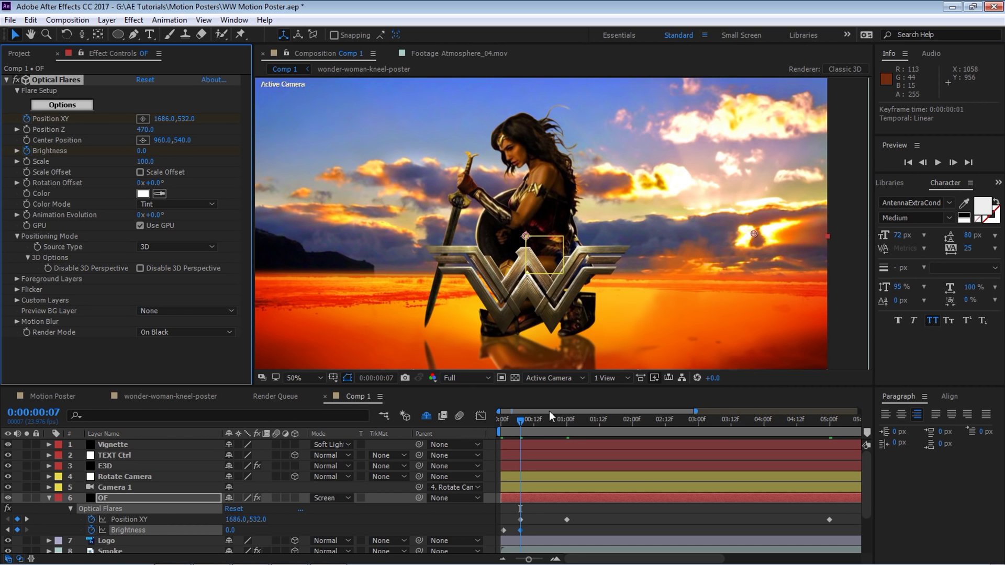
drag(515, 423, 503, 418)
key(space)
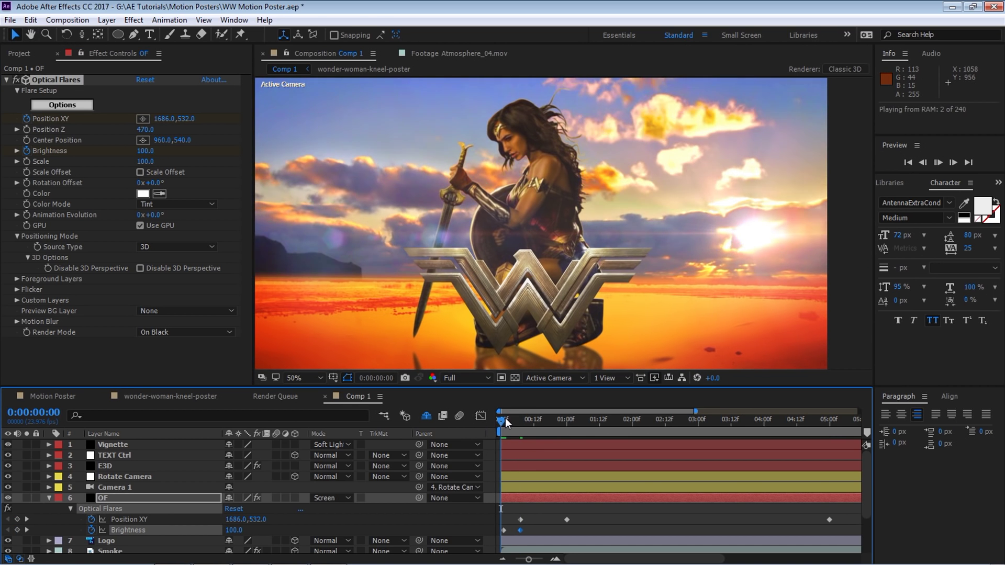
Preview the flare's opening fade from the start of the composition
drag(520, 417, 498, 417)
key(space)
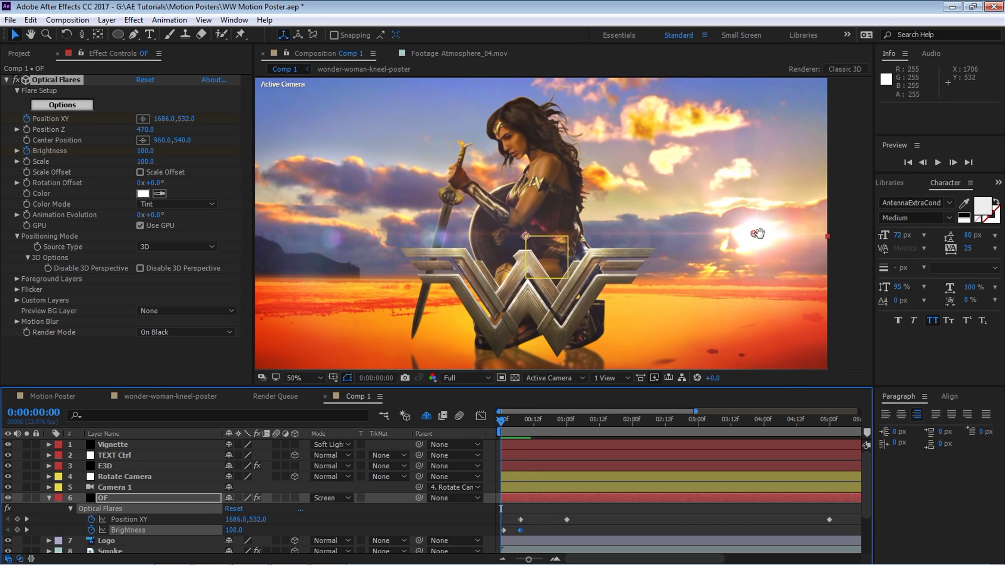
key(space)
key(space)
Add a Brightness keyframe of 0 for the OF layer's flare at 0:00:01:07
drag(501, 420, 515, 423)
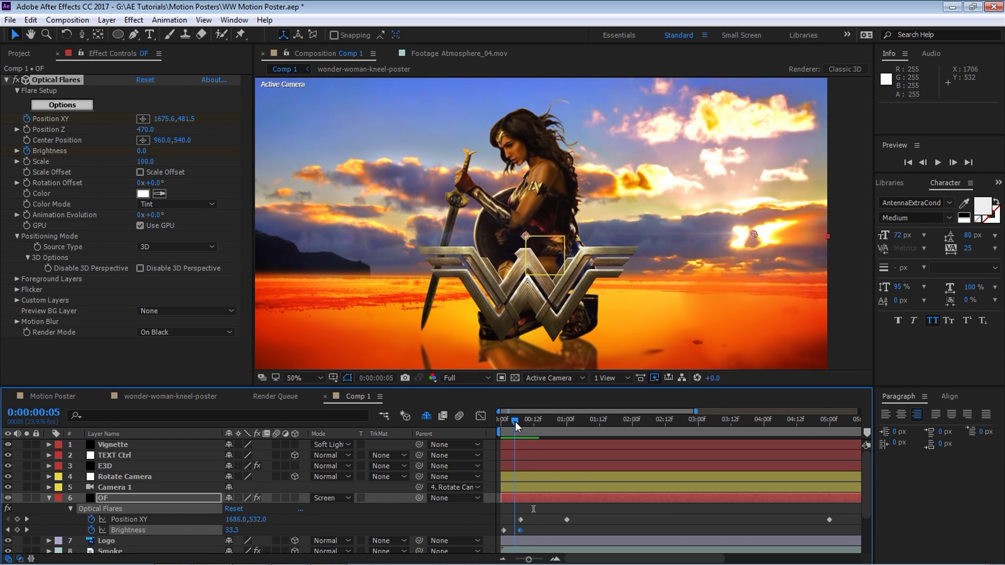
click(519, 421)
drag(519, 423, 567, 420)
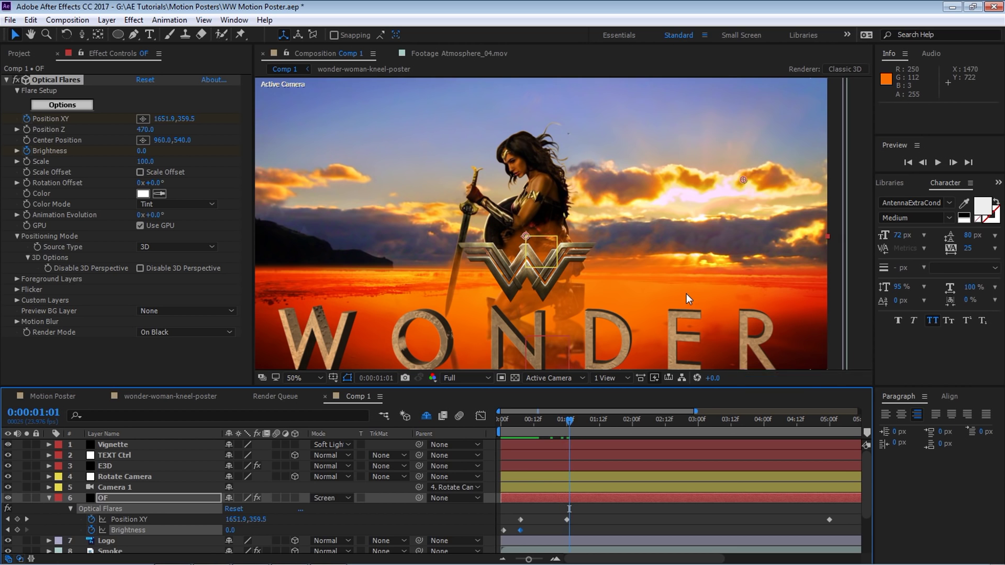
key(Page_Down)
key(Page_Down)
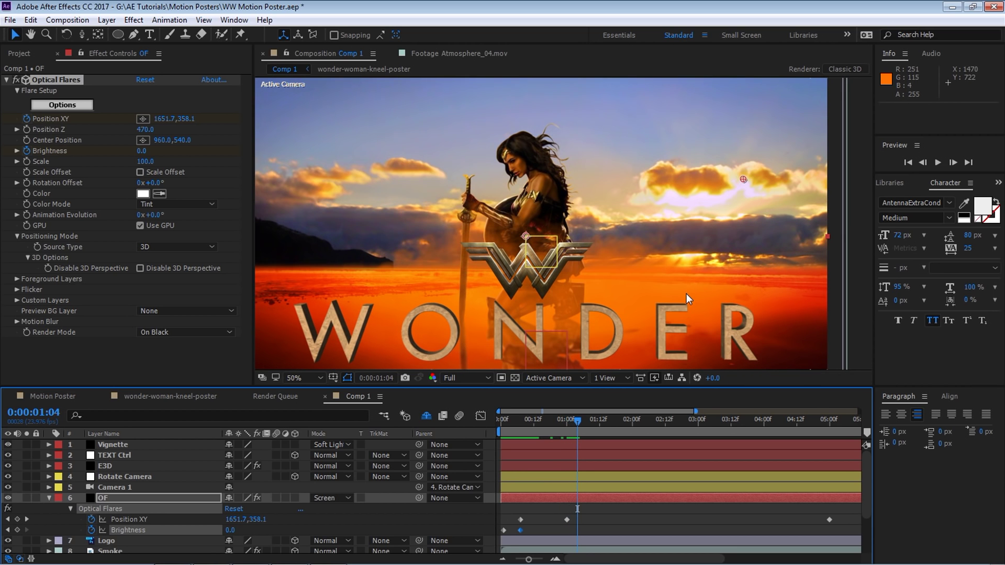
mouse_move(580, 422)
mouse_down()
mouse_move(596, 422)
mouse_move(585, 425)
mouse_up()
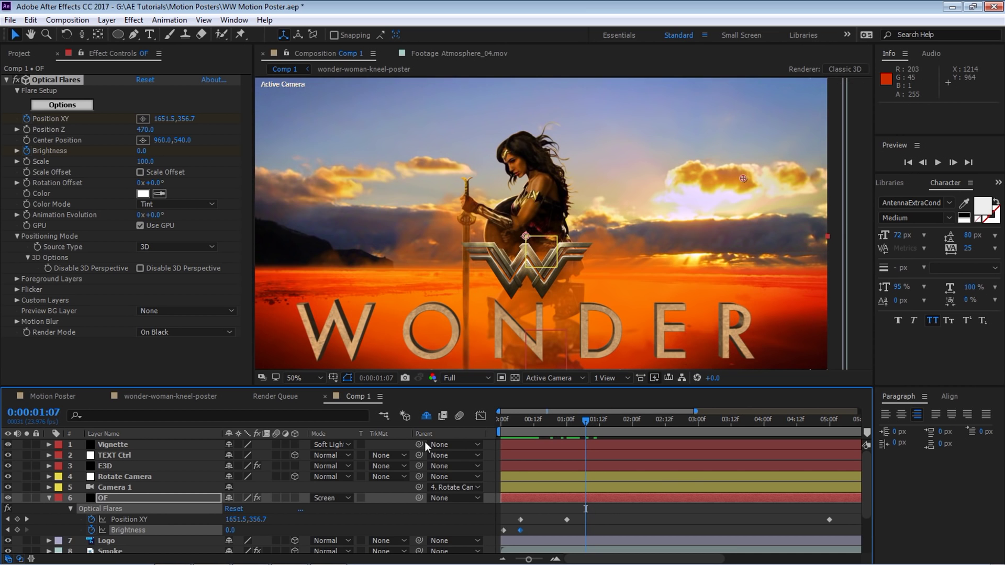
Set the flare's Brightness to 100 at 0:00:01:11 and return to the start of the composition
key(Page_Down)
key(Page_Down)
key(Page_Down)
key(Page_Down)
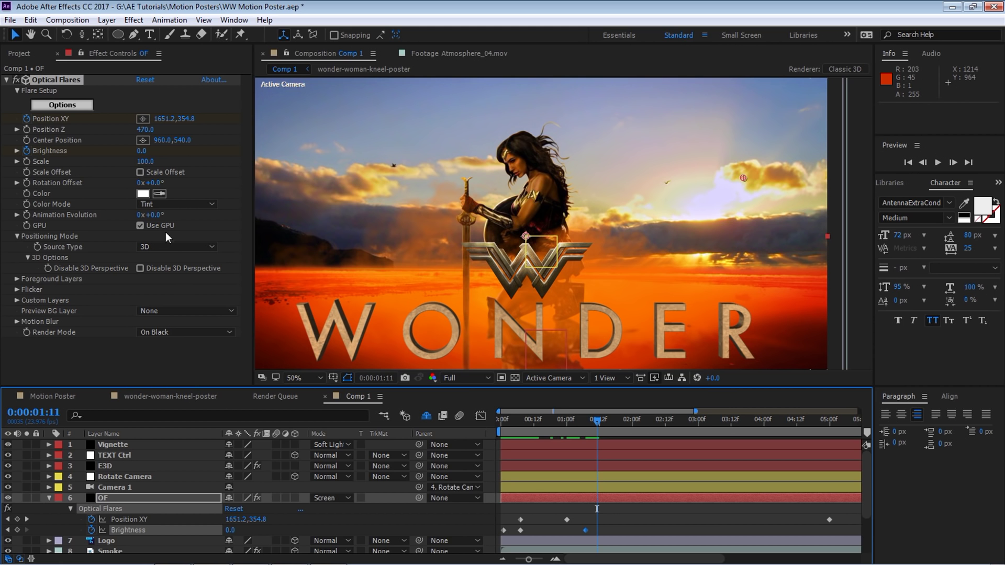
click(139, 151)
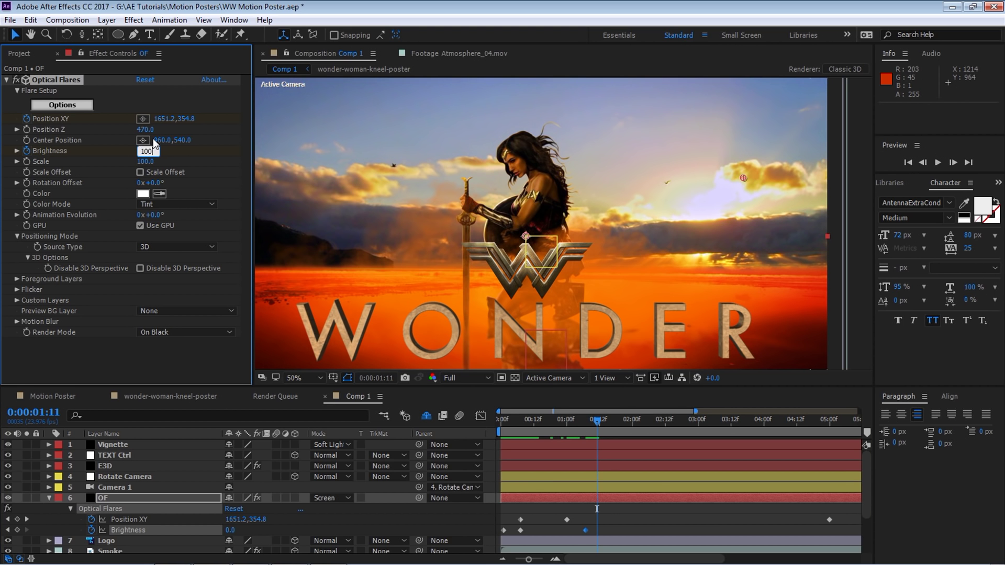
key(Return)
key(Home)
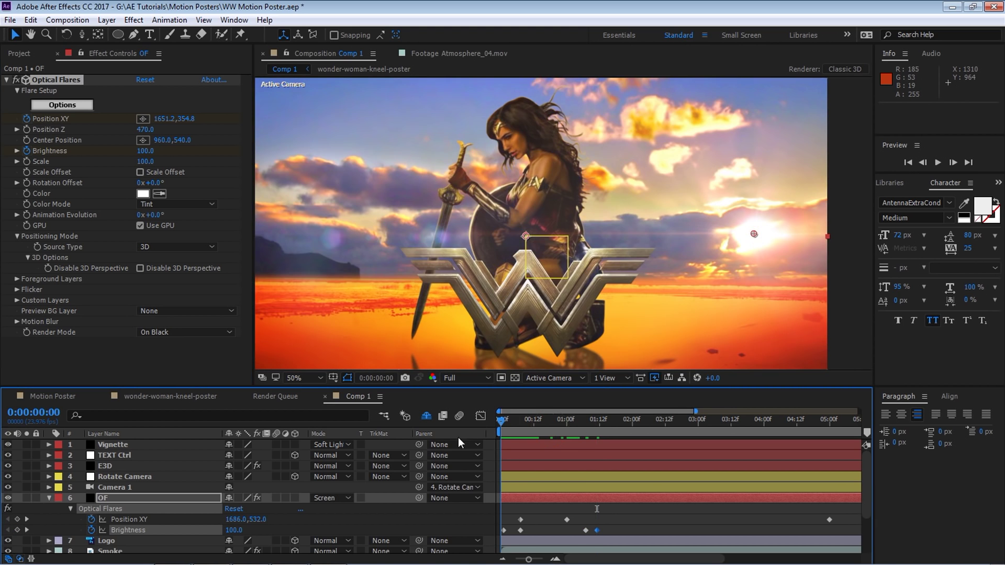
Preview the flare animation from the start and again from 0:00:02:01
key(space)
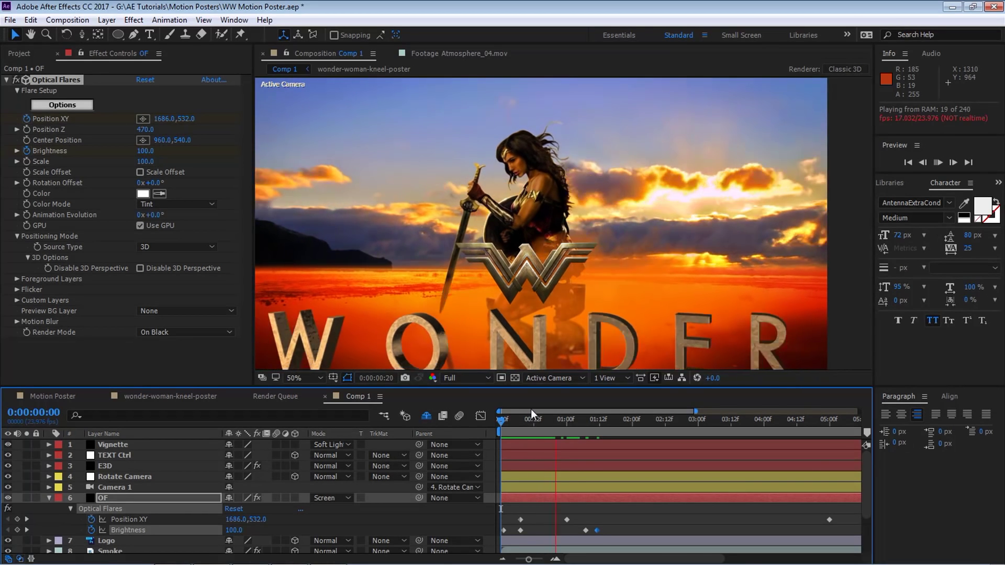
drag(605, 421, 634, 420)
key(space)
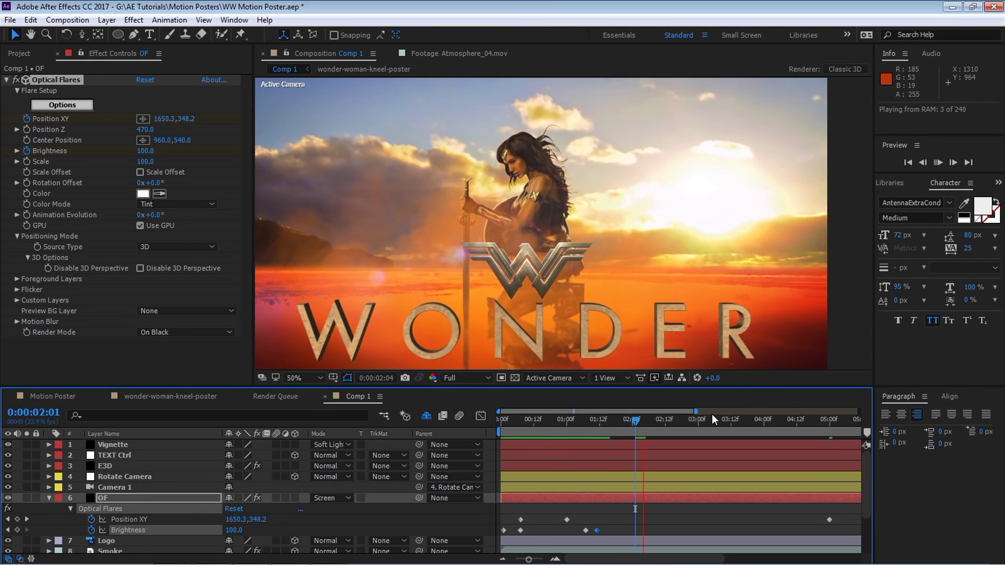
Add a Brightness keyframe of 100 for the flare at 0:00:03:06
mouse_move(681, 425)
mouse_down()
mouse_move(718, 421)
mouse_move(679, 424)
mouse_up()
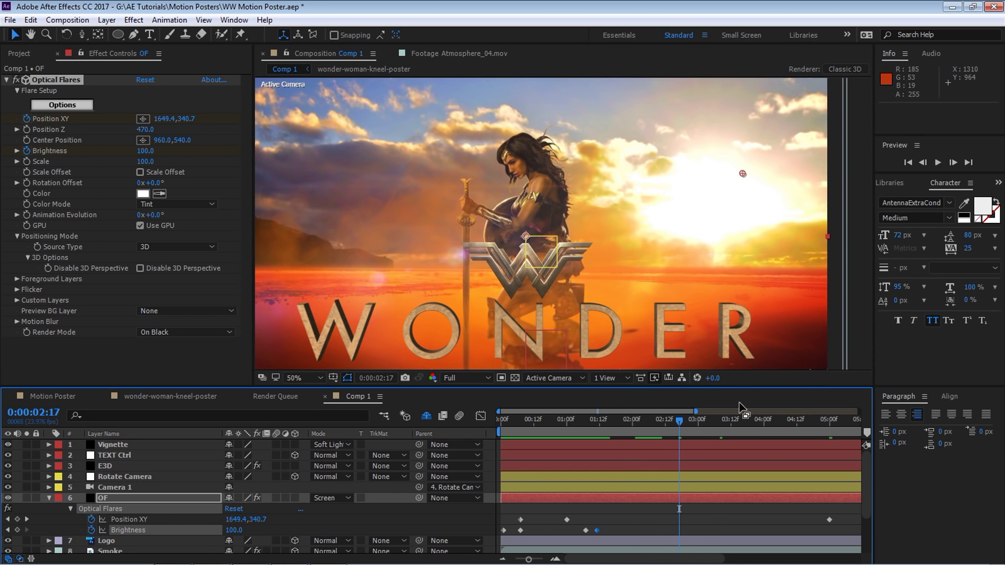
key(Page_Down)
key(Page_Down)
key(Page_Down)
key(Page_Down)
key(Page_Down)
key(Page_Down)
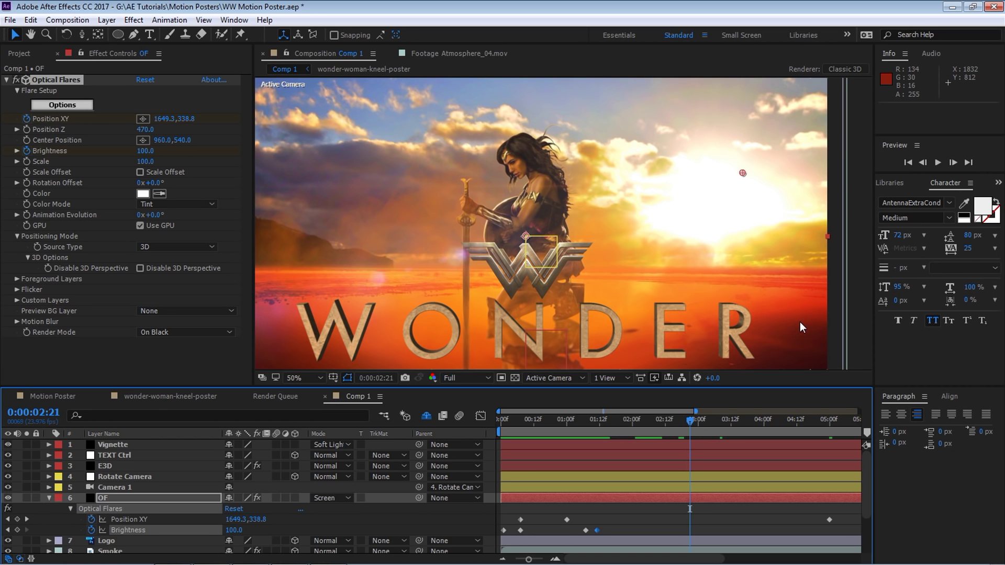
drag(696, 425, 720, 422)
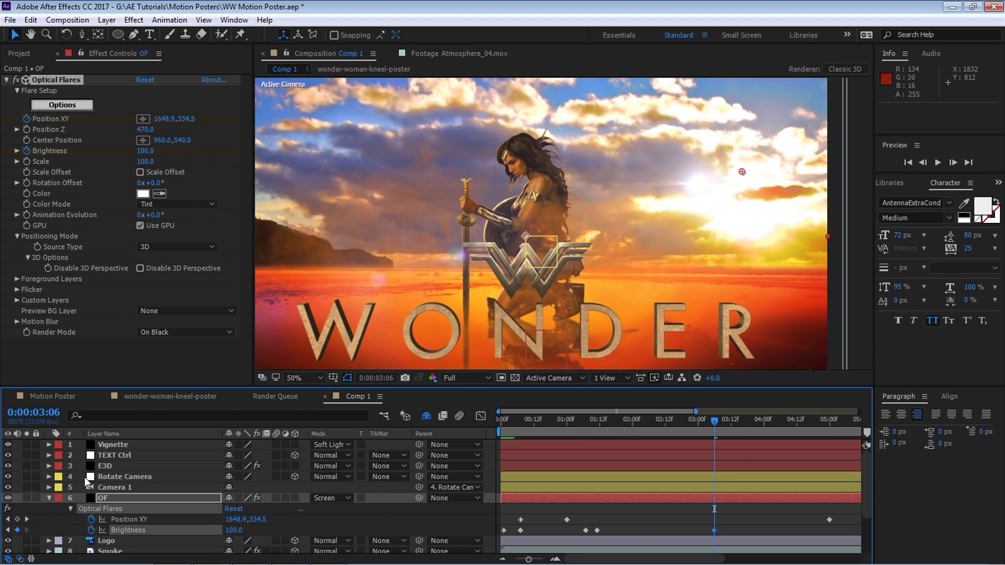
Move the last Brightness keyframe to 0:00:03:00 and add one with value 0 at 0:00:03:04
drag(707, 422, 699, 425)
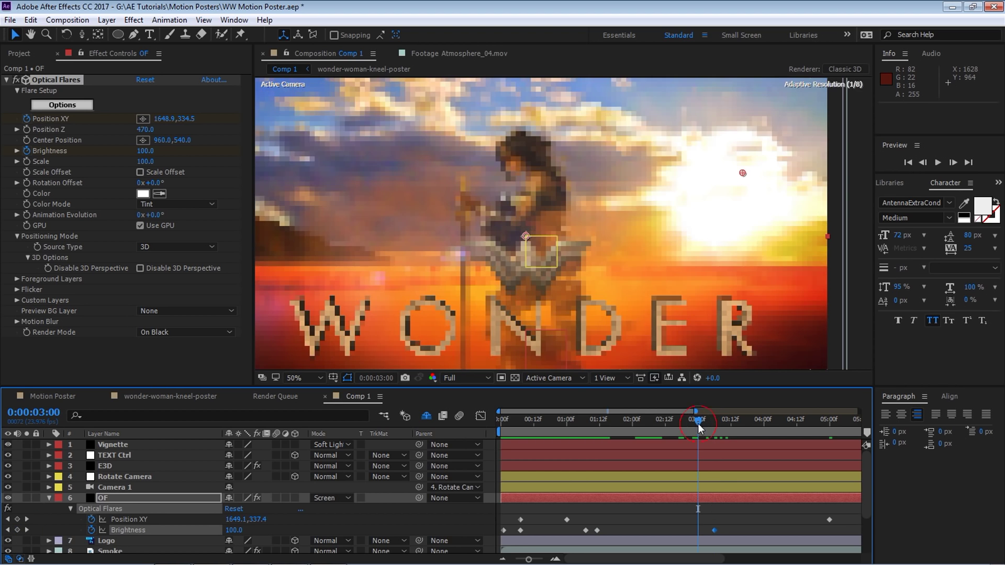
drag(701, 537, 698, 535)
key(Page_Down)
key(Page_Down)
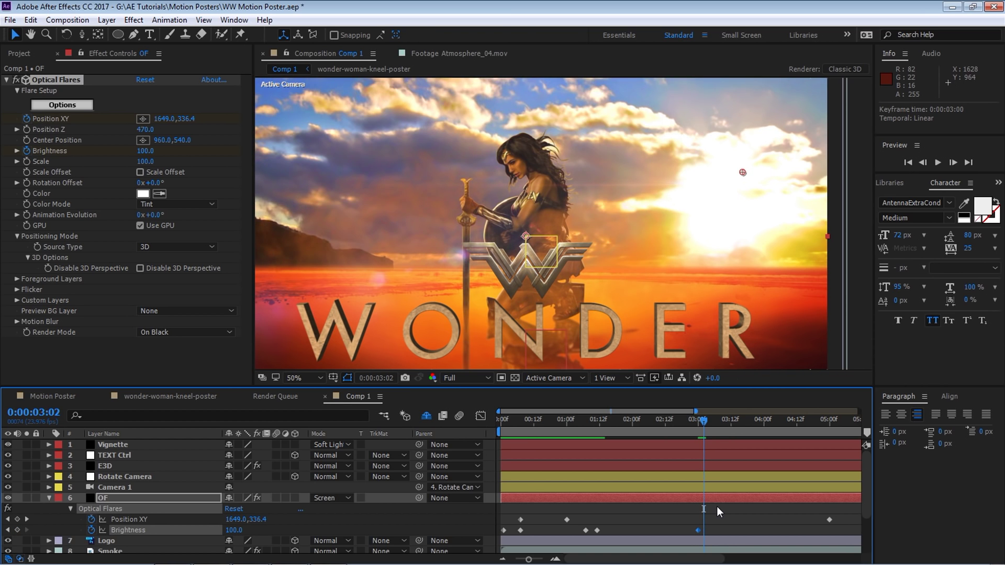
key(Page_Down)
key(Page_Down)
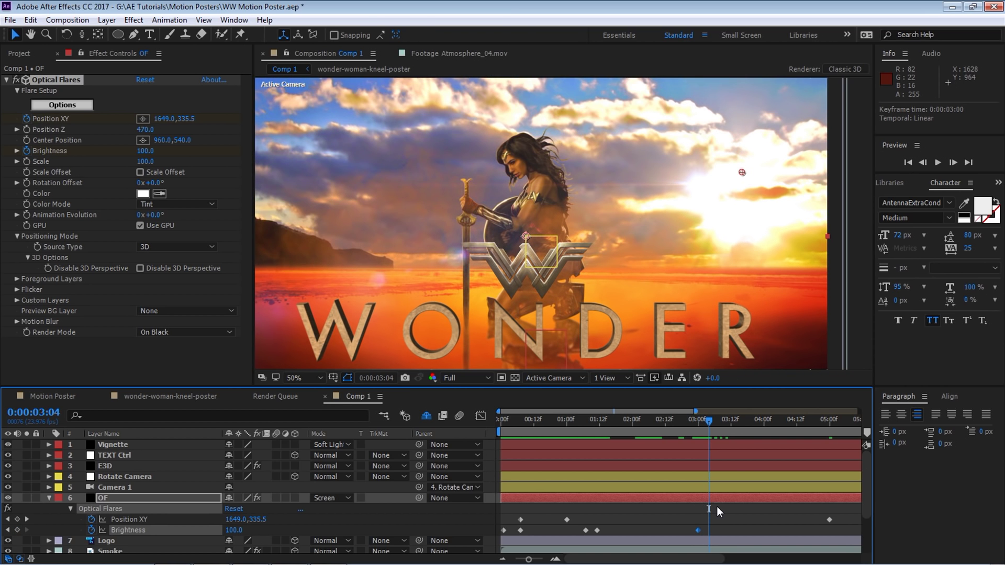
click(148, 151)
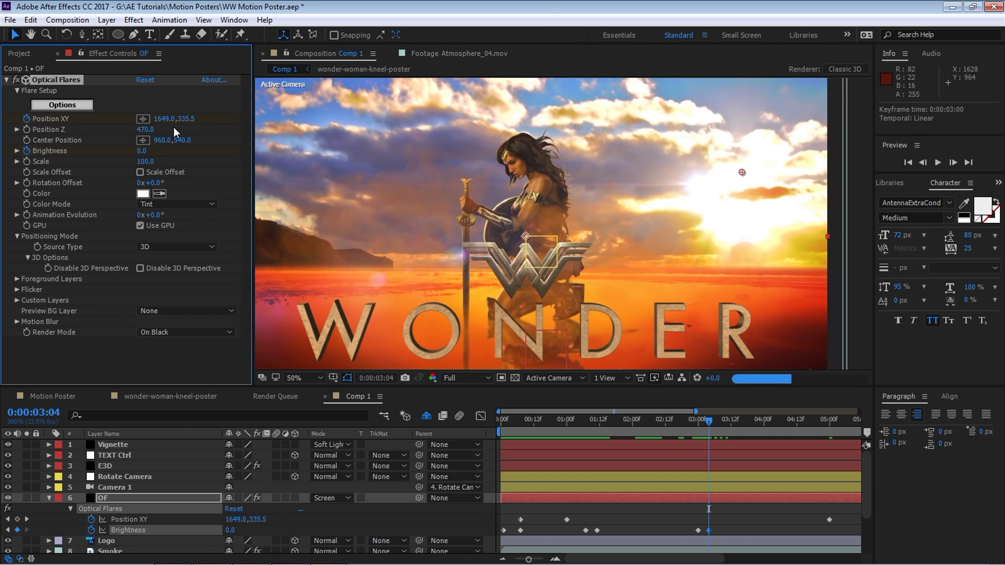
Preview the flare's fade-out from 0:00:02:22 and check the sun's position around 0:00:03:11
click(694, 419)
key(space)
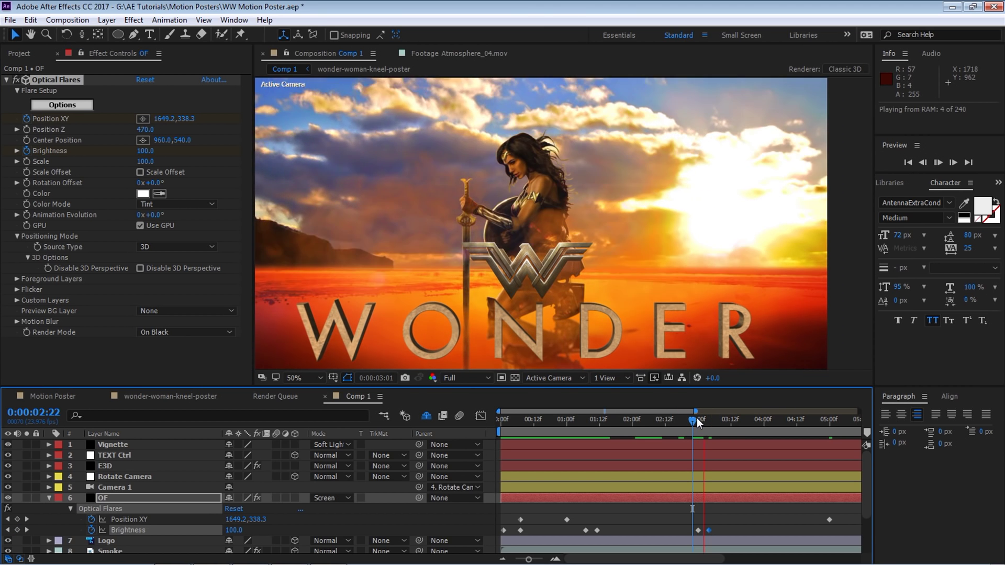
key(space)
drag(718, 419, 728, 422)
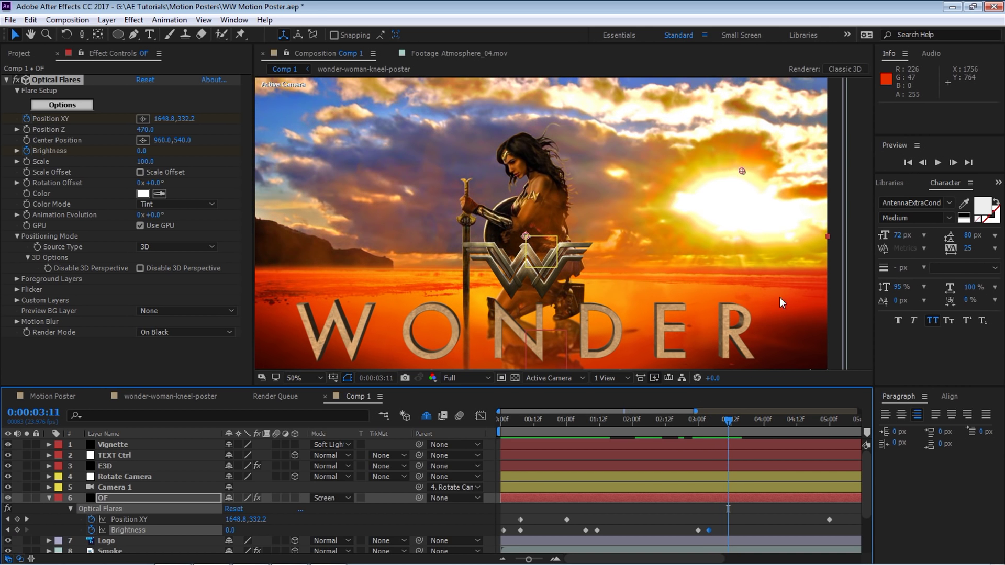
Keyframe the flare's current Position XY at 0:00:03:04 and move the flare down to 1648.8, 395.7 at 0:00:03:12
click(710, 433)
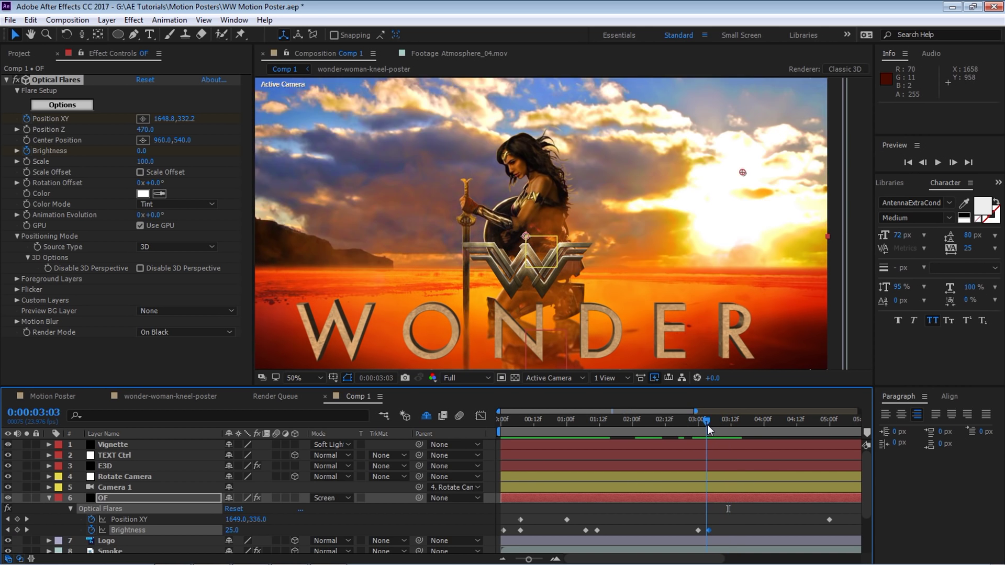
click(17, 519)
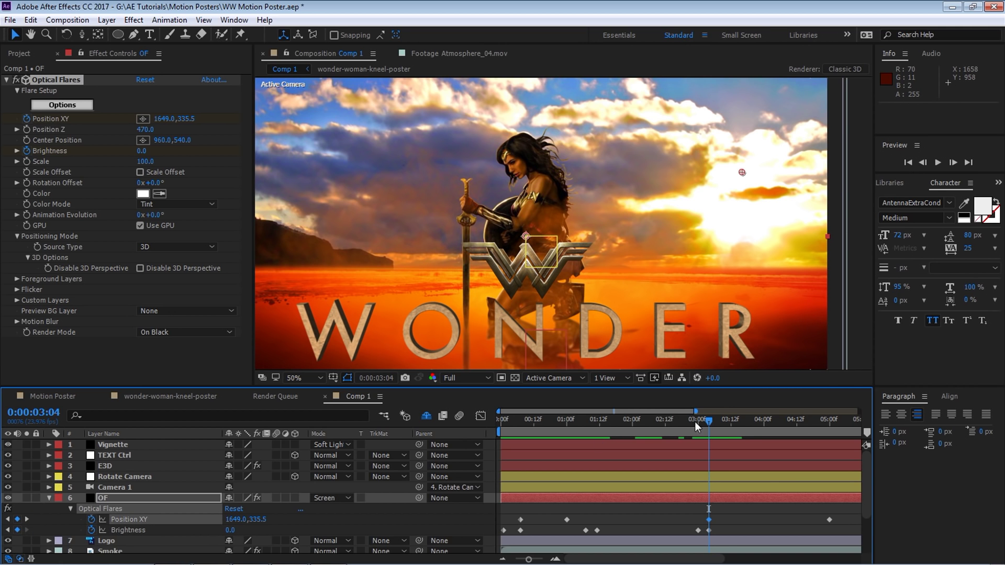
drag(709, 421, 730, 422)
drag(744, 179, 742, 193)
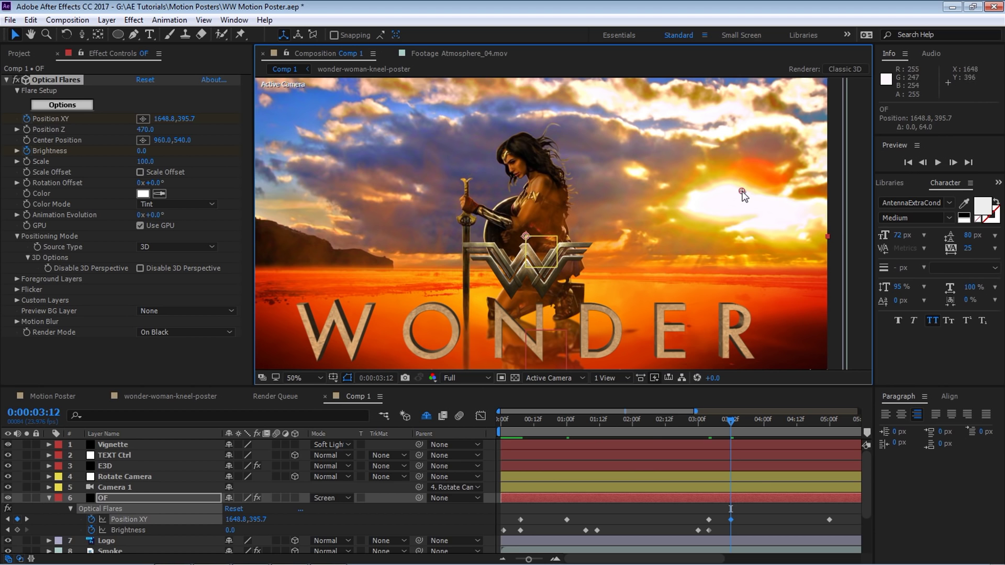
Set the flare's Brightness to 100 at 0:00:03:12 and preview from 0:00:02:21
click(230, 530)
text(100)
key(Return)
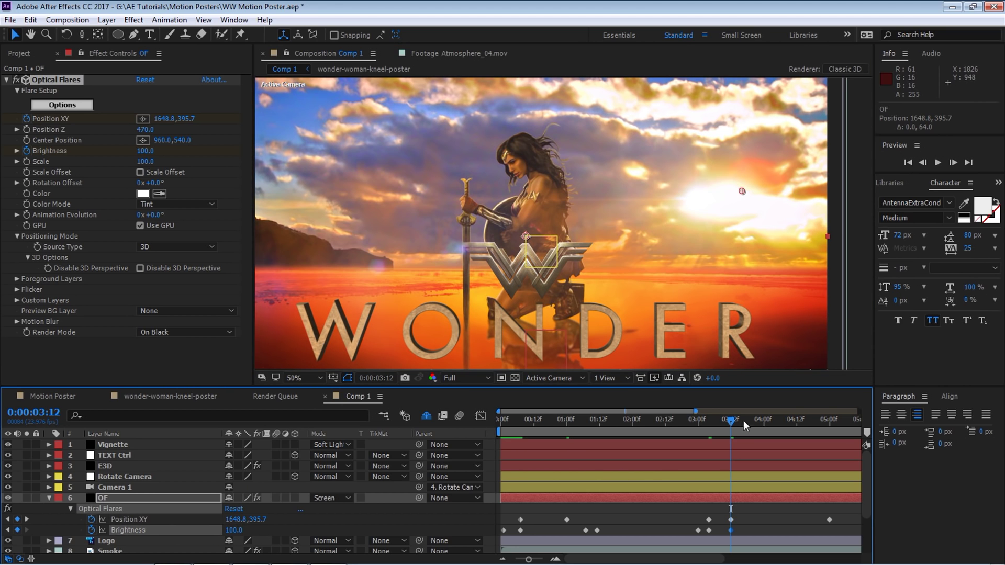
click(691, 426)
key(space)
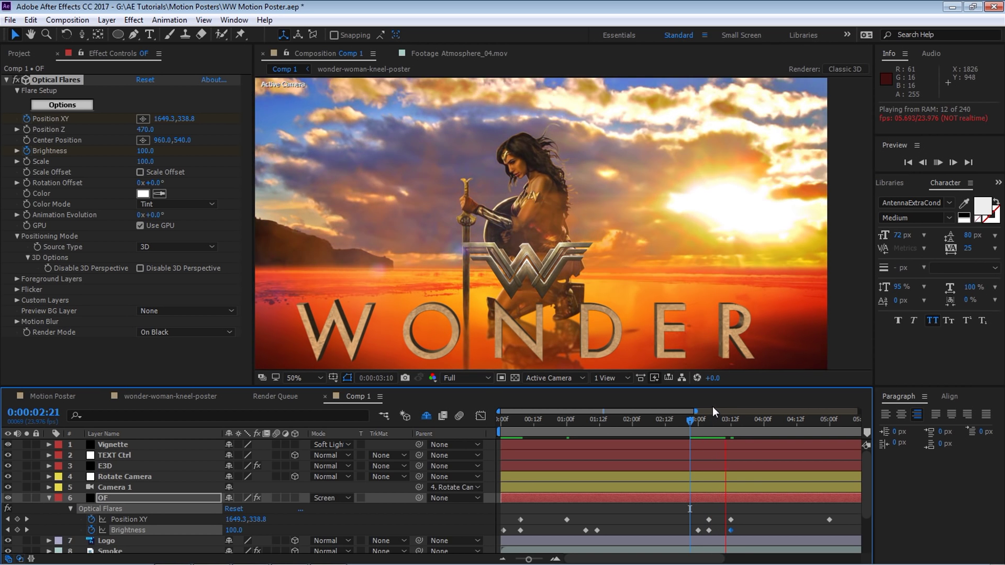
Set the flare's Brightness to 0 at 0:00:03:16 and preview from 0:00:03:00
mouse_move(753, 421)
mouse_down()
mouse_move(734, 423)
mouse_move(743, 422)
mouse_up()
key(Page_Up)
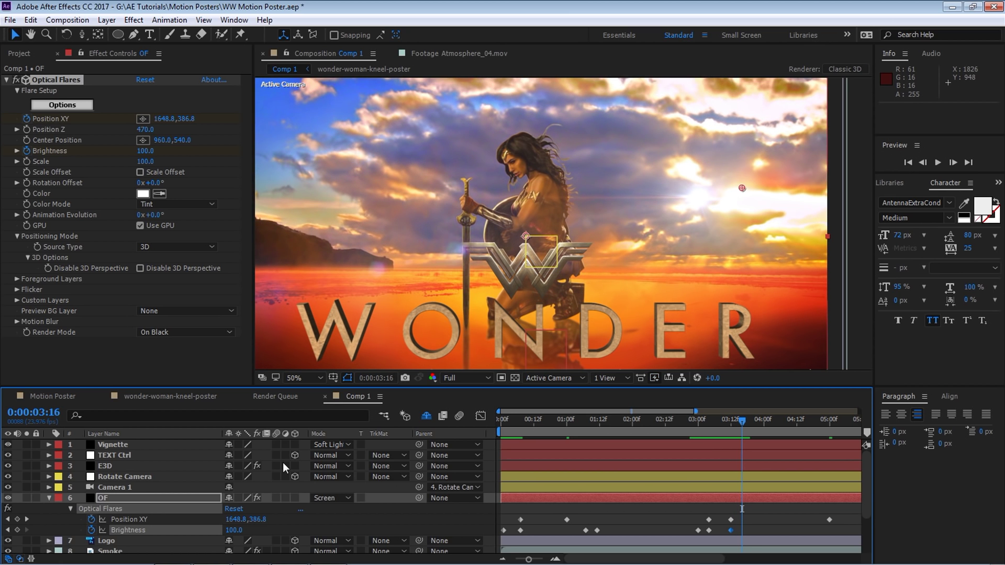
text(0)
key(Return)
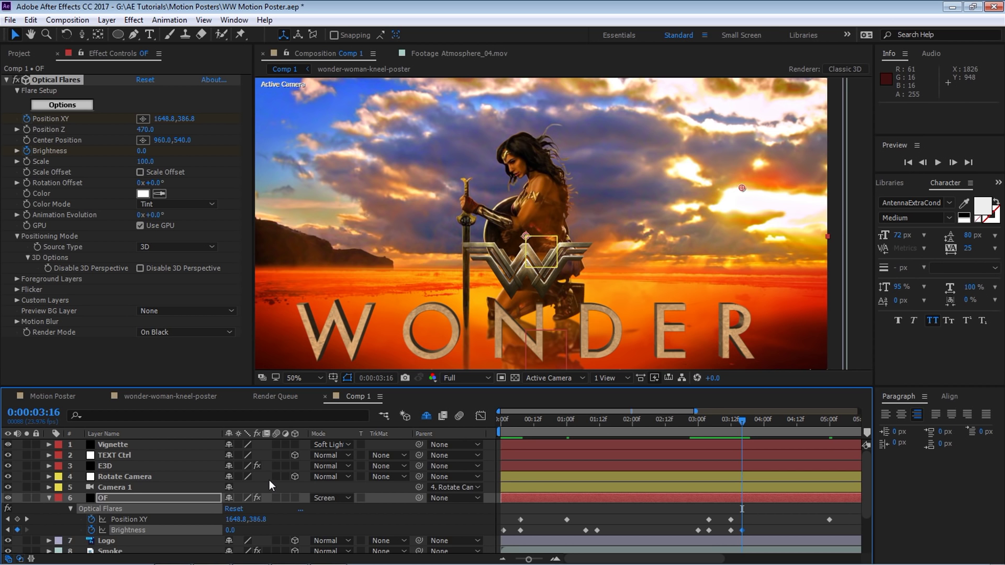
key(space)
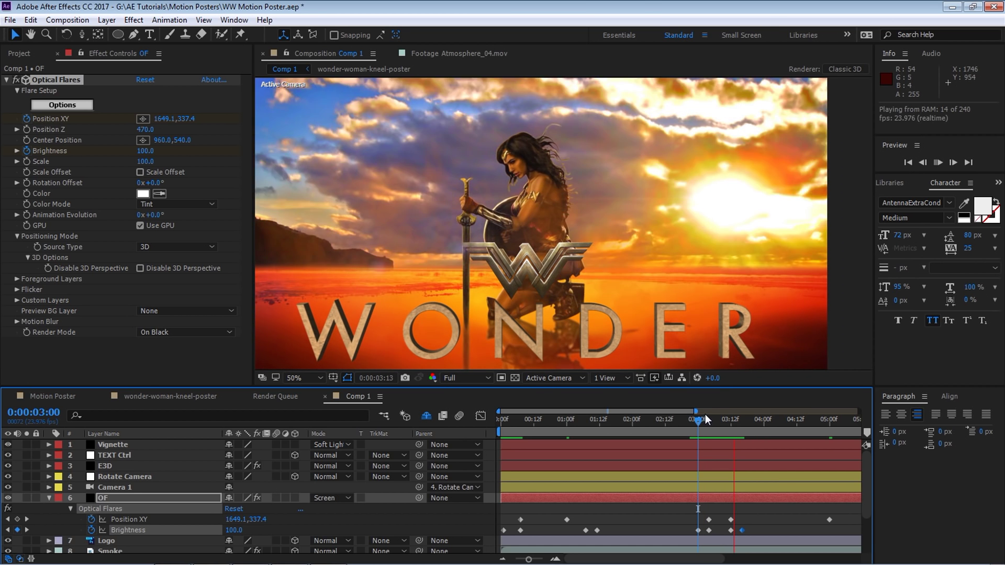
Add flare Brightness keyframes of 0 at 0:00:05:13 and 100 at 0:00:05:16
drag(758, 420, 825, 423)
drag(634, 412, 714, 423)
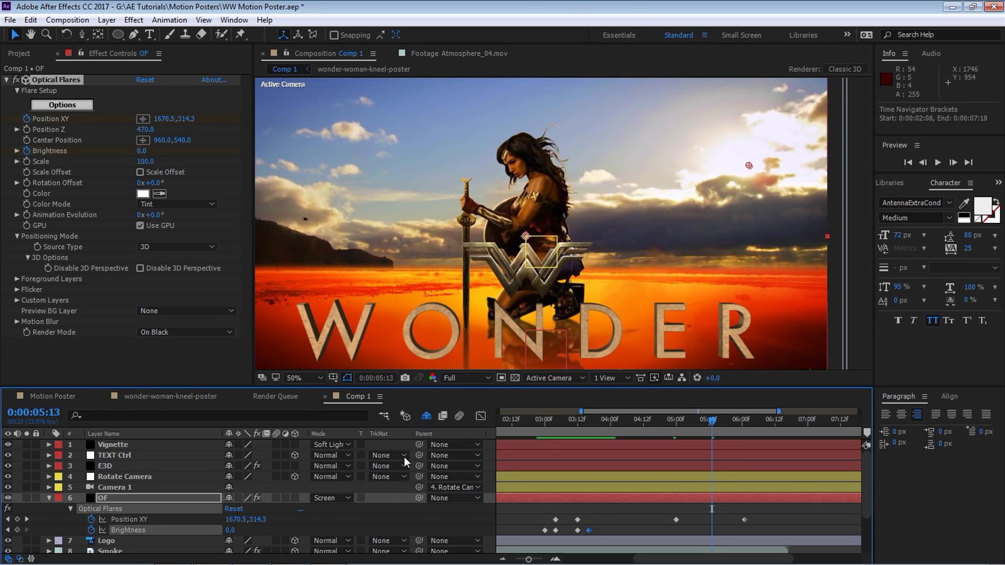
key(Page_Down)
key(Page_Down)
key(Page_Down)
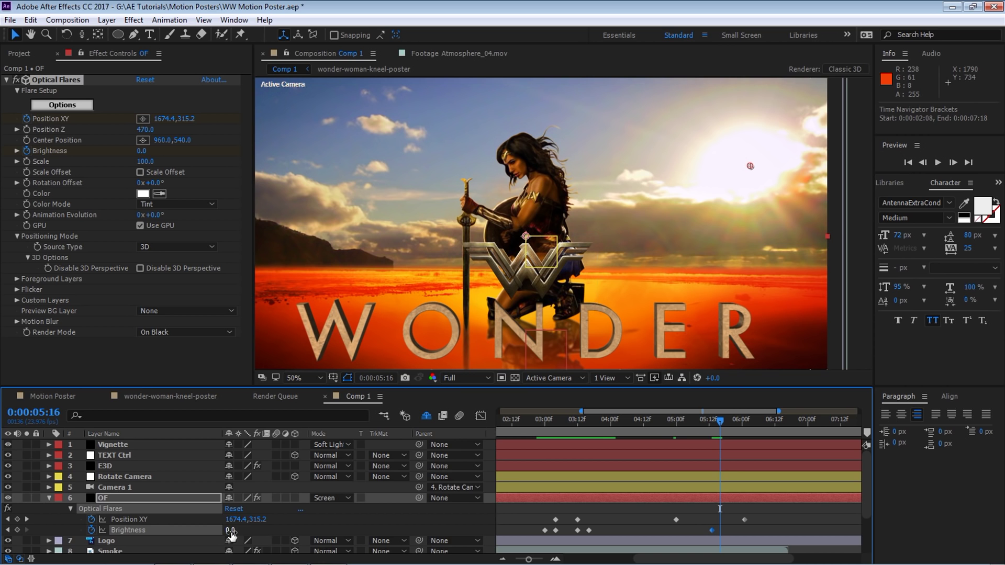
text(100)
key(Return)
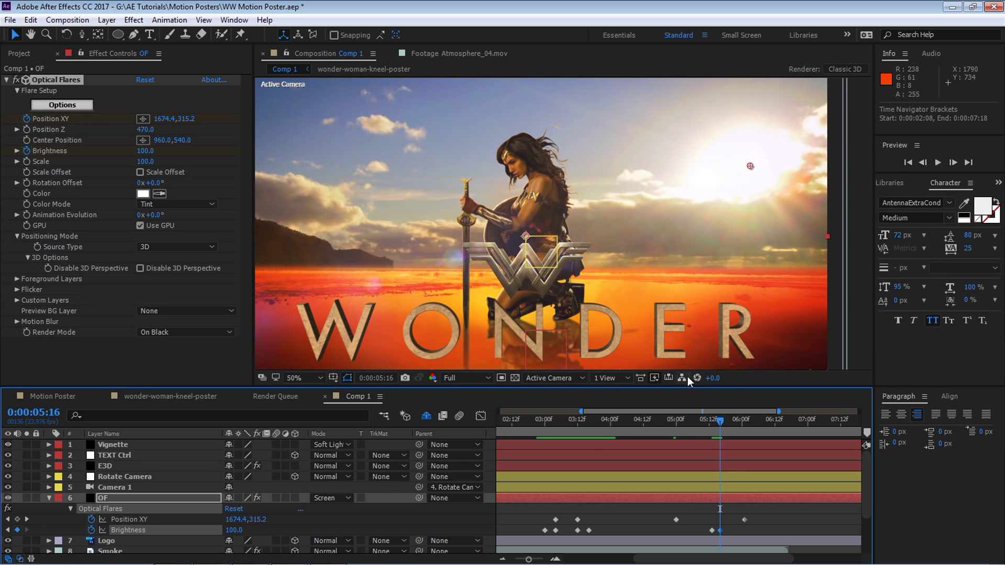
Deselect everything and preview the whole animation from the start with the composition view maximized
drag(581, 411, 486, 425)
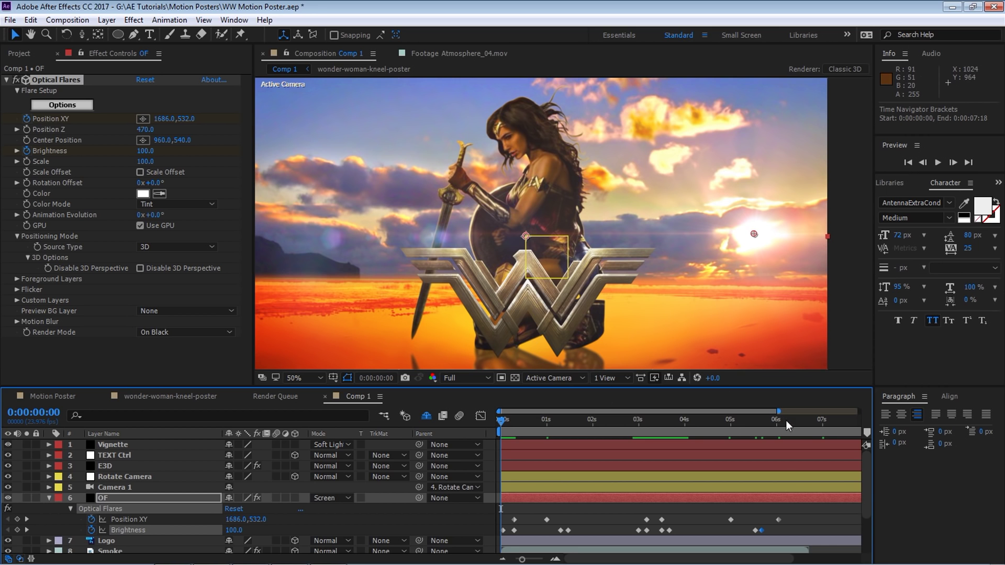
click(784, 423)
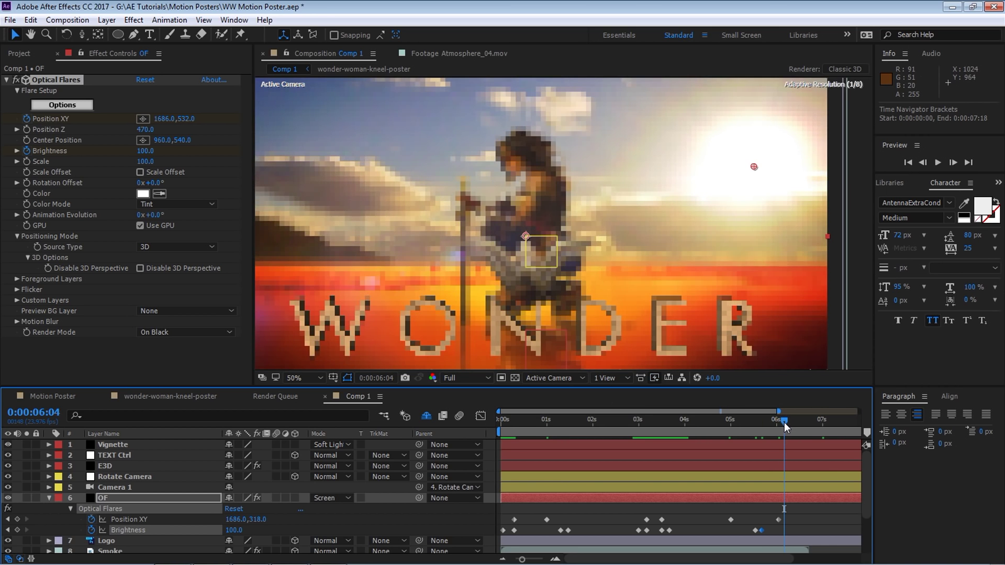
key(Home)
key(grave)
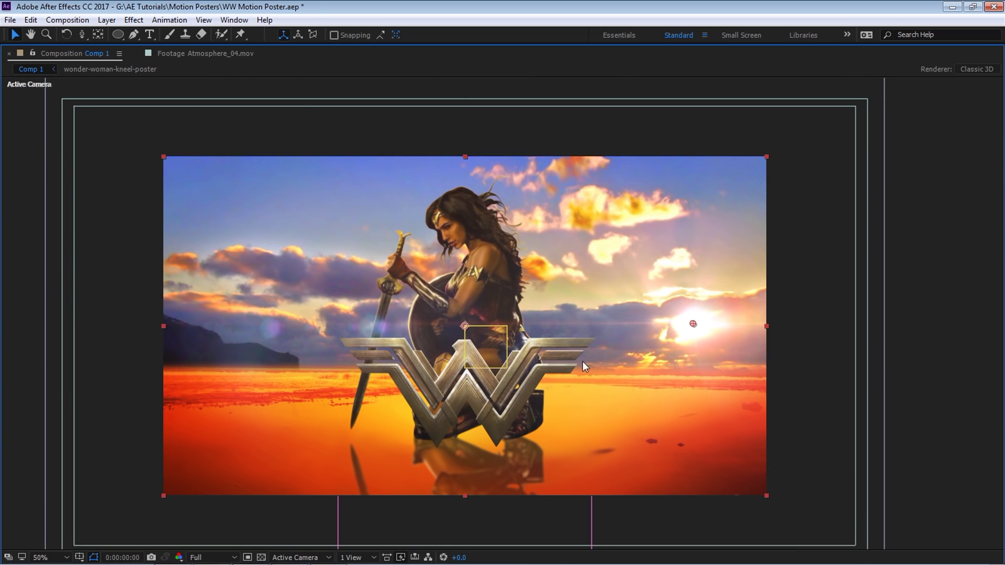
key(F2)
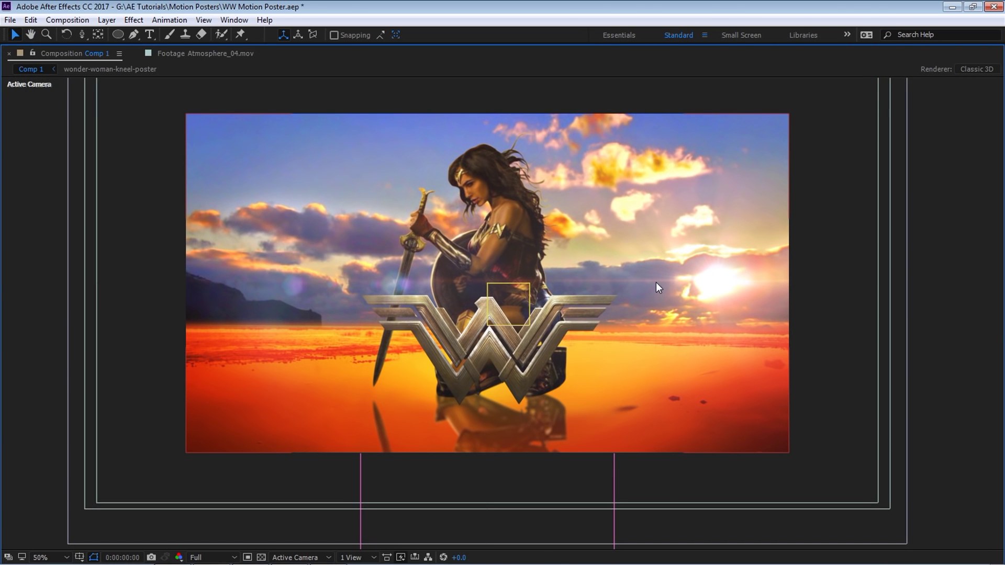
key(space)
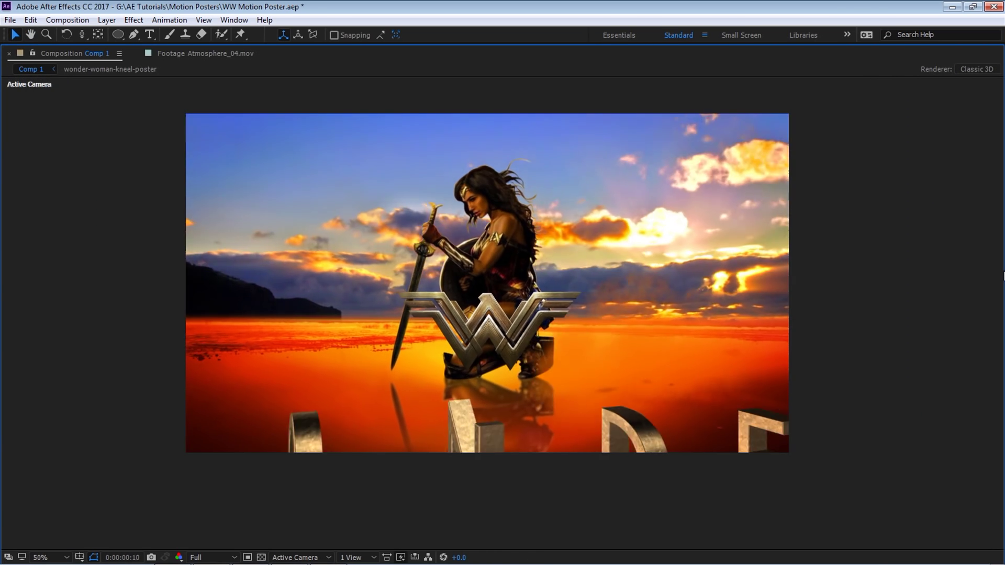